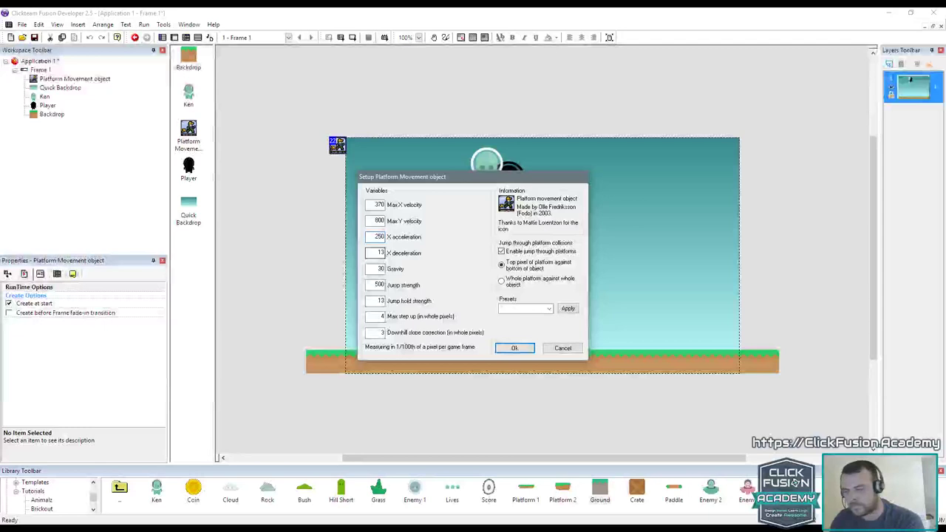
Step: Accept the Platform Movement settings with X acceleration 250, and test walking and jumping in a run of the game
key(Return)
key(F8)
key(Right)
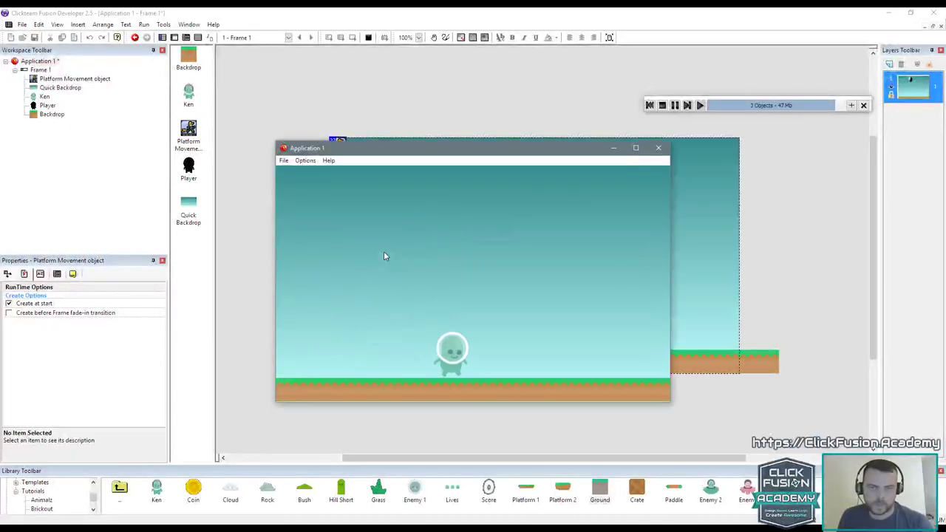
key(Left)
key(Up)
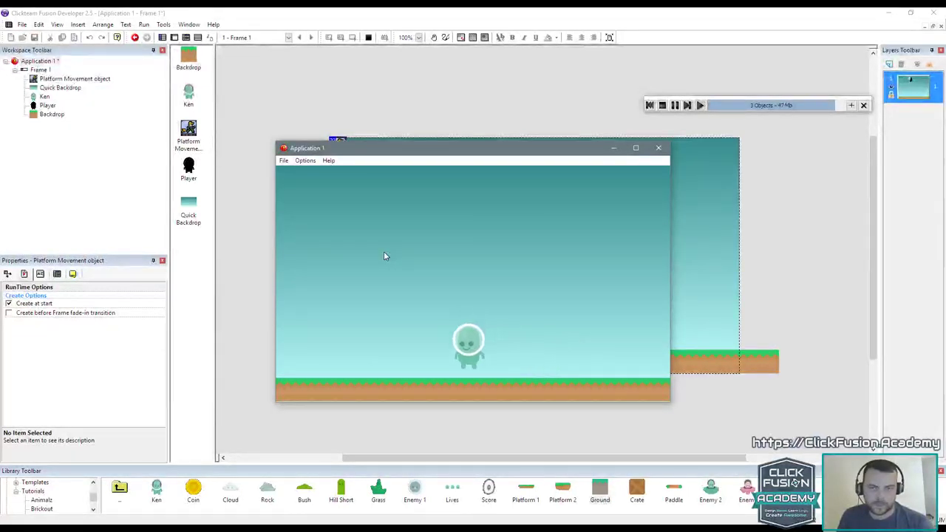
key(Up)
key(alt+F4)
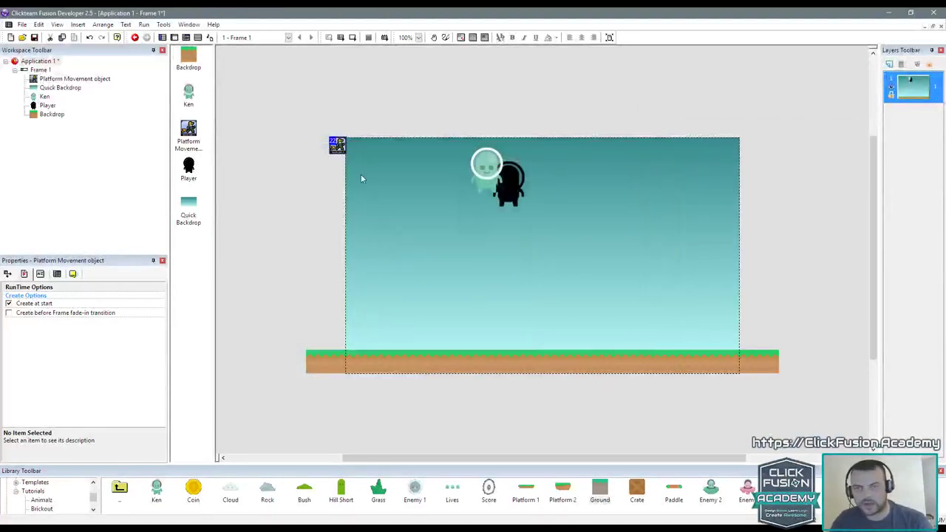
Step: Set the Platform Movement object's jump strength to 950, X acceleration to 350 and max X velocity to 470
double_click(337, 144)
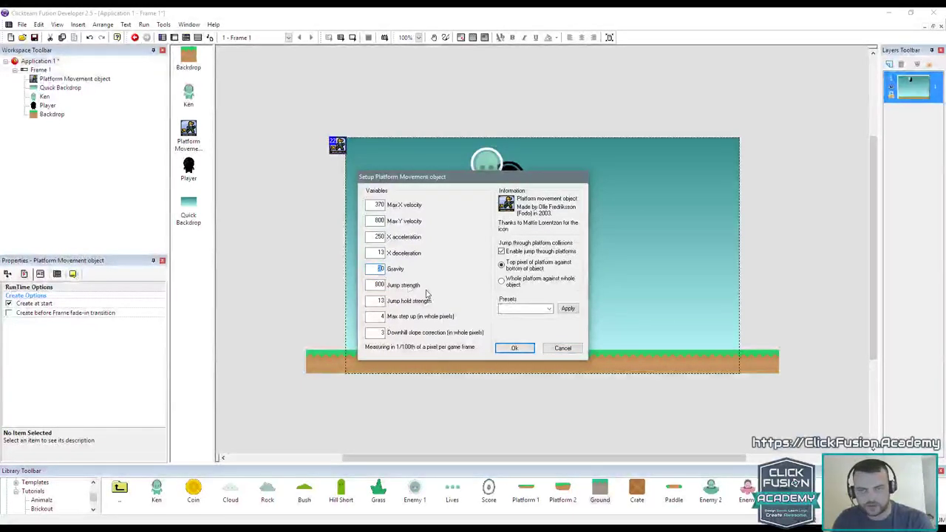
drag(379, 287, 372, 289)
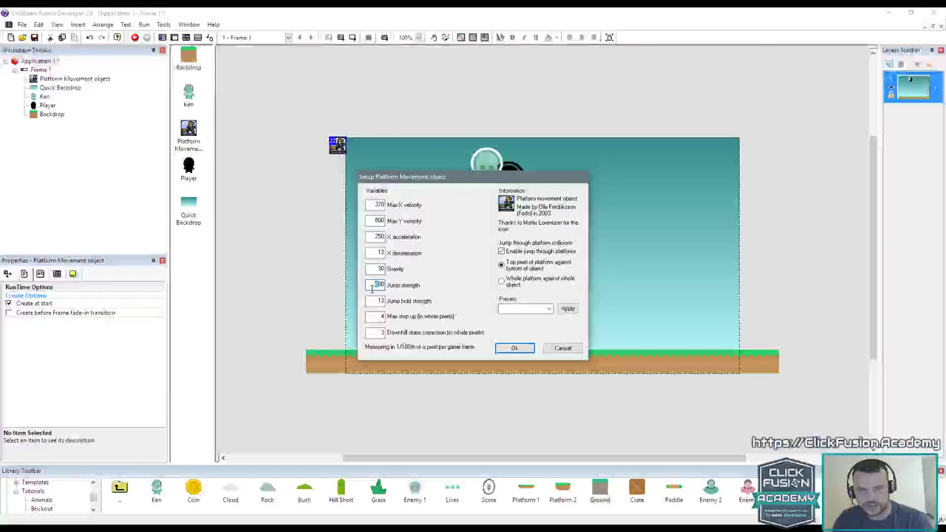
text(900)
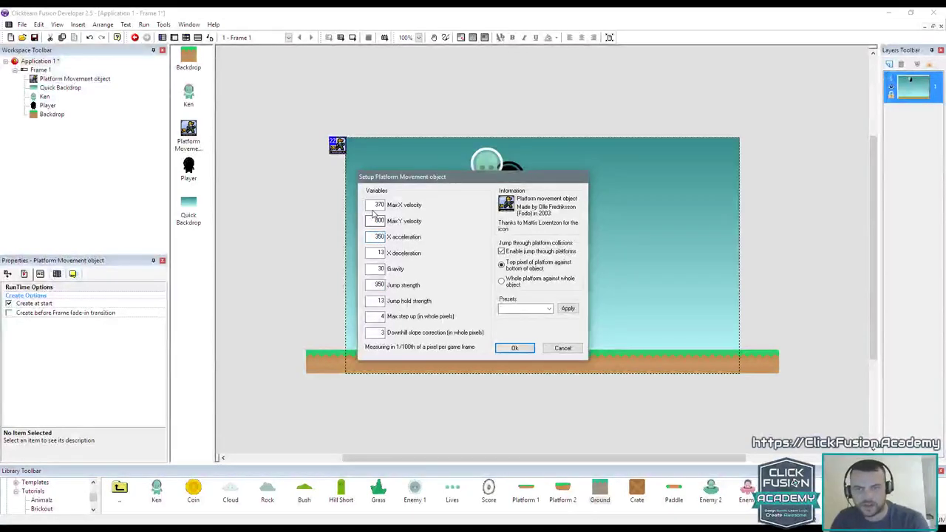
drag(378, 206, 374, 209)
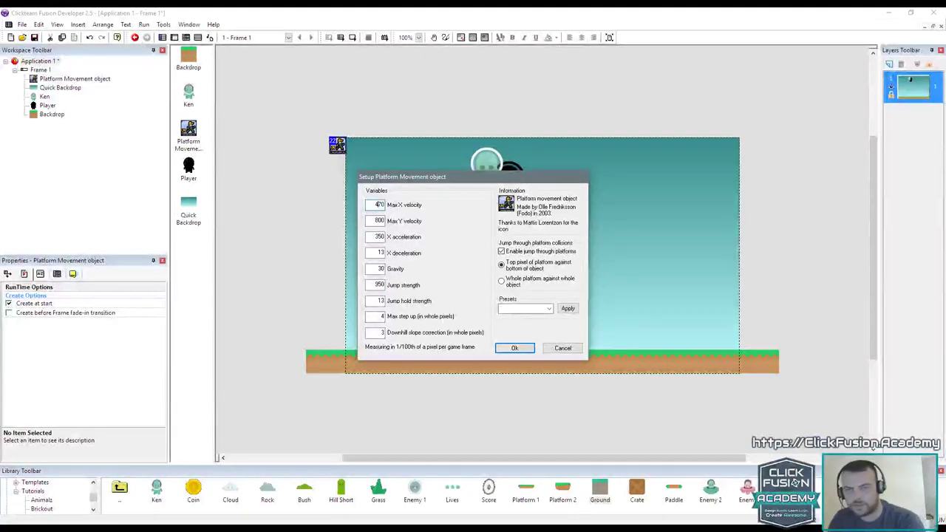
key(Return)
Step: Run the frame and test the character's walking and jumping in both directions, closing the game when finished
key(F7)
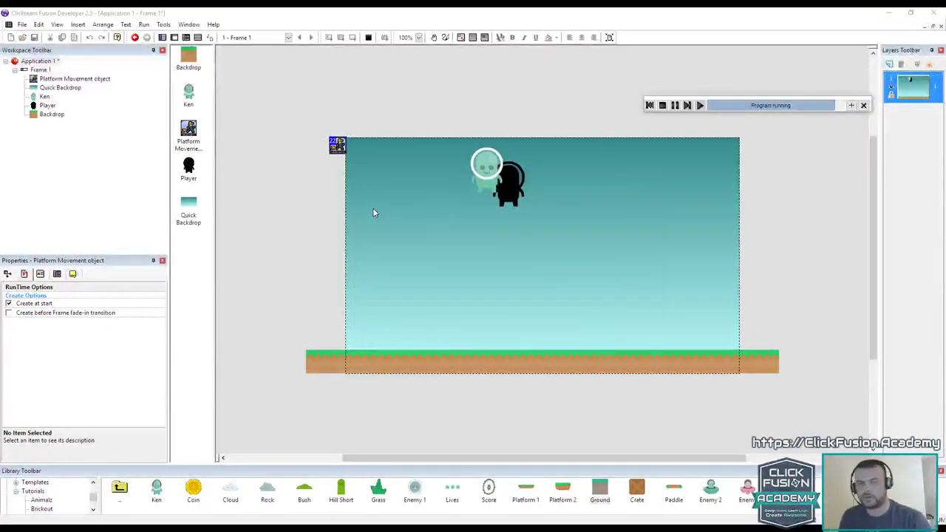
key(Right)
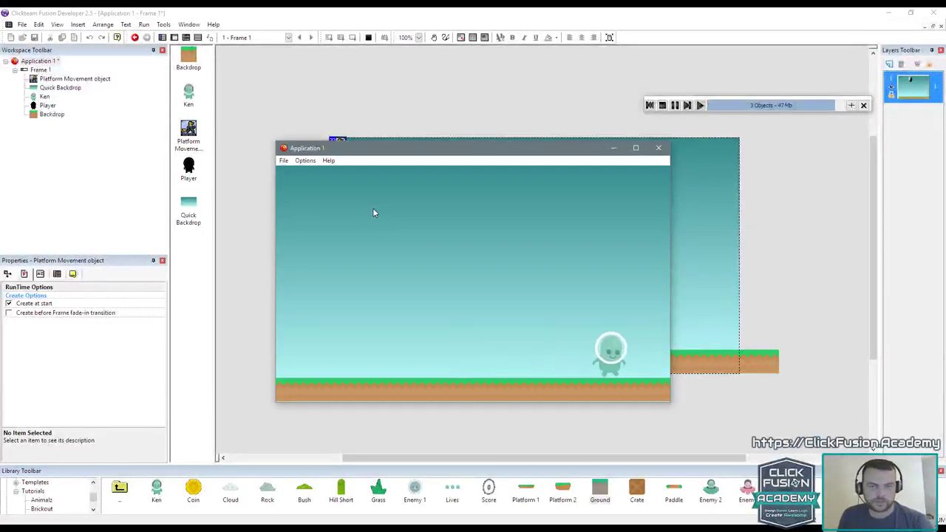
key(Left)
key(space)
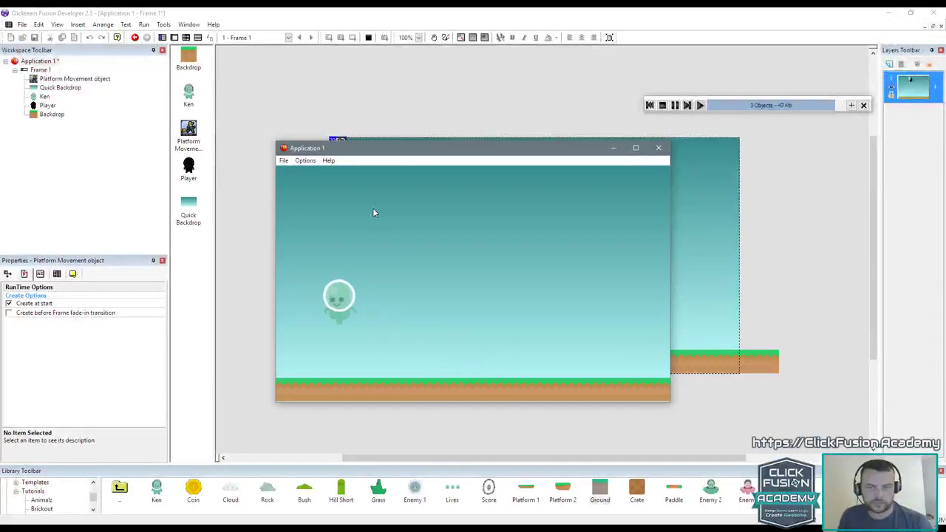
key(Right)
key(Right)
key(Up)
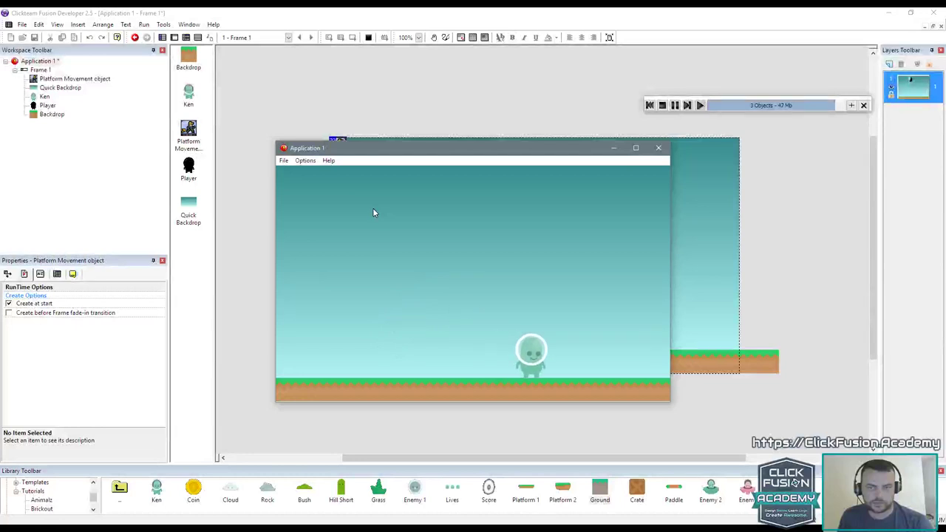
key(Left)
key(Up)
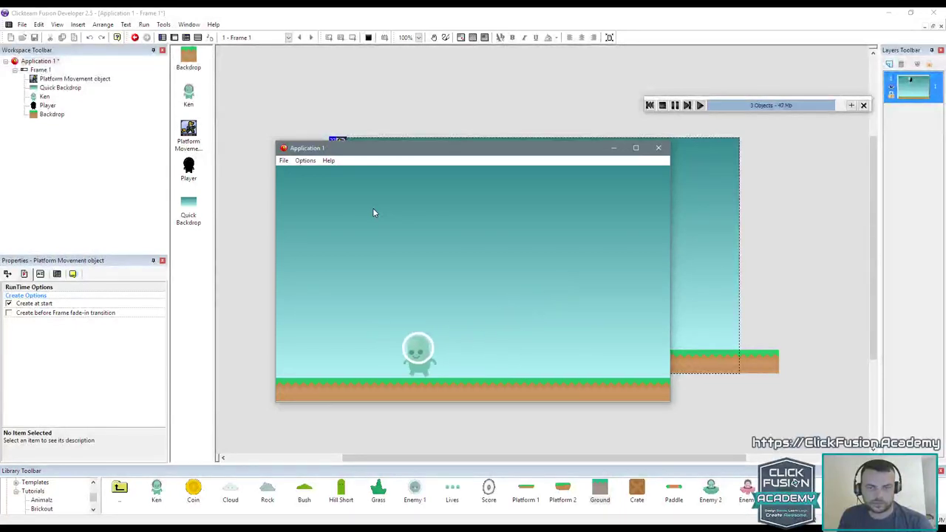
key(Right)
key(Up)
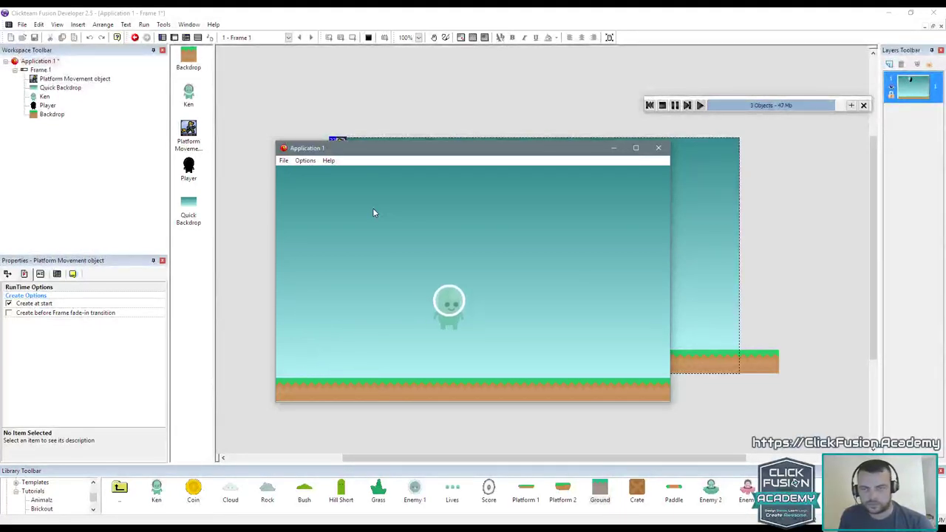
key(alt+F4)
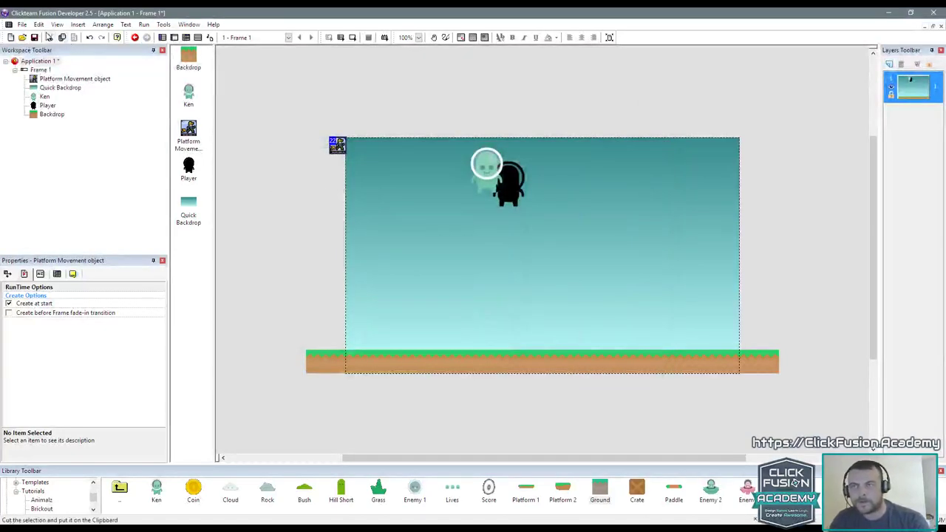
Step: Save the application as platformer_01 in d:\ClickAcademy\MFAScraps\Live Stream\Platform
key(ctrl+s)
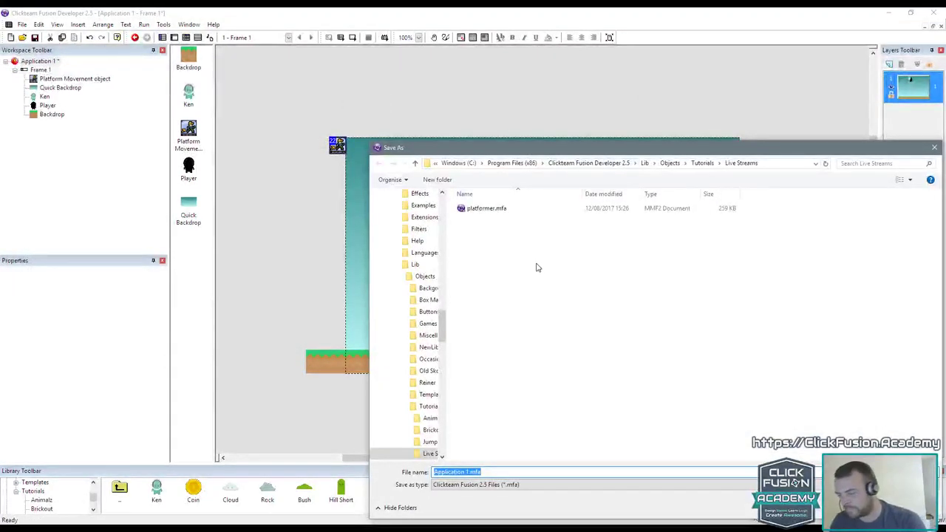
text(d:\ClickAcademy\)
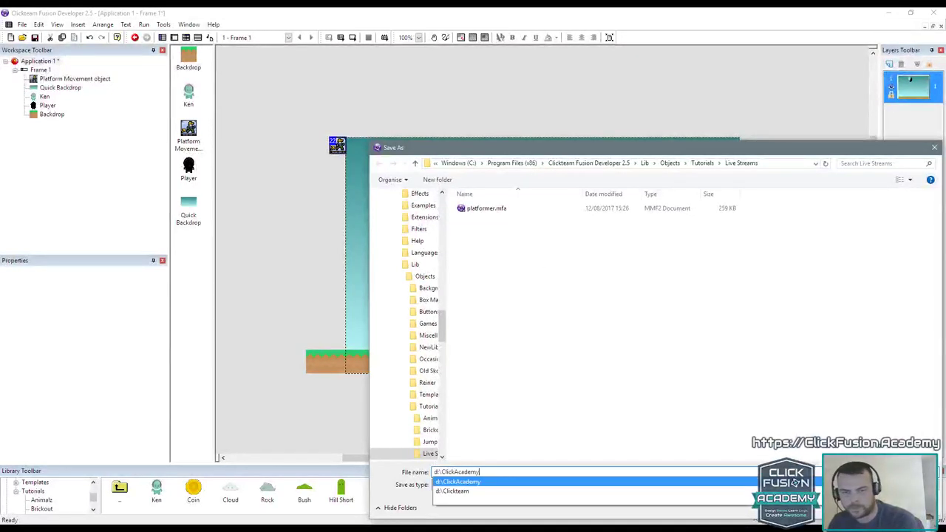
text(mfa)
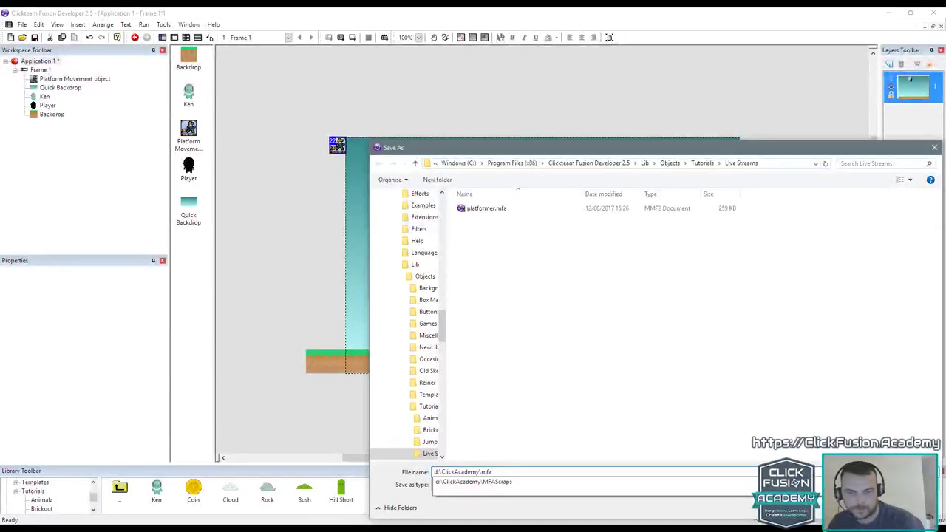
key(Down)
key(Return)
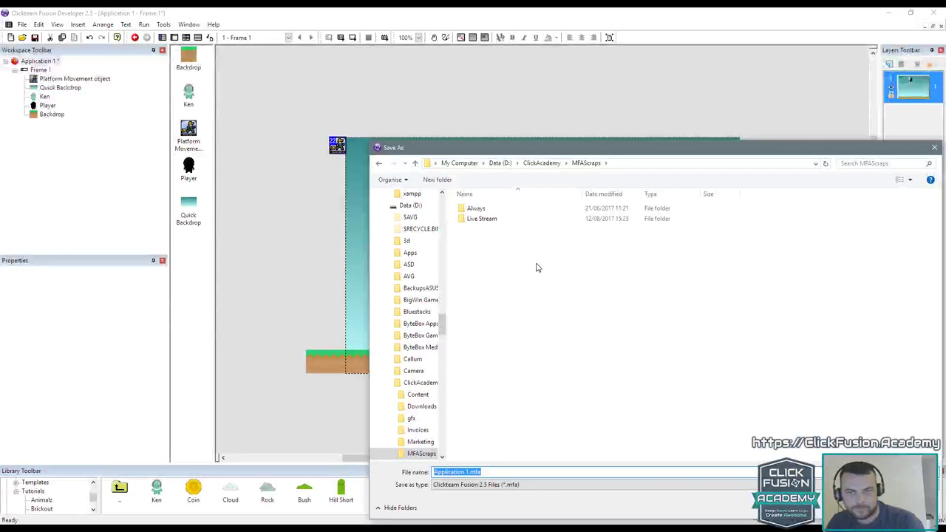
double_click(493, 219)
double_click(492, 210)
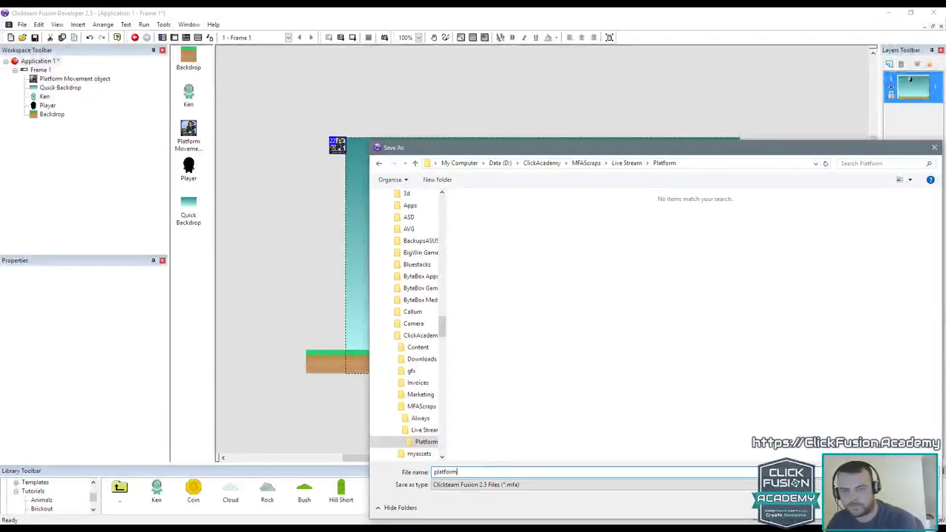
text(platformer_01)
key(Return)
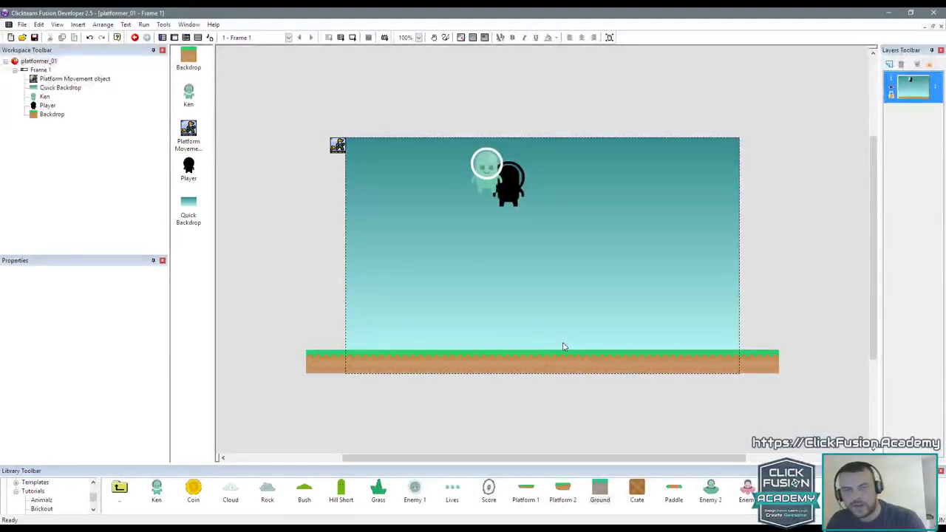
Step: Open the frame's event editor and review the events in the Movement group, leaving that group collapsed
click(186, 38)
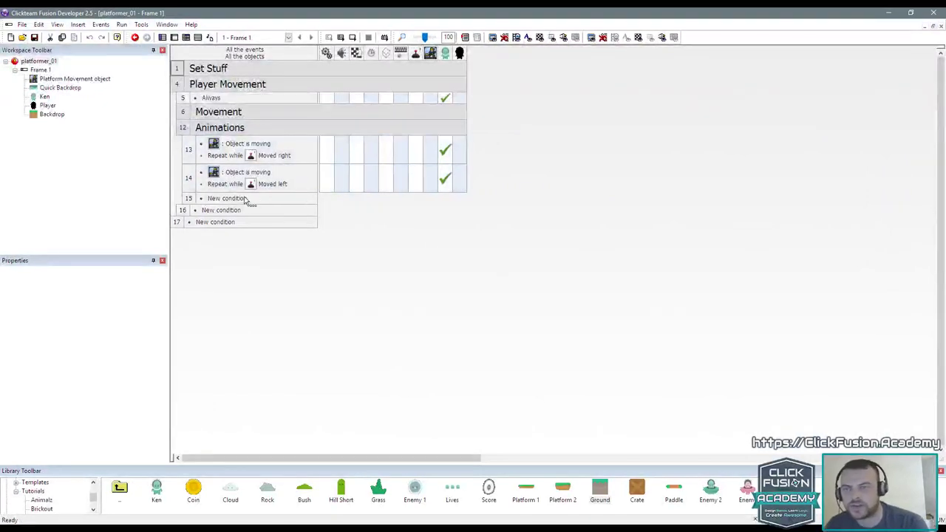
double_click(274, 111)
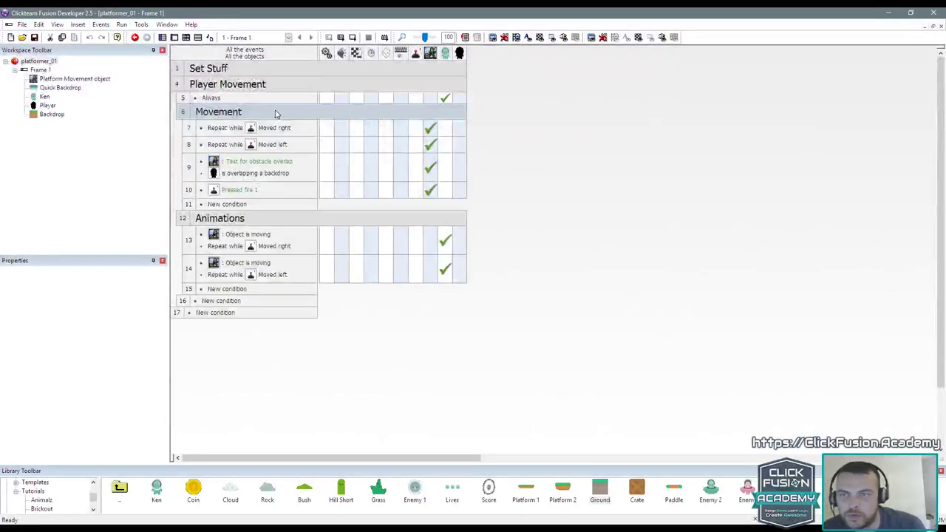
double_click(275, 112)
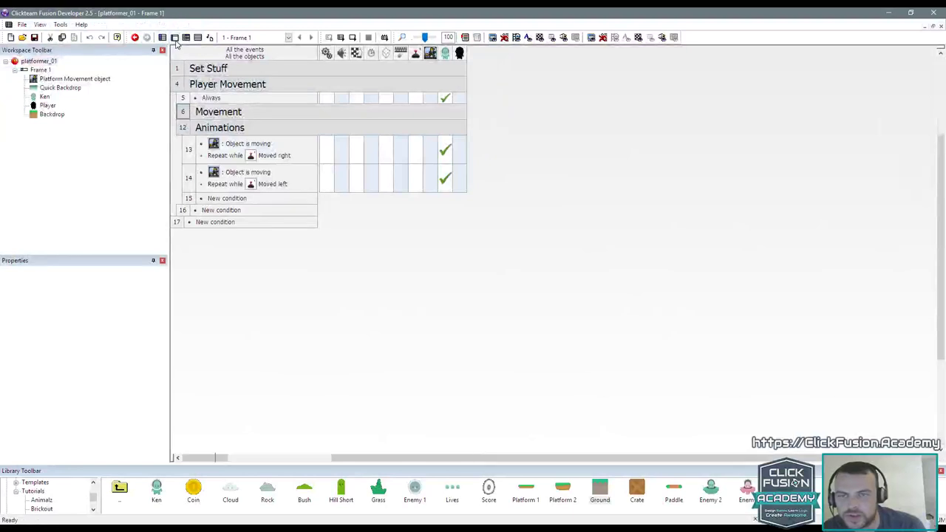
click(175, 38)
click(187, 38)
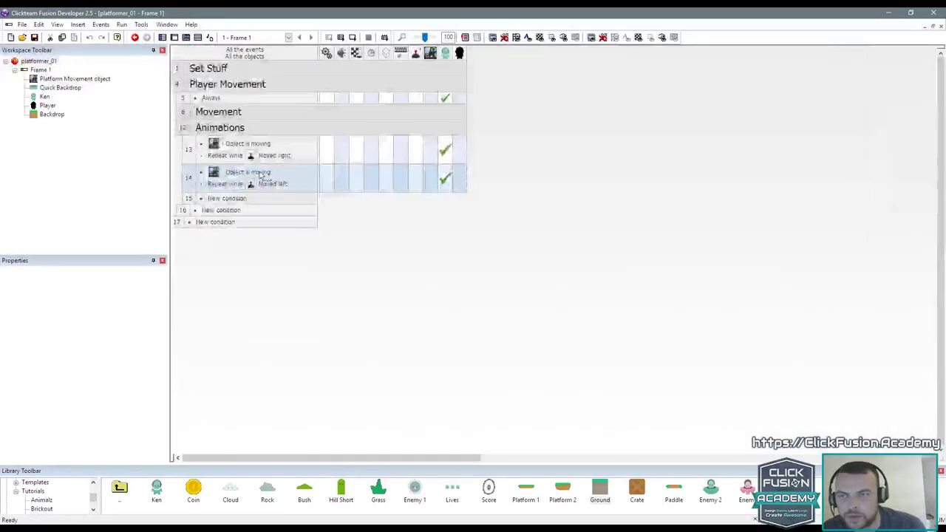
Step: Add an event to the Animations group with the Platform Movement condition "Object is standing on ground"
double_click(228, 199)
click(496, 198)
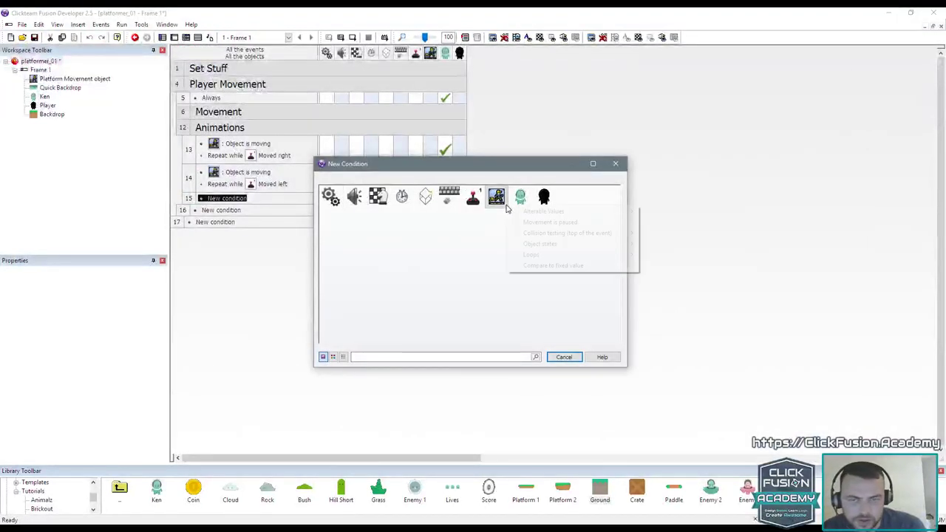
mouse_move(565, 246)
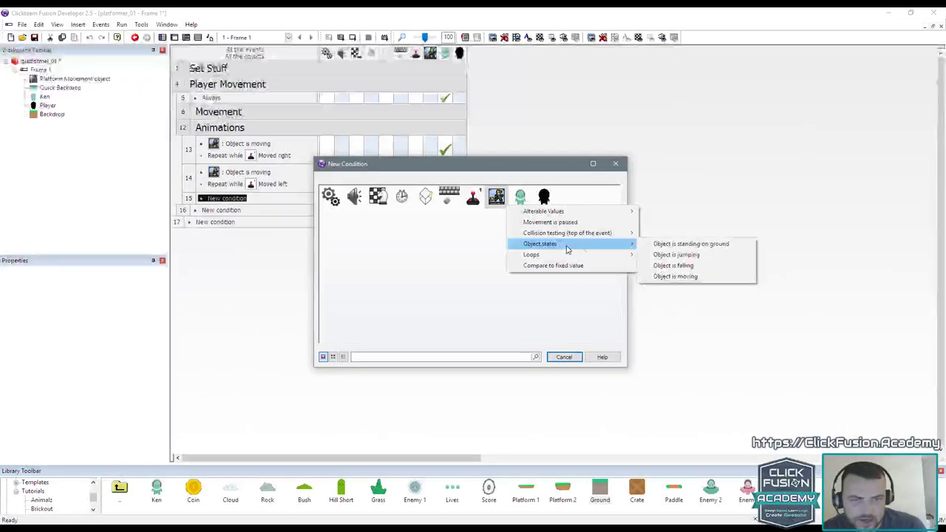
click(737, 249)
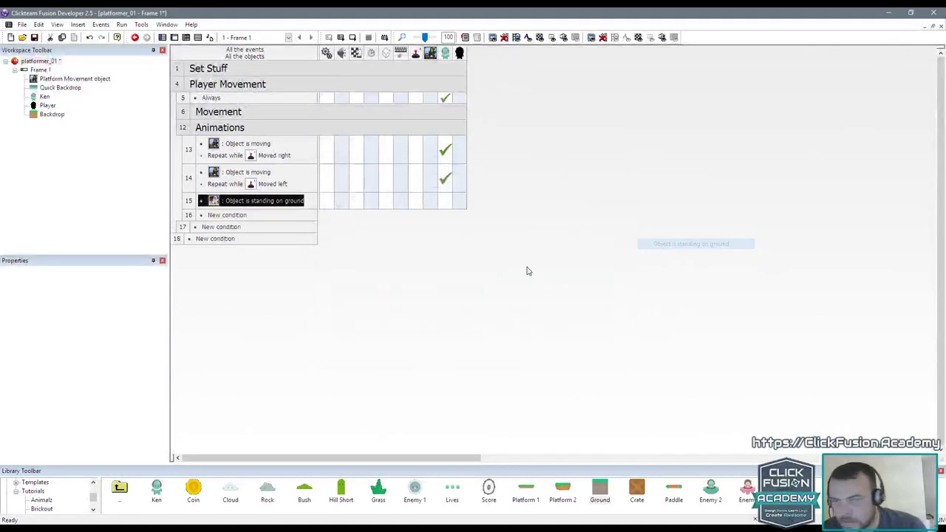
Step: Add the Platform Movement condition "Object is moving" to the standing-on-ground event and negate it
right_click(196, 204)
click(214, 221)
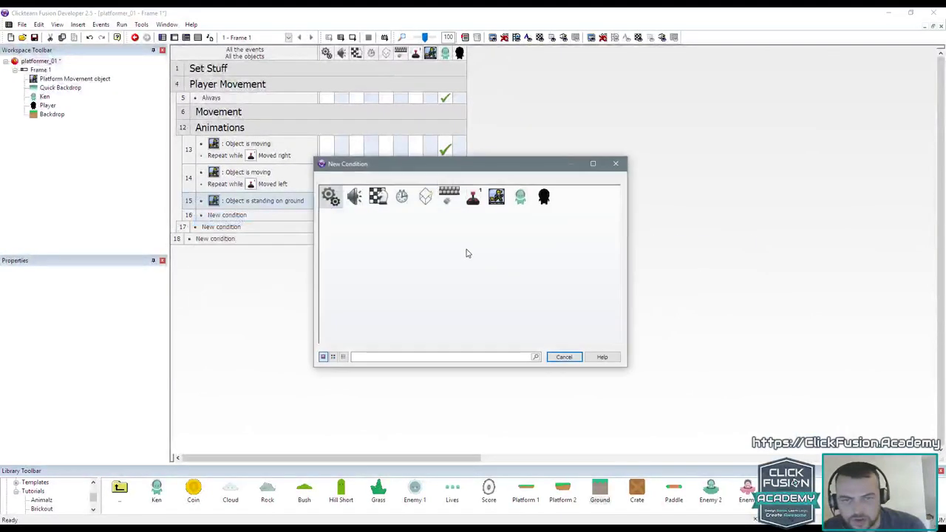
click(497, 197)
mouse_move(543, 245)
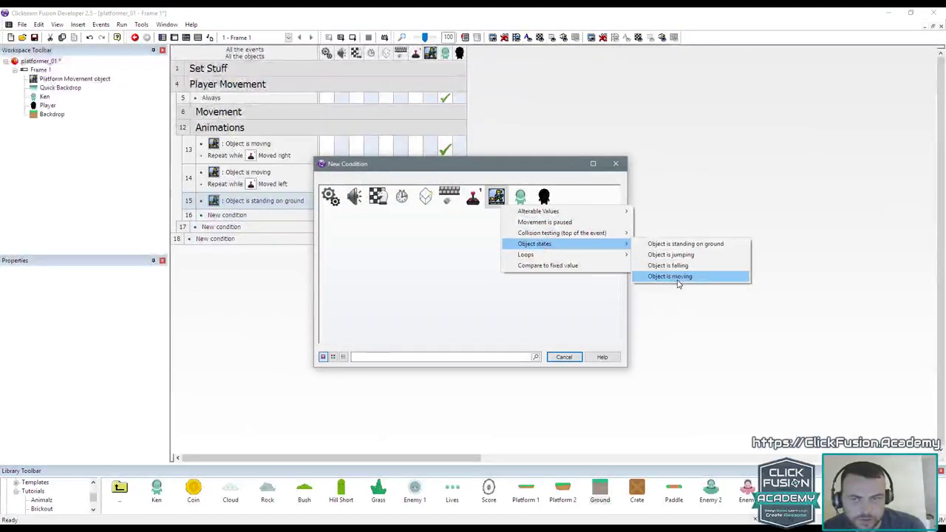
click(675, 277)
right_click(253, 213)
click(274, 249)
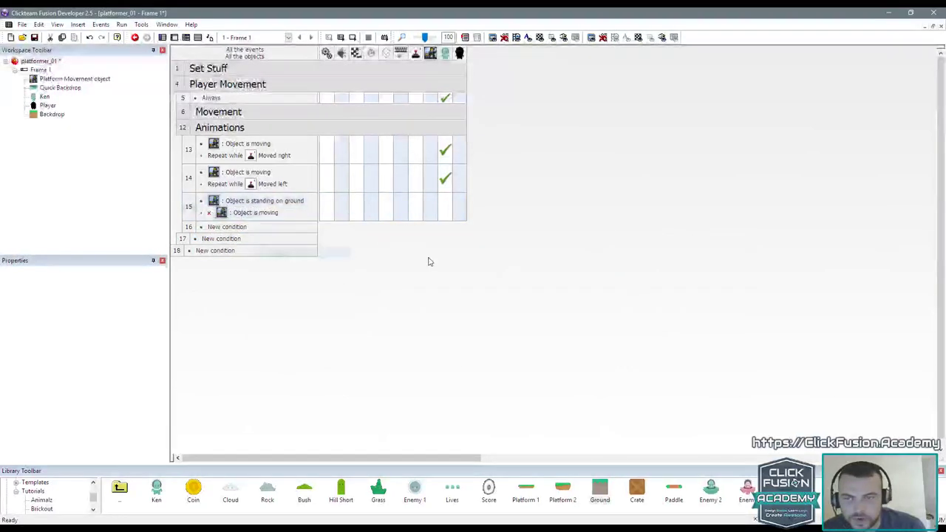
Step: Add an action for Ken to the standing-on-ground event that changes the animation sequence to Stopped
click(445, 209)
mouse_move(510, 248)
mouse_move(591, 269)
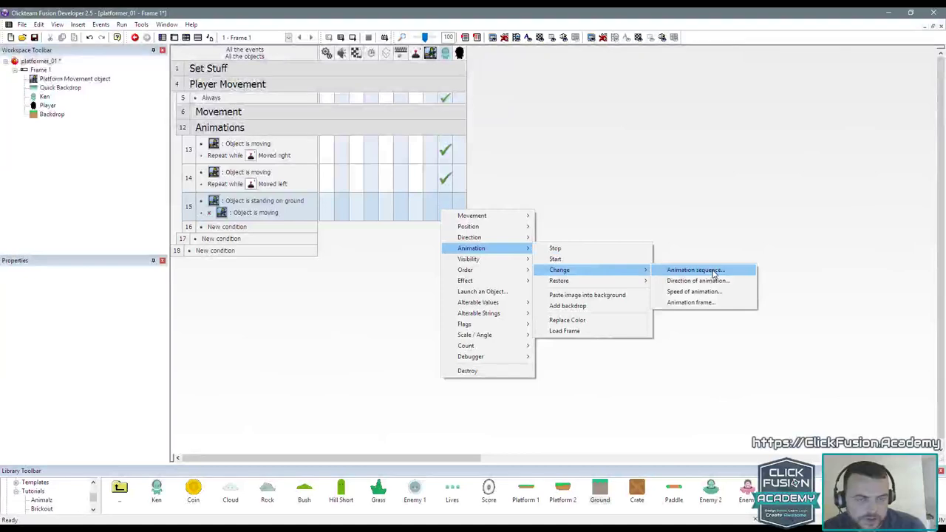
click(695, 270)
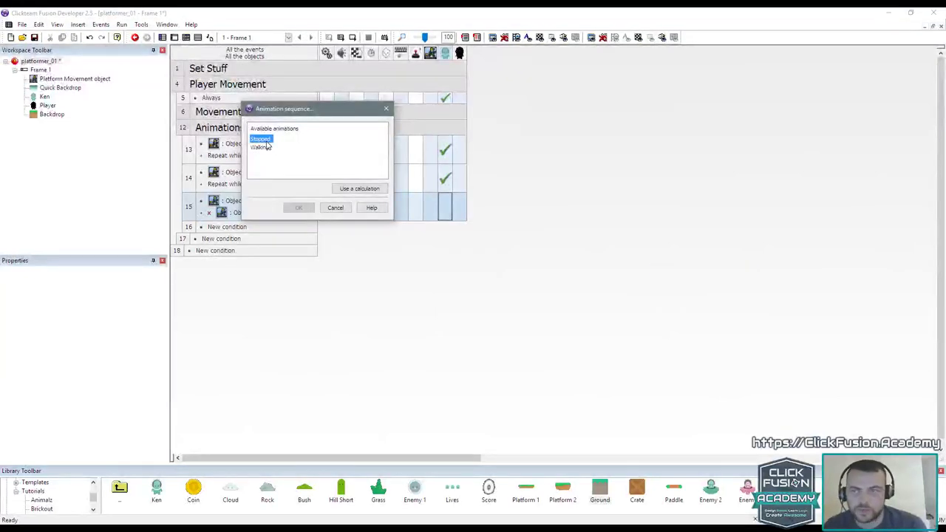
double_click(263, 140)
Step: Run the frame to test Ken walking right and left, stopping and jumping, and close the test run
key(F7)
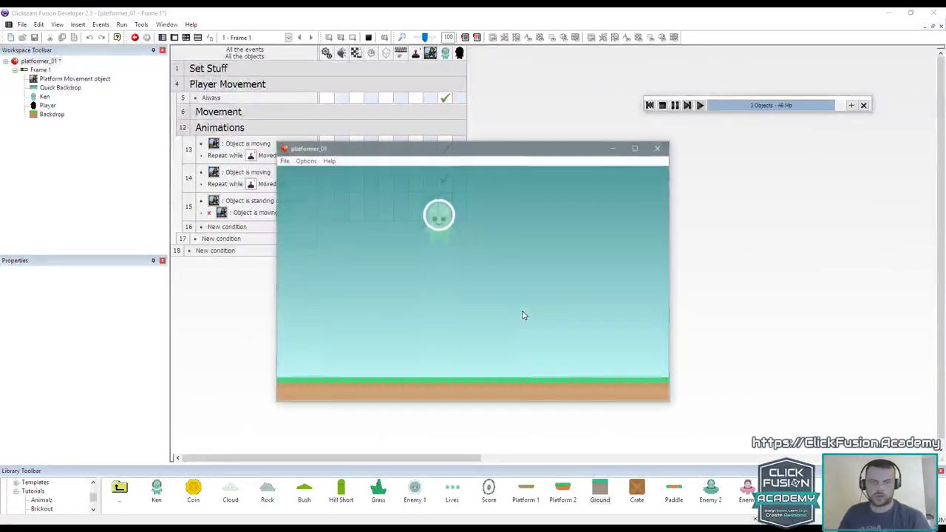
key(Right)
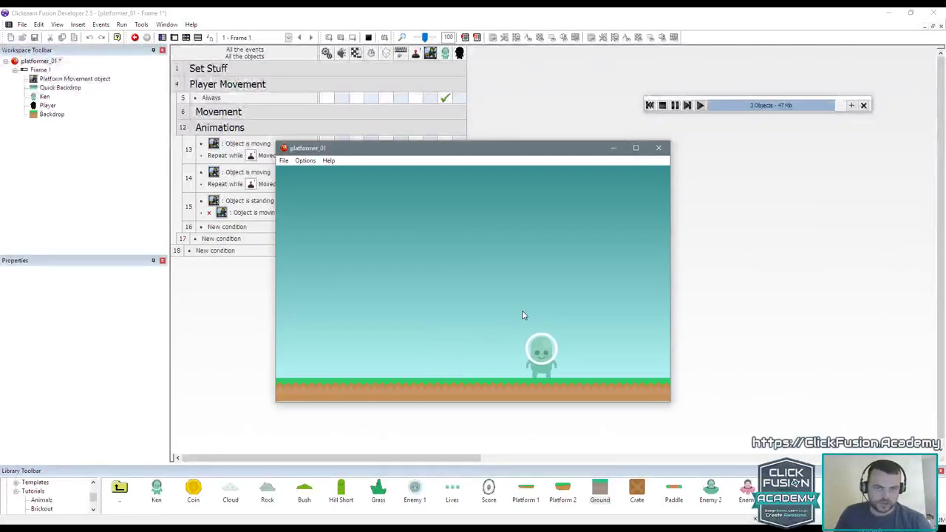
key(Left)
key(Right)
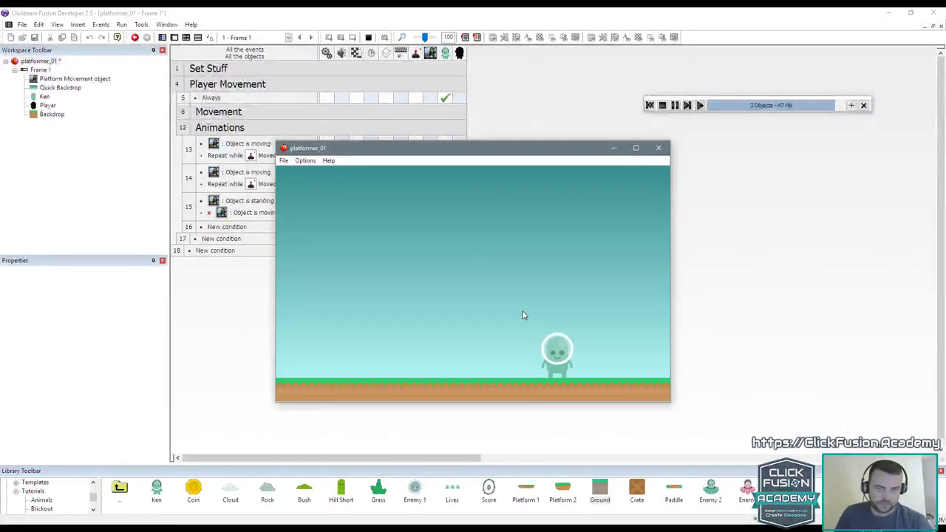
key(Up)
key(Left)
key(alt+F4)
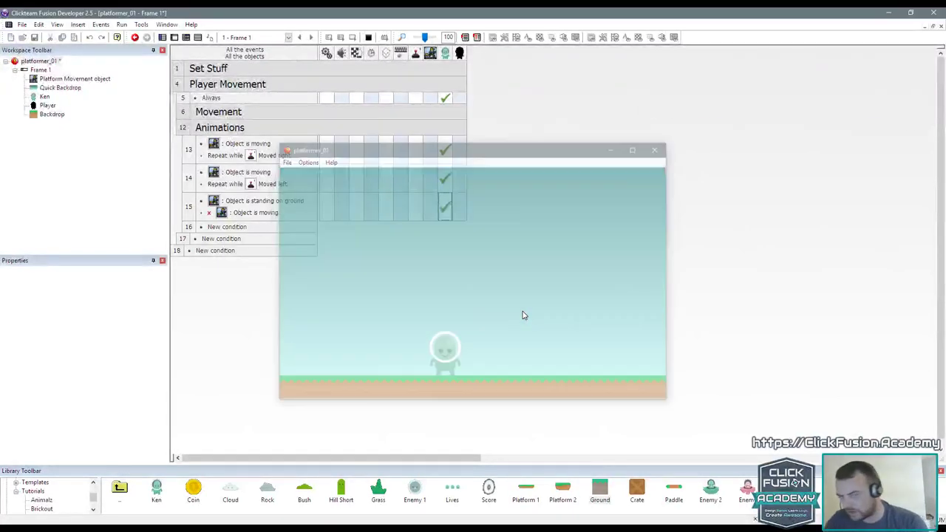
Step: Open Ken's animations from the frame editor and copy frame 6 of the right-facing Walking animation
key(ctrl+m)
double_click(487, 166)
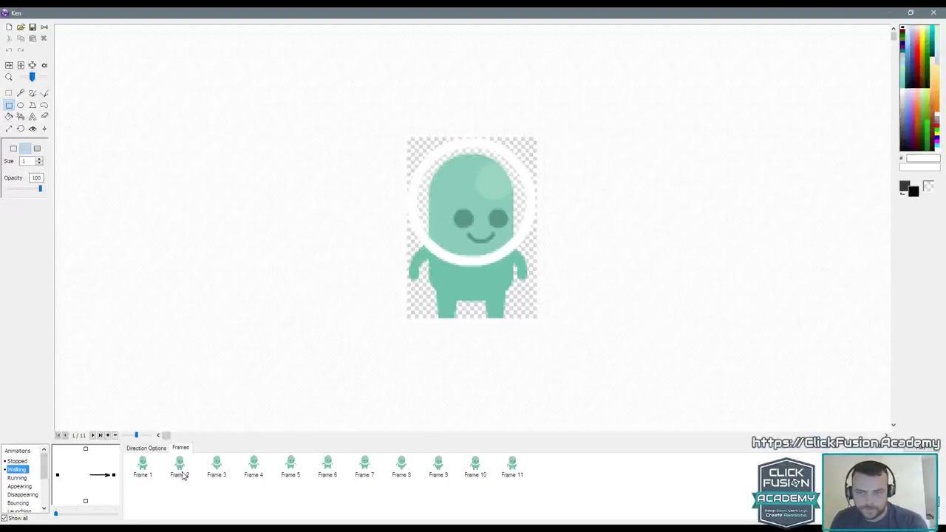
click(183, 475)
key(Right)
key(Right)
key(Right)
key(Right)
key(Right)
key(Left)
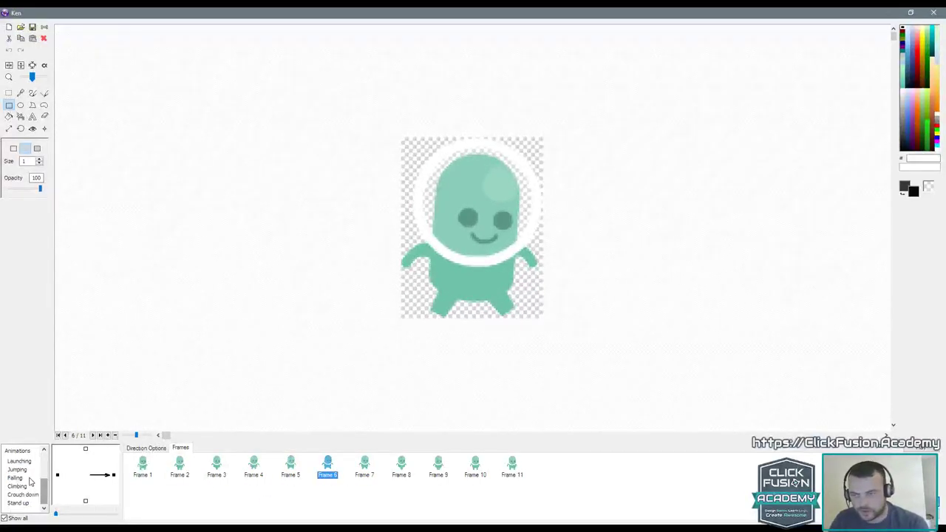
Step: Paste the copied frame into the Falling animation's right and left directions, and flip the left-direction frame horizontally
click(29, 480)
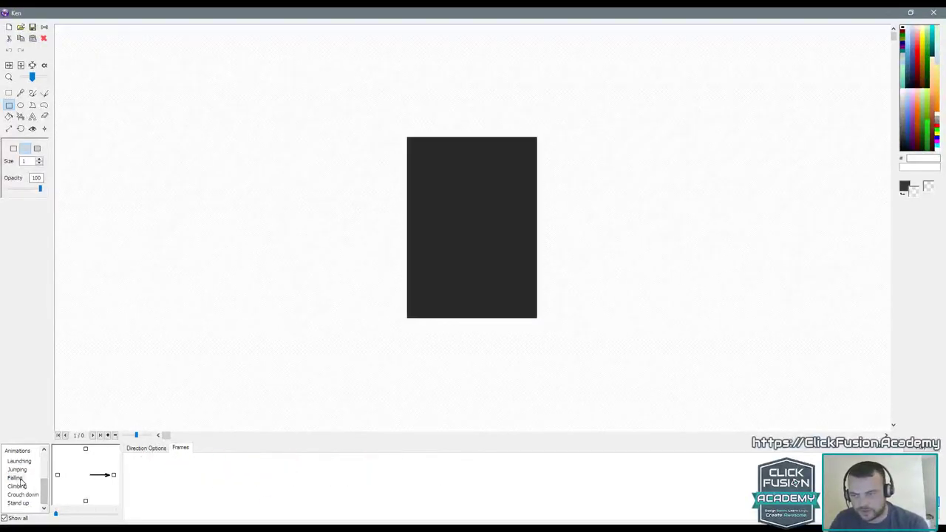
click(58, 475)
key(ctrl+v)
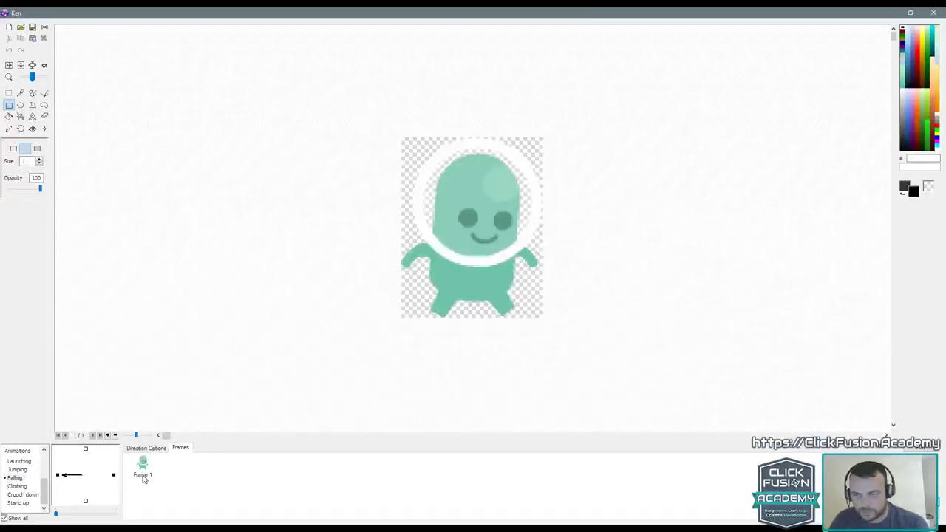
right_click(141, 471)
click(199, 379)
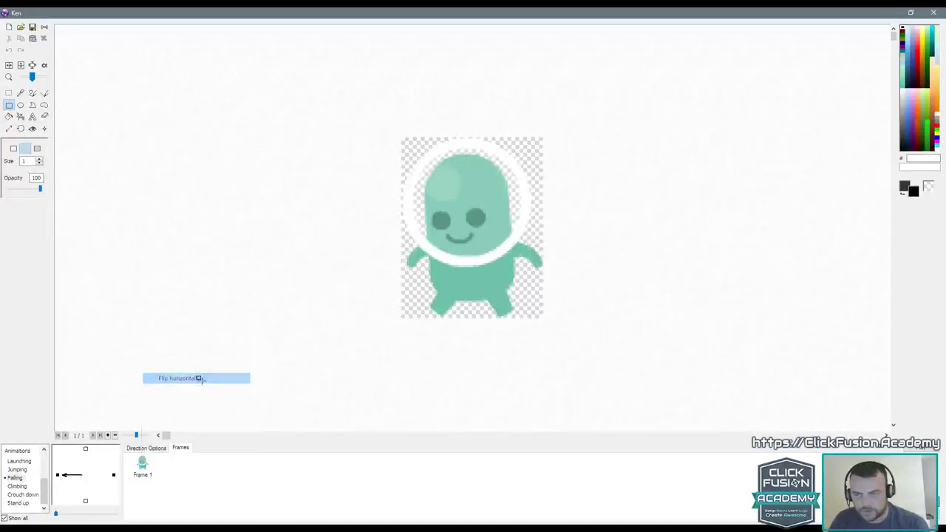
Step: Go through the left-facing Walking frames and copy frame 8
click(17, 469)
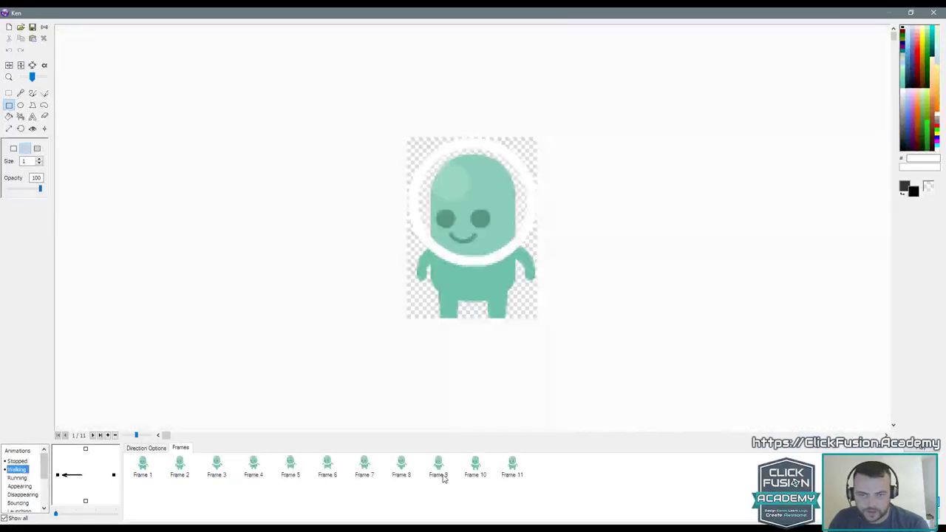
click(469, 475)
click(519, 477)
key(Left)
key(Left)
key(Left)
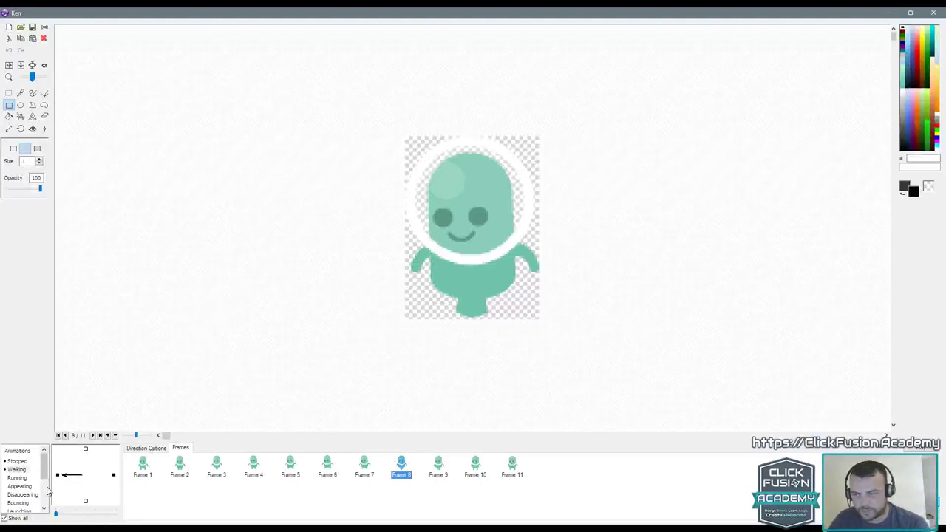
Step: Paste the copied frame into the Jumping animation's right direction and flip it horizontally
click(25, 471)
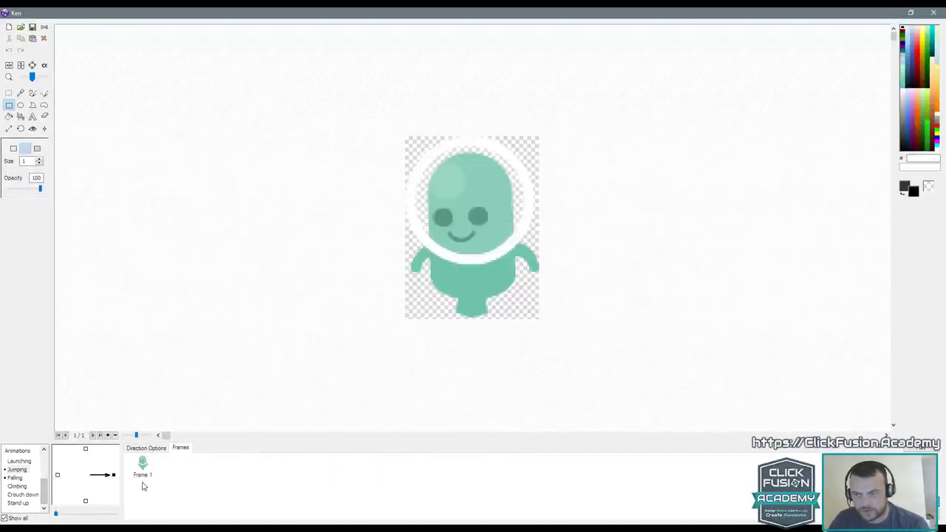
right_click(145, 474)
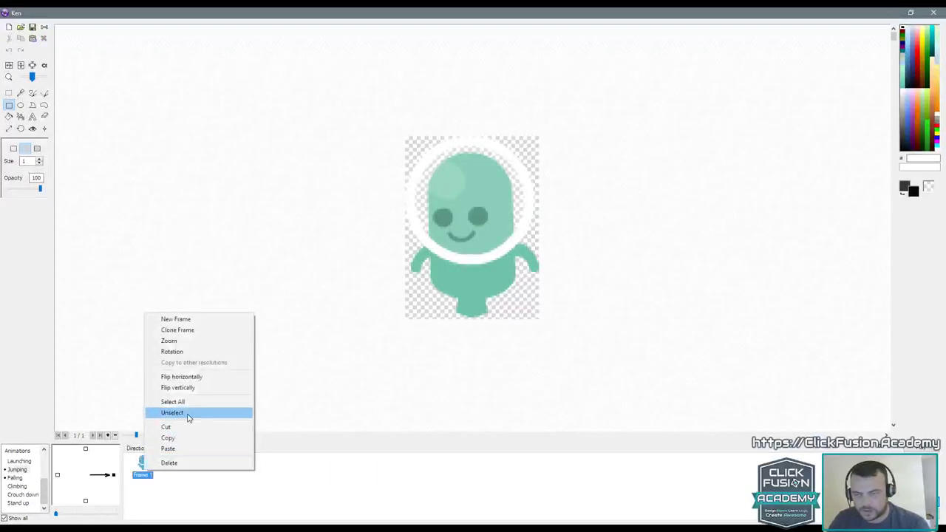
click(185, 376)
Step: Paste the copied frame into the Jumping animation's left direction, keep it facing left, and accept Ken's animation changes
click(59, 476)
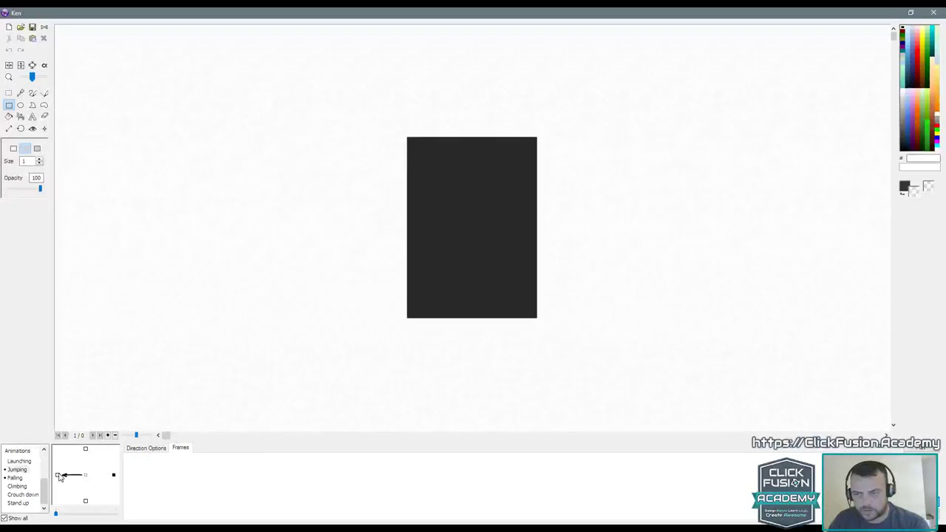
key(ctrl+v)
right_click(144, 470)
click(196, 379)
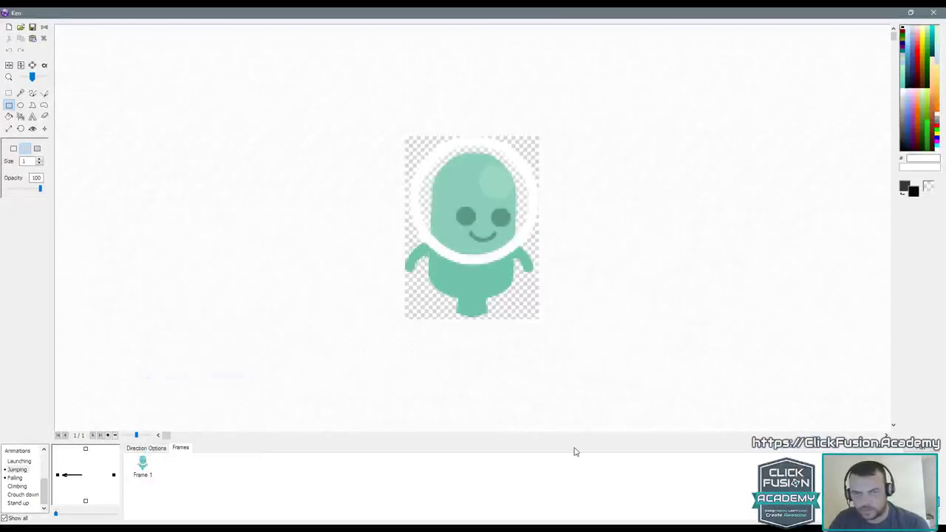
right_click(150, 473)
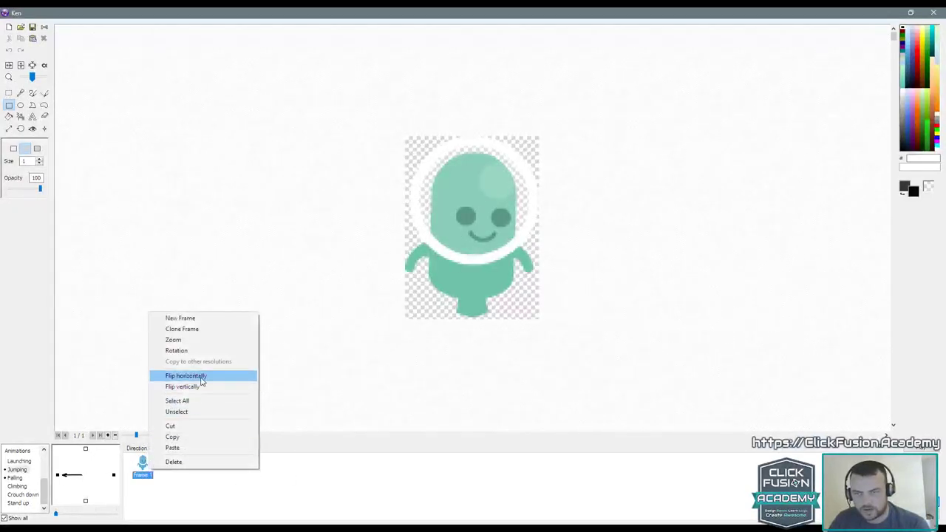
click(193, 376)
click(920, 502)
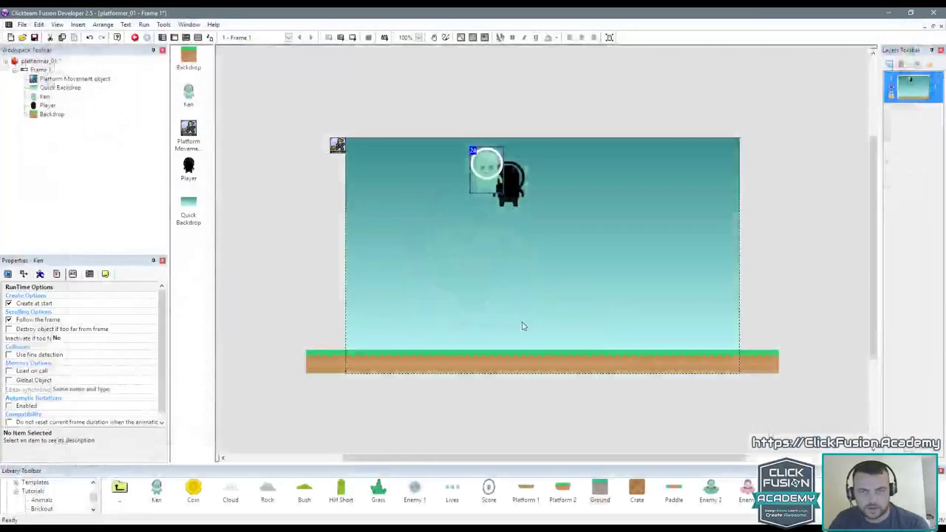
Step: In the event editor, add an event to the Animations group with the Platform Movement condition "Object is jumping"
click(515, 308)
click(185, 38)
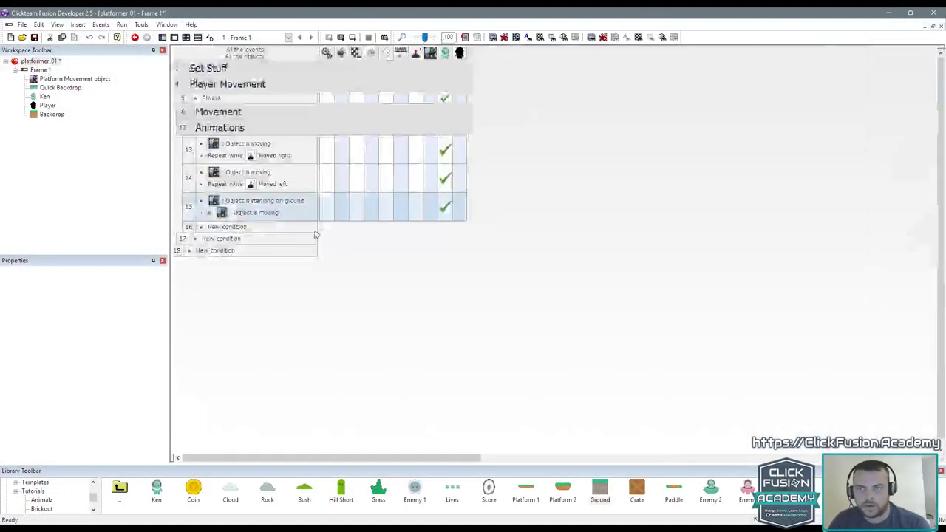
click(240, 227)
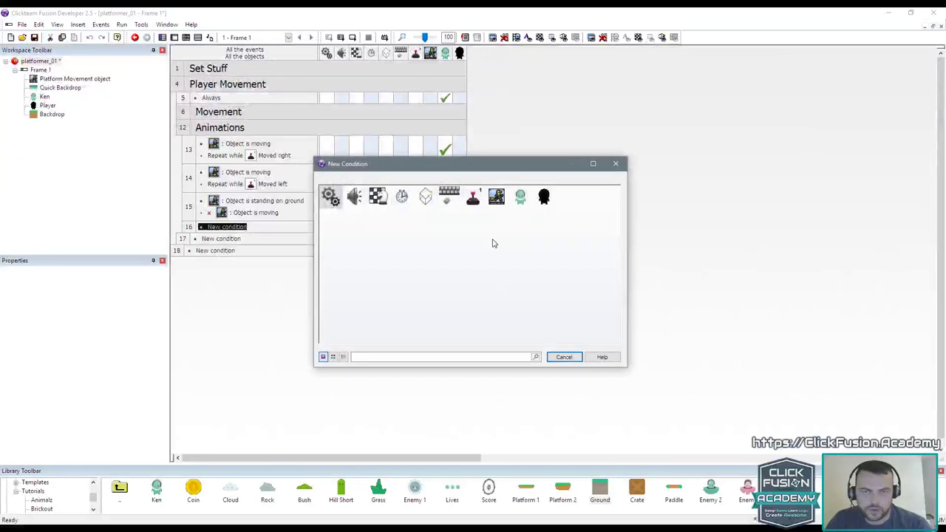
click(616, 164)
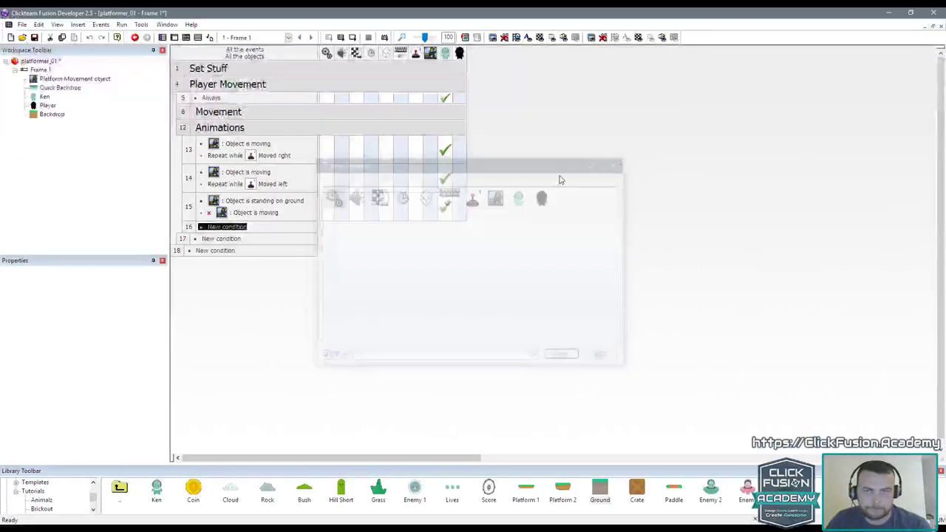
click(238, 229)
click(496, 196)
mouse_move(575, 235)
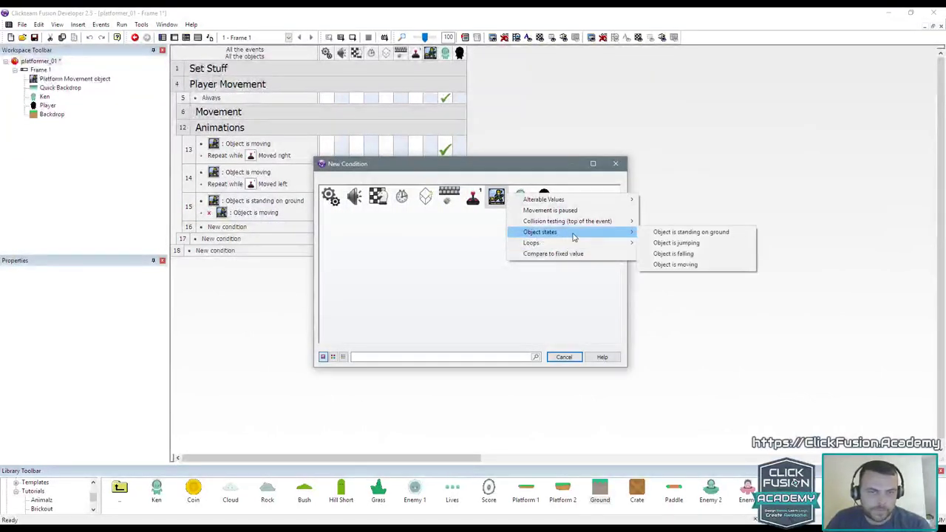
click(716, 243)
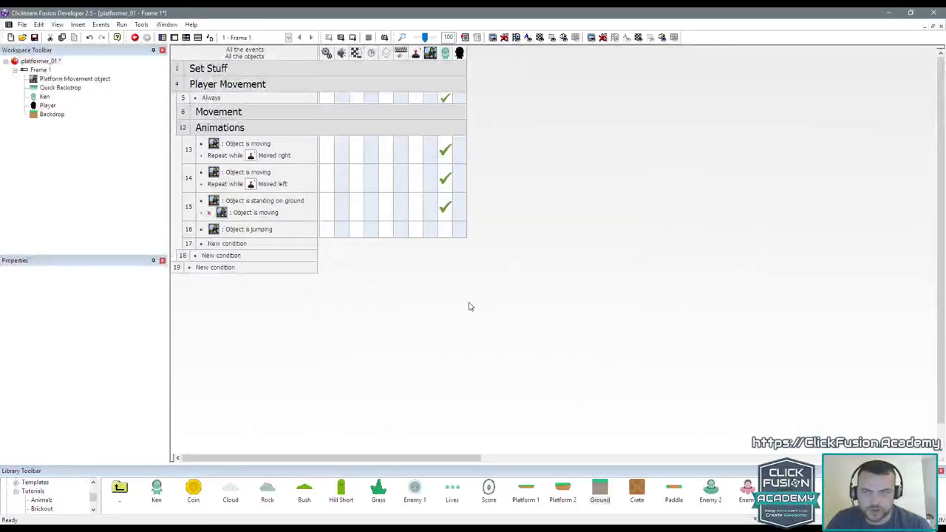
Step: Add an action for Ken to the "Object is jumping" event that changes the animation sequence to Jumping
click(439, 232)
mouse_move(519, 266)
mouse_move(613, 289)
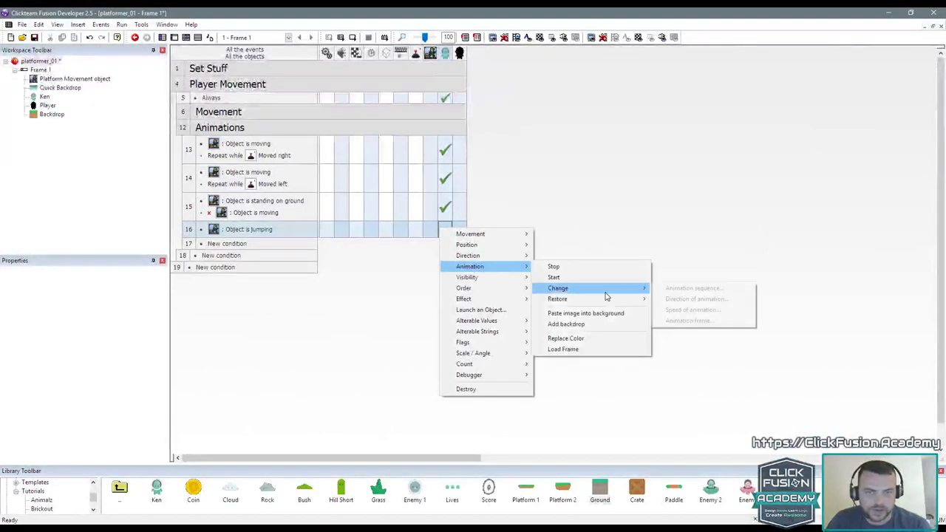
click(695, 288)
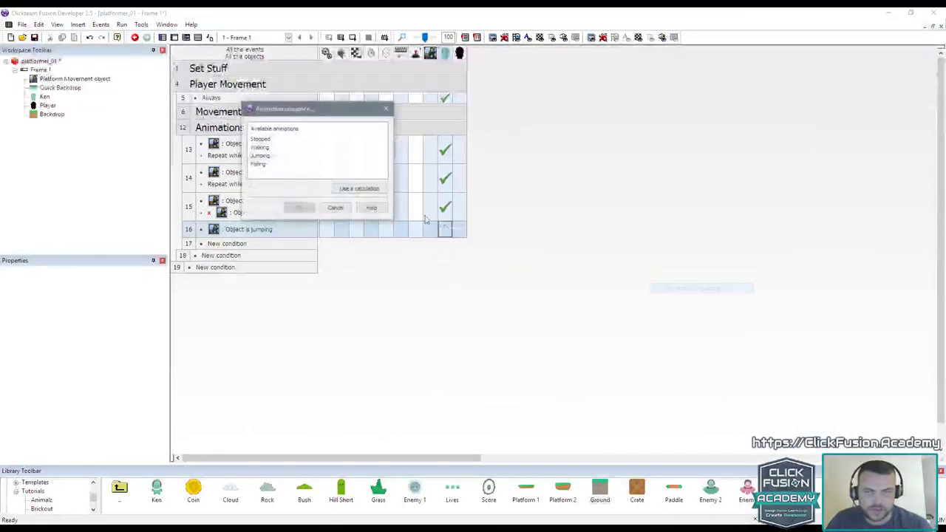
double_click(267, 156)
Step: Duplicate the "Object is jumping" condition as a new event and replace it with the Platform Movement condition "Object is falling"
drag(250, 230, 241, 244)
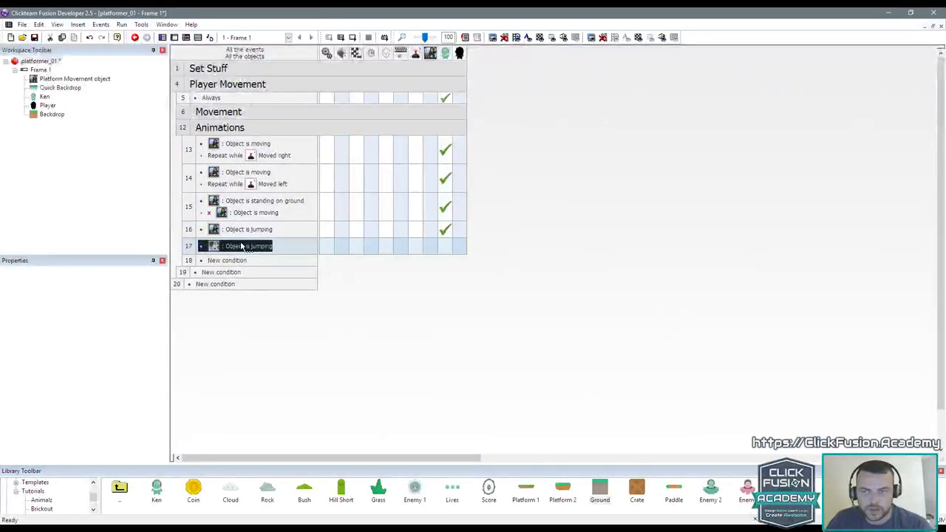
right_click(241, 244)
click(266, 264)
click(496, 196)
mouse_move(534, 244)
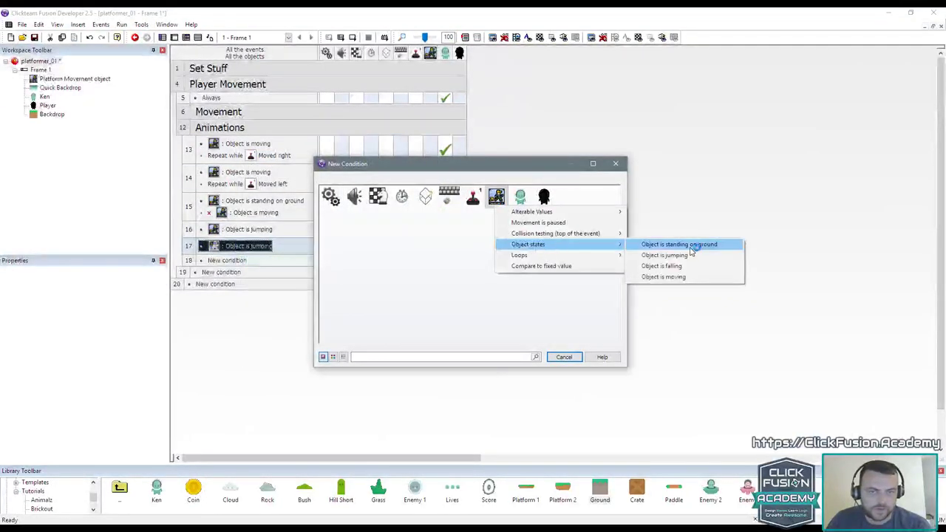
click(688, 267)
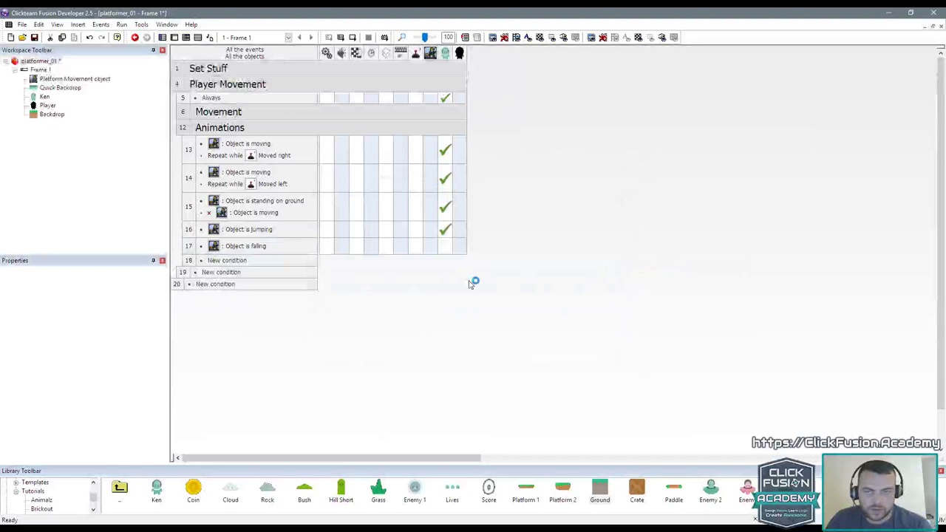
Step: Copy Ken's action from the jumping event to the "Object is falling" event and set its animation sequence to Falling
ctrl+drag(446, 230, 445, 246)
right_click(446, 246)
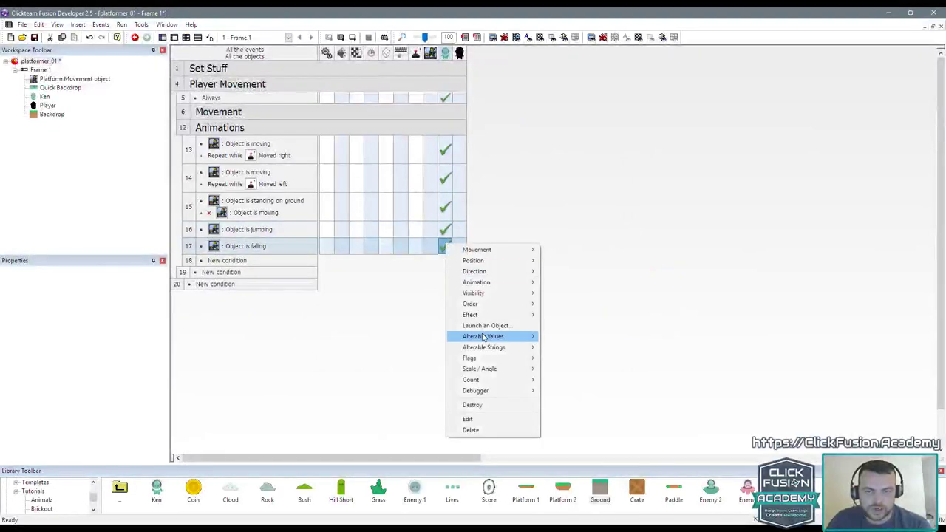
click(503, 420)
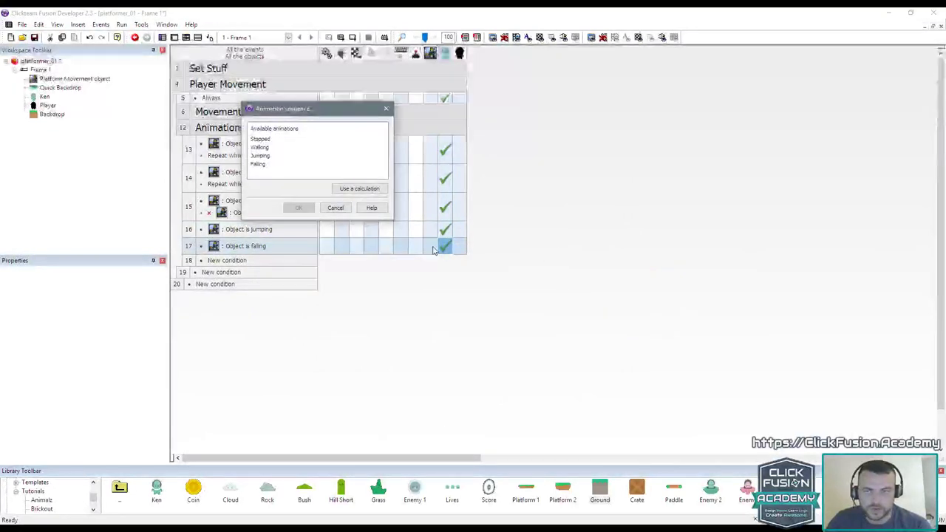
double_click(258, 164)
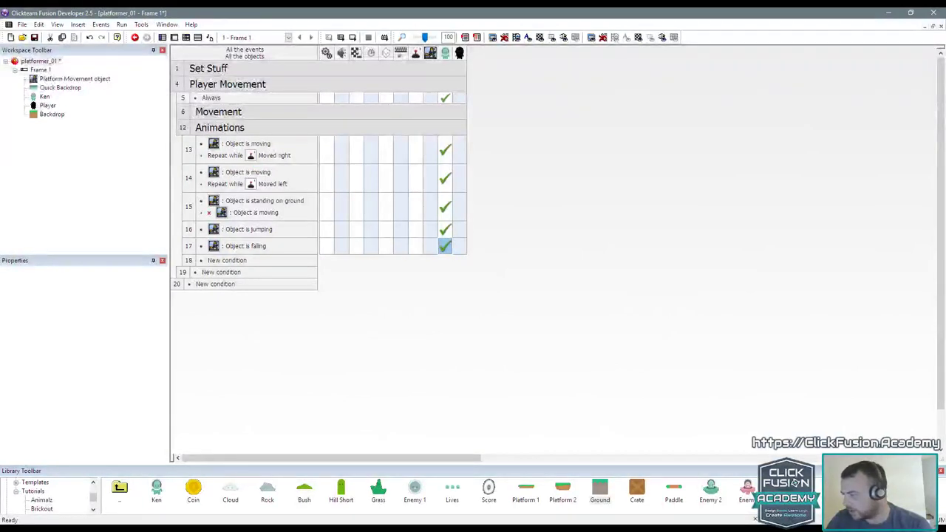
Step: Run the frame and test Ken's jumping and falling animations while moving right and left
key(F7)
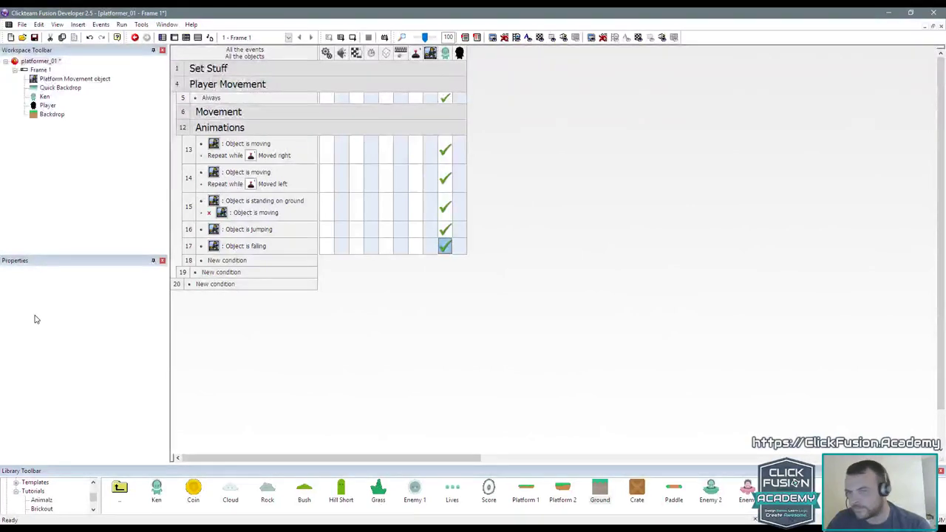
key(F7)
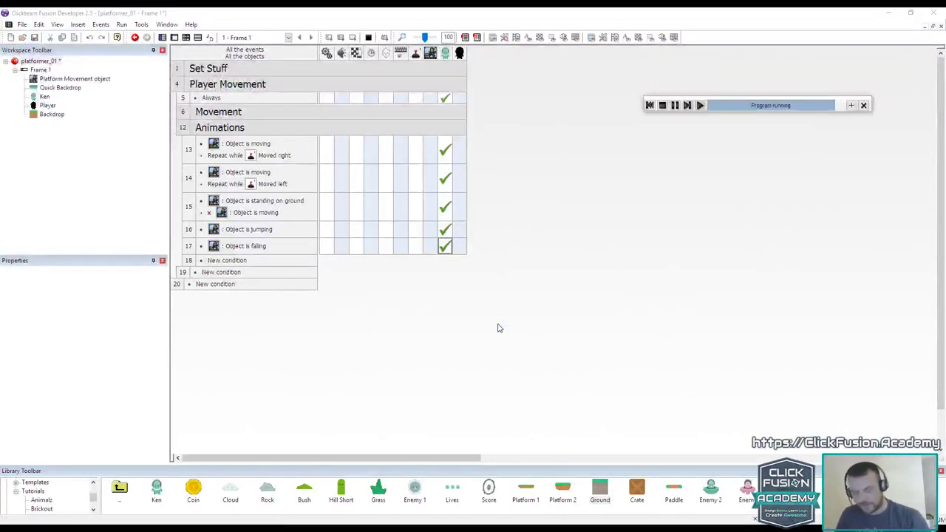
key(Right)
key(Up)
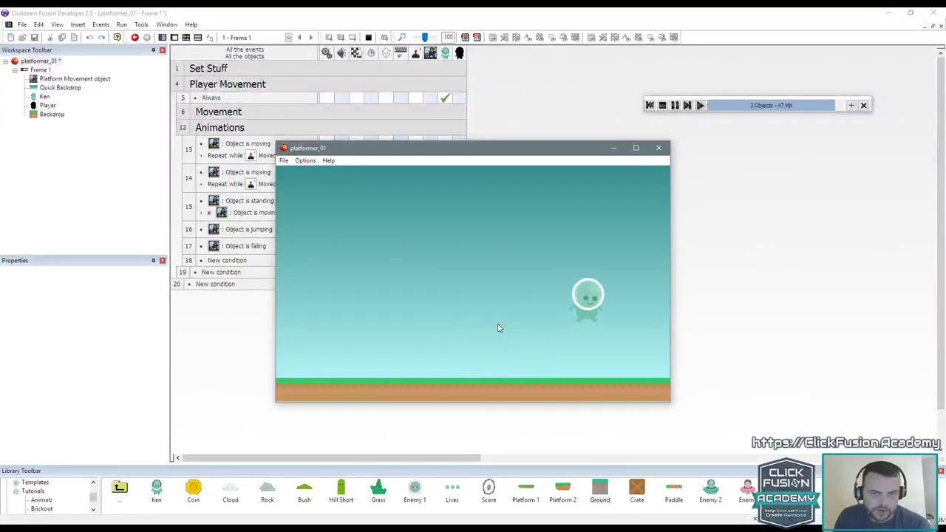
key(Left)
key(Up)
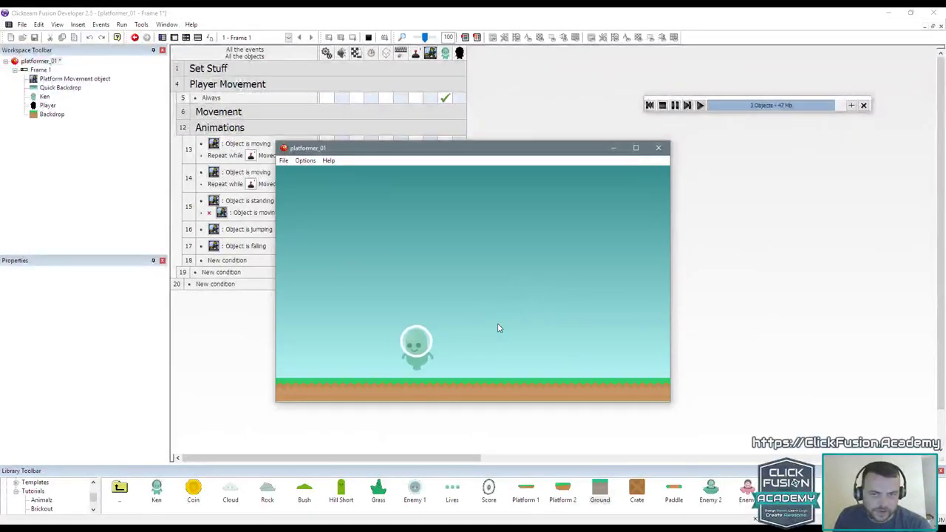
key(Up)
key(Right)
key(Up)
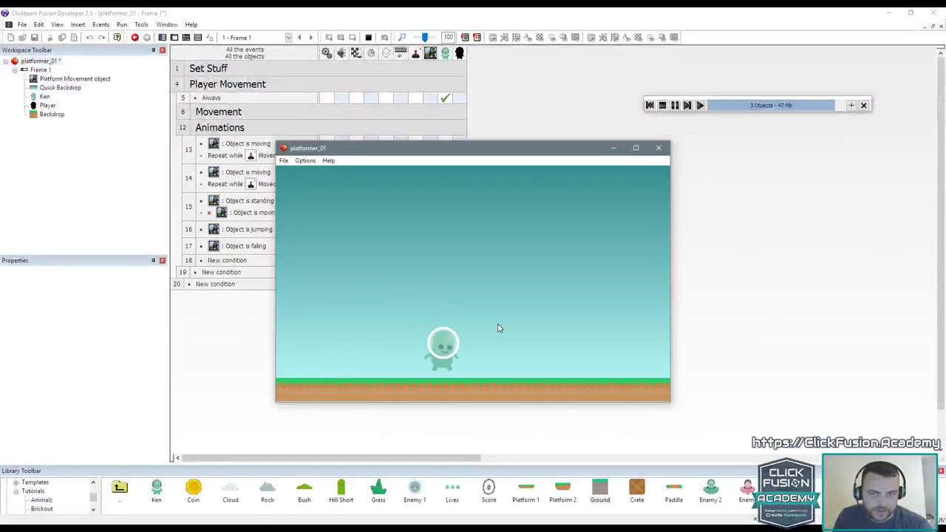
Step: Test Ken's walking, stopping, jumping and falling animations in both directions in the running frame, and close the test window
key(Up)
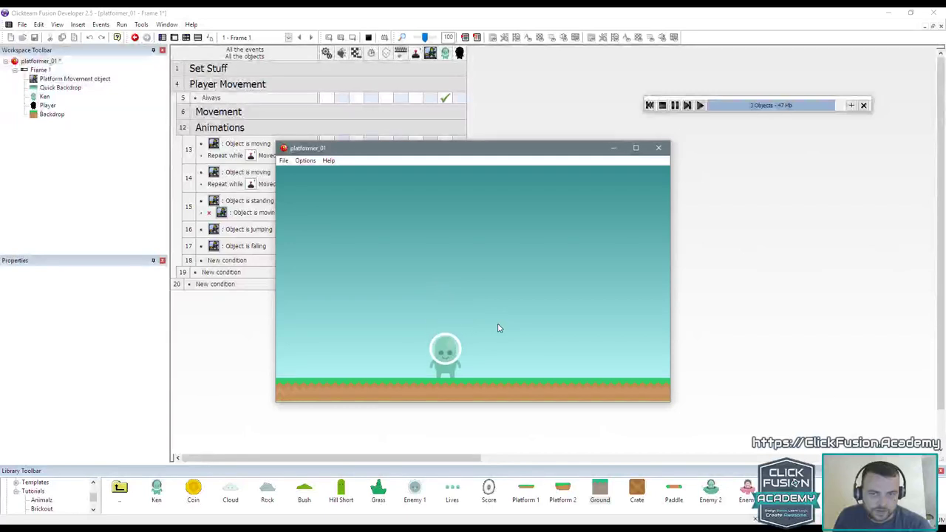
key(Left)
key(Up)
key(Right)
key(Up)
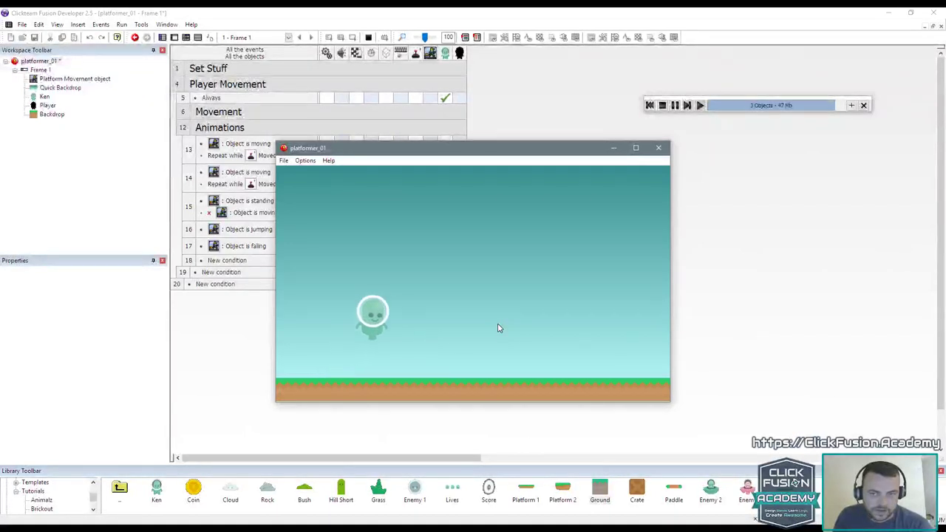
key(Up)
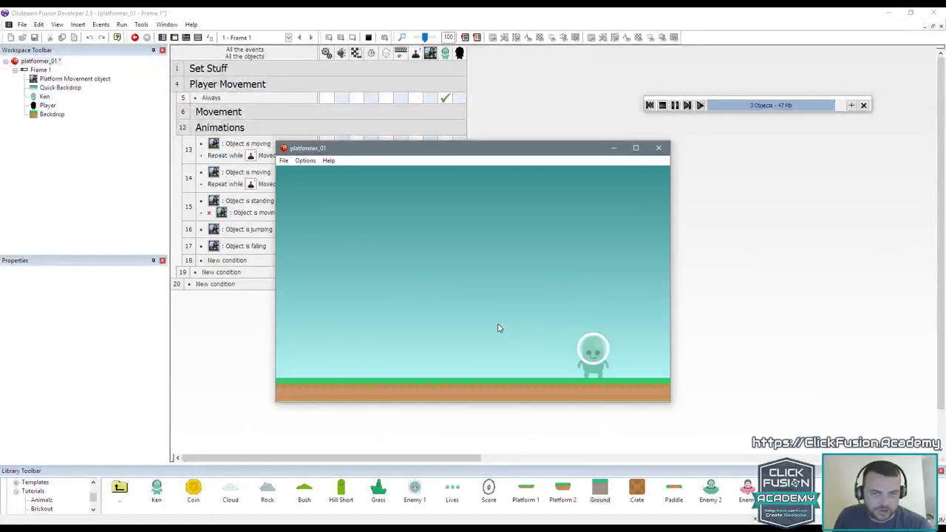
key(Left)
key(Up)
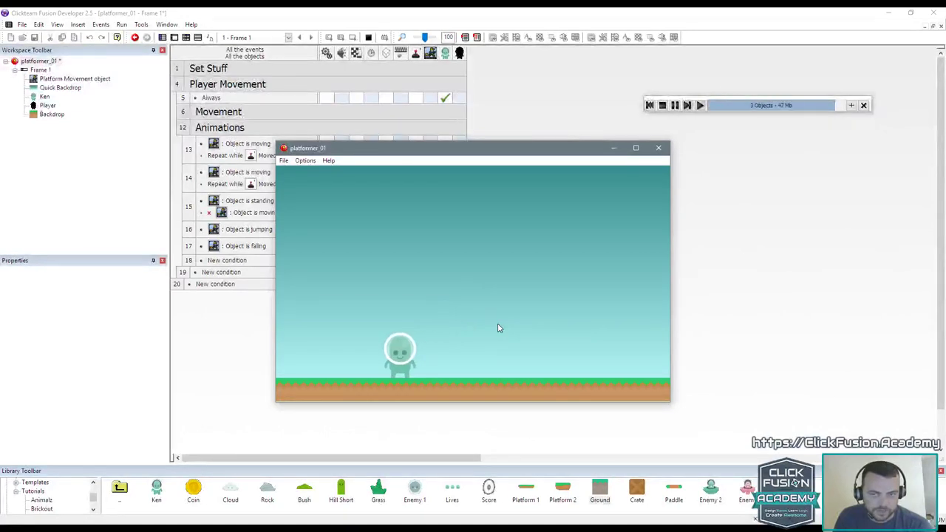
key(Right)
key(Up)
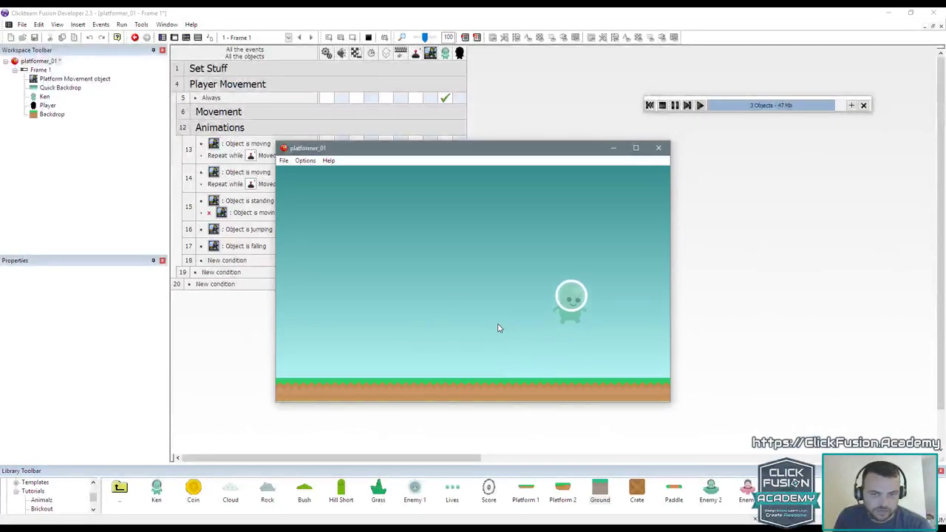
key(Left)
key(Up)
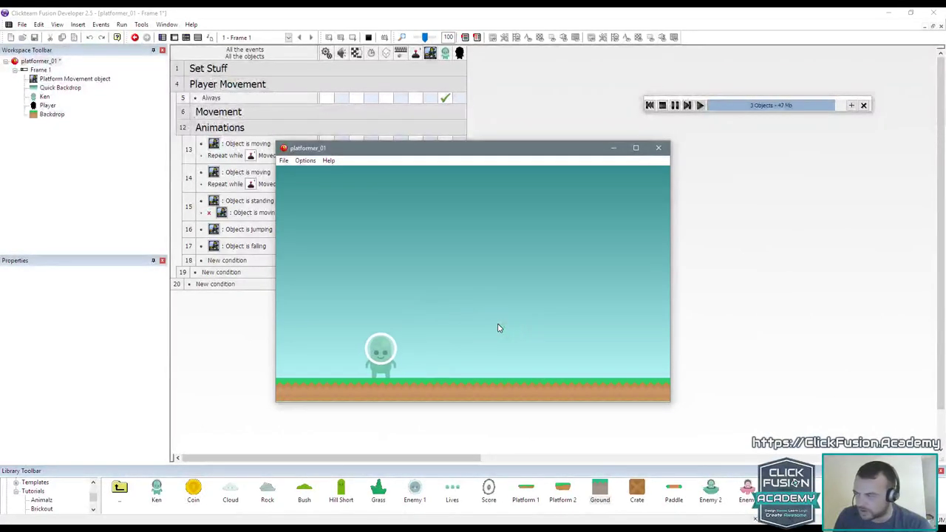
key(Right)
key(Up)
key(Left)
key(Up)
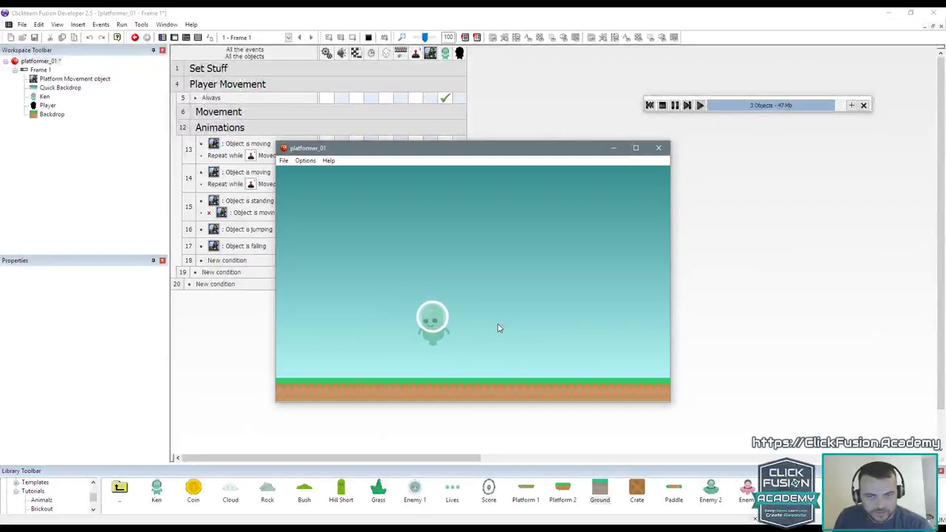
key(Right)
key(Up)
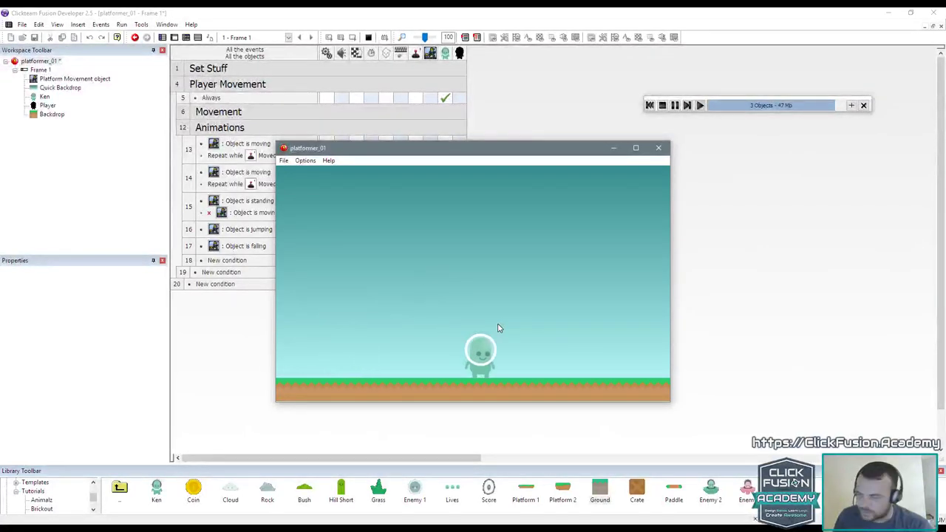
key(Up)
key(Left)
key(Up)
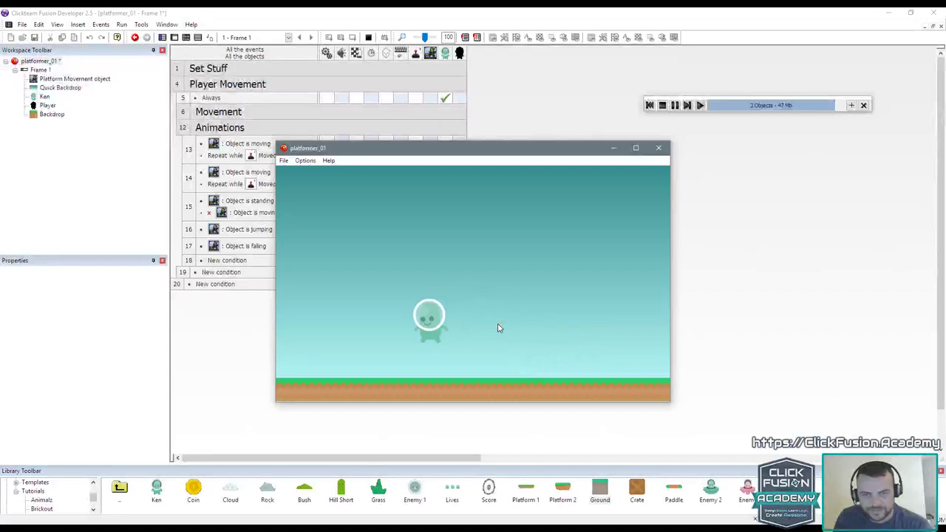
key(Up)
key(Right)
key(Up)
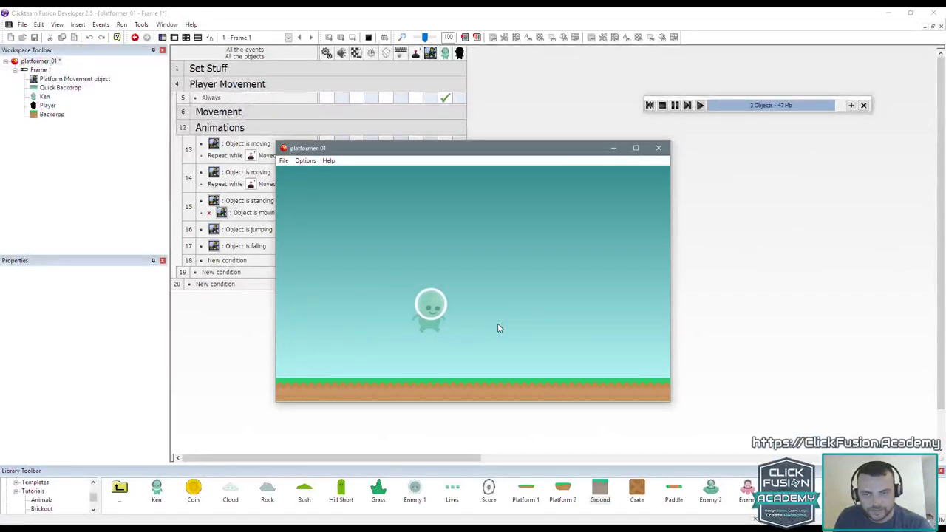
key(Up)
key(Up)
key(Left)
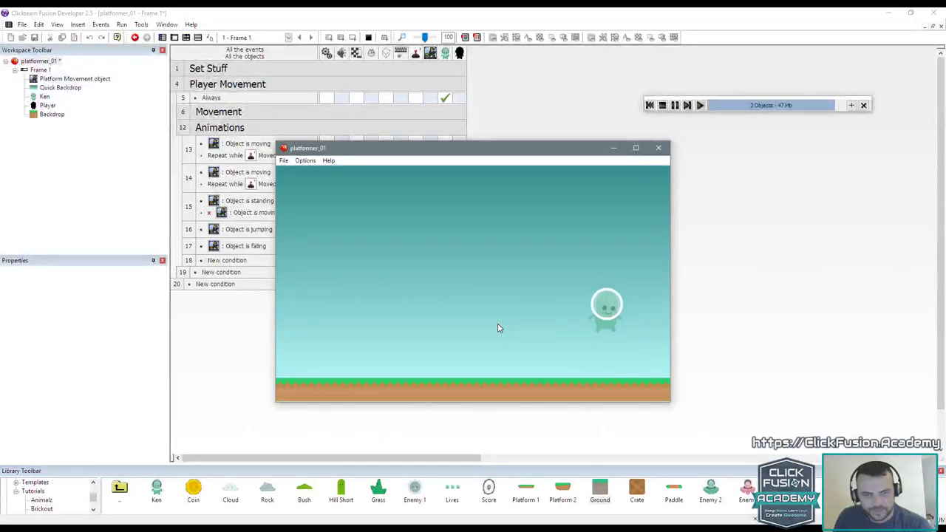
key(Right)
key(Up)
key(Left)
key(Up)
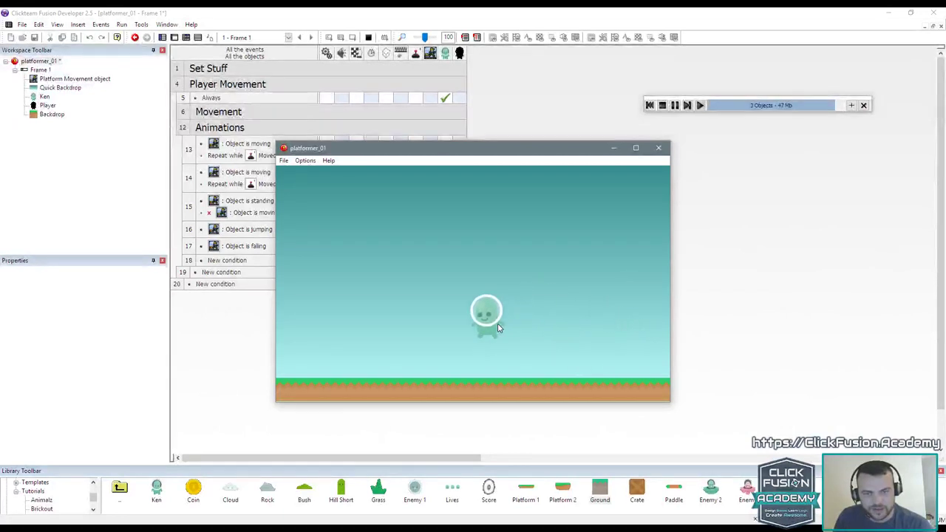
key(Up)
key(Left)
key(Right)
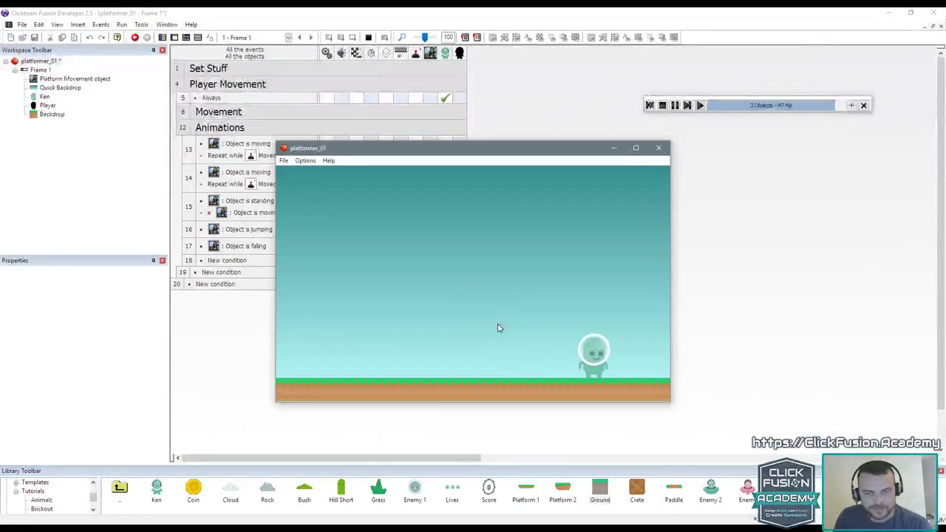
key(Left)
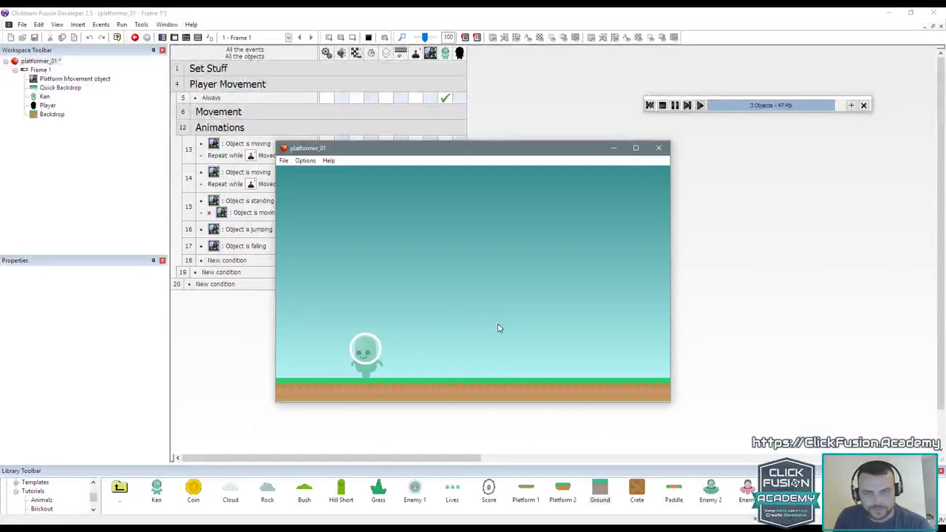
key(Right)
key(Up)
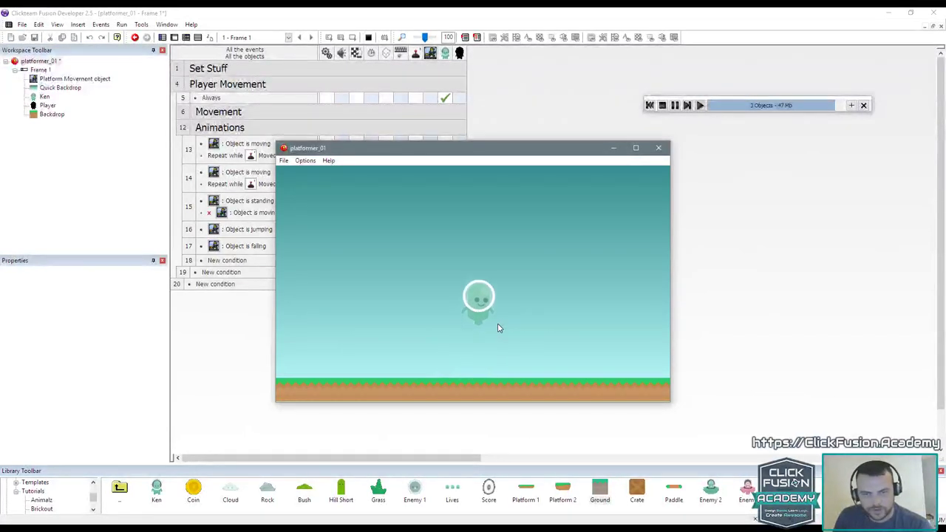
key(Right)
key(Left)
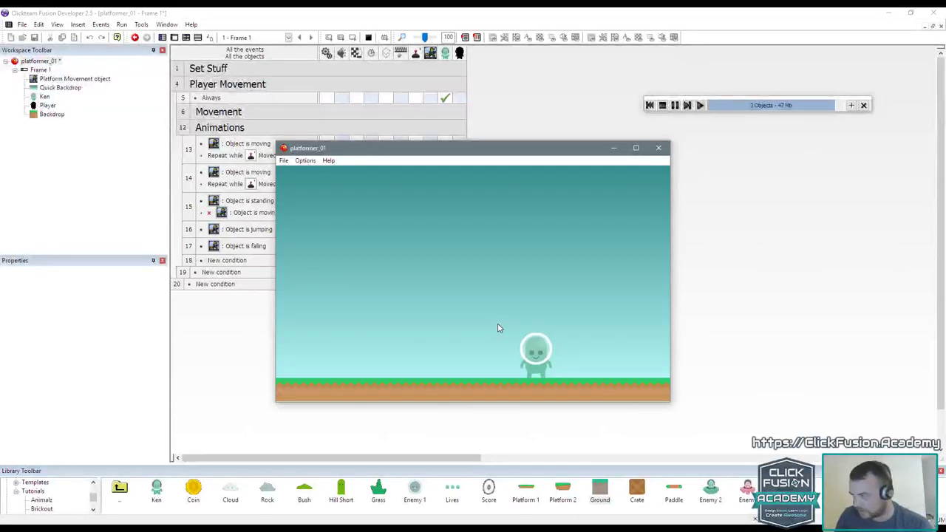
key(Right)
key(Left)
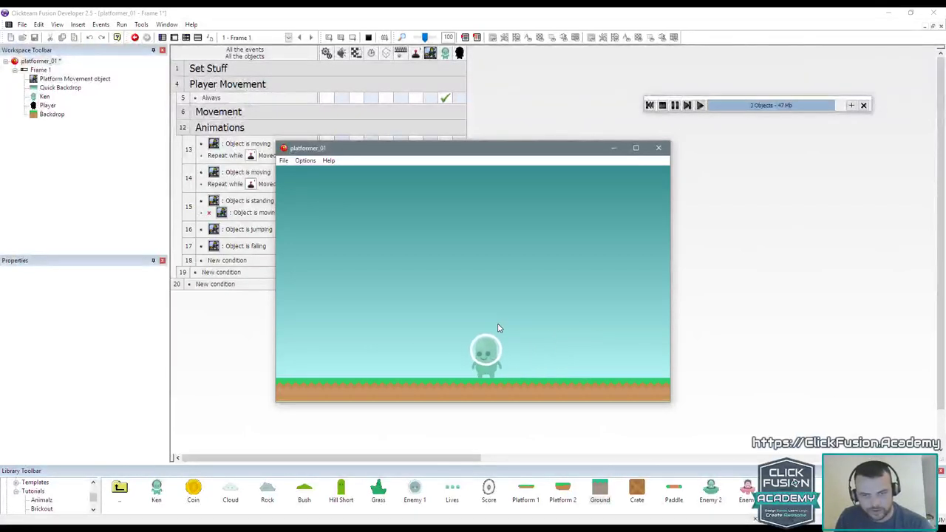
key(Right)
key(Left)
key(Right)
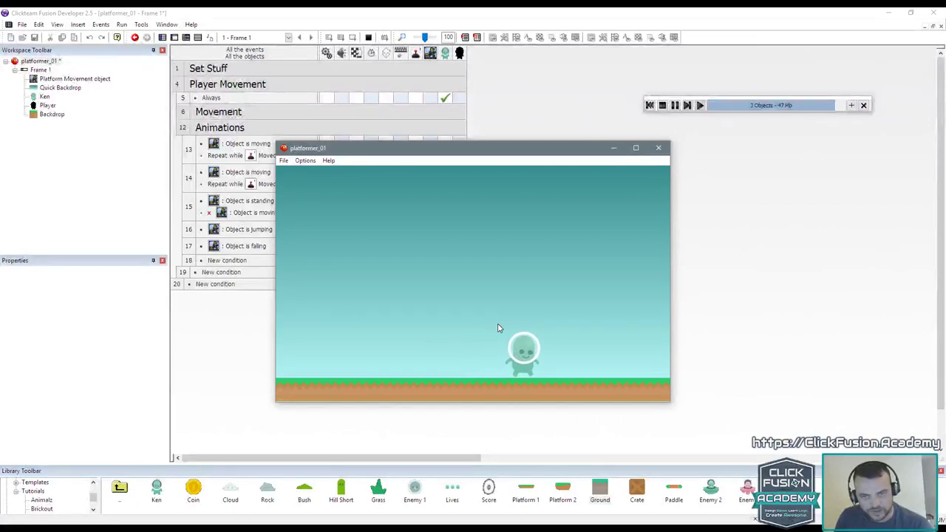
key(Left)
key(Left)
key(Up)
key(Right)
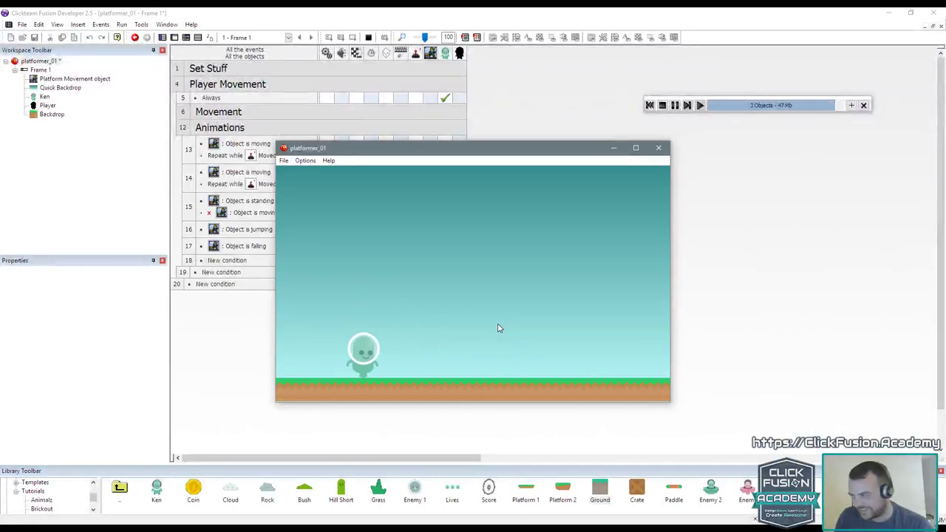
key(Up)
key(Up)
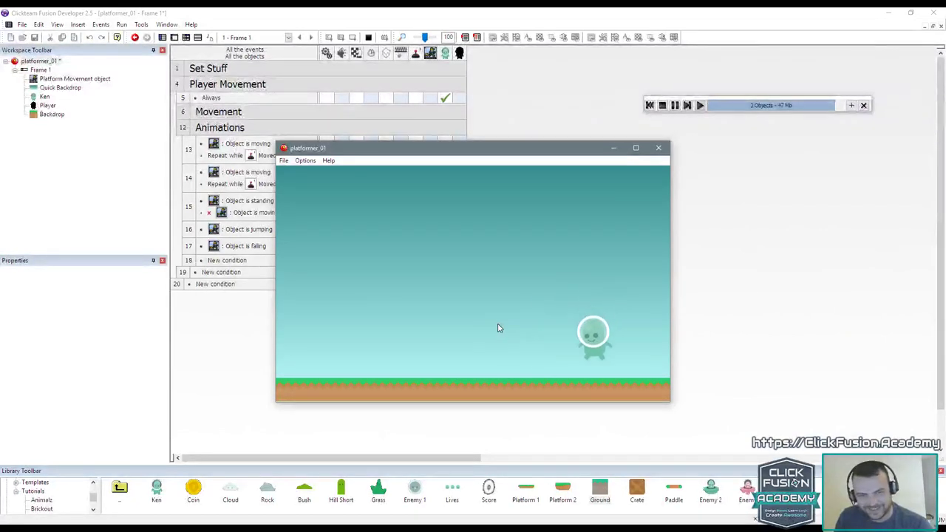
key(Left)
key(Up)
key(Left)
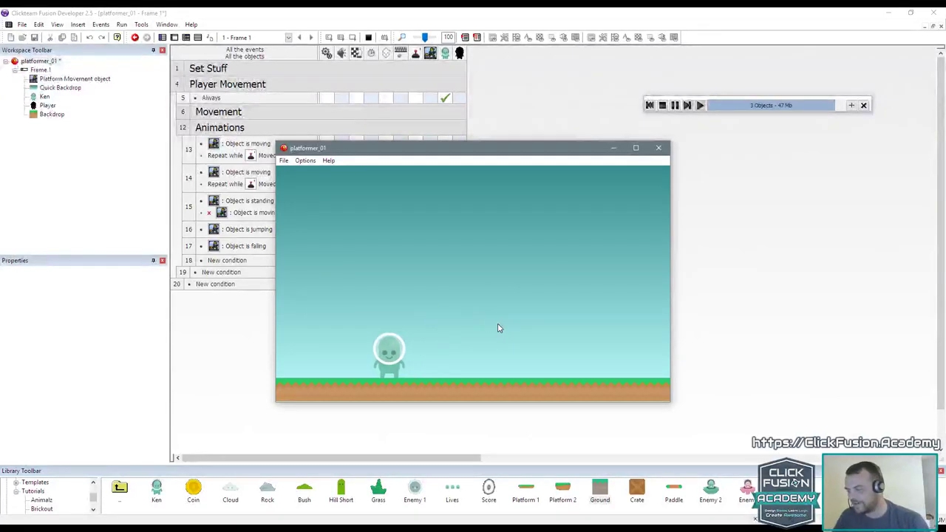
key(alt+F4)
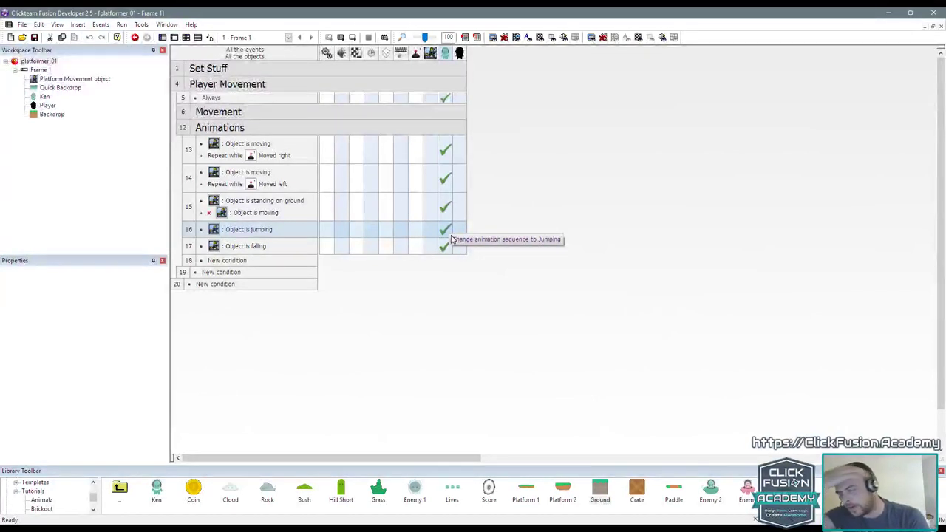
Step: Collapse the Animations event group and switch to the frame editor
double_click(332, 128)
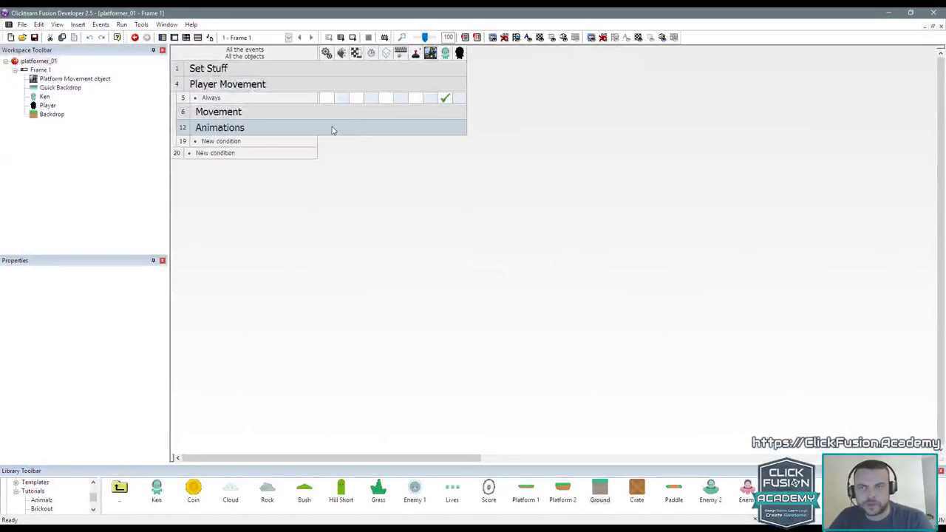
double_click(252, 86)
key(ctrl+m)
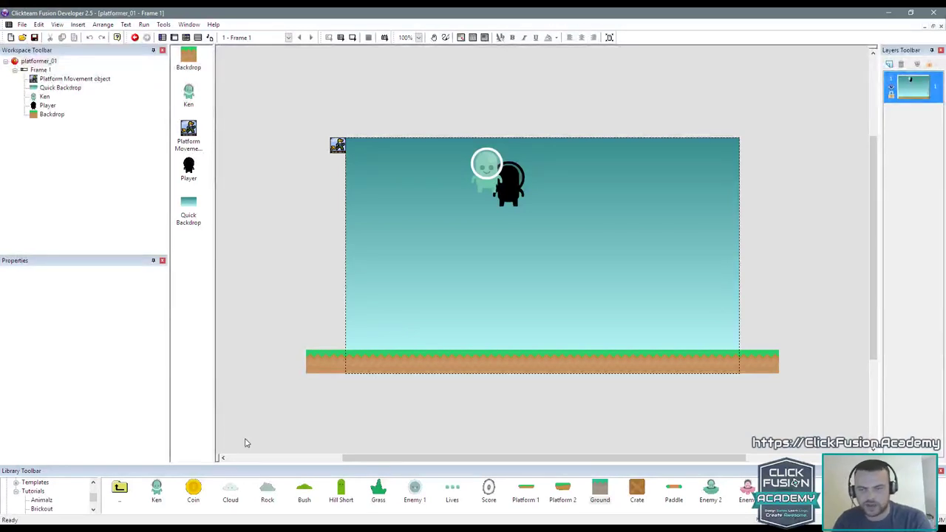
Step: Add library objects to the frame: a Coin above the ground, Score in the upper-right corner and Lives in the upper-left corner
drag(193, 485, 485, 320)
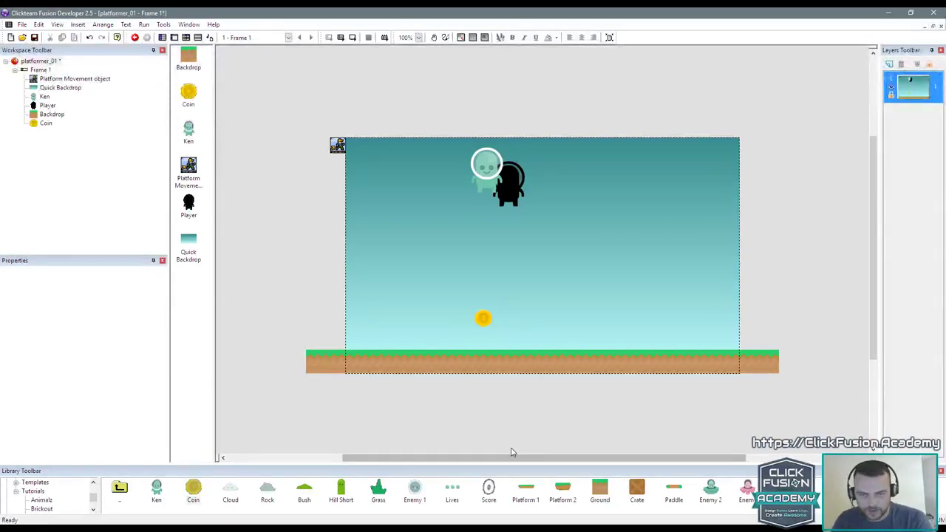
click(490, 488)
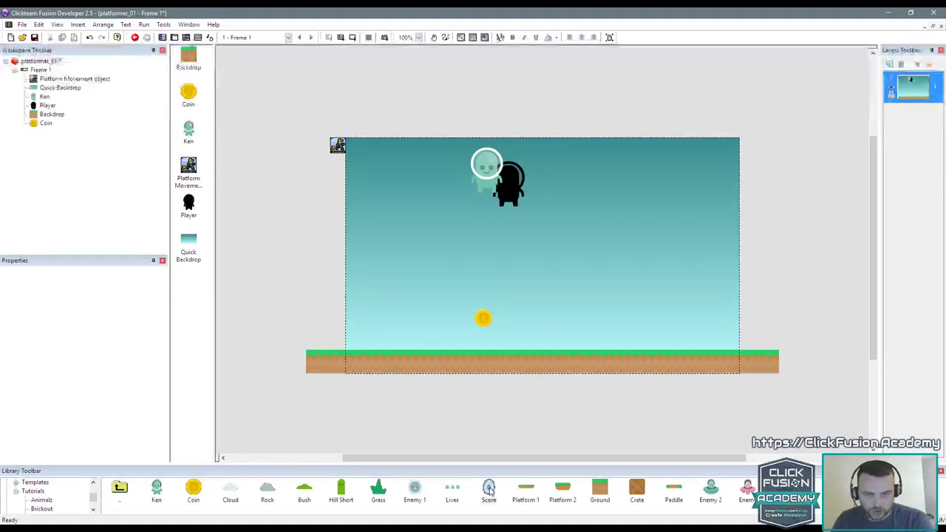
drag(488, 490, 729, 212)
drag(466, 485, 423, 275)
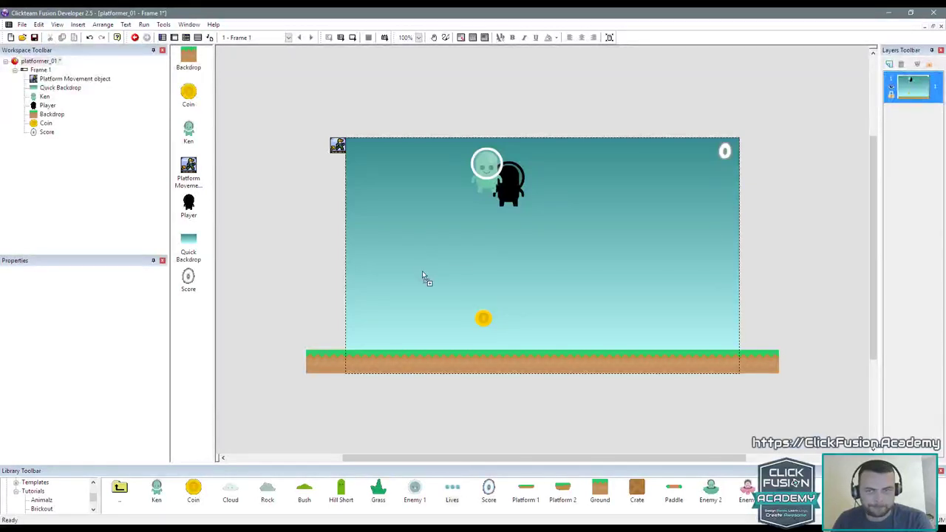
drag(370, 150, 352, 144)
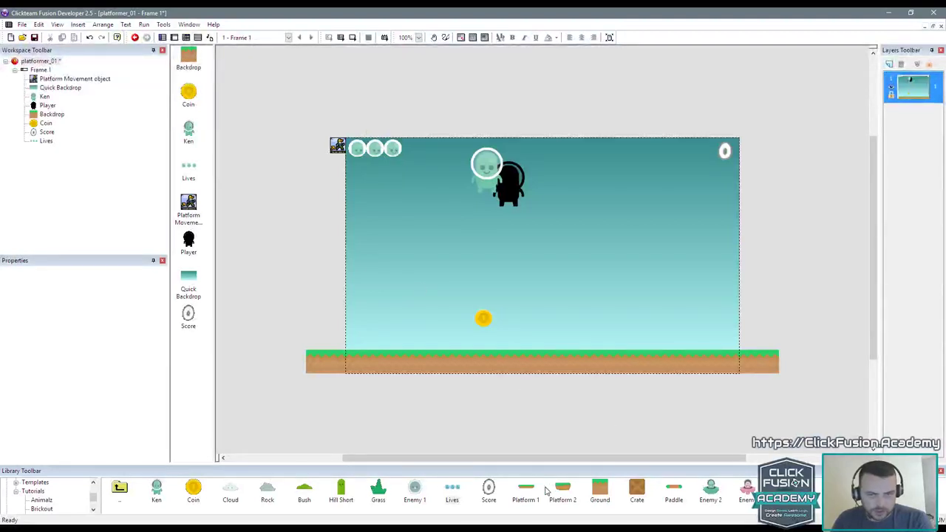
Step: Raise the coin slightly, disable its "Destroy object if too far from frame" and "Use fine detection" options, and set inactivation when too far to No
drag(489, 319, 491, 301)
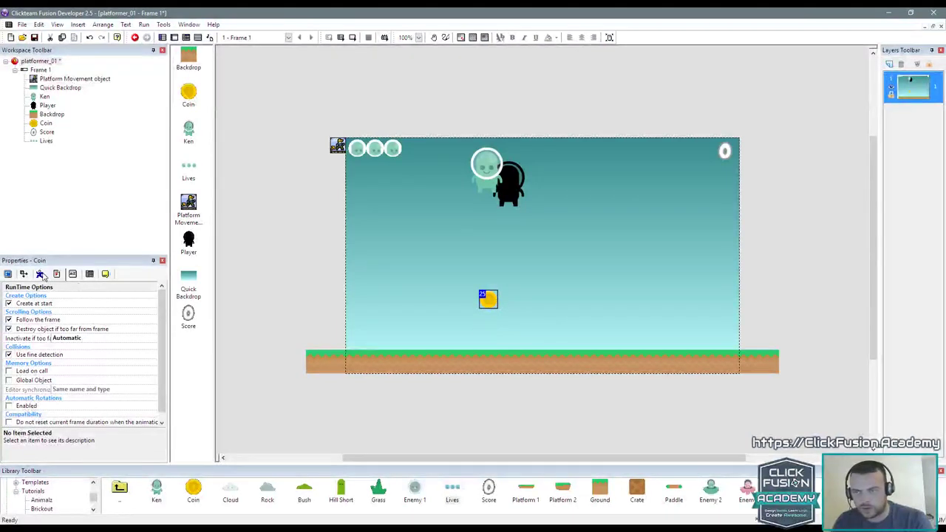
click(8, 274)
click(41, 275)
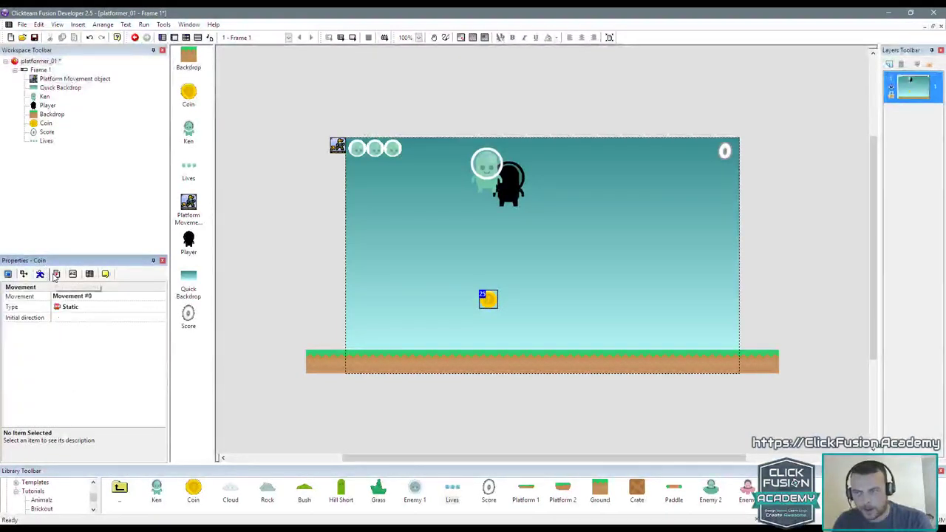
click(73, 275)
click(74, 339)
click(72, 343)
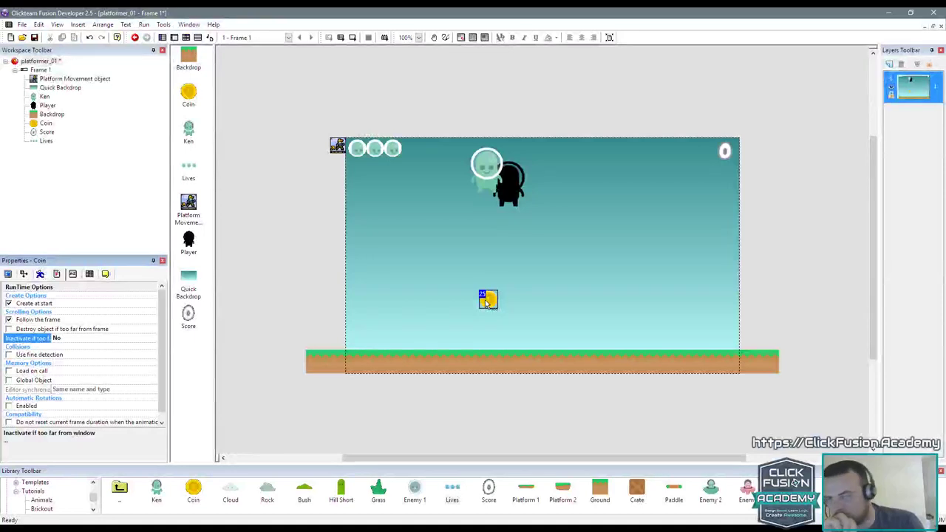
Step: Create an event group titled "Collect Coins" inside the Player Movement group, below Animations, in the event editor
click(187, 37)
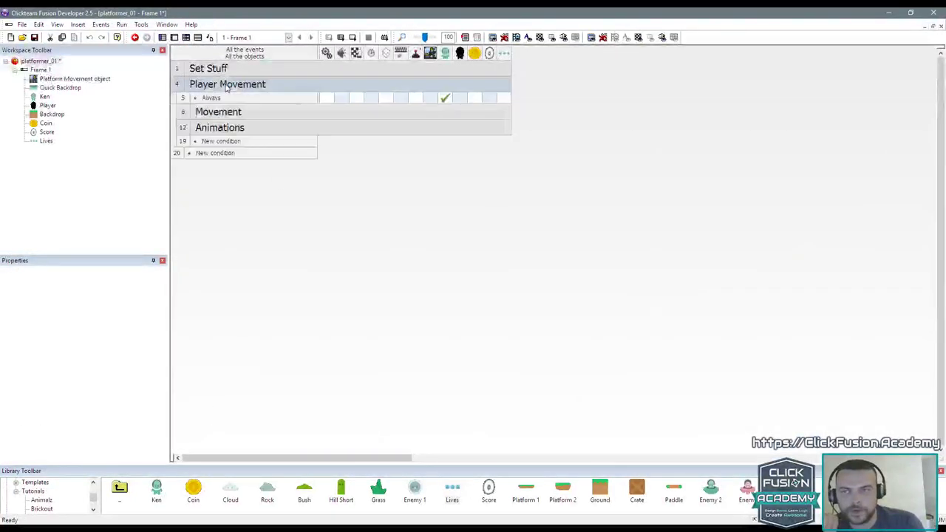
right_click(190, 142)
mouse_move(222, 166)
click(391, 187)
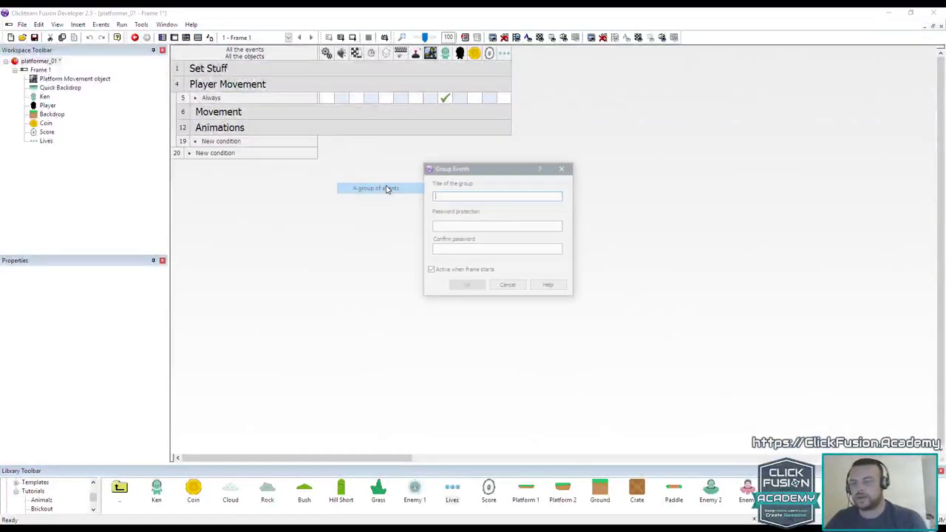
text(Coll)
key(ctrl+a)
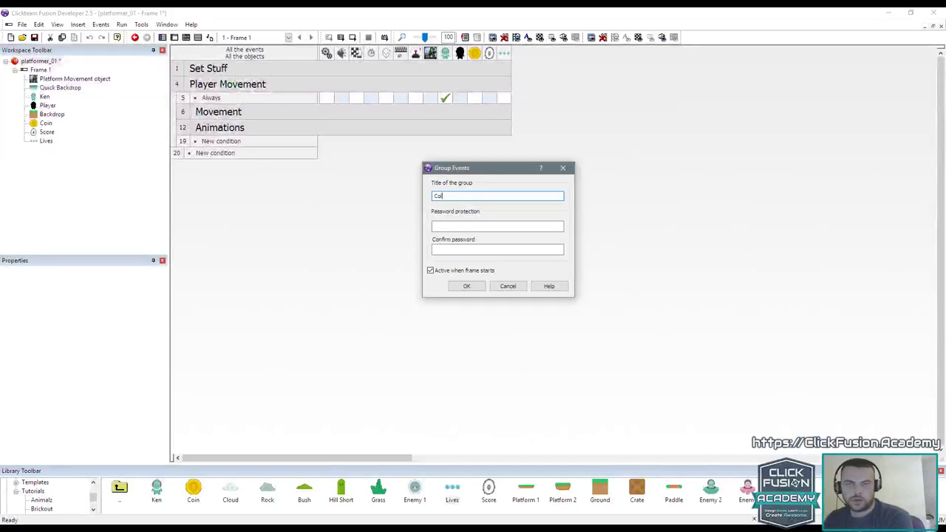
text(ect Coins)
key(Return)
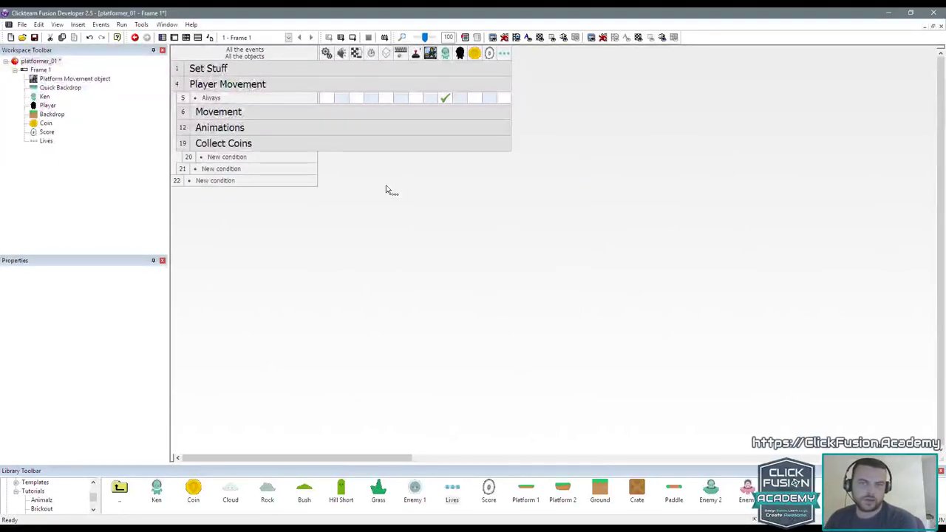
Step: Add a condition in the Collect Coins group that tests for a collision between Ken and the Coin
double_click(241, 157)
click(521, 196)
mouse_move(551, 212)
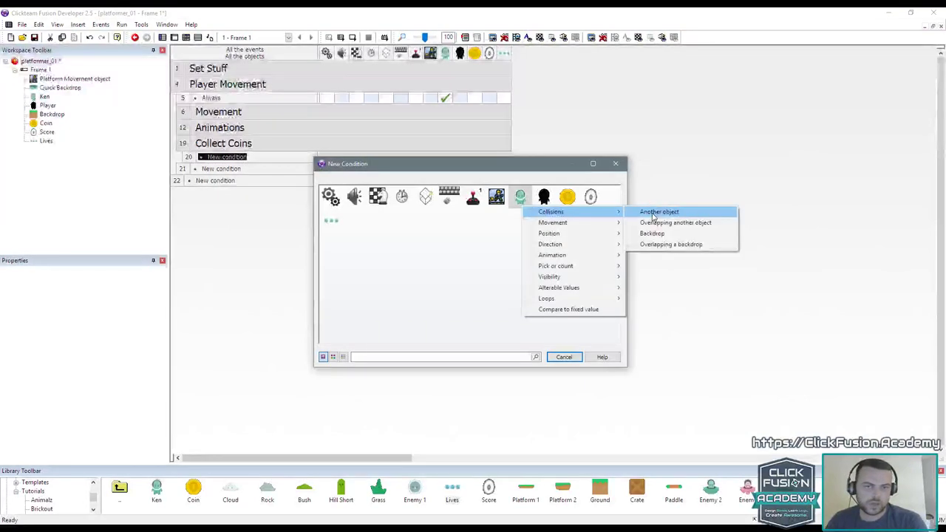
click(634, 212)
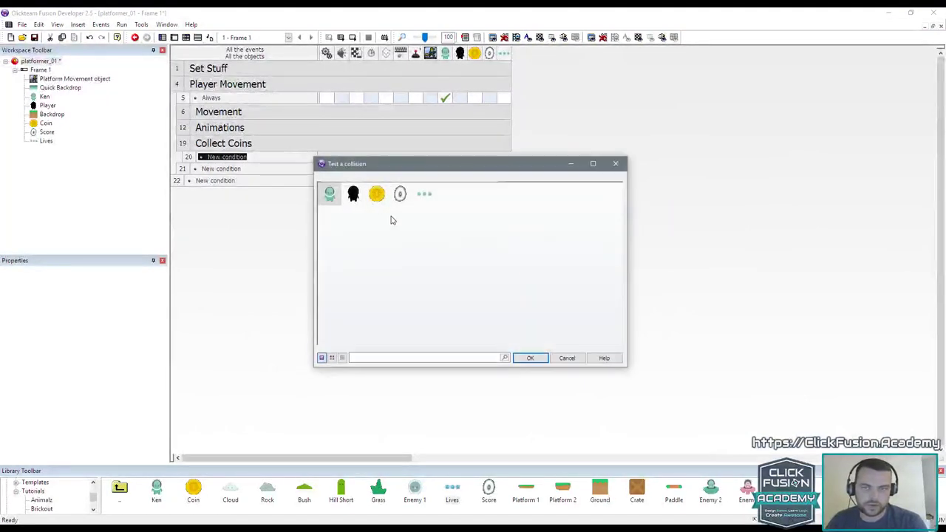
click(383, 203)
Step: For the Ken and Coin collision event, destroy the coin and add 5 to player 1's score
right_click(476, 159)
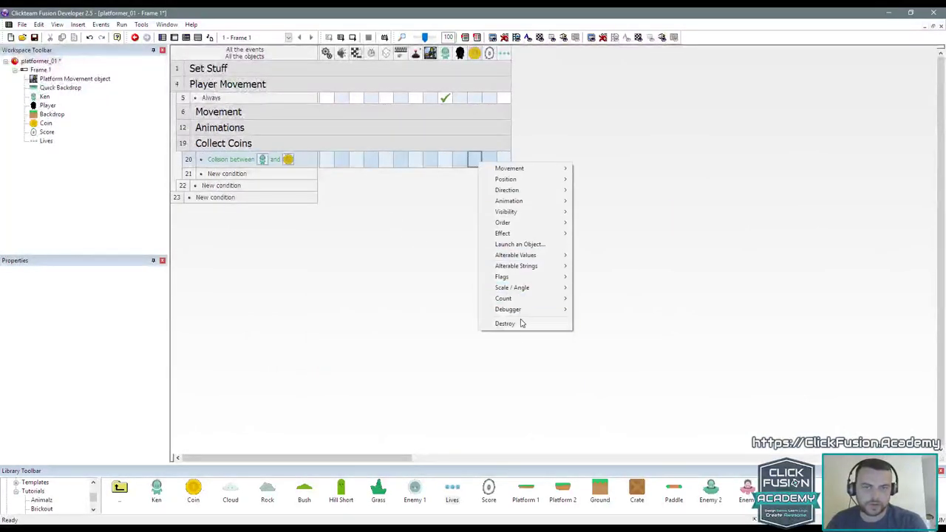
click(519, 322)
right_click(416, 160)
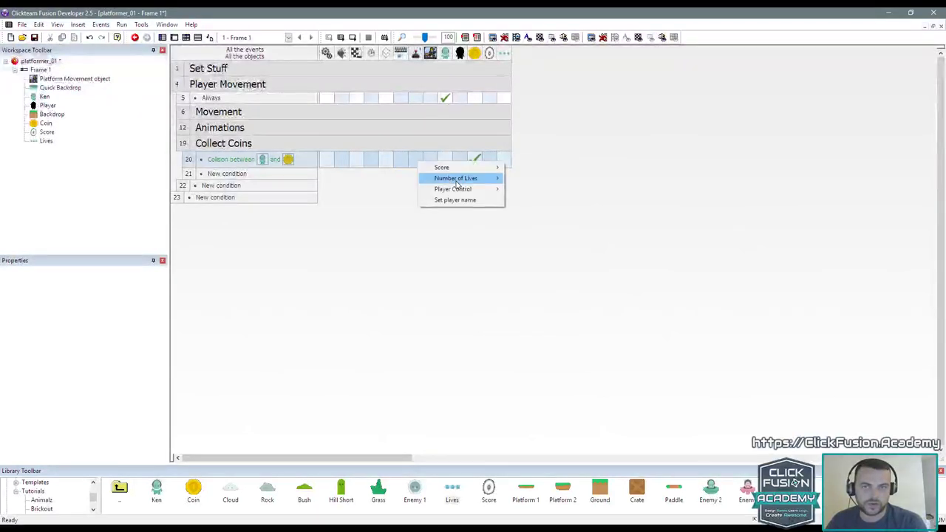
mouse_move(462, 178)
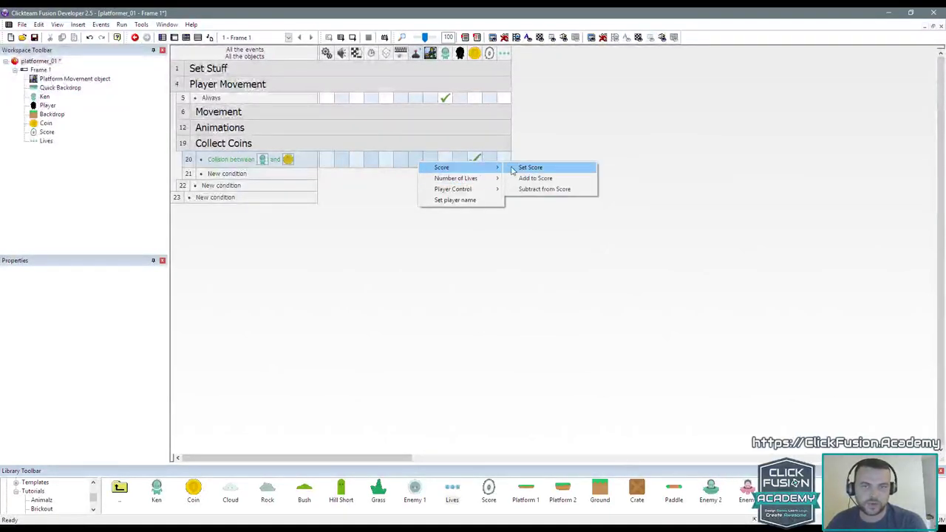
click(520, 179)
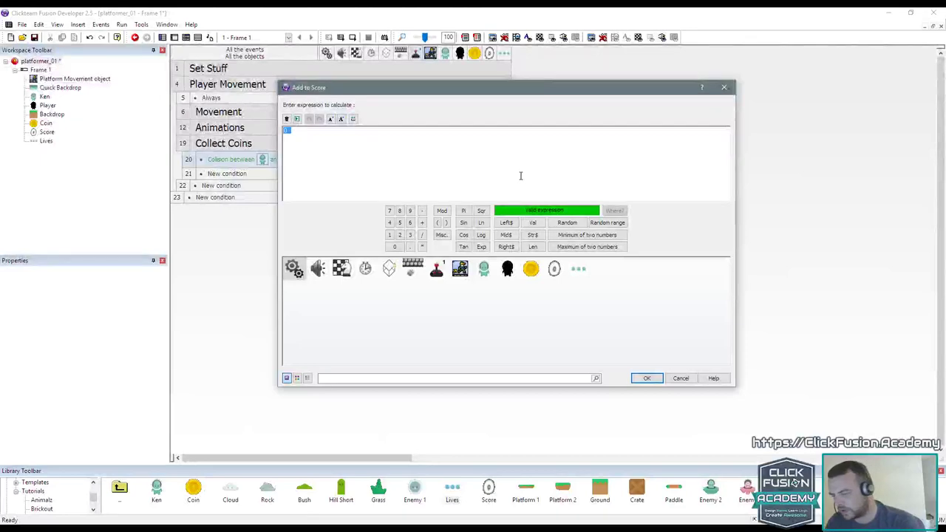
key(Return)
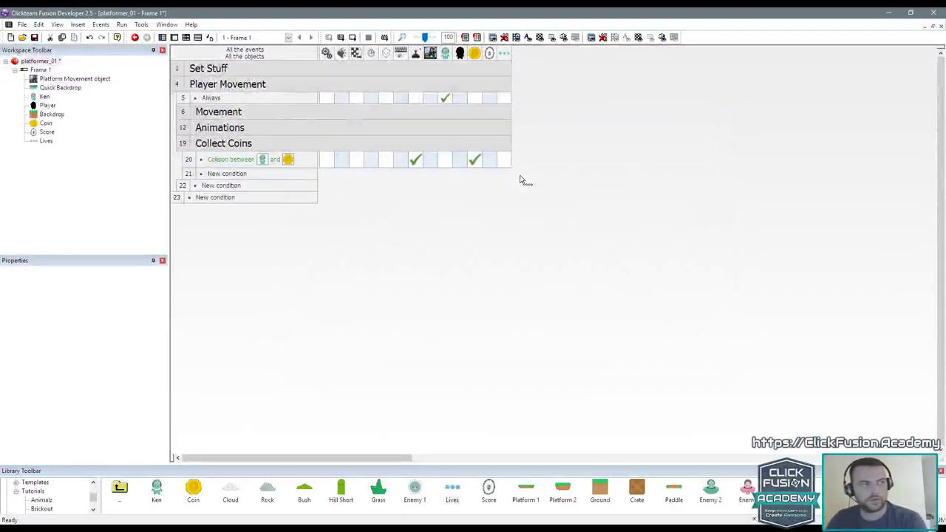
Step: Run the application to test collecting the single coin, and return to the frame editor
key(F8)
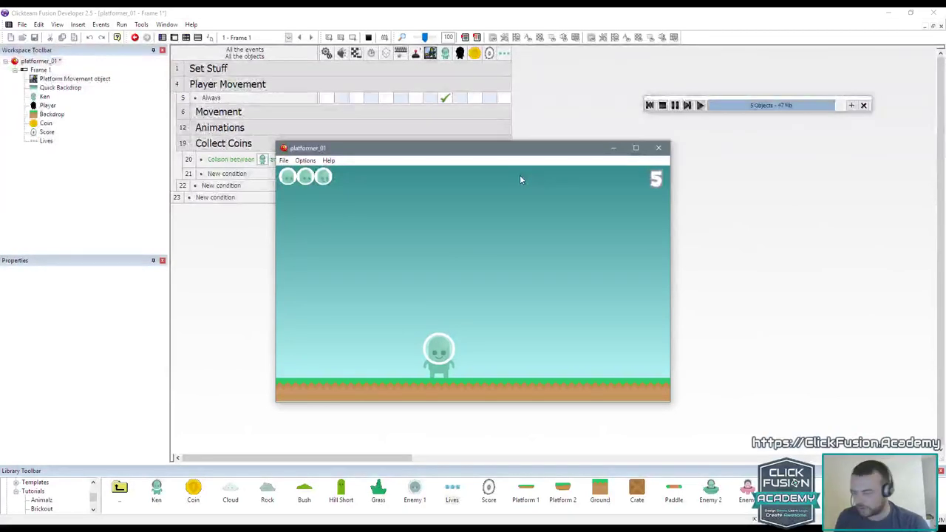
key(alt+F4)
click(174, 38)
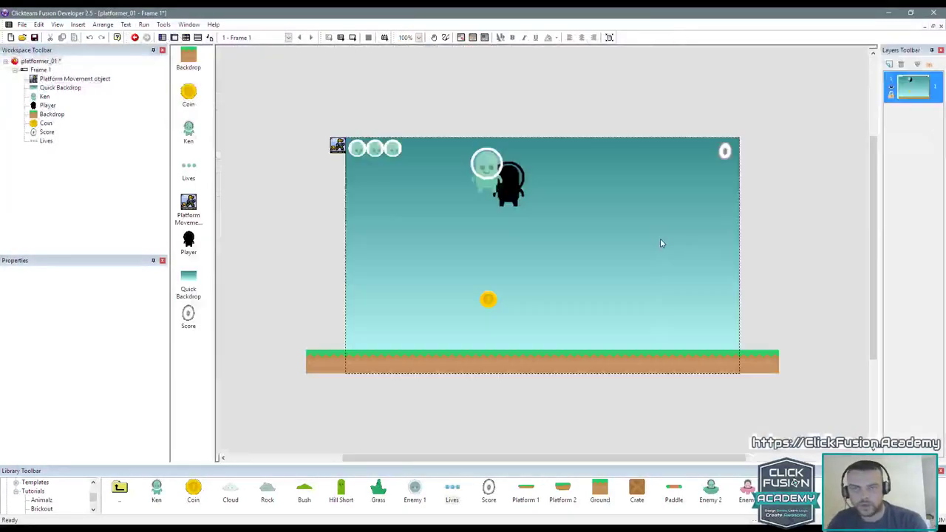
Step: Move the coin to just above the left part of the ground and duplicate it into 1 row and 10 columns with spacing between columns
drag(498, 298, 385, 338)
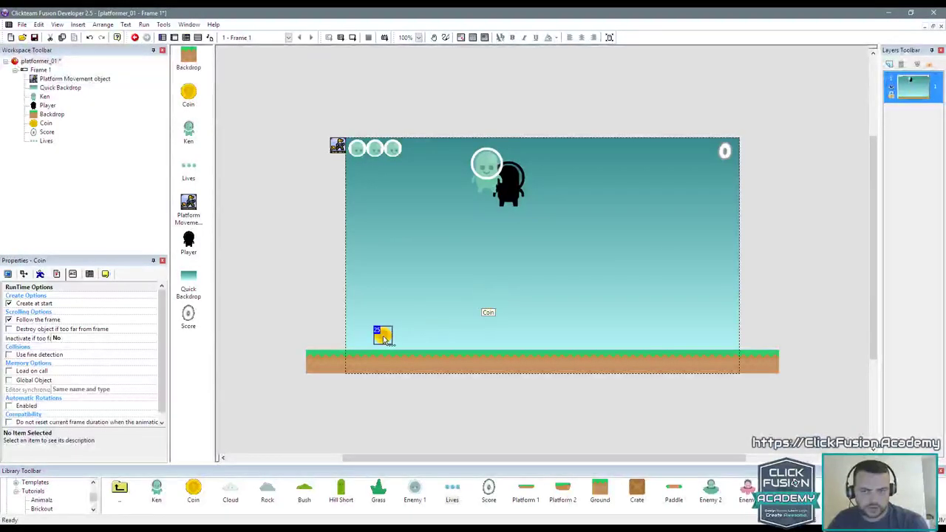
right_click(390, 335)
click(410, 195)
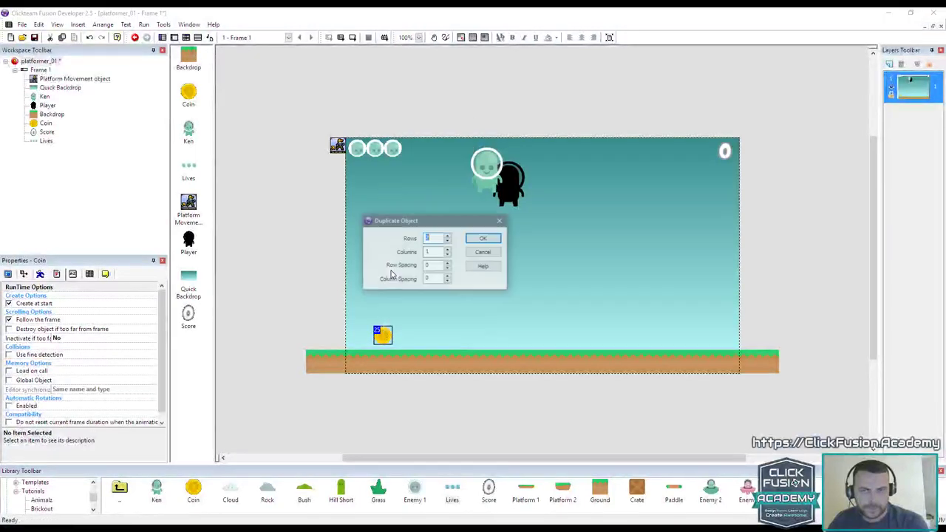
click(448, 241)
drag(434, 252, 402, 254)
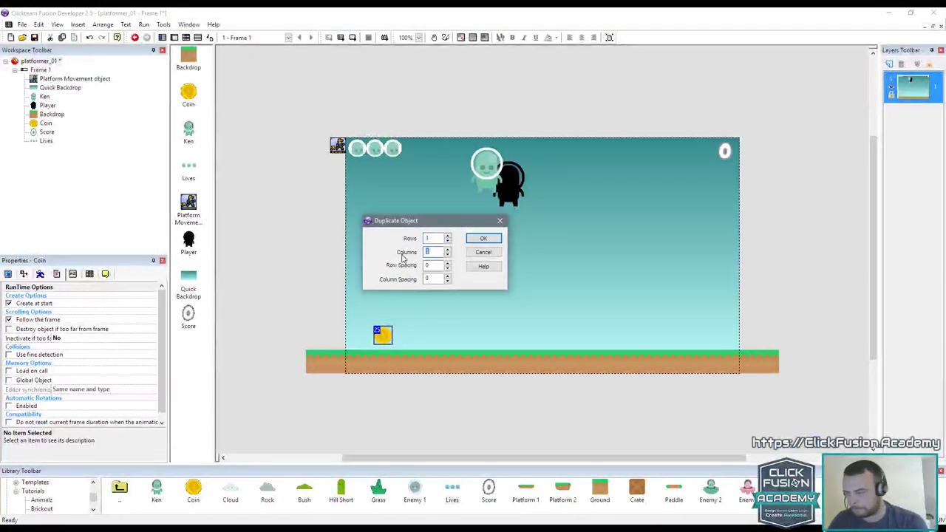
text(0)
key(Tab)
key(Tab)
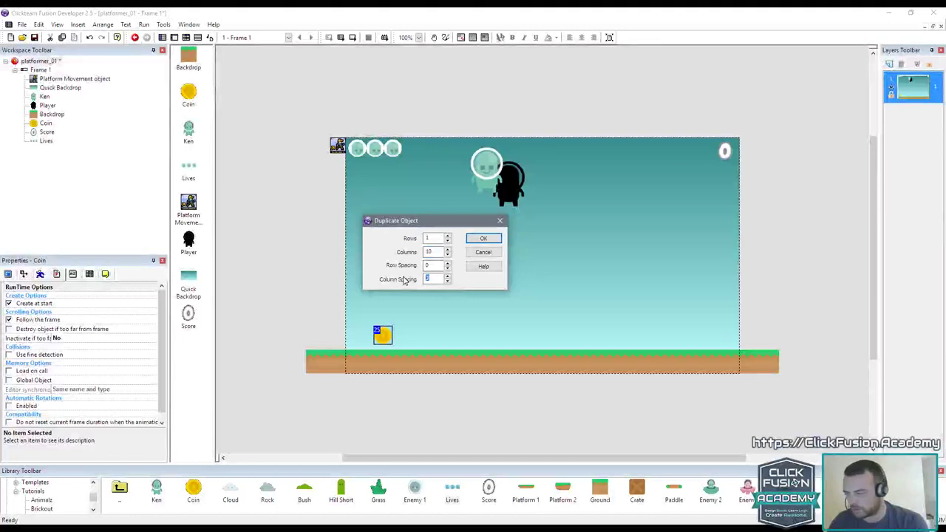
key(Return)
Step: Select the whole row of ten coins and center it horizontally in the frame
drag(677, 320, 340, 348)
click(104, 24)
mouse_move(121, 48)
click(208, 58)
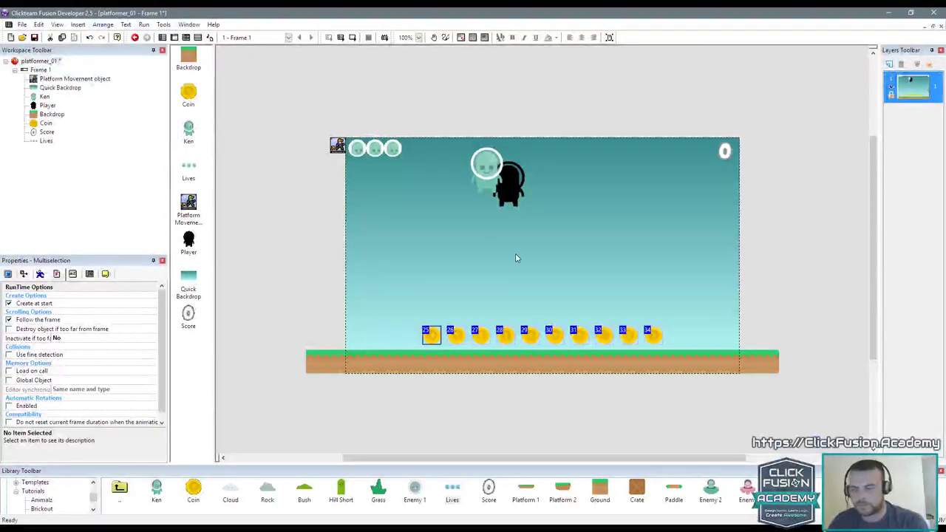
Step: Test-run the game, moving Ken right and back left through the coins to check that they add to the score
key(F7)
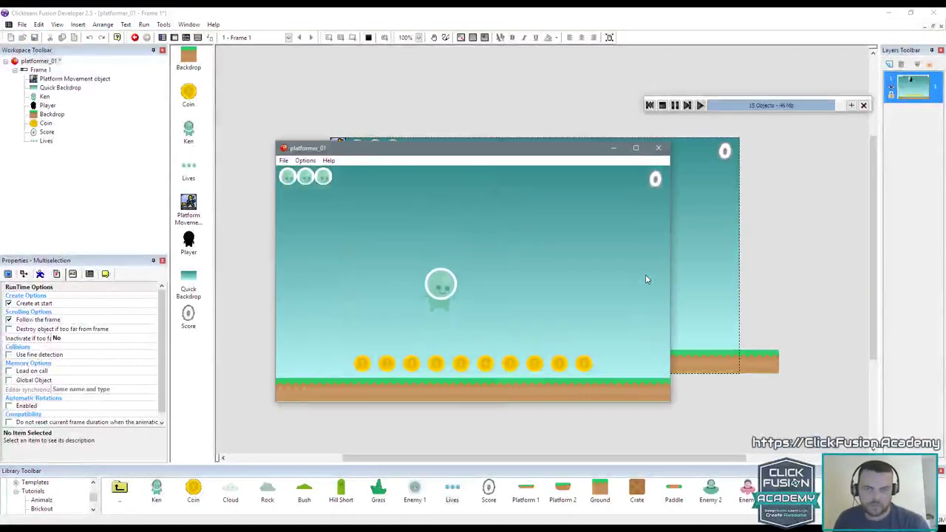
key(Right)
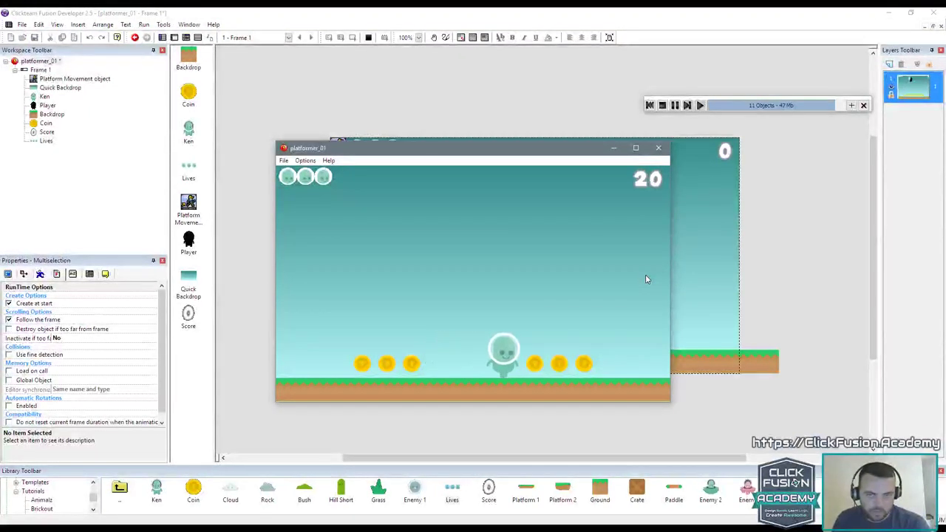
key(Left)
key(Up)
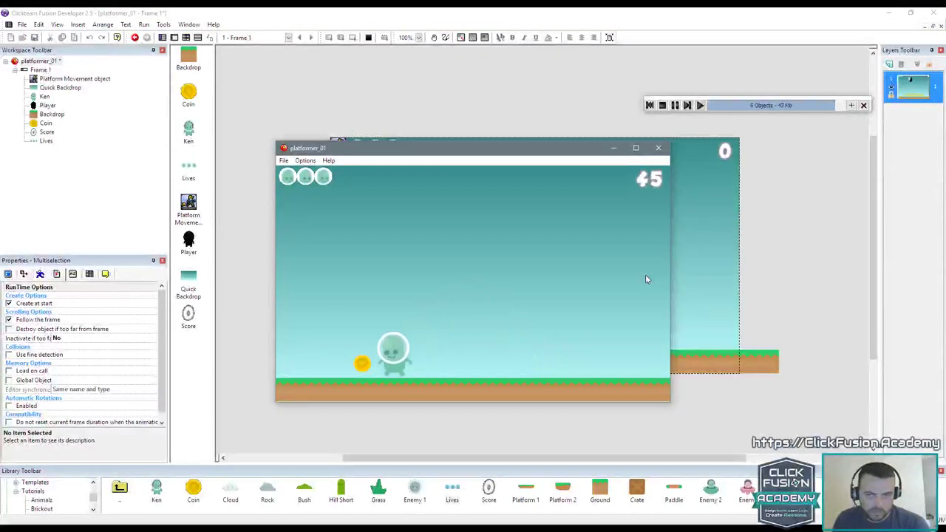
key(alt+F4)
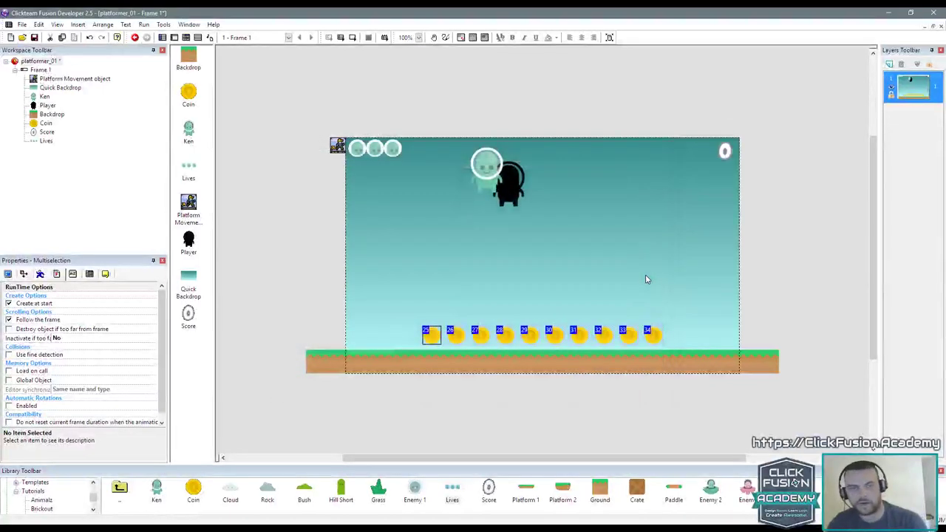
click(589, 253)
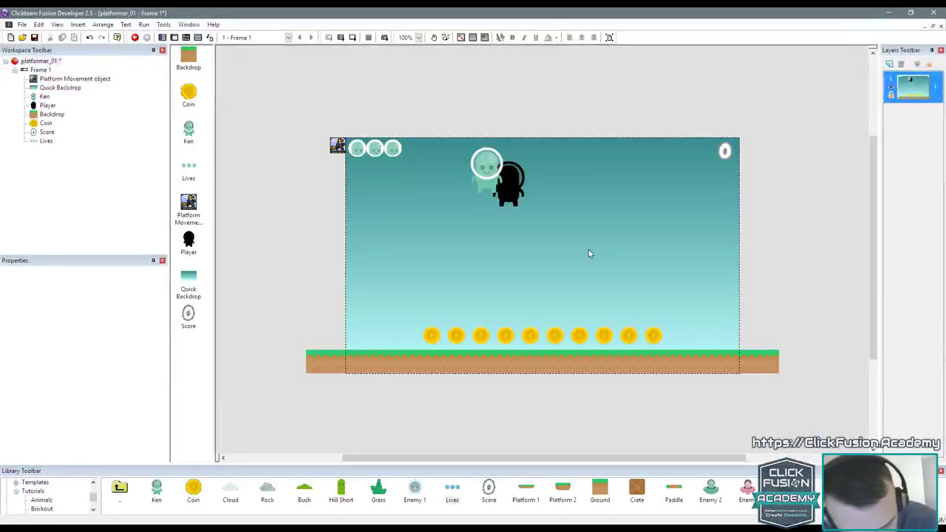
Step: Run the game again and have Ken collect every coin in the row
click(505, 337)
double_click(506, 337)
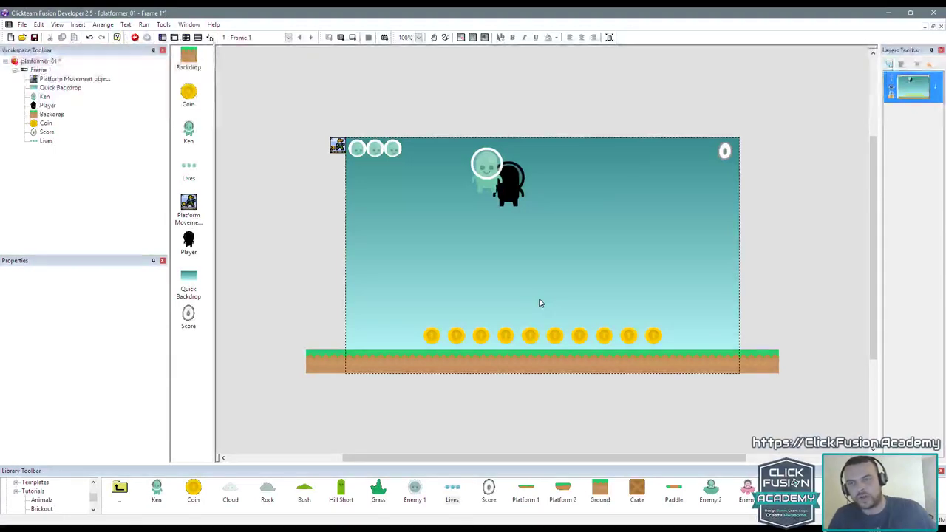
key(F7)
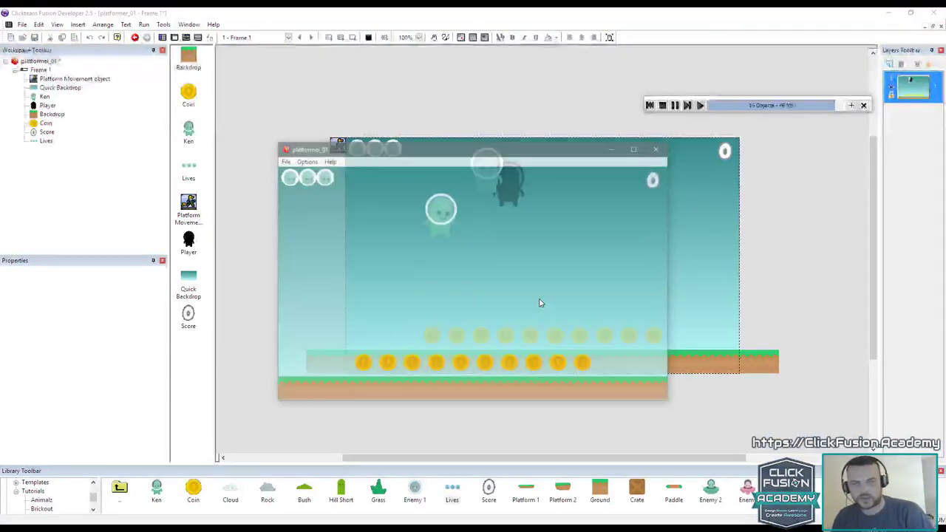
key(Right)
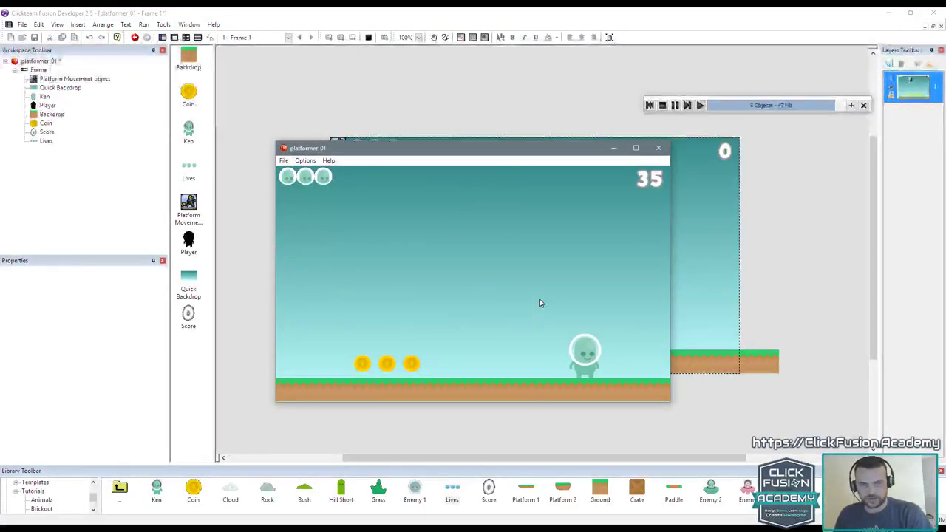
key(Up)
key(Left)
key(Left)
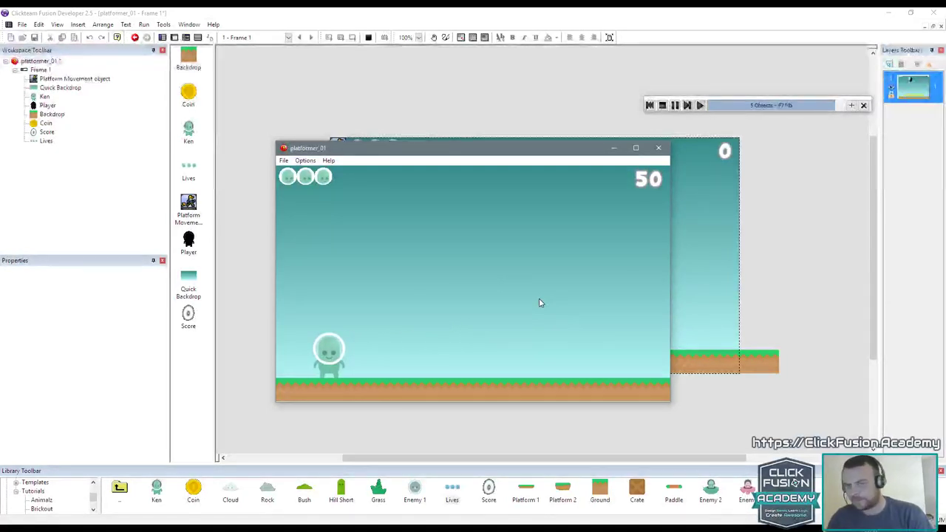
key(alt+F4)
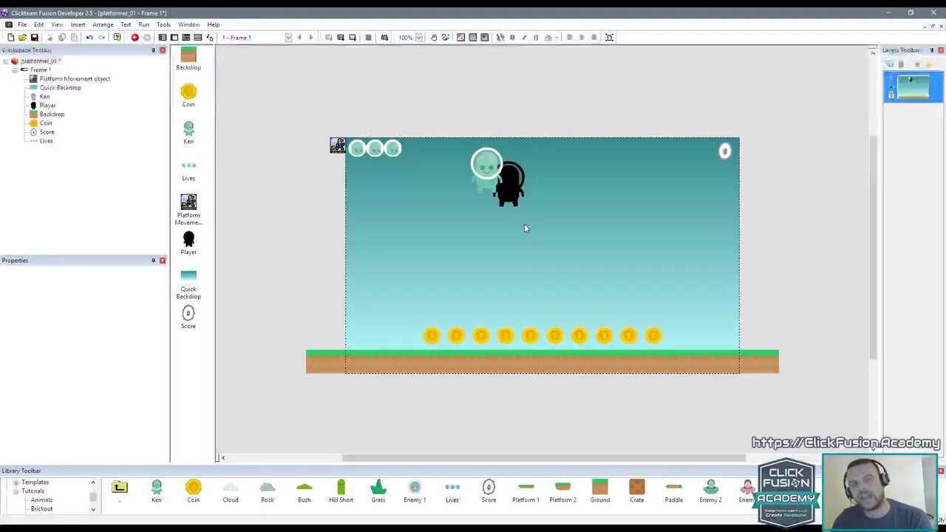
Step: Move Ken slightly down and to the right of his starting position in the frame
mouse_move(502, 182)
mouse_down()
mouse_move(510, 194)
mouse_move(499, 190)
mouse_up()
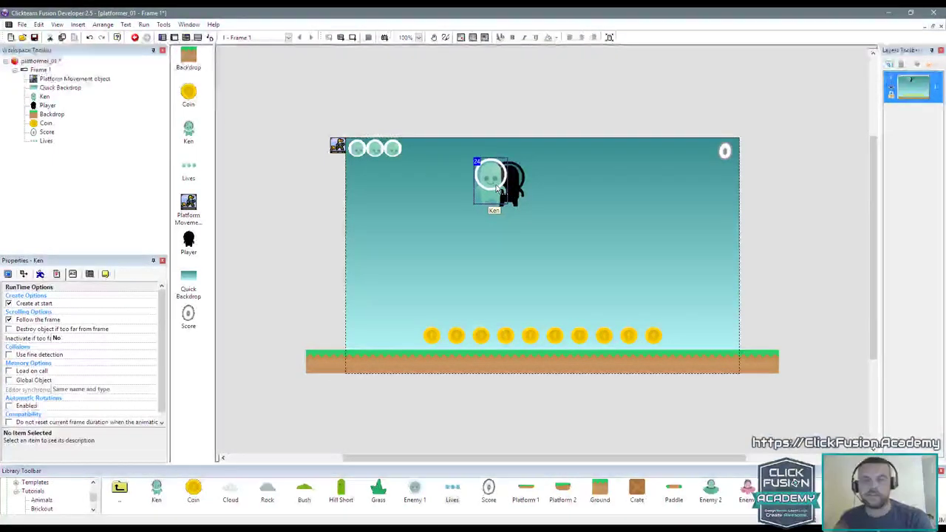
click(416, 261)
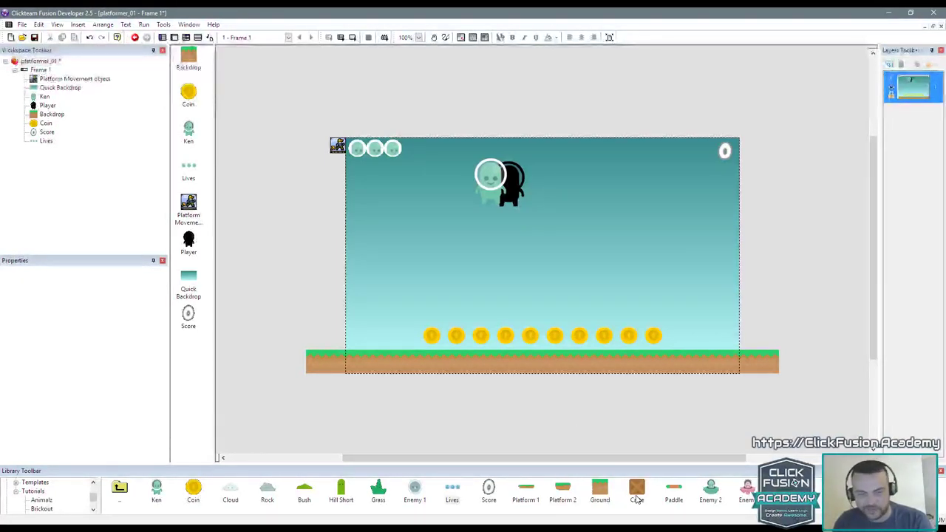
Step: Place a library Crate near the right end of the ground and replace it with a backdrop object created from it
drag(639, 487, 697, 316)
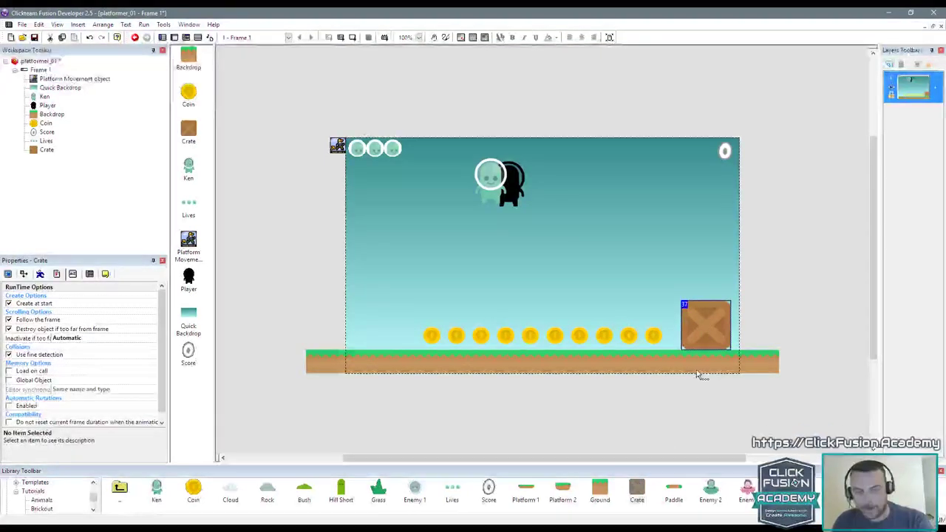
right_click(714, 338)
mouse_move(795, 196)
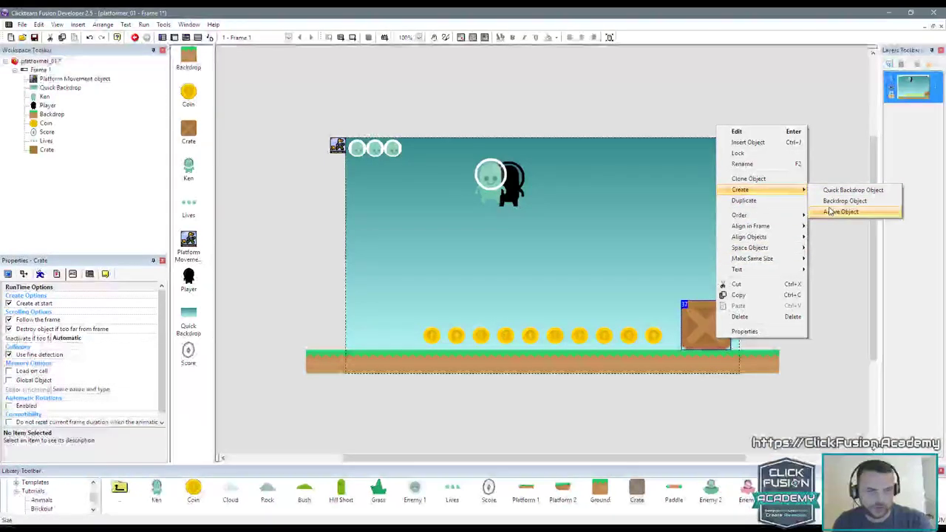
click(845, 201)
click(659, 258)
click(702, 340)
key(Delete)
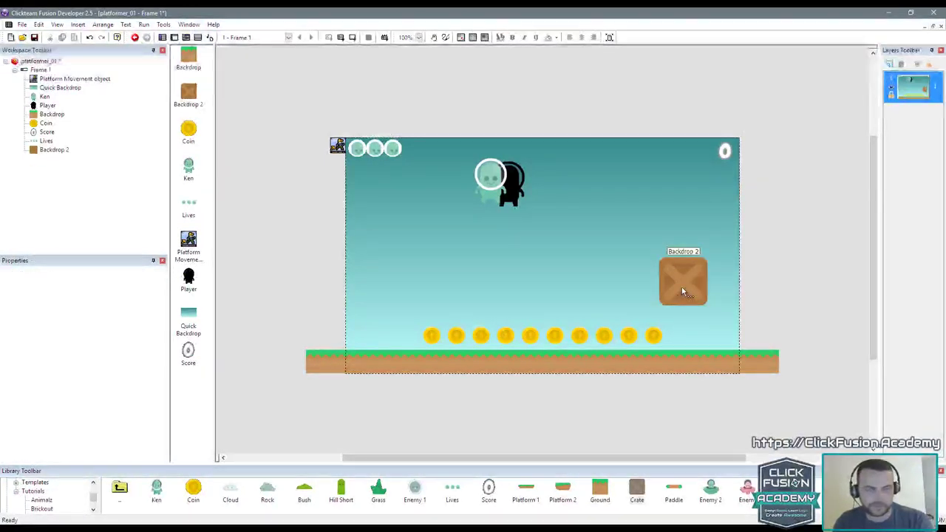
Step: Rest the crate backdrop on the ground near the frame's right edge and make it act as an obstacle
drag(682, 287, 707, 329)
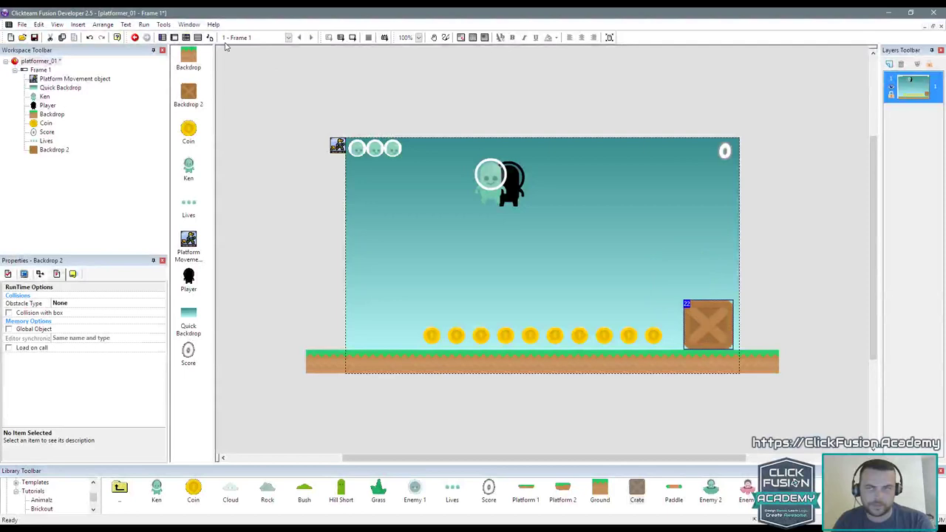
click(105, 26)
click(146, 10)
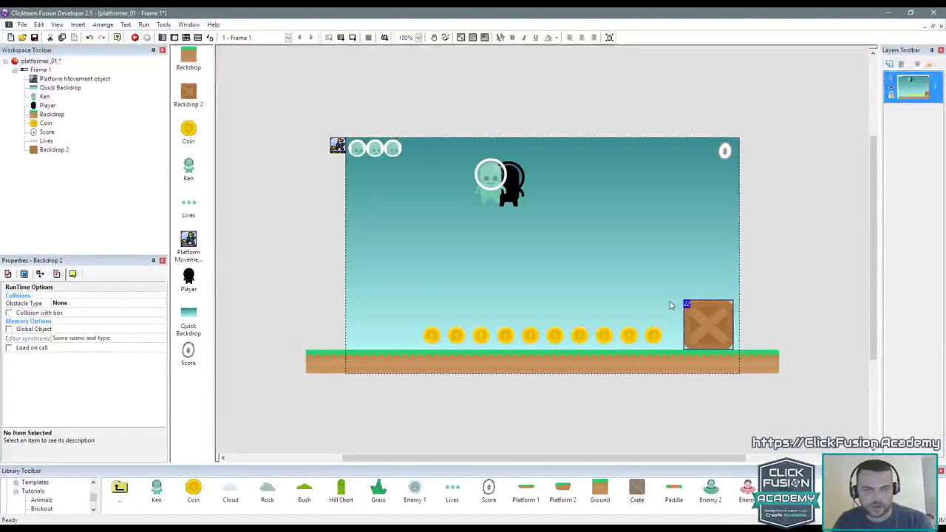
click(74, 303)
click(85, 318)
click(382, 304)
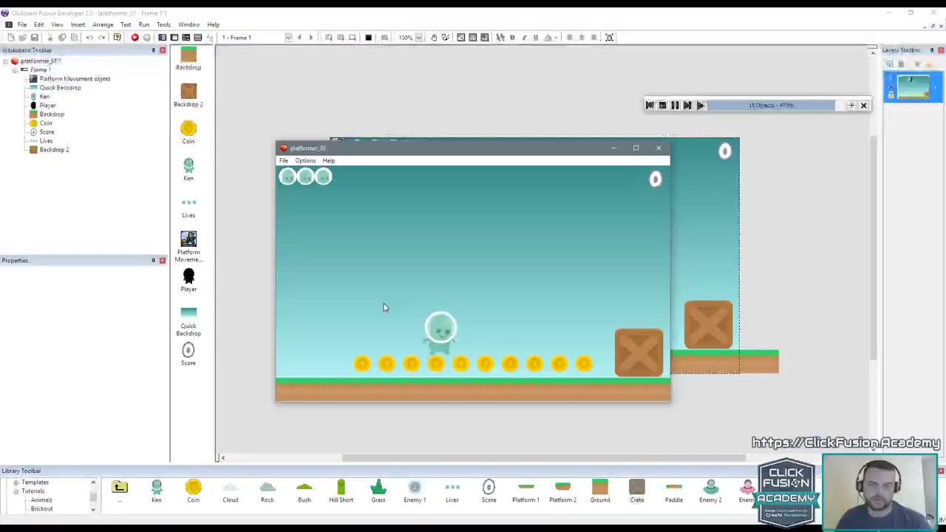
Step: Have Ken run through the coins, jump onto the crate and walk back, and close the test run
key(Right)
key(Up)
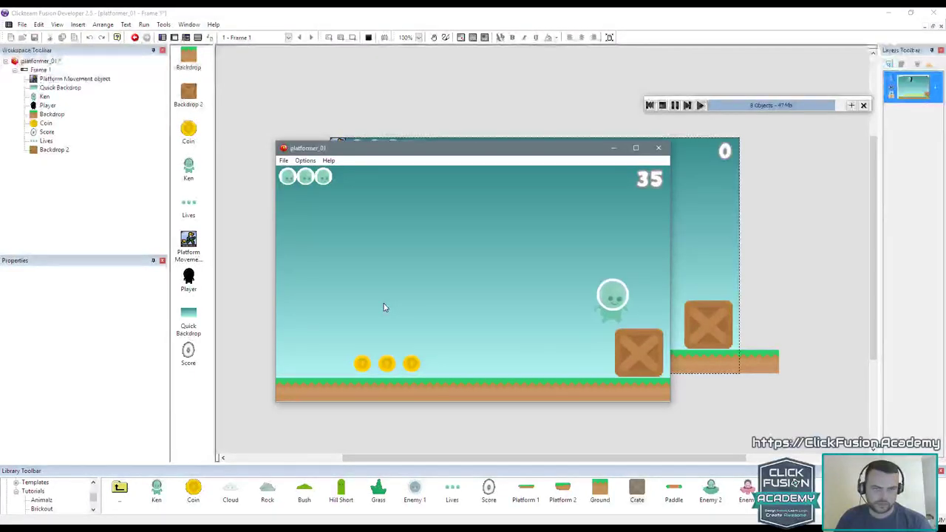
key(Left)
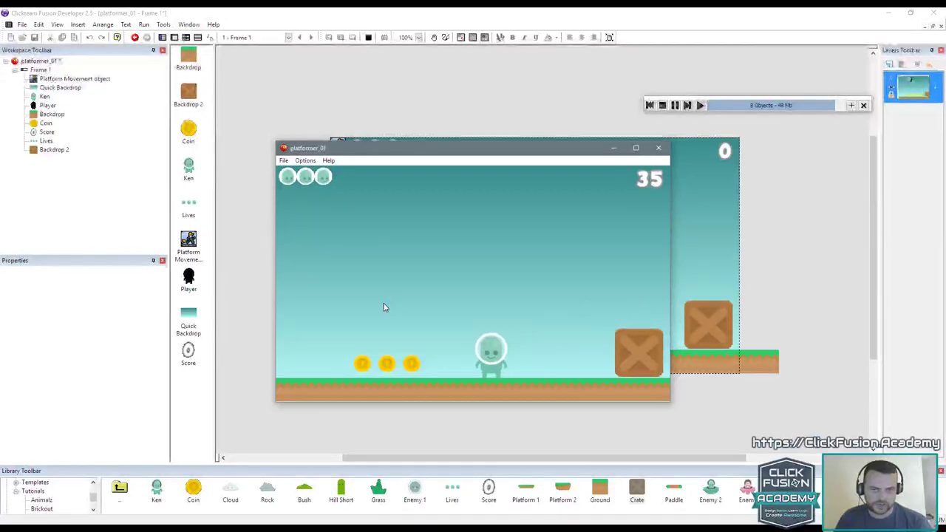
key(Right)
key(Left)
key(Left)
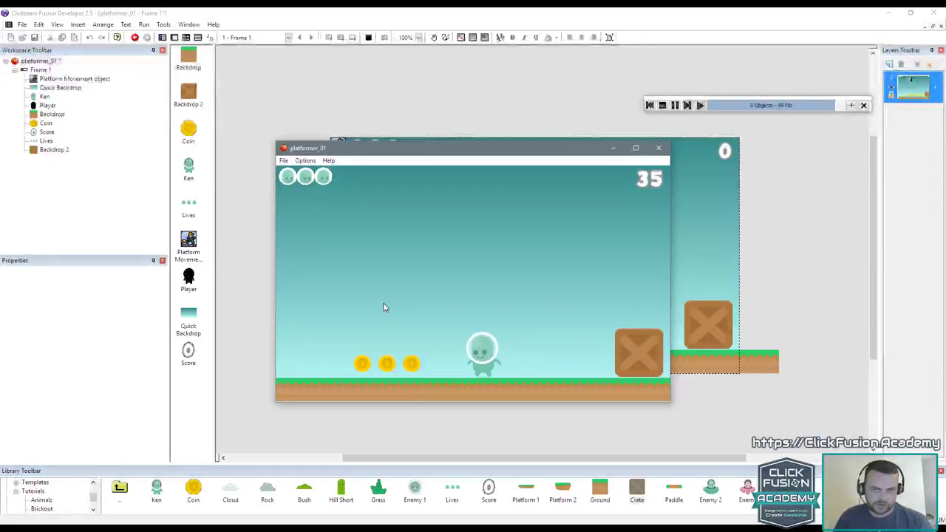
key(alt+F4)
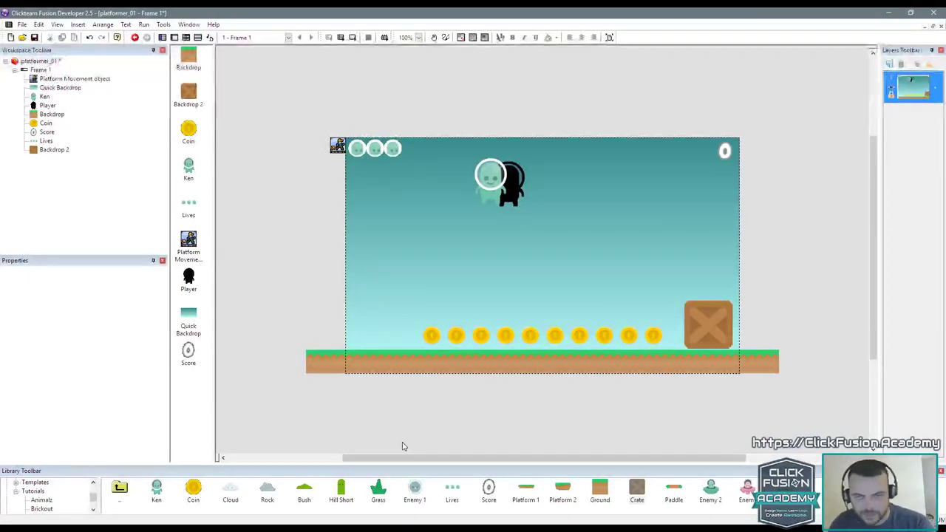
Step: Place a library Hill Short on the ground beside the coins and add the large cloud landscape backdrop over the frame
drag(332, 497, 375, 309)
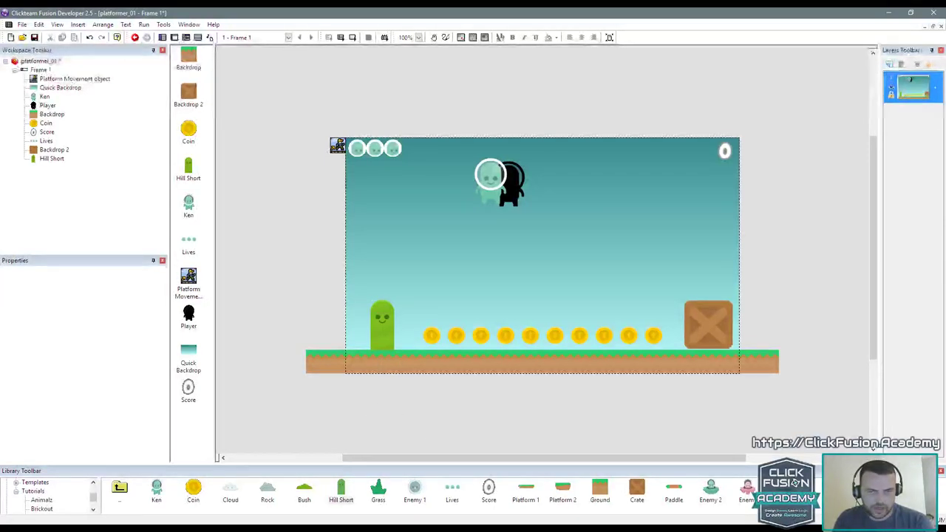
drag(471, 213, 329, 129)
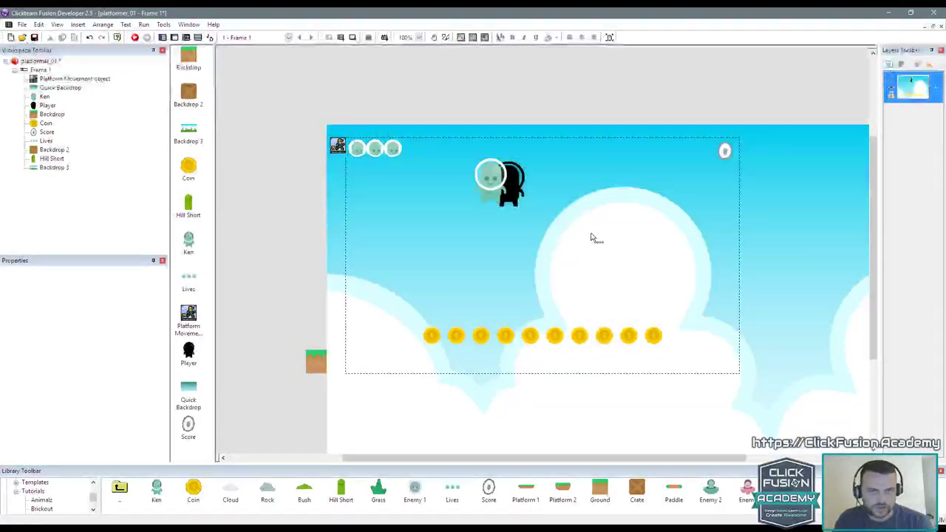
drag(550, 167, 548, 164)
drag(709, 269, 678, 179)
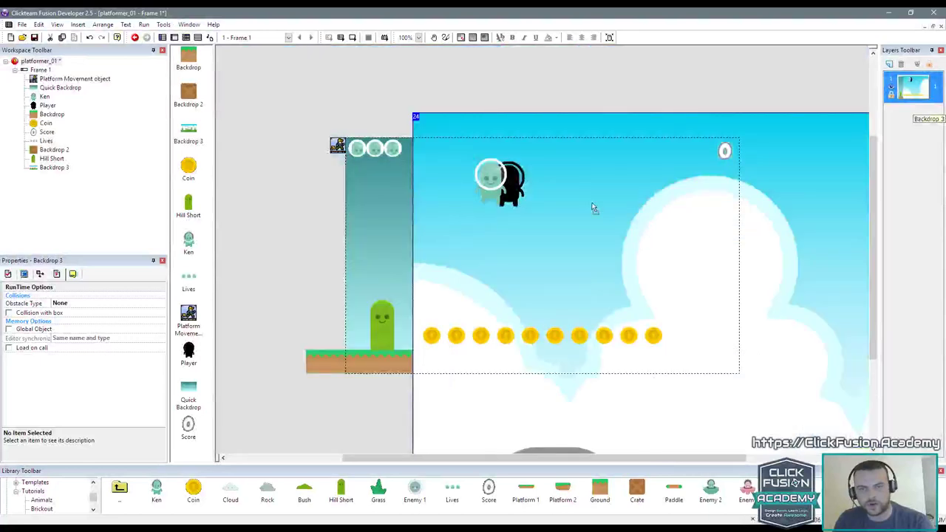
drag(592, 203, 625, 214)
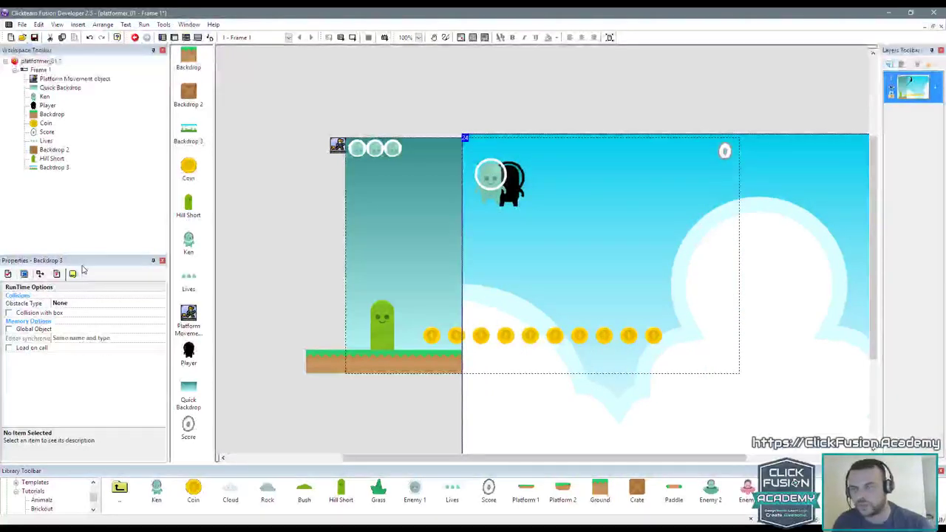
click(40, 274)
click(24, 274)
click(9, 274)
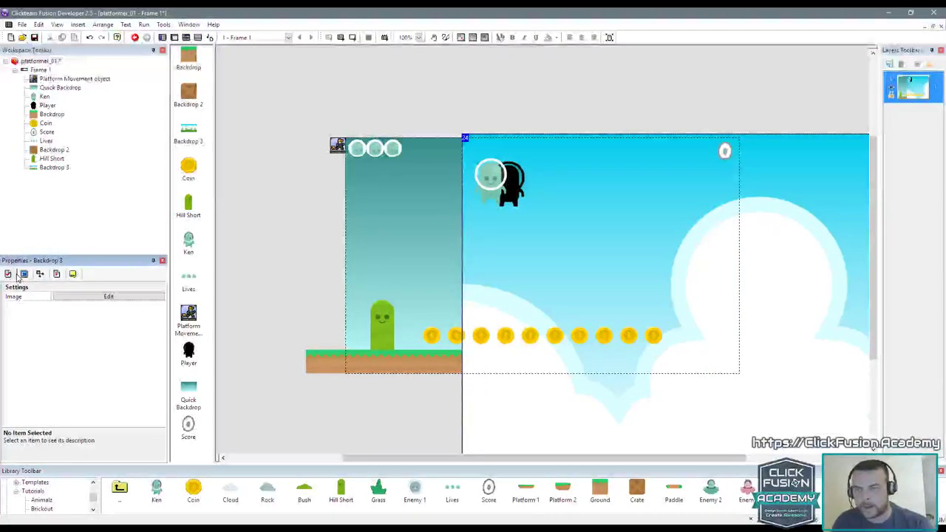
drag(674, 279, 592, 283)
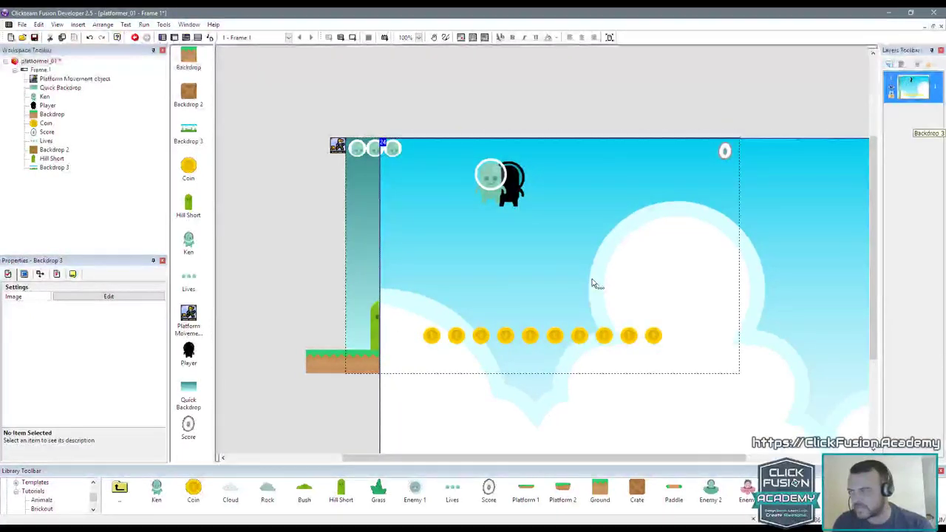
Step: Resize the cloud landscape backdrop's image proportionally to 1500 by 750, stretched and resampled
double_click(686, 289)
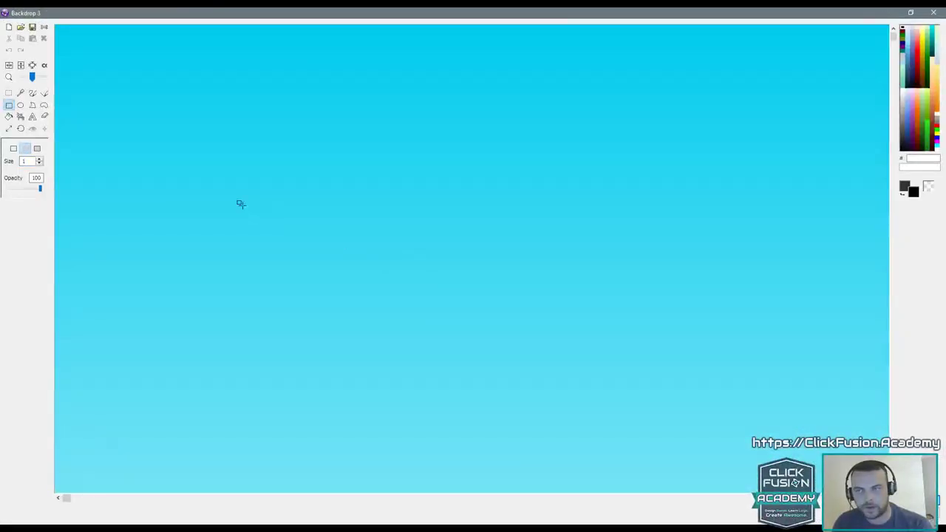
drag(30, 77, 18, 77)
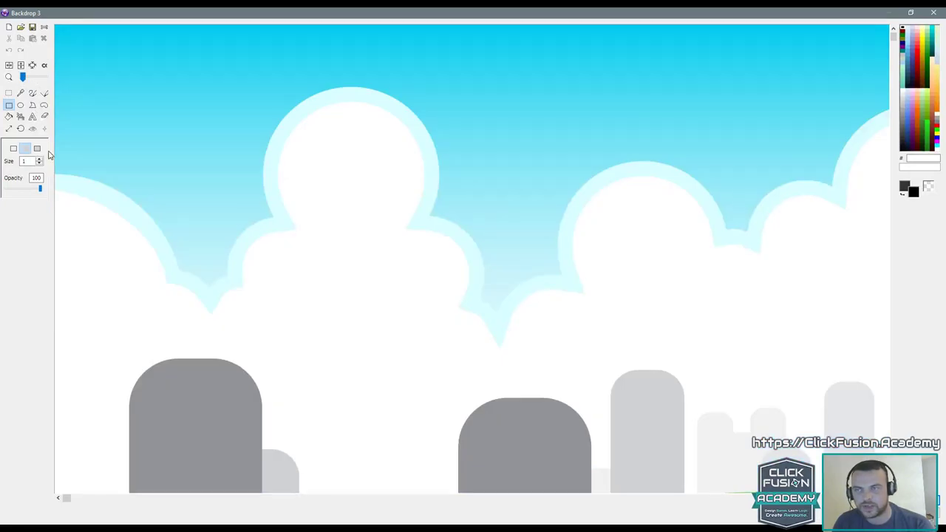
click(9, 129)
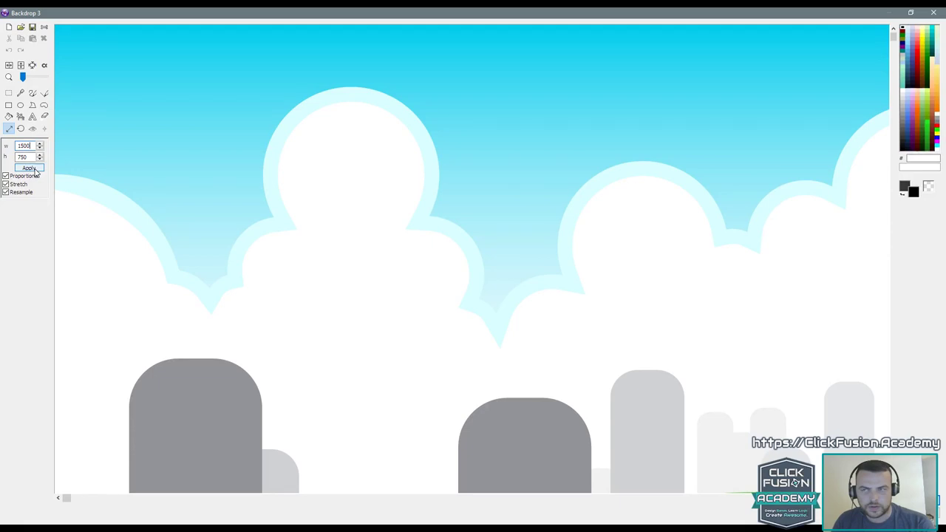
click(34, 169)
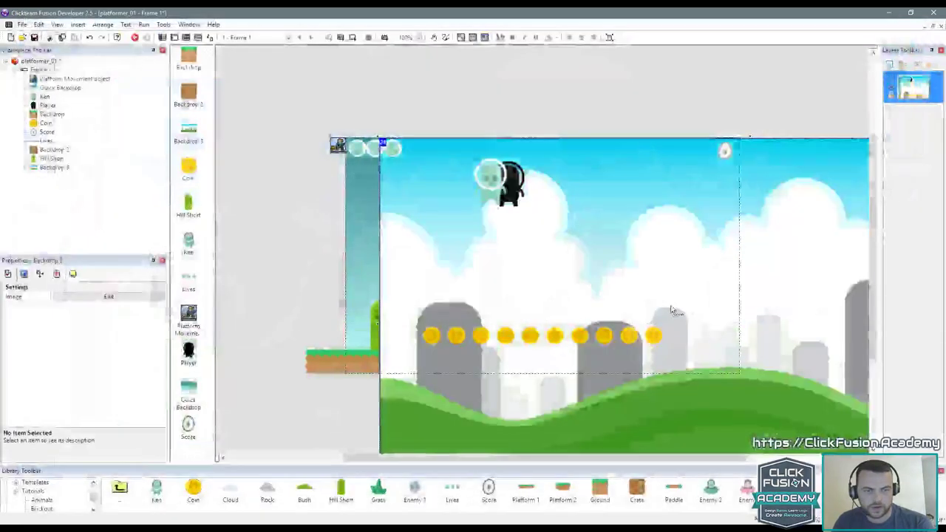
Step: Align the landscape backdrop with the left and bottom edges of the frame
drag(671, 311, 726, 219)
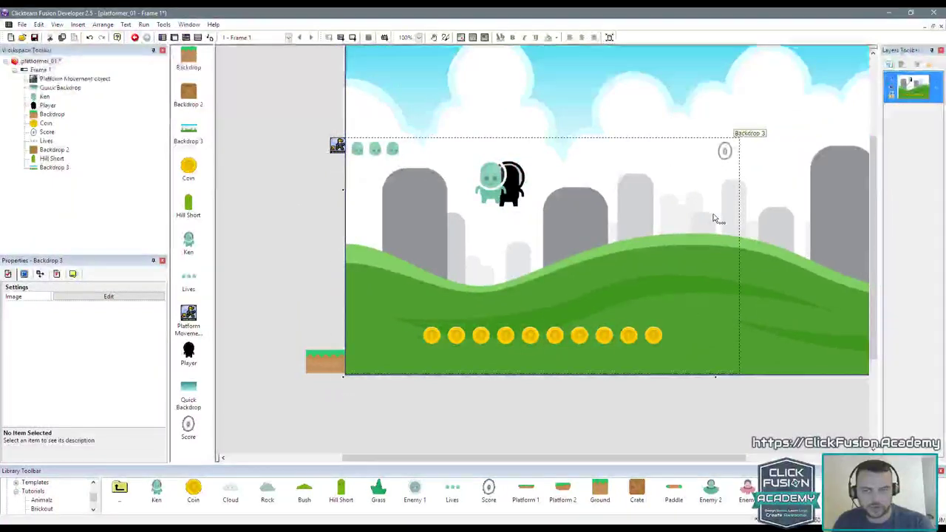
click(621, 391)
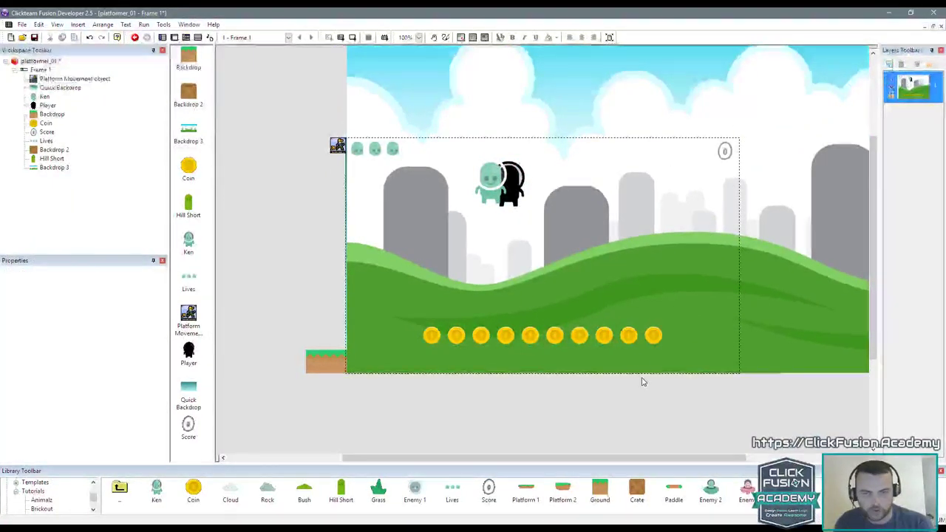
click(745, 289)
click(723, 385)
click(757, 340)
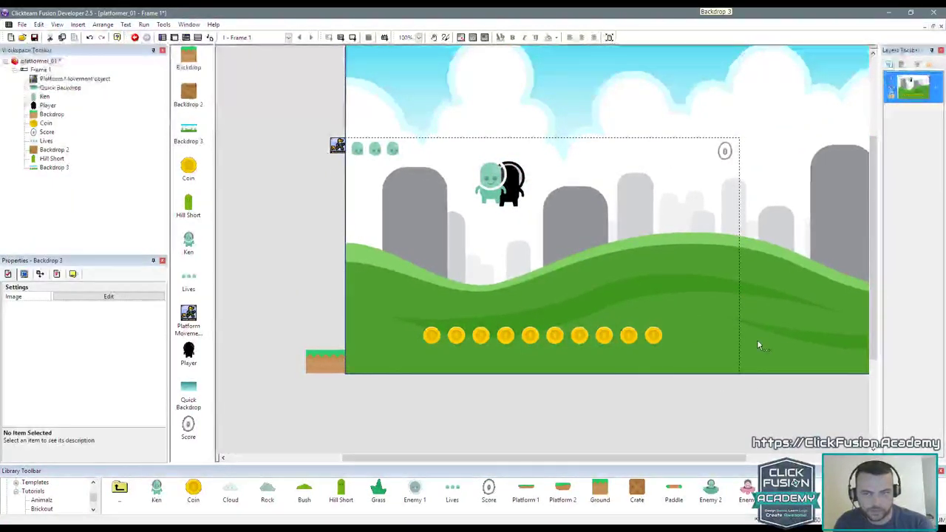
click(758, 415)
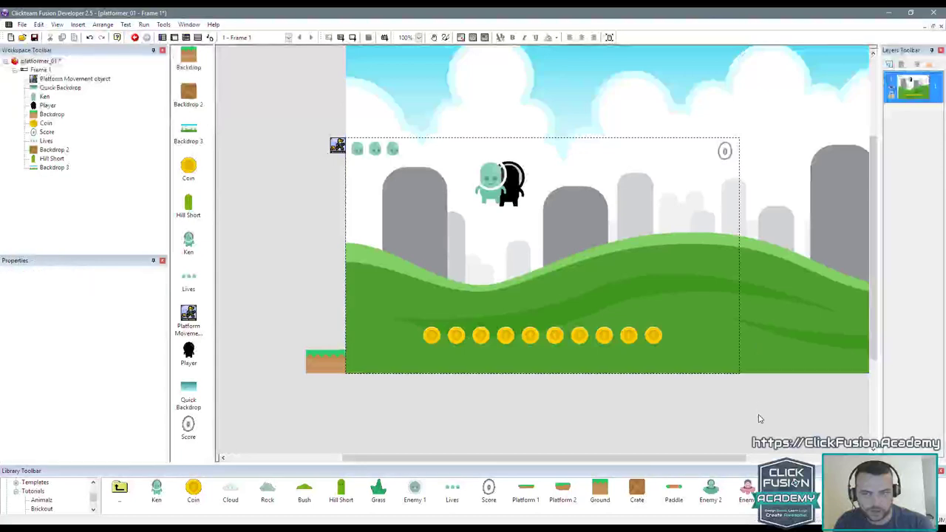
Step: Add a second layer and put the landscape backdrop alone on the layer behind all other objects
click(890, 65)
drag(583, 222, 917, 127)
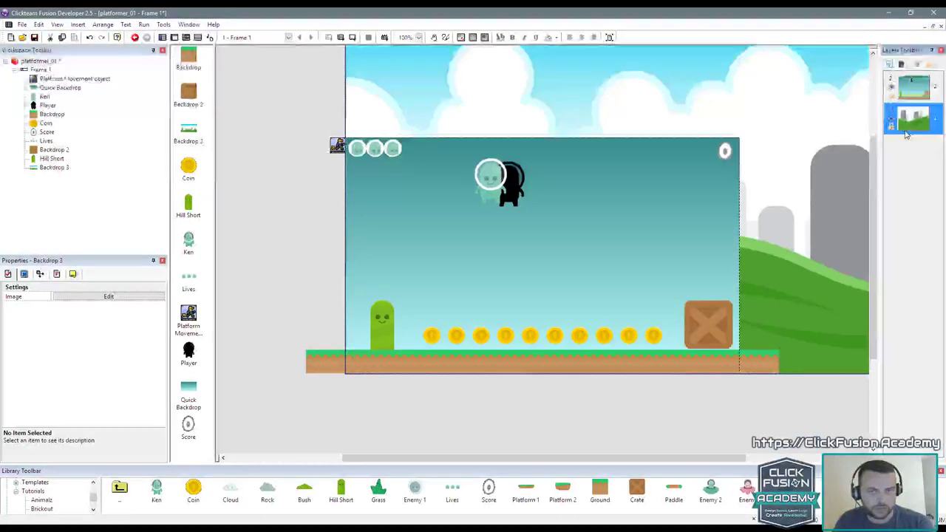
click(909, 130)
Step: Delete the teal gradient Quick Backdrop that covers the landscape
click(606, 268)
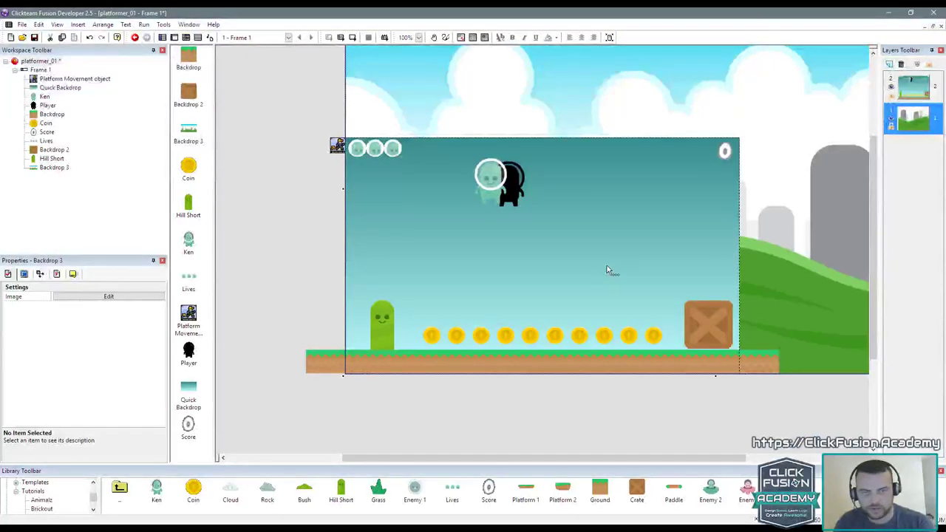
key(ctrl+a)
click(646, 267)
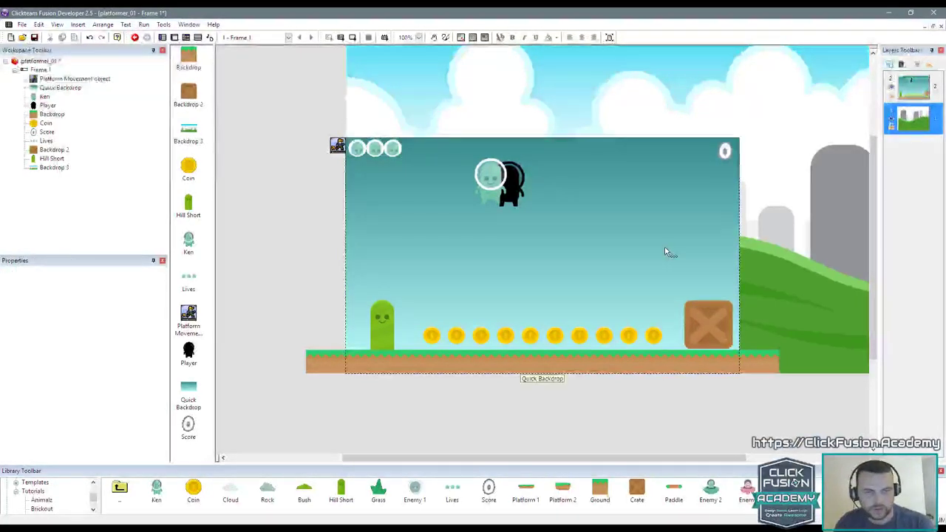
key(Delete)
Step: Run the game against the landscape background, have Ken collect all the coins, and close it
key(F8)
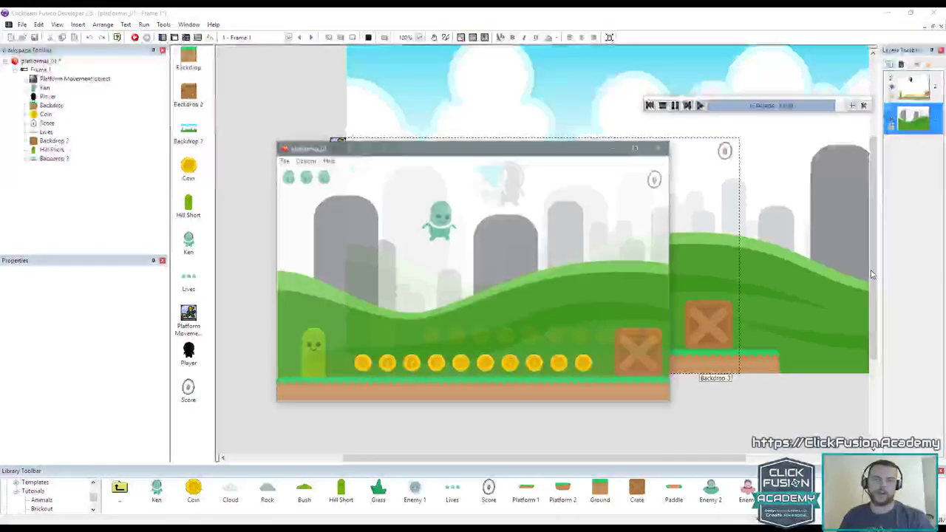
key(Right)
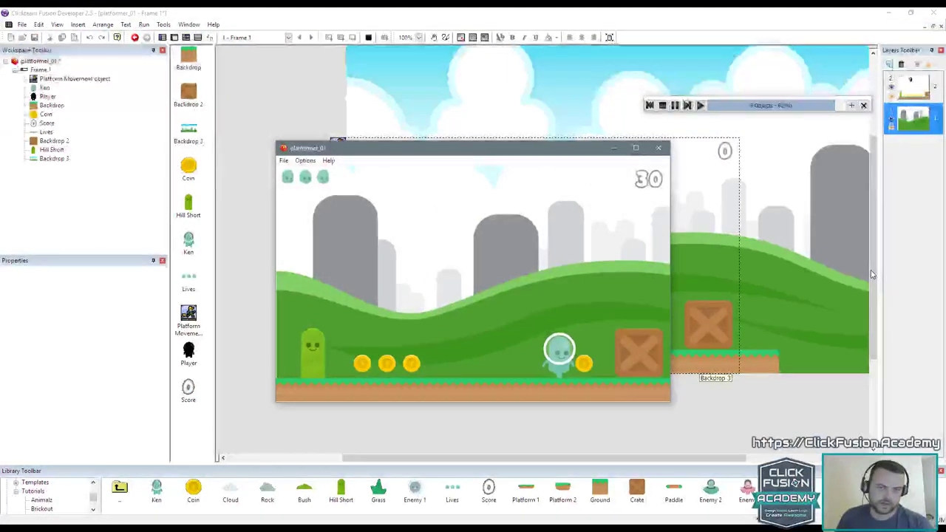
key(Left)
key(Left)
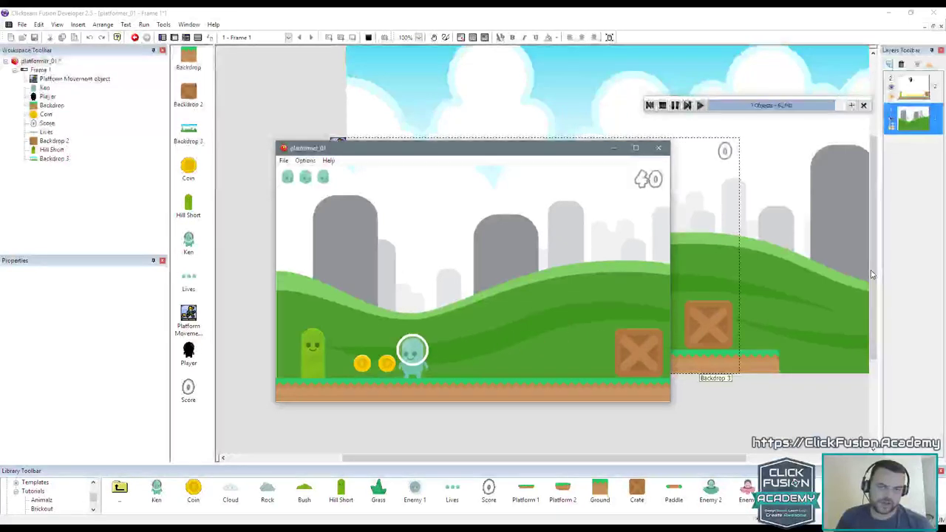
key(Right)
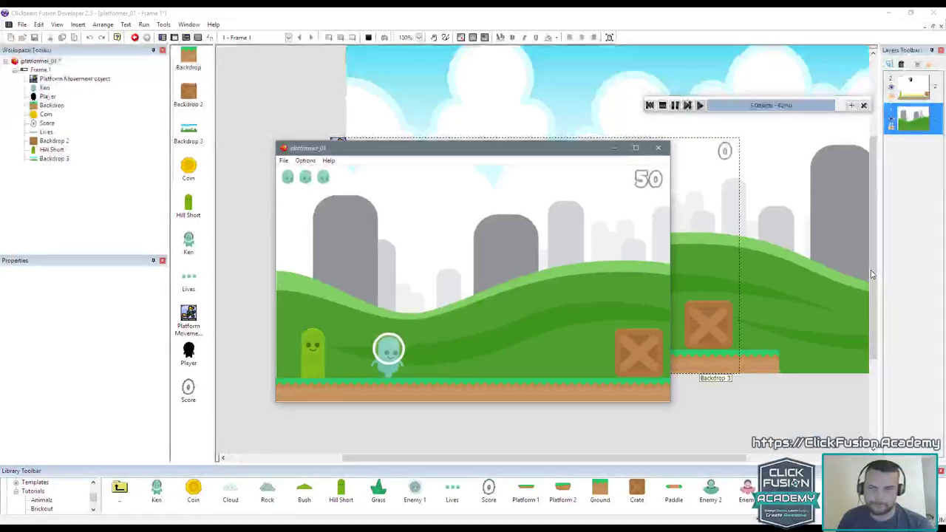
key(alt+F4)
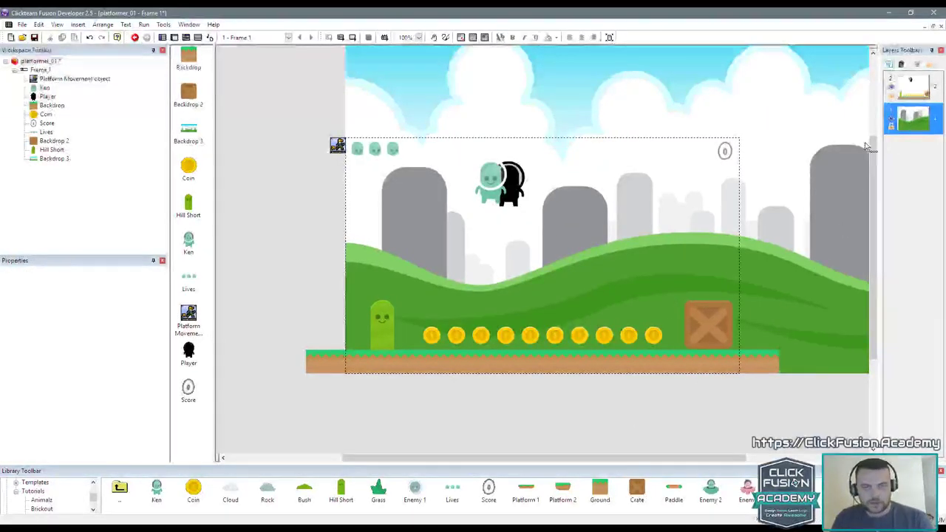
Step: Lock the landscape backdrop in place
right_click(725, 171)
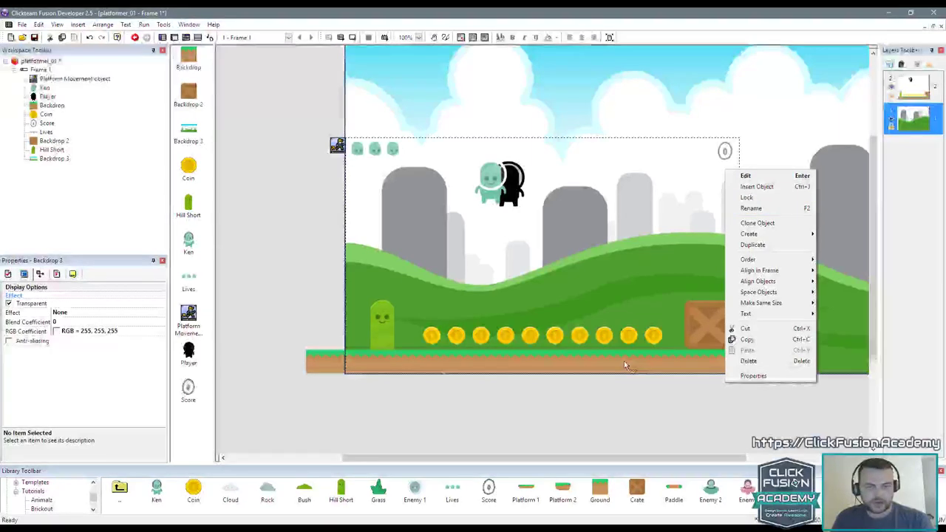
click(788, 198)
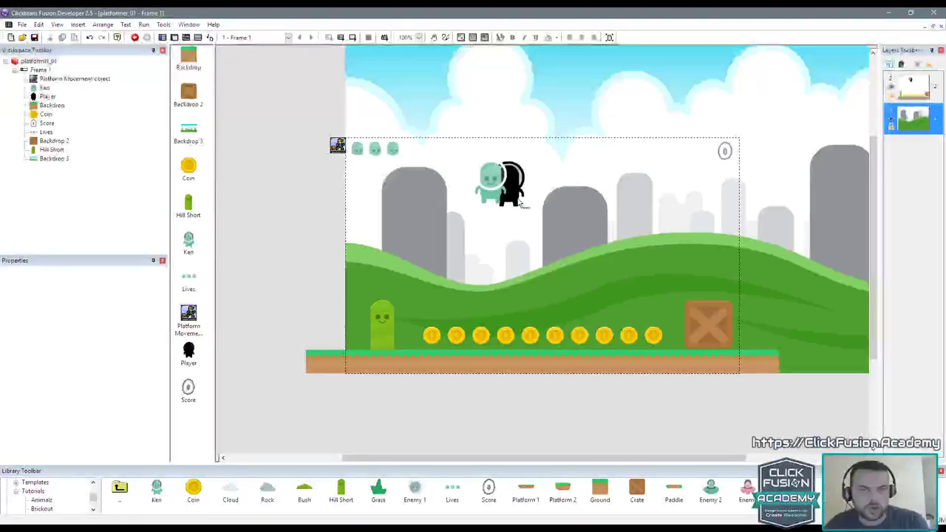
Step: Move the black Player object left and slightly up until it lines up behind Ken
drag(515, 190, 504, 188)
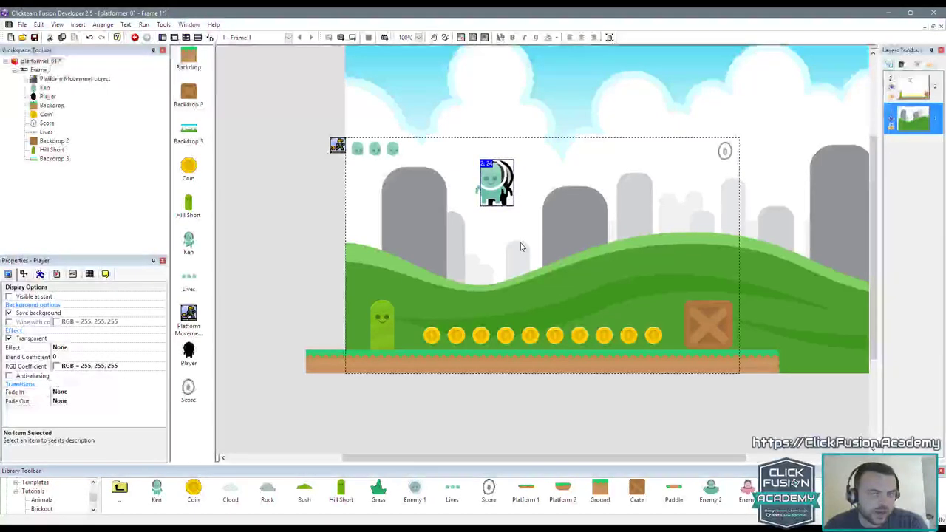
key(Left)
key(Left)
key(Left)
key(Left)
key(Left)
key(Left)
key(Left)
key(Up)
key(Up)
key(Left)
key(Left)
key(Left)
key(Left)
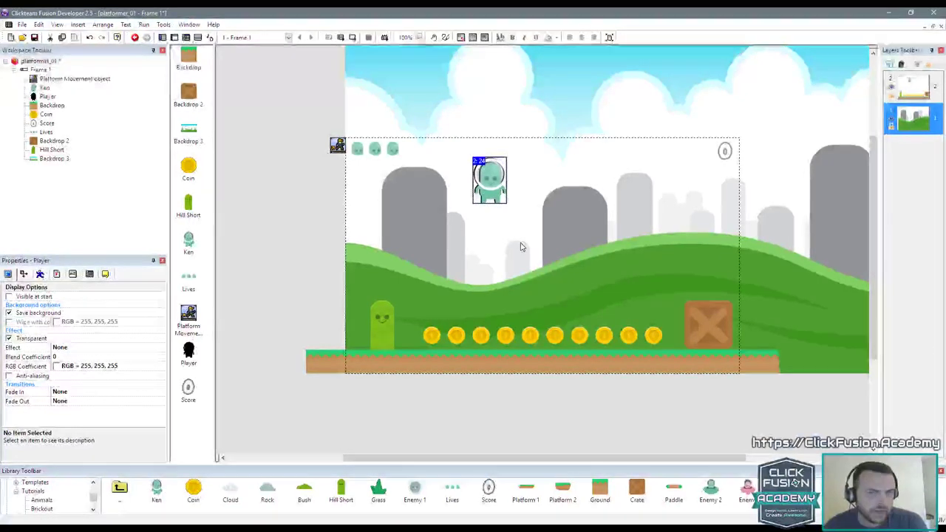
click(532, 419)
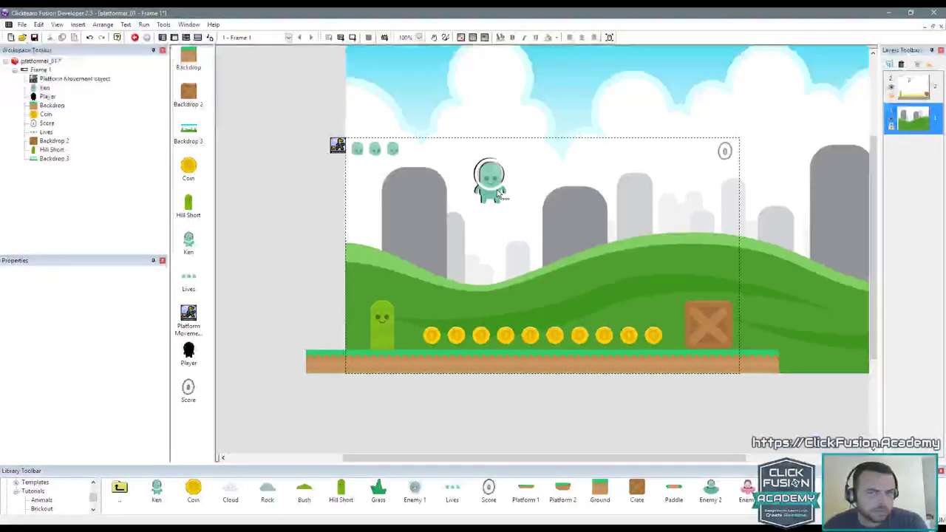
Step: Move Ken just to the right of the Player object and save the application
drag(497, 189, 526, 194)
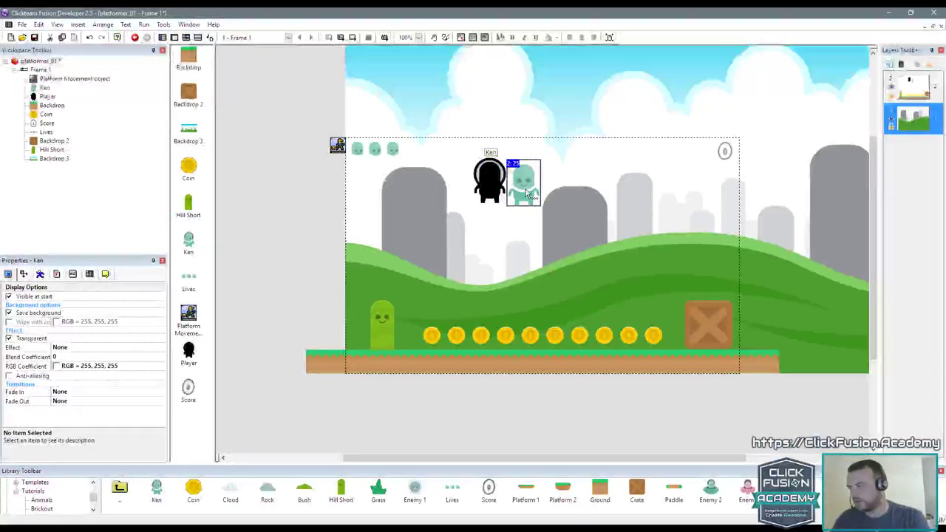
key(ctrl+s)
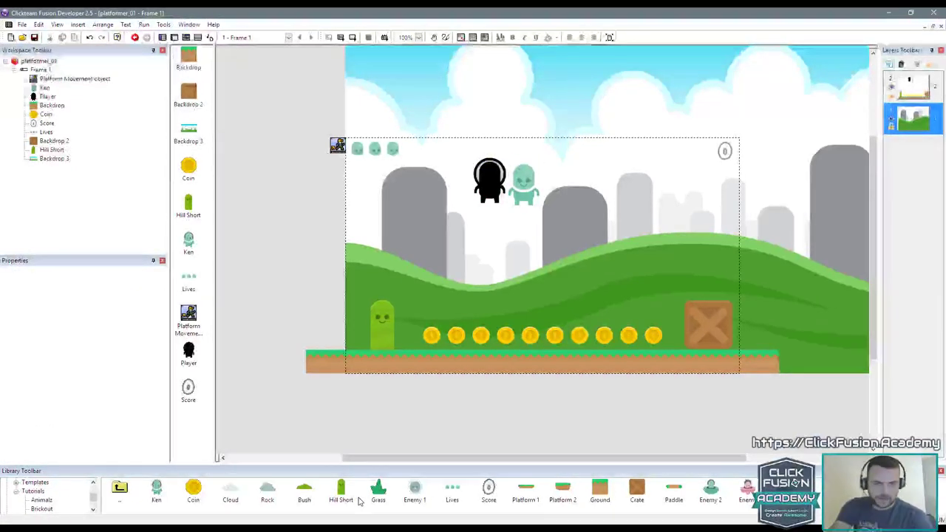
Step: Place a library Bush on the ground behind the first coin of the row
click(433, 329)
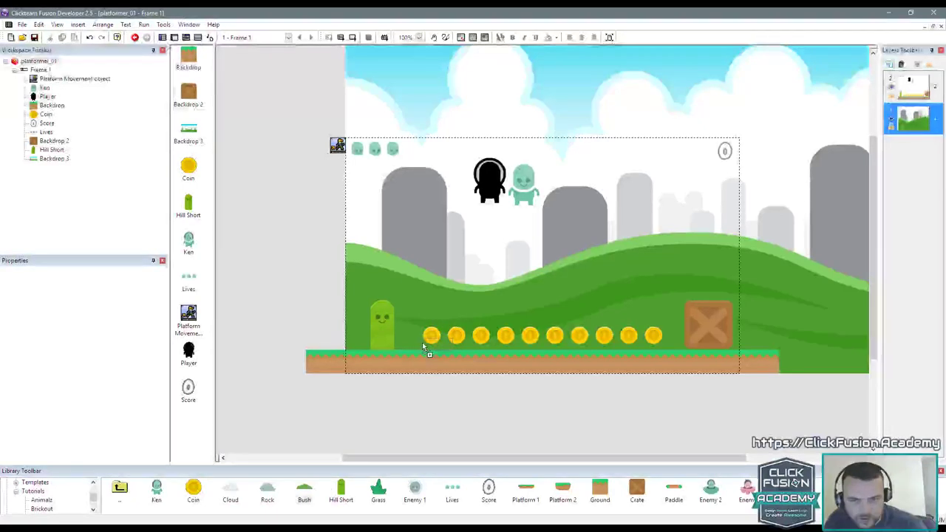
drag(422, 343, 428, 344)
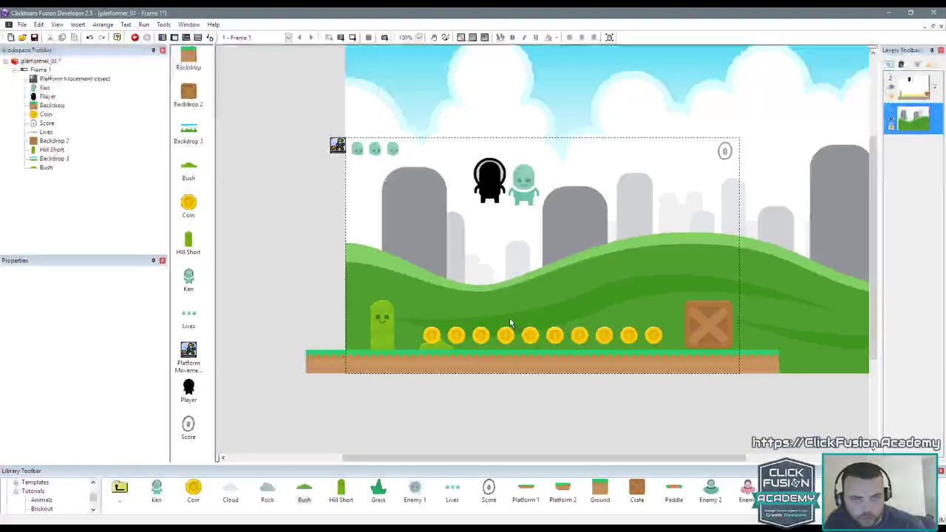
Step: Make the foreground layer active, select its Bush, and hide the landscape layer
click(912, 89)
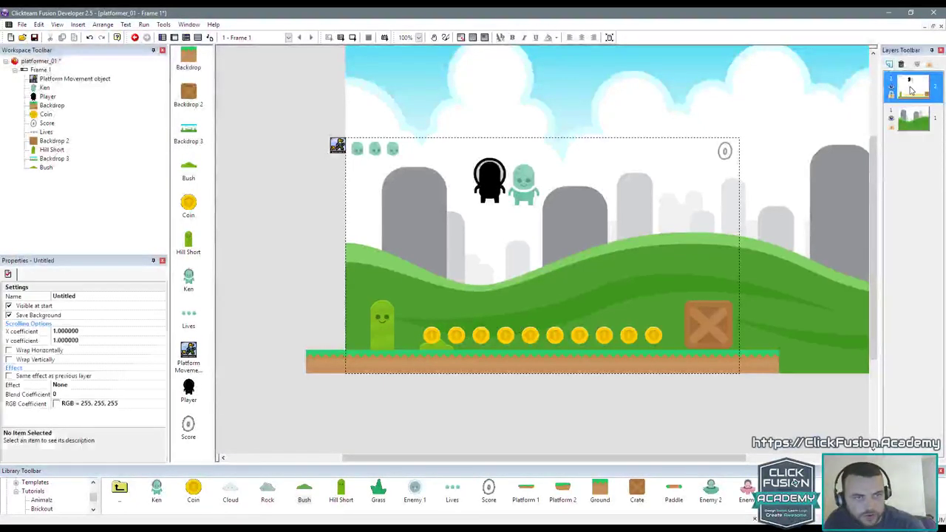
click(440, 345)
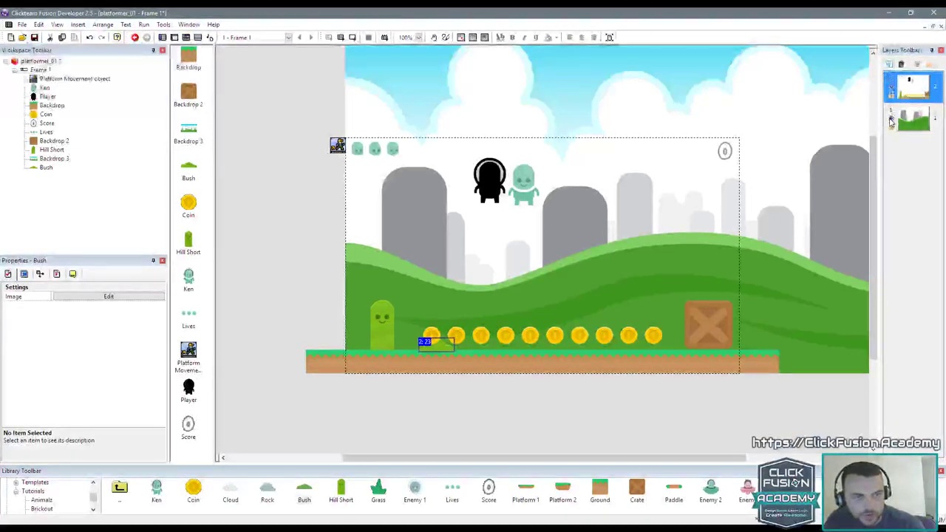
click(891, 119)
Step: Reposition the Bush so it rests on the ground behind the first two coins
click(486, 303)
click(440, 350)
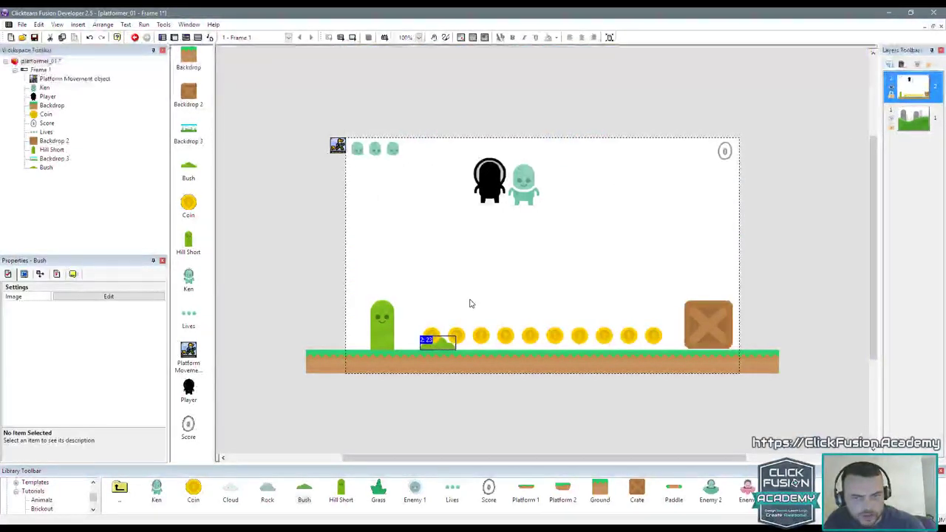
click(464, 318)
click(444, 350)
click(473, 300)
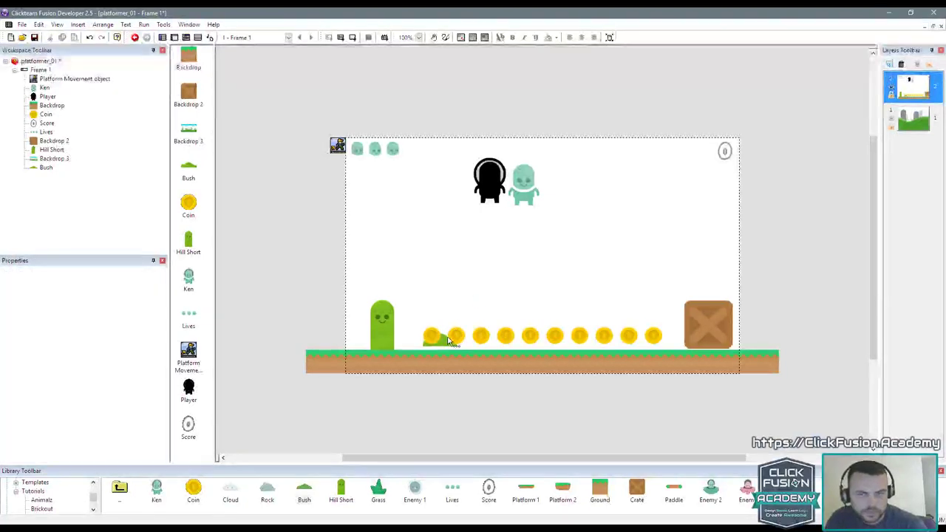
click(460, 324)
click(465, 313)
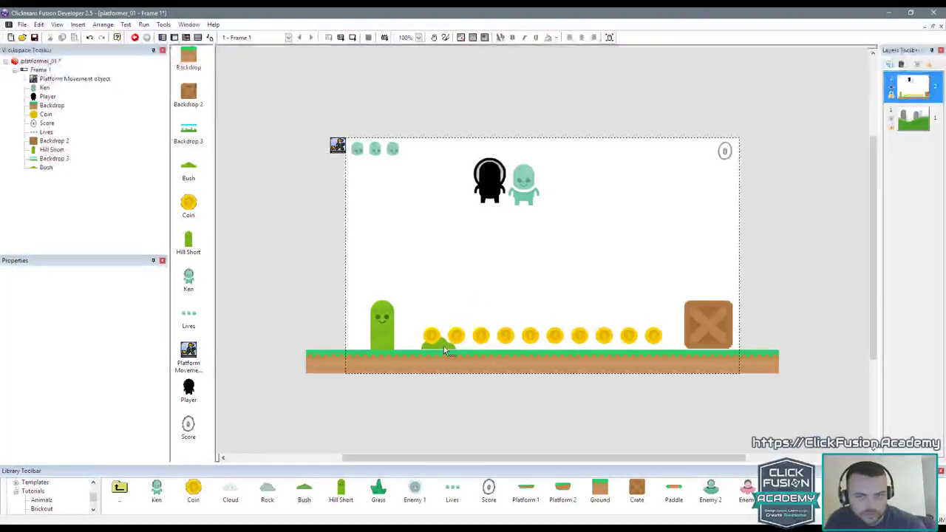
click(443, 346)
click(464, 300)
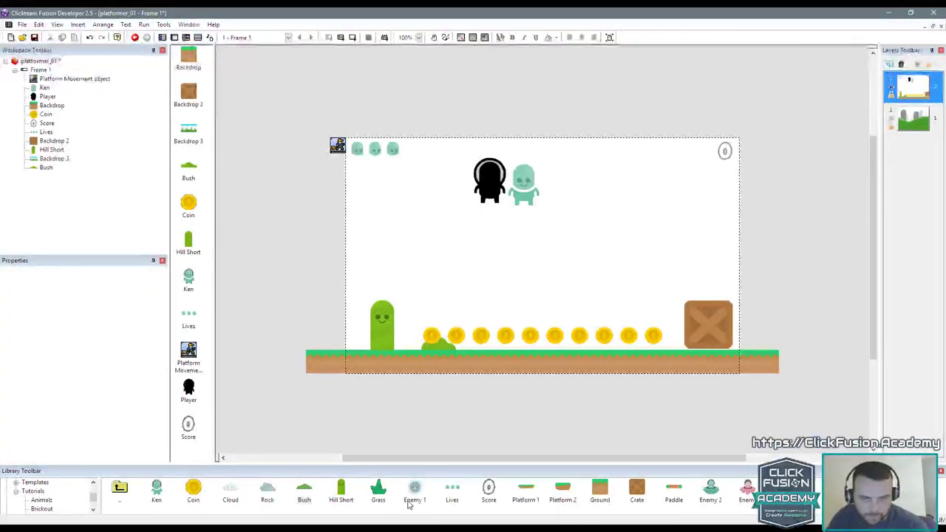
Step: Place a library Rock on the ground behind the ninth coin and a Paddle in the air above it
drag(278, 495, 617, 338)
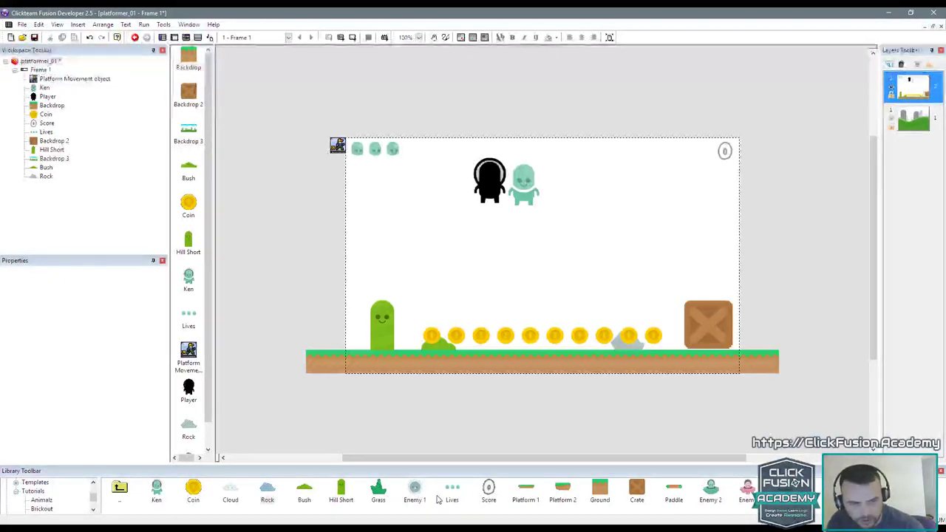
drag(673, 490, 659, 258)
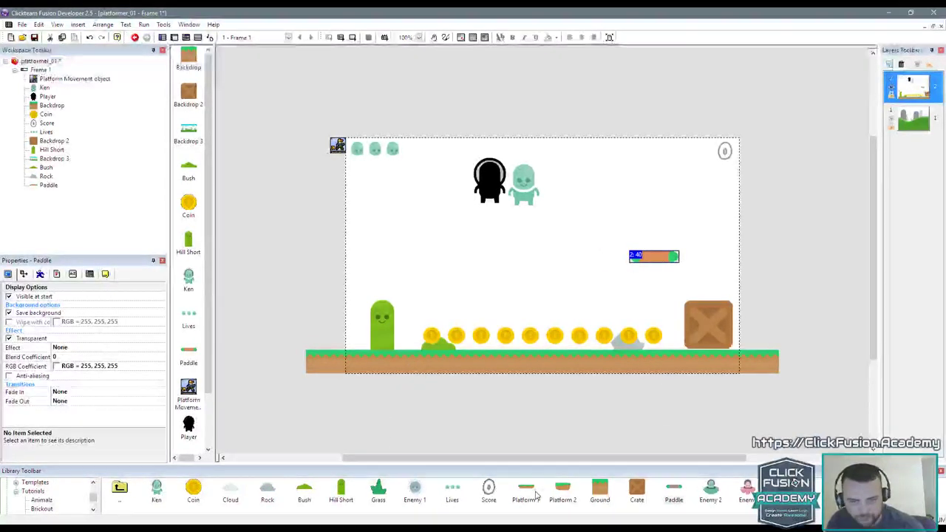
Step: Add library Platform 1 above Hill Short, create a backdrop from it, and put that backdrop in place of the deleted original
drag(526, 488, 399, 272)
right_click(399, 272)
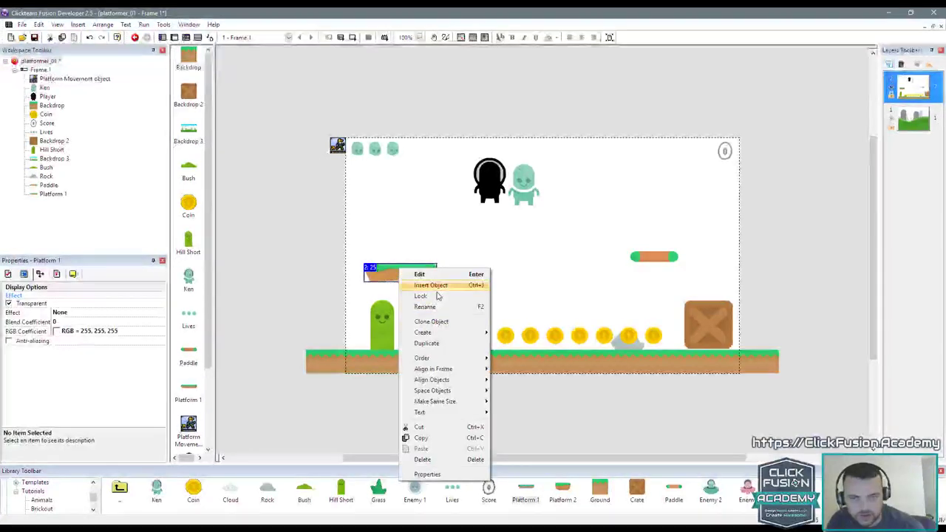
mouse_move(422, 332)
click(532, 342)
click(417, 272)
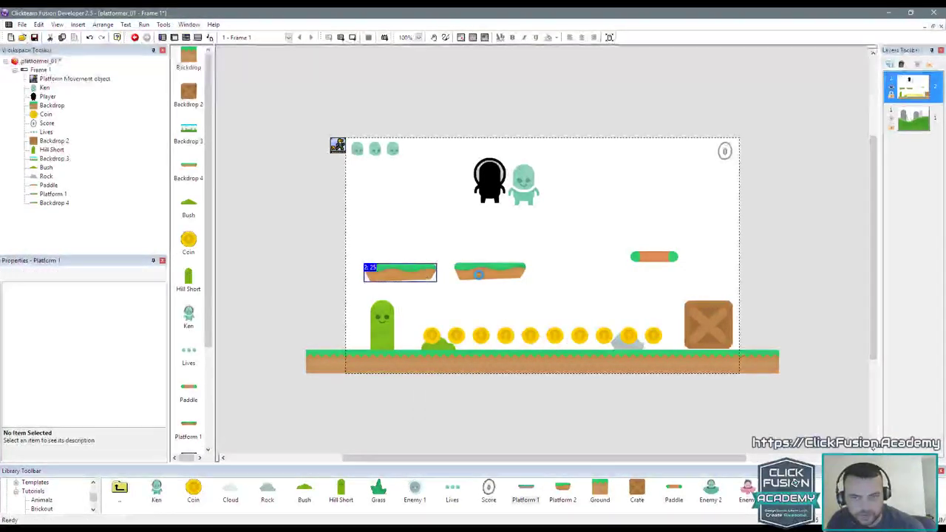
key(Delete)
drag(489, 278, 397, 276)
Step: Set the new long platform backdrop's obstacle type to Platform and move it to just above Hill Short
click(57, 274)
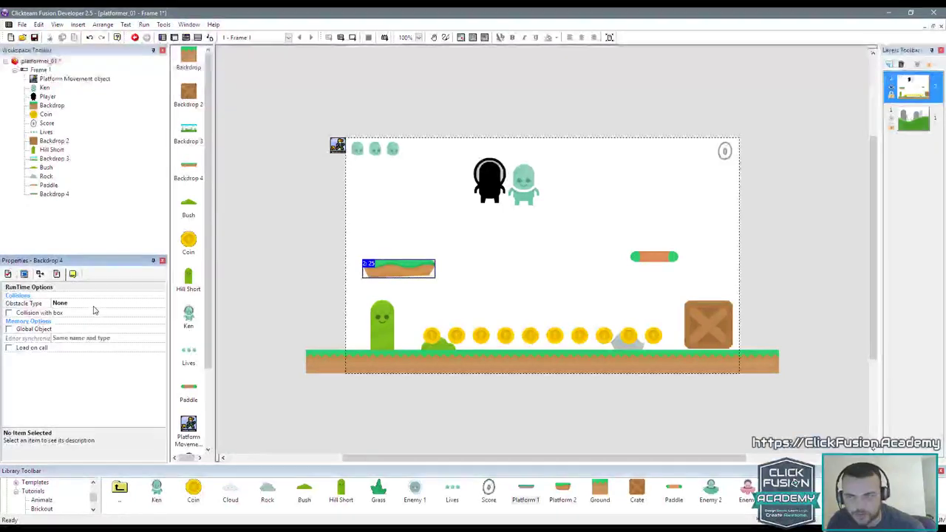
click(111, 303)
click(81, 327)
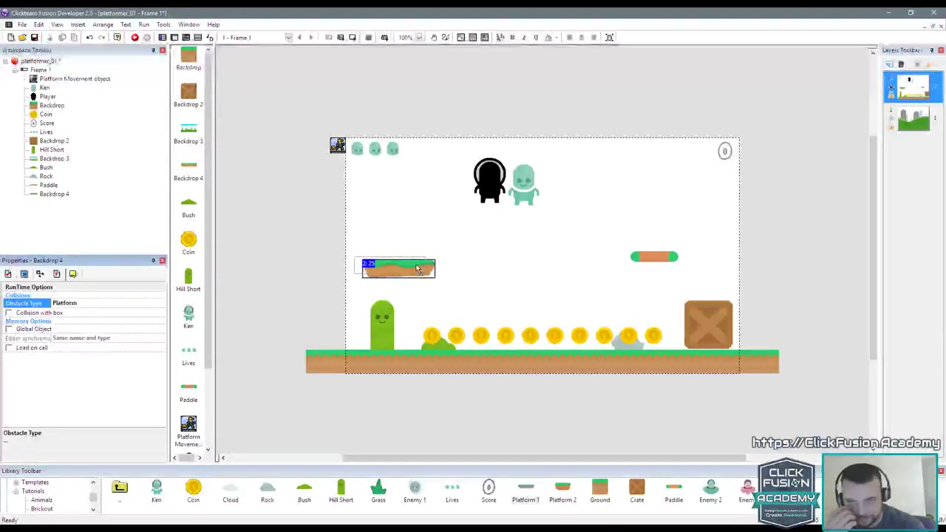
drag(426, 276, 448, 305)
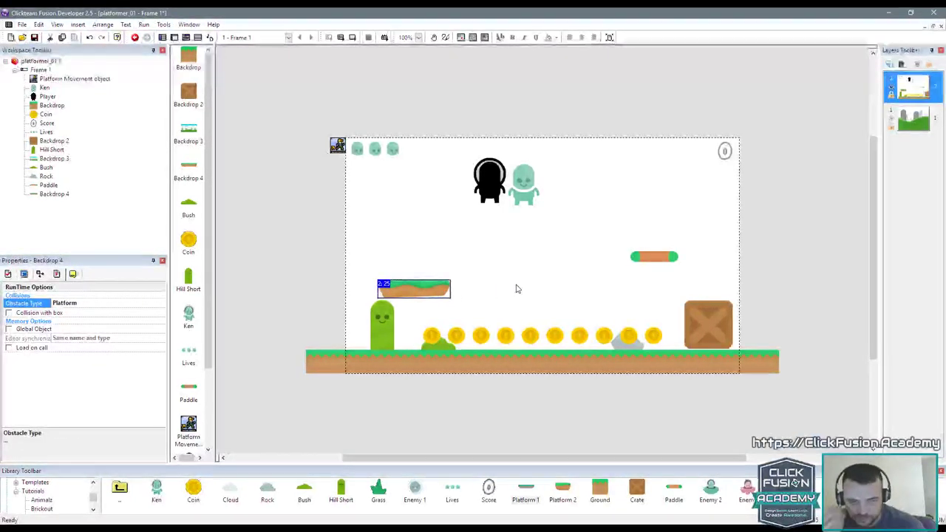
click(515, 287)
Step: Add library Platform 2 above the coin row, create a backdrop from it, and put that backdrop in place of the deleted original
drag(599, 280, 551, 263)
right_click(567, 269)
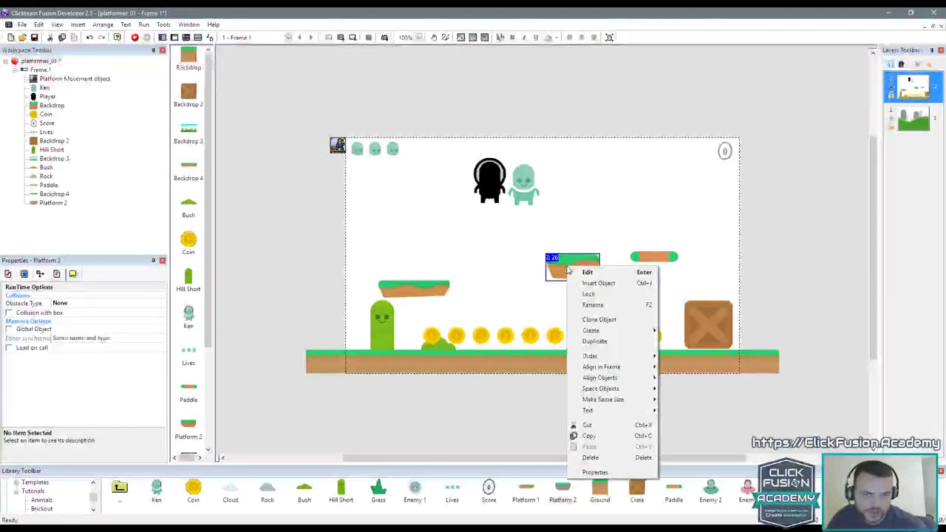
mouse_move(643, 331)
click(620, 287)
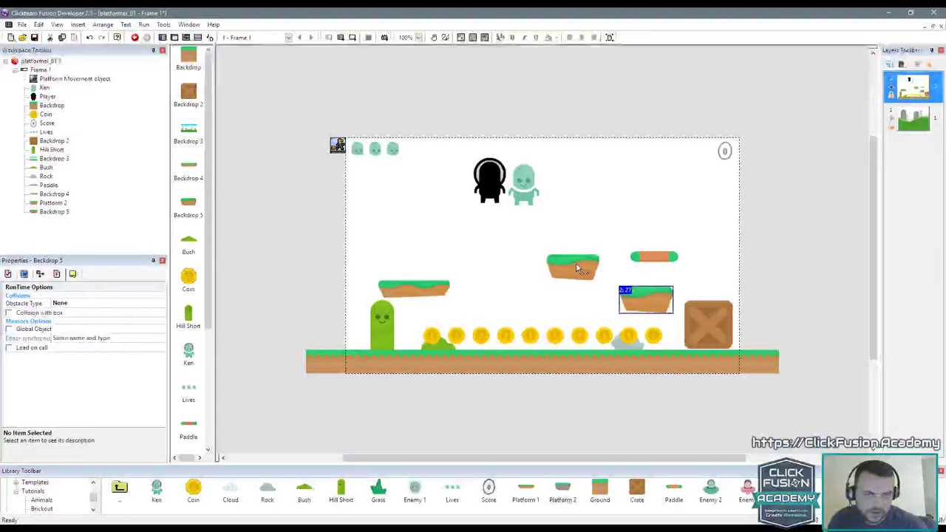
click(576, 267)
key(Delete)
drag(645, 305, 591, 291)
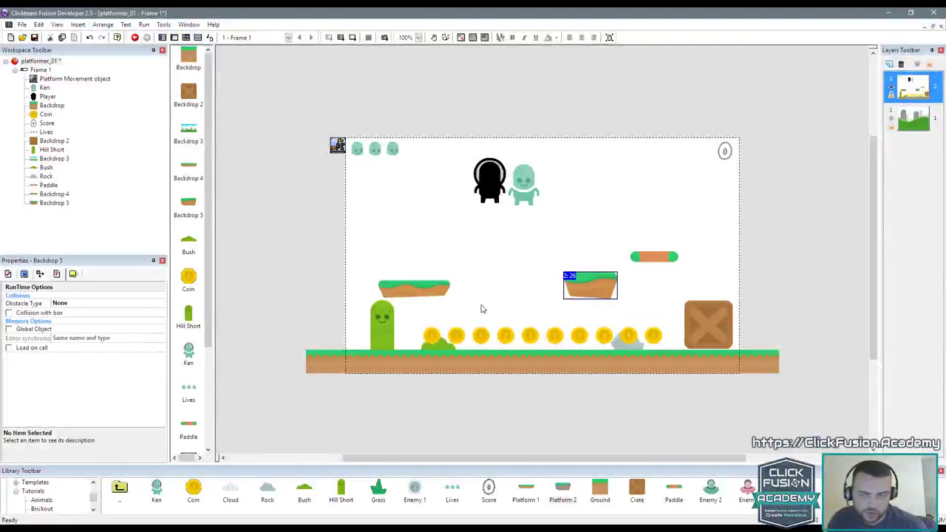
Step: Set the short platform backdrop's obstacle type to Platform and move it above the Rock, below the Paddle
click(74, 303)
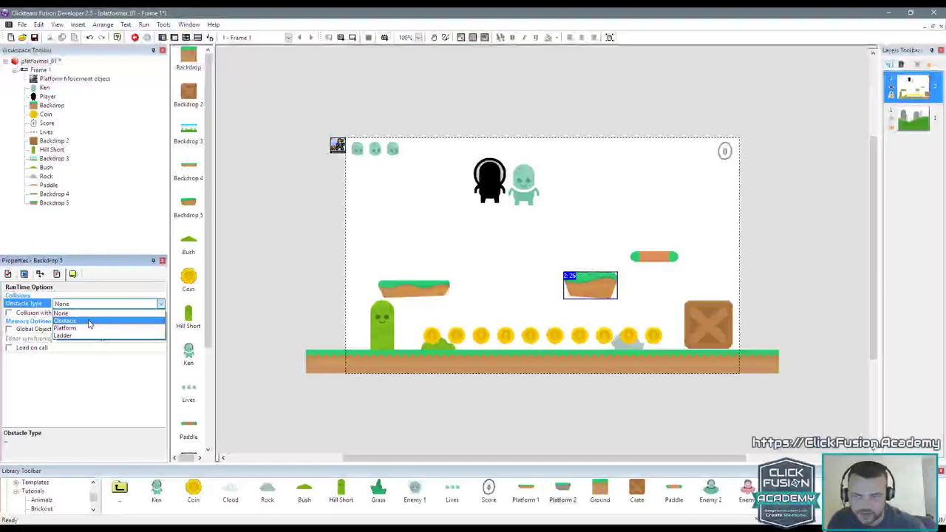
click(74, 328)
drag(592, 293, 647, 294)
click(667, 290)
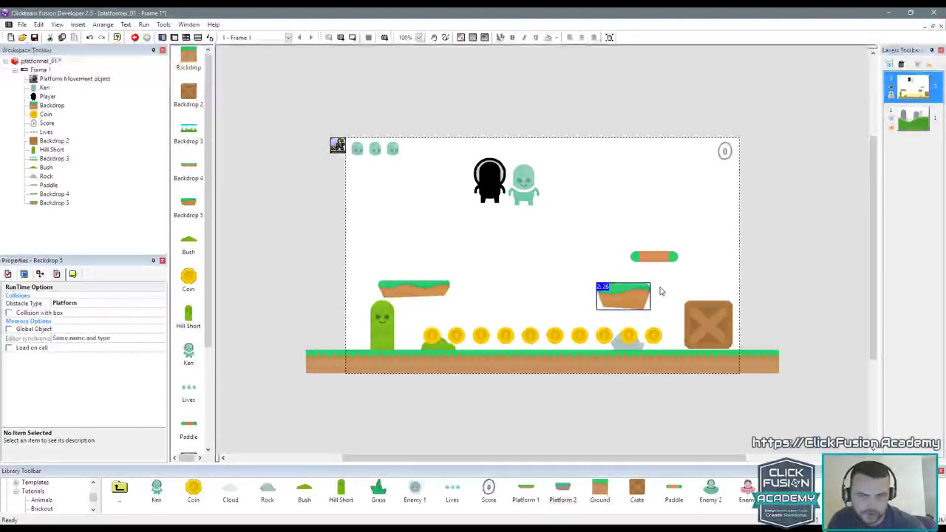
click(662, 291)
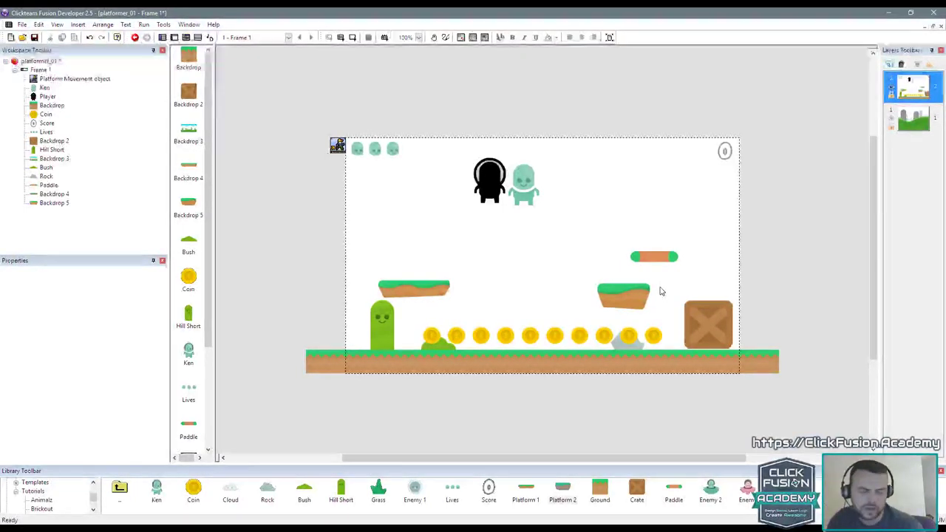
click(622, 290)
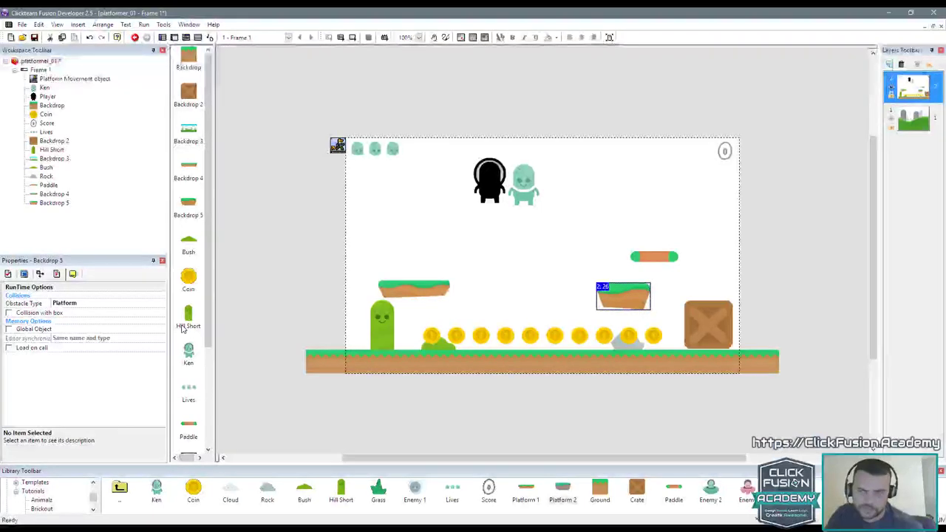
Step: Run the game and test Ken walking, collecting coins and jumping around both floating platforms, and close the game window
key(F7)
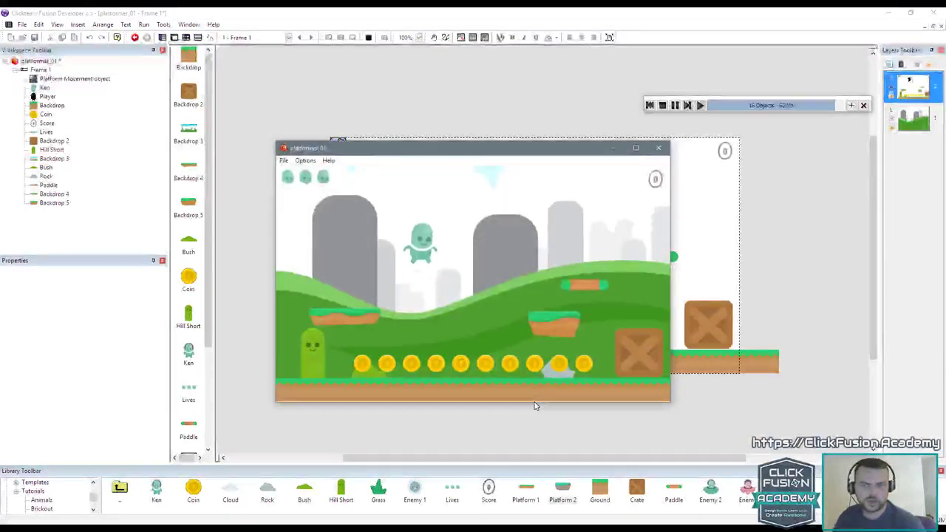
key(Right)
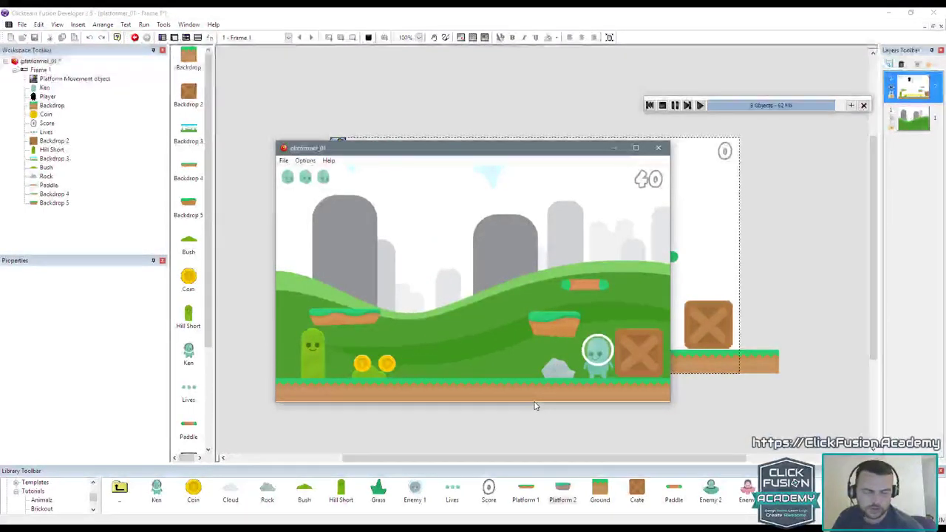
key(Left)
key(Up)
key(Right)
key(Up)
key(Left)
key(Left)
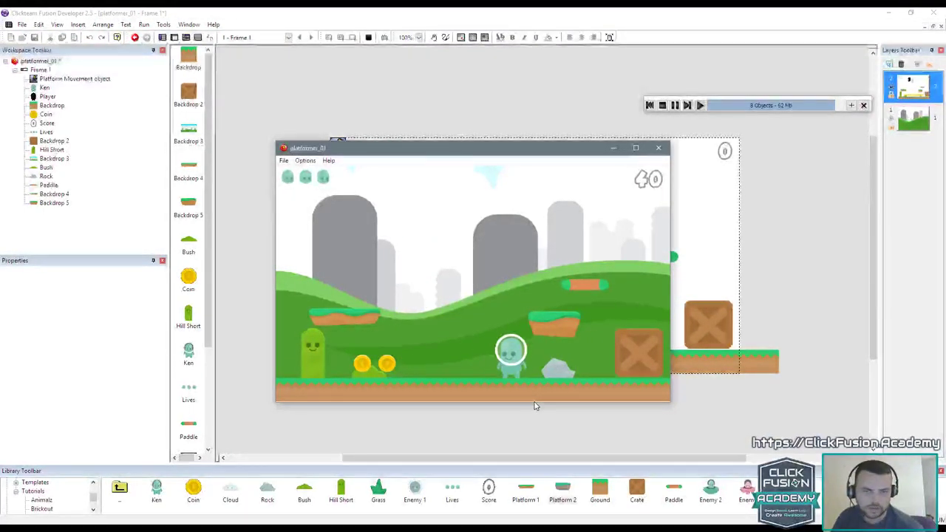
key(Right)
key(Up)
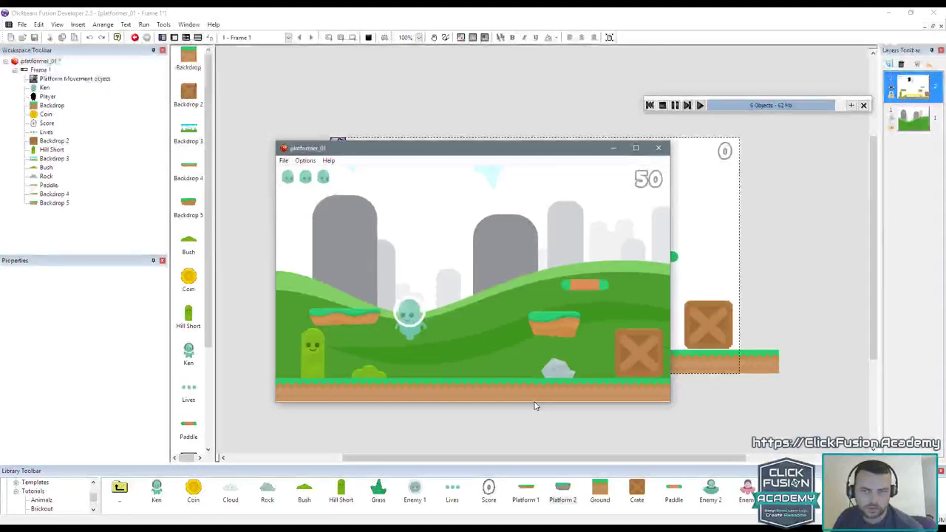
key(Left)
key(Right)
key(Up)
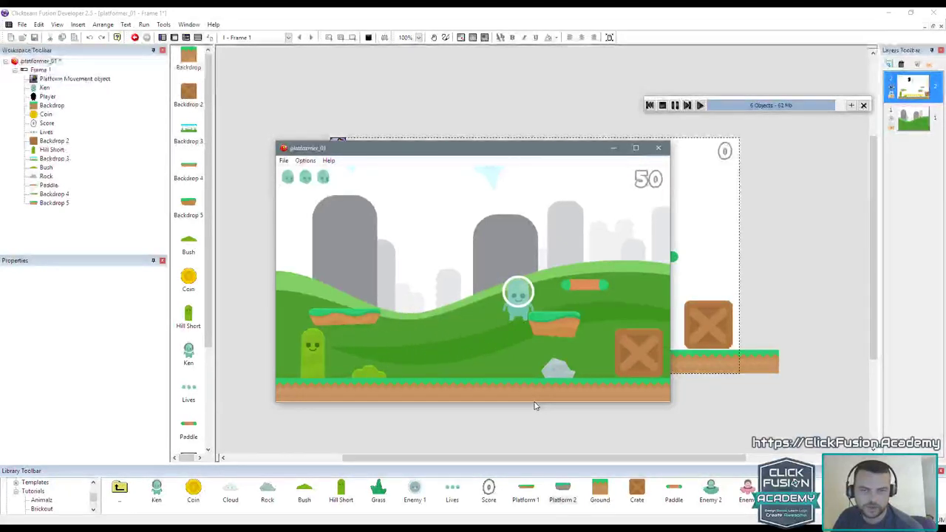
key(Left)
key(Up)
key(Up)
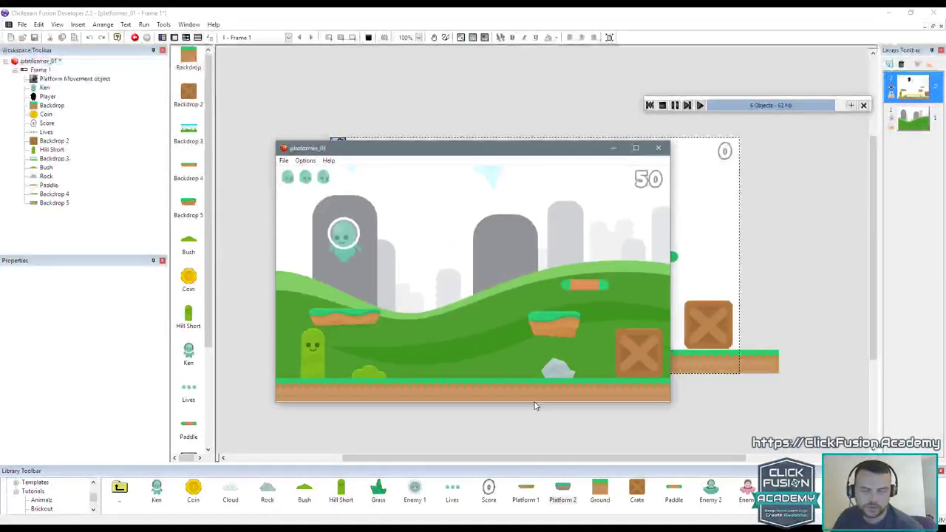
key(Right)
key(Up)
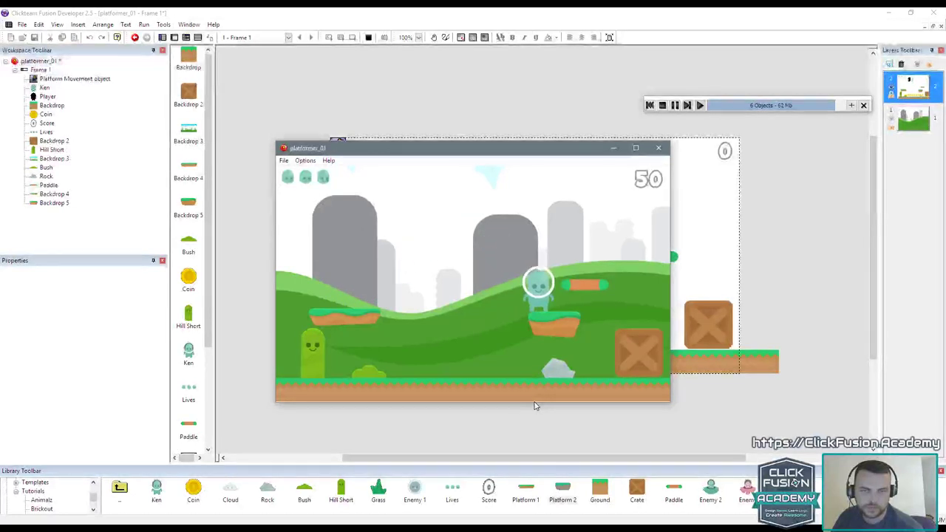
key(Left)
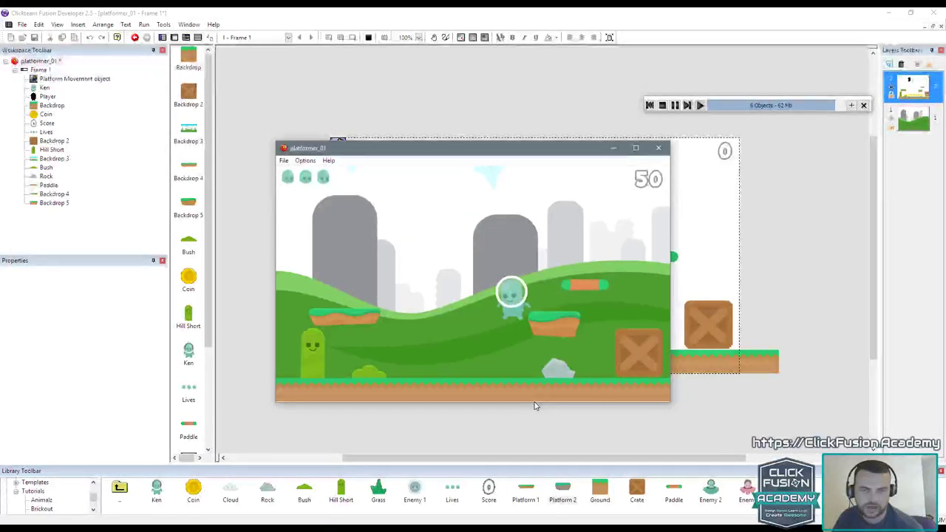
key(Left)
key(Up)
key(Right)
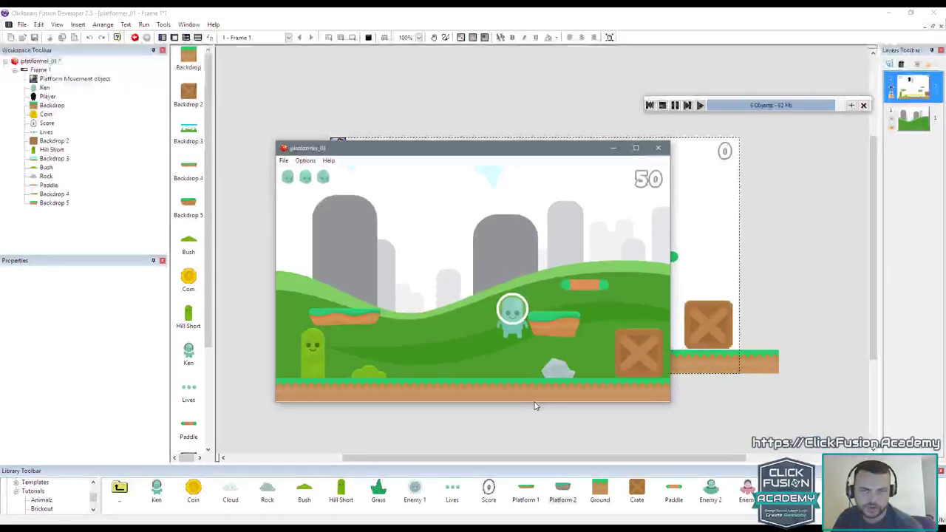
key(Up)
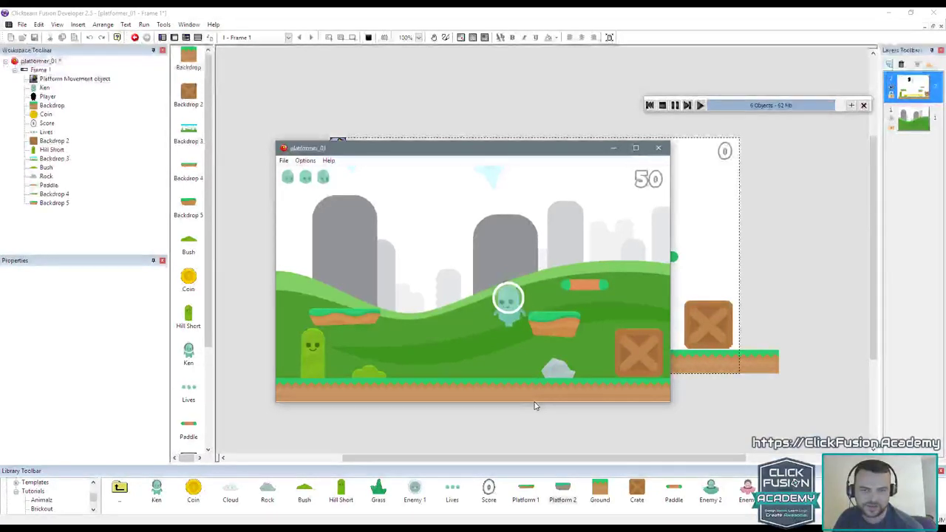
key(Left)
key(alt+F4)
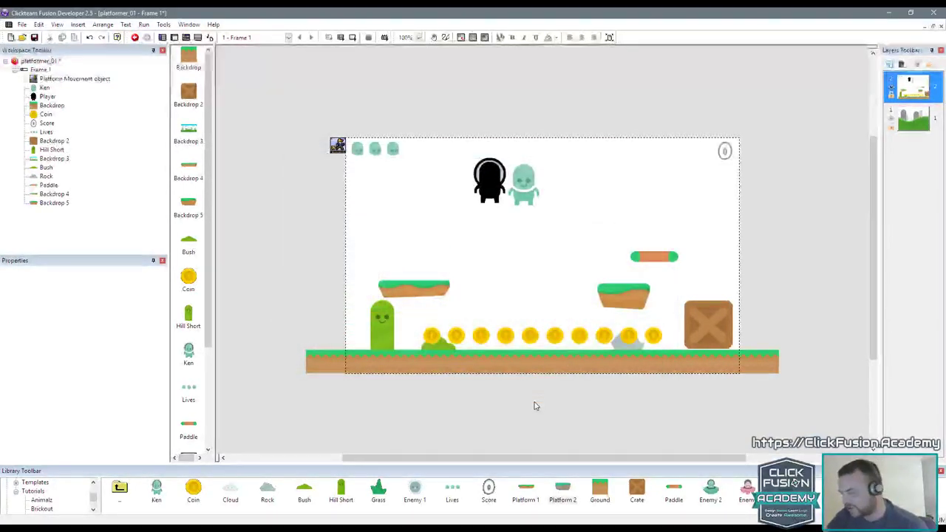
Step: Open the black Player object's image and paint a filled red (FE0000) rectangle over the full height of its central body
double_click(492, 183)
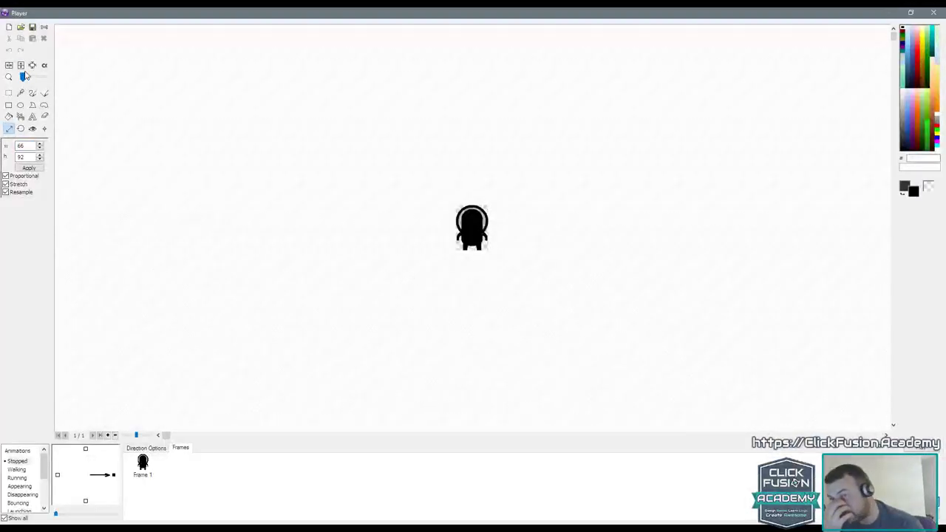
drag(23, 77, 31, 77)
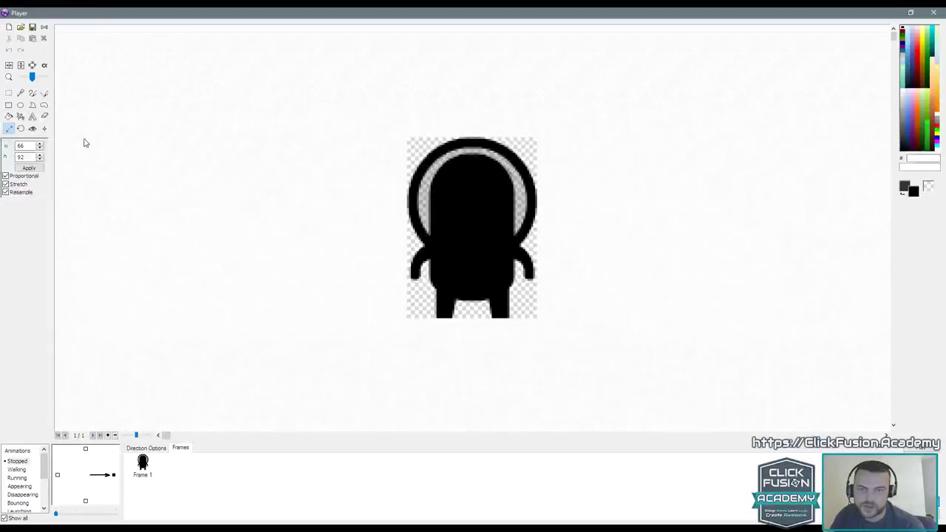
click(9, 105)
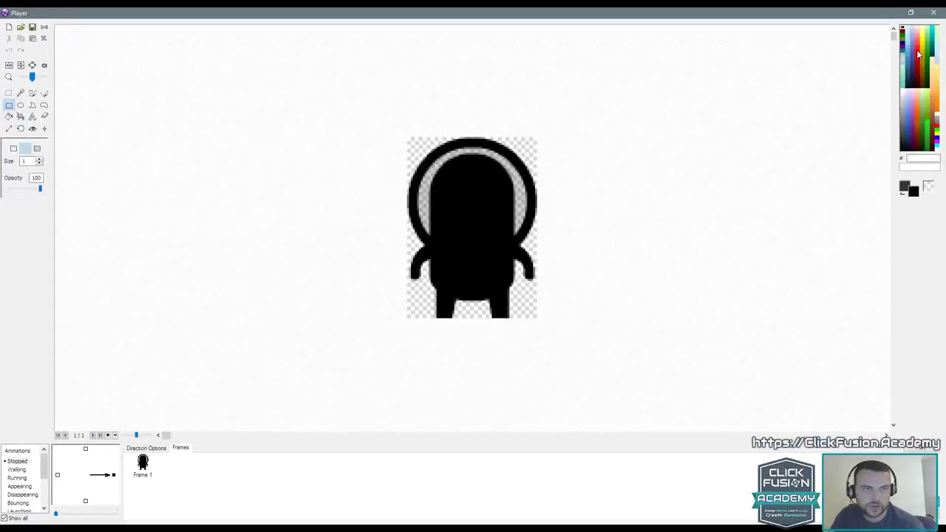
click(918, 53)
mouse_move(433, 120)
mouse_down()
mouse_move(512, 290)
mouse_move(513, 330)
mouse_move(430, 153)
mouse_move(430, 120)
mouse_up()
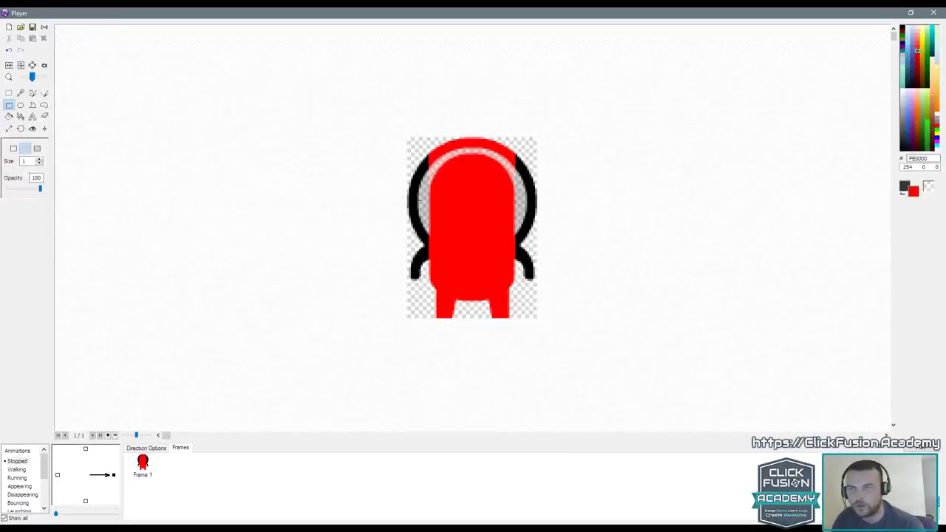
Step: Try to erase the black outline beside the red body and clear the image, and bring the red body back
click(44, 117)
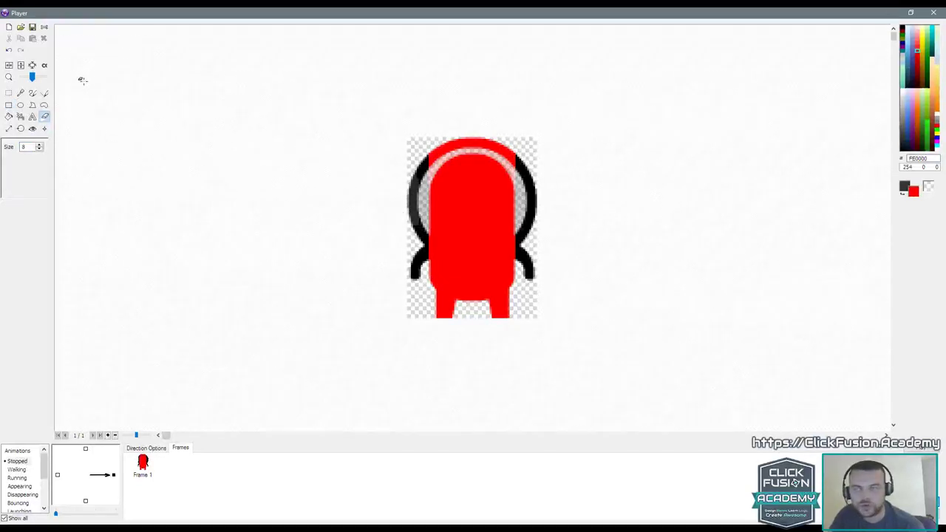
click(9, 93)
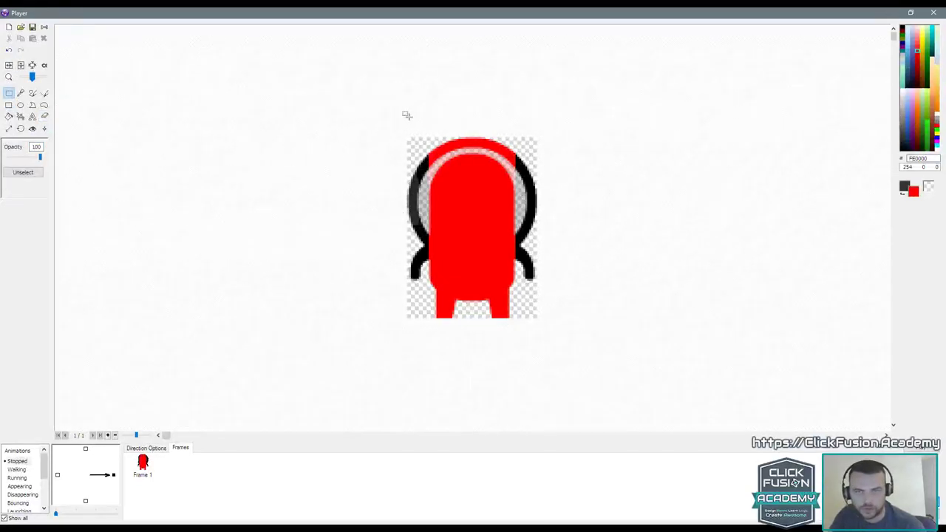
drag(515, 281, 515, 329)
key(Delete)
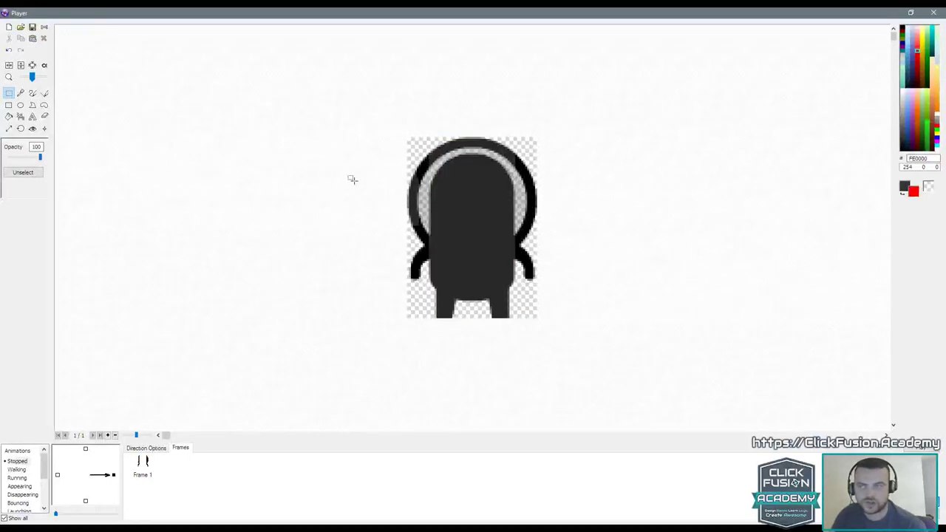
click(9, 38)
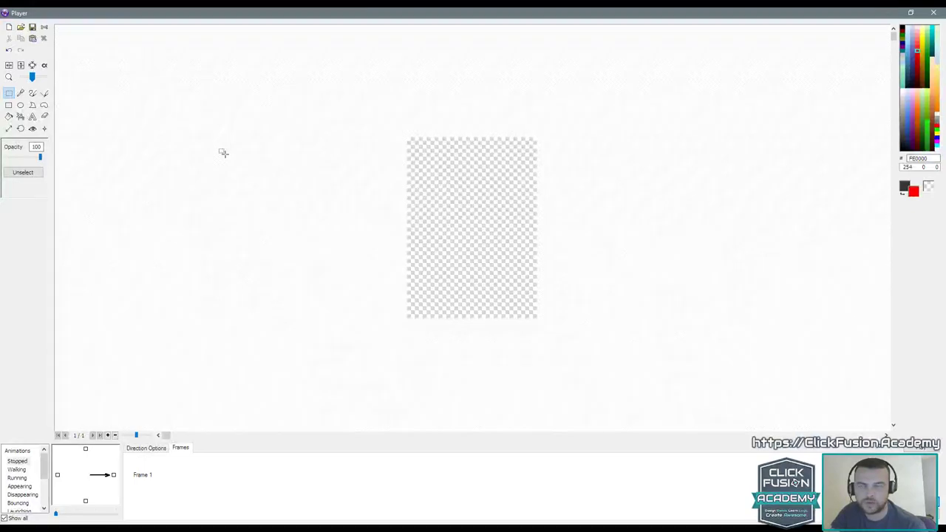
key(ctrl+v)
key(ctrl+y)
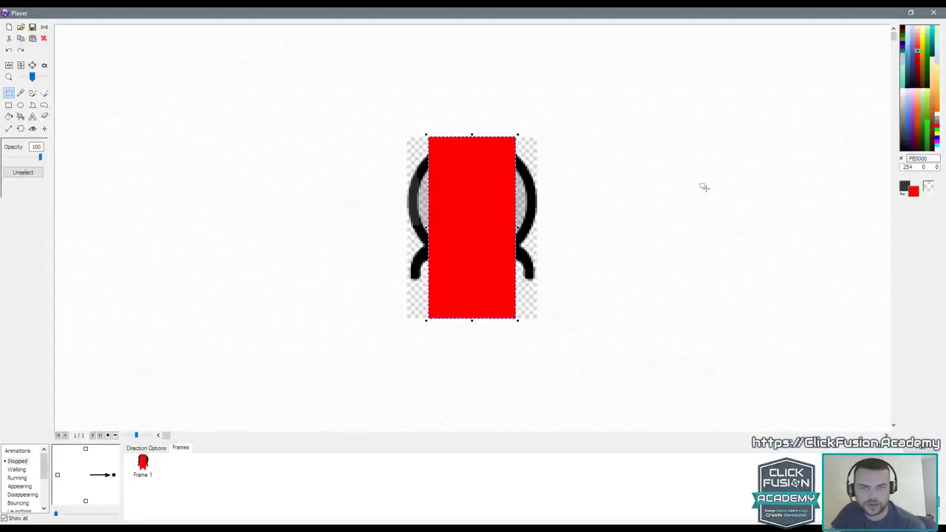
key(ctrl+y)
key(ctrl+z)
key(ctrl+y)
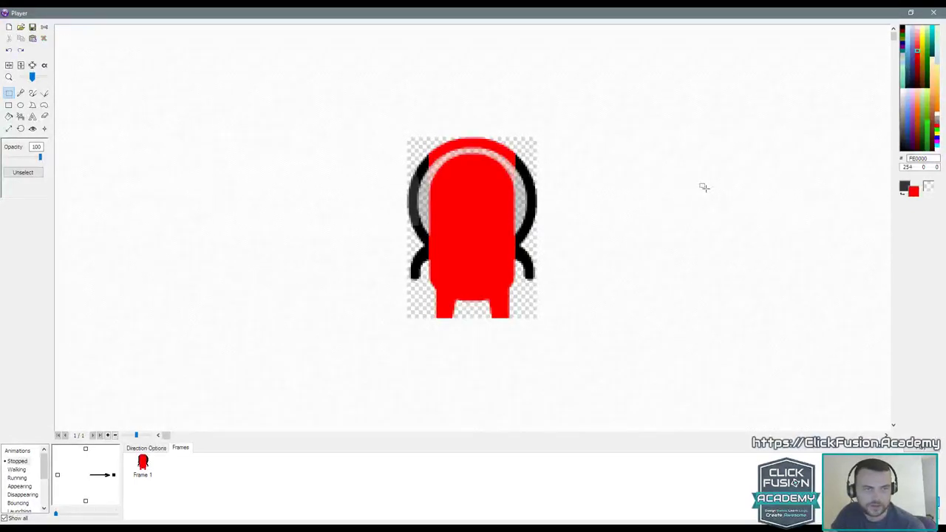
Step: Set the background colour to transparent and switch the image from alpha channel to transparent colour, erasing the alpha channel
right_click(927, 189)
click(905, 188)
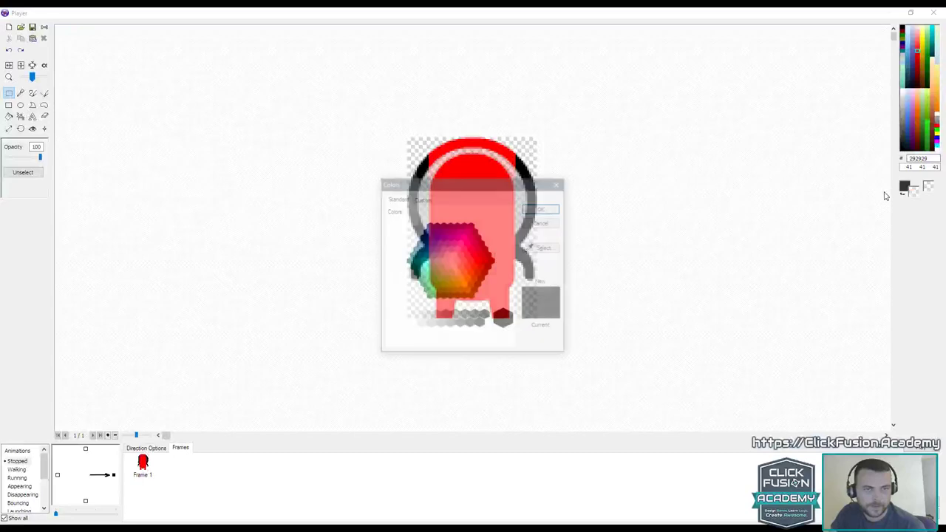
click(544, 224)
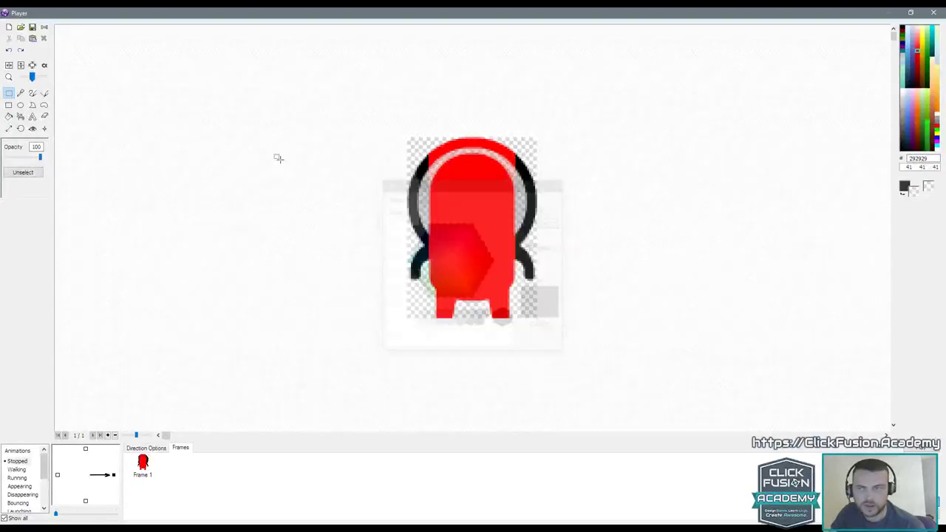
click(44, 65)
click(22, 148)
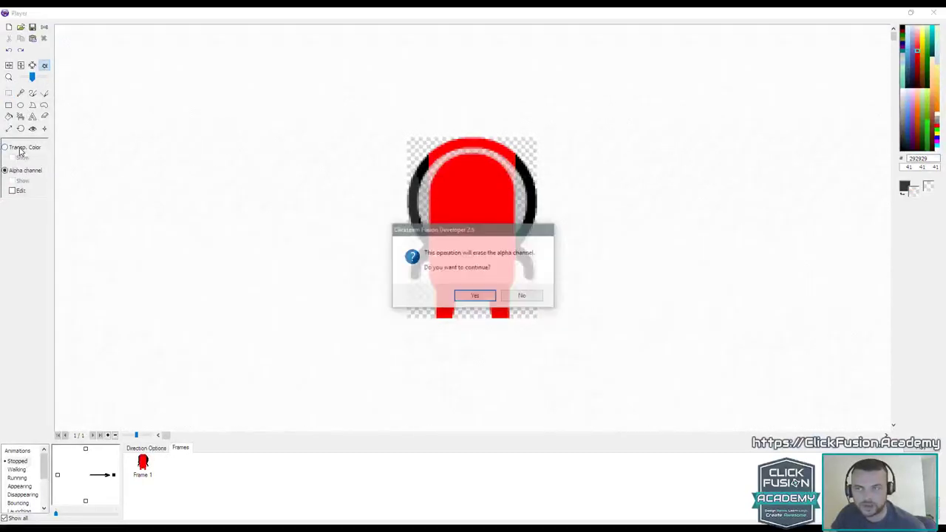
click(477, 294)
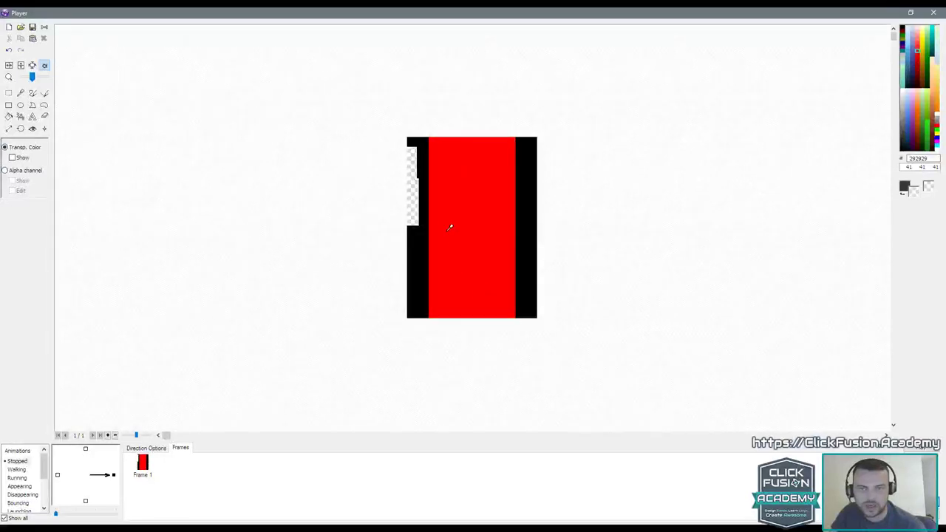
Step: Fill the black areas on both sides of the red rectangle with transparency and accept the Player image
click(9, 117)
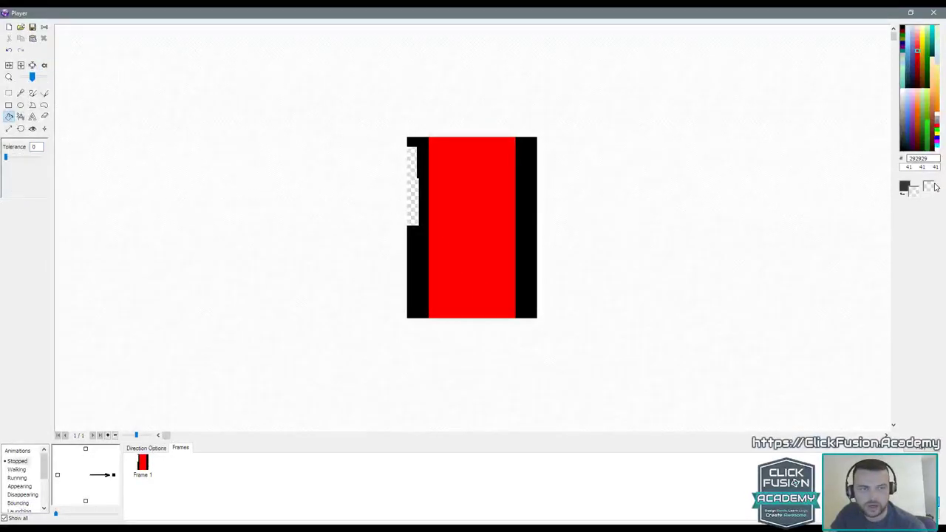
click(532, 198)
click(412, 262)
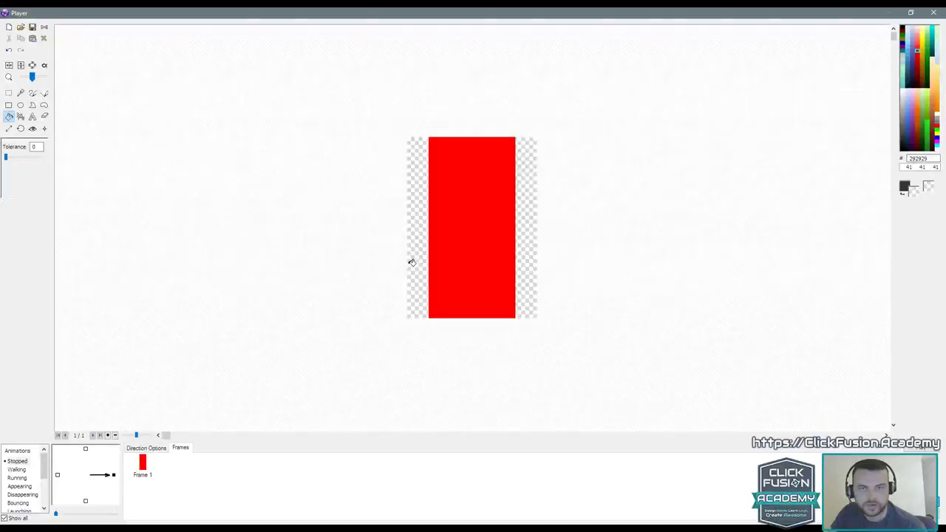
click(921, 502)
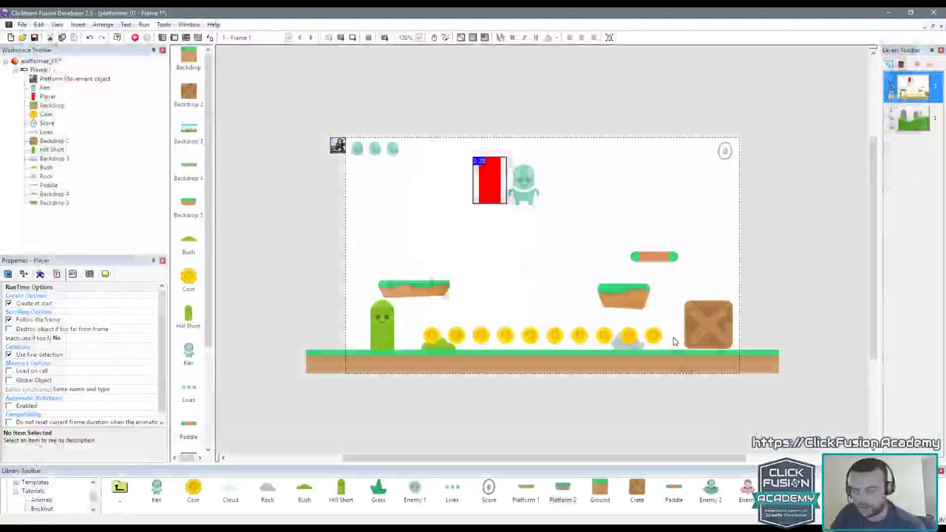
Step: Run the game and test Ken walking through the coins and jumping beside the short floating platform
key(F8)
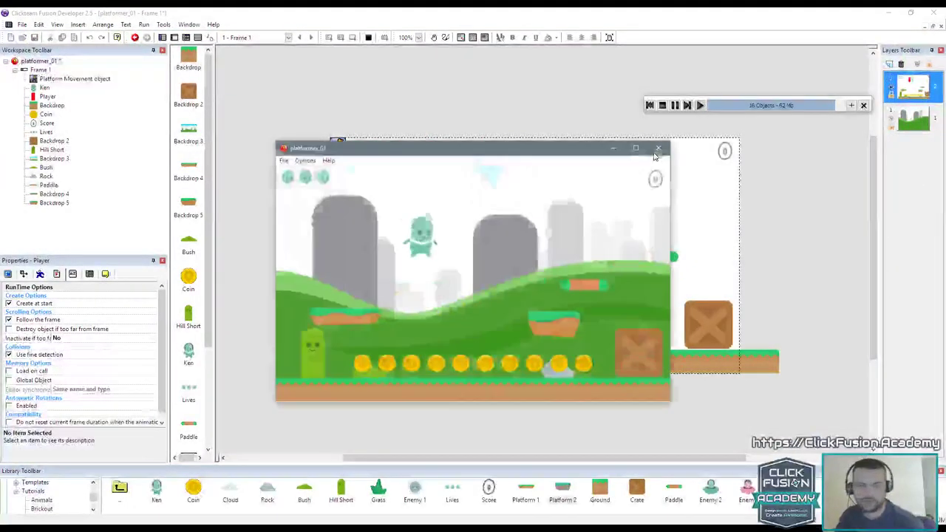
key(Right)
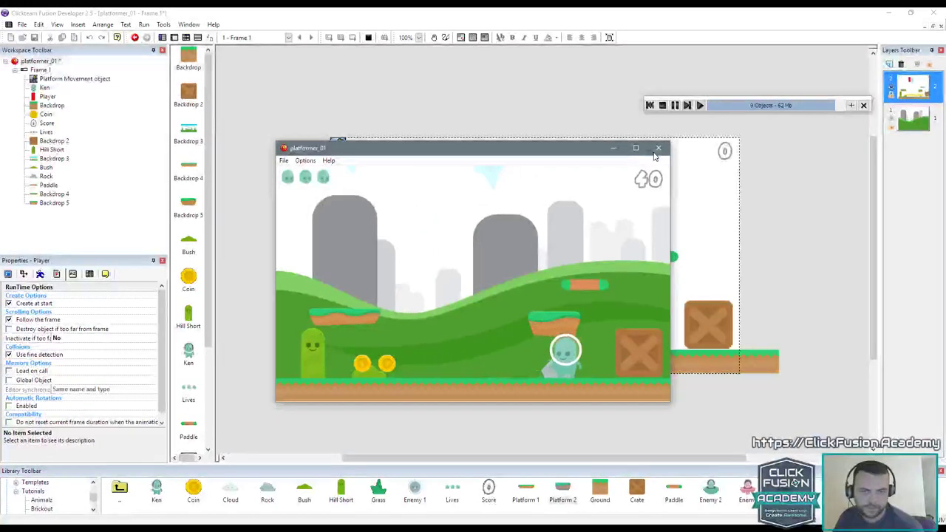
key(Left)
key(Up)
key(Up)
key(Up)
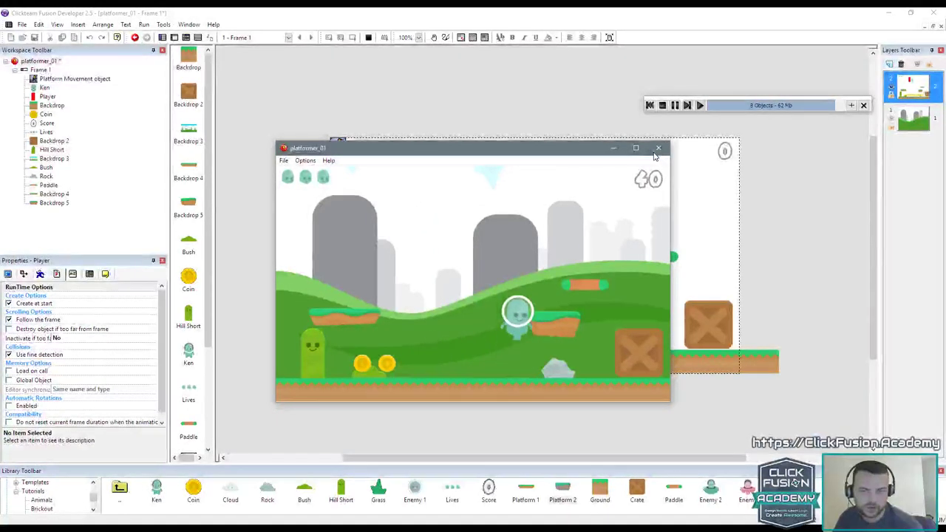
key(Up)
key(Up)
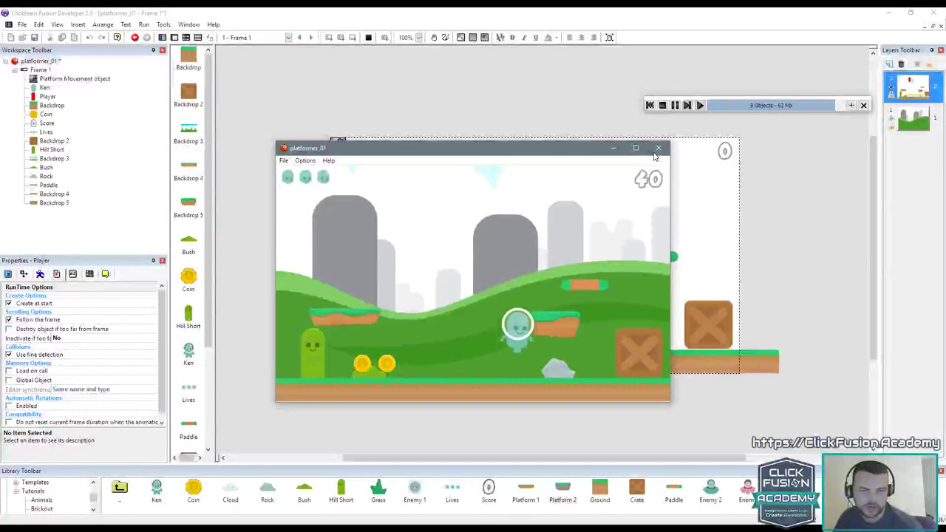
key(Up)
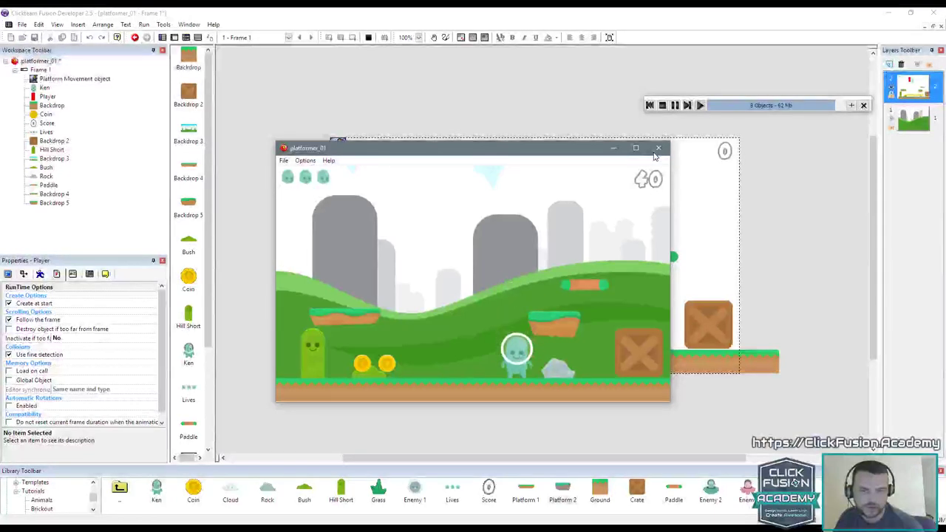
Step: Play-test the character in the running game by collecting a coin, clearing the rock and jumping onto the crate
key(Left)
key(Up)
key(Up)
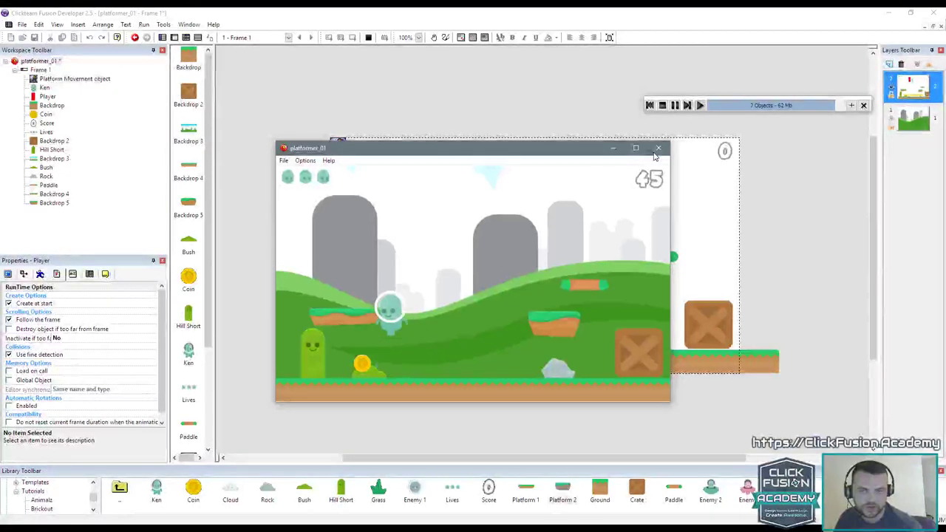
key(Right)
key(Up)
key(Right)
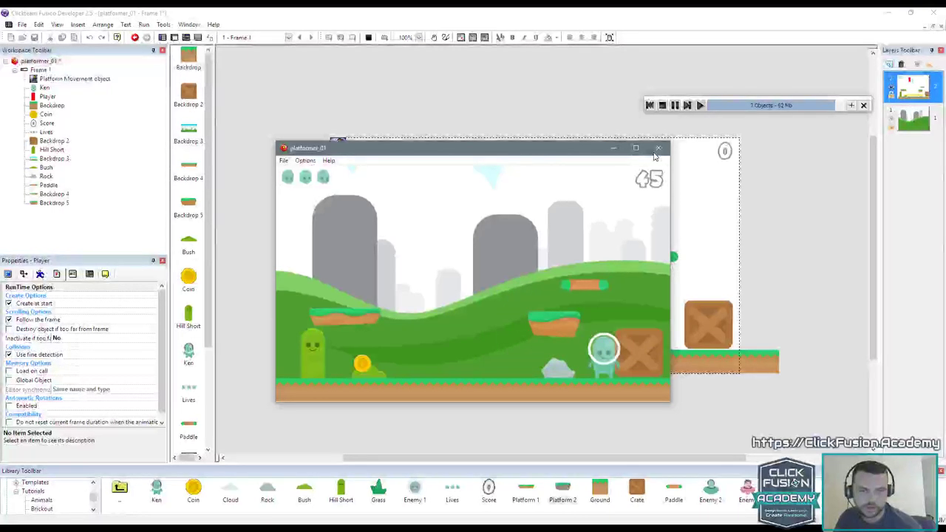
key(Left)
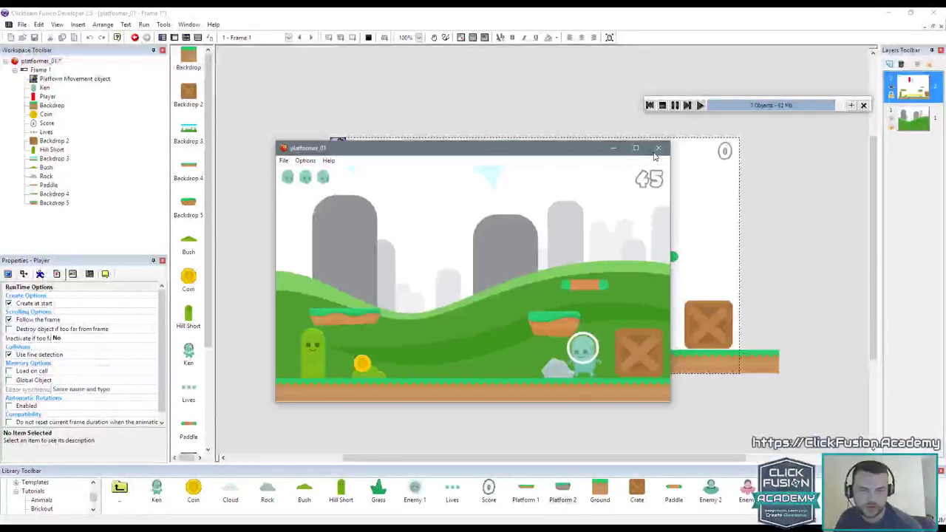
key(Right)
key(Up)
key(Right)
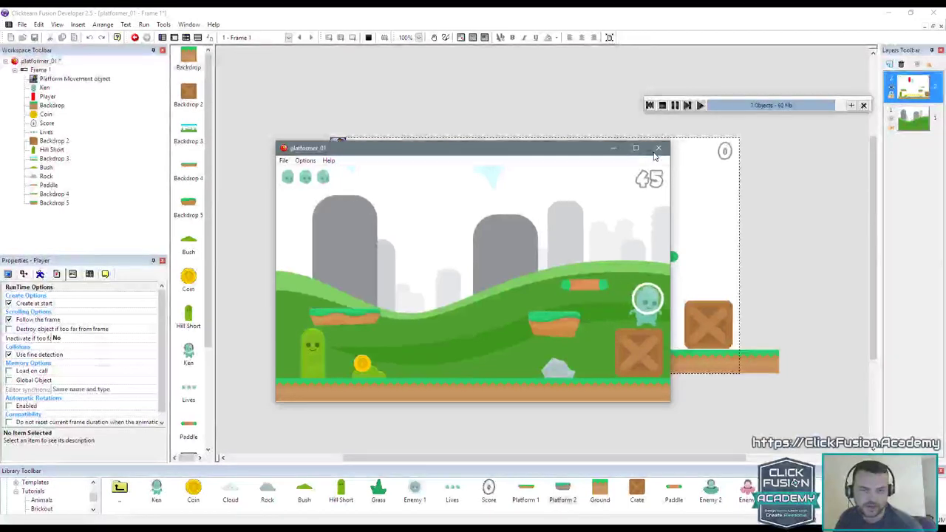
Step: Play-test jumps from the crate across to the floating grass platform above the green hill, and close the test run
key(Up)
key(Left)
key(Right)
key(Left)
key(Up)
key(Right)
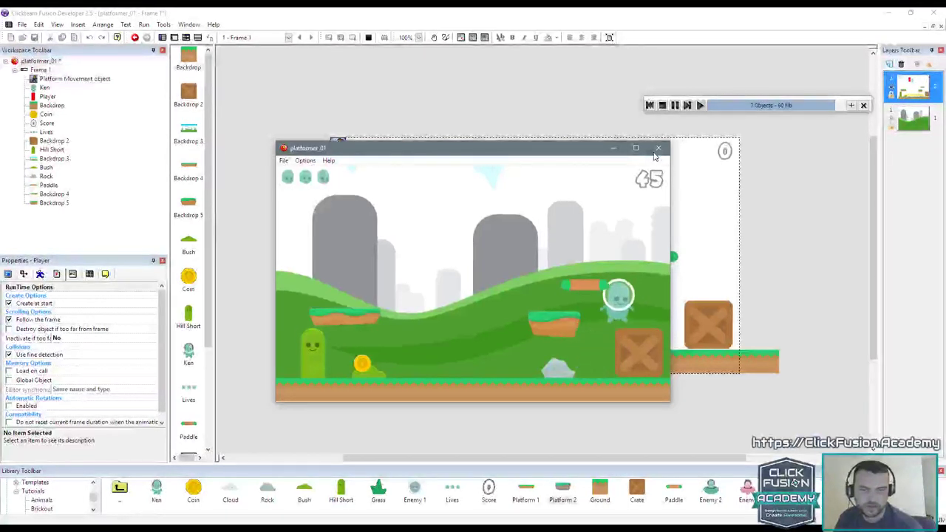
key(Up)
key(Left)
key(Up)
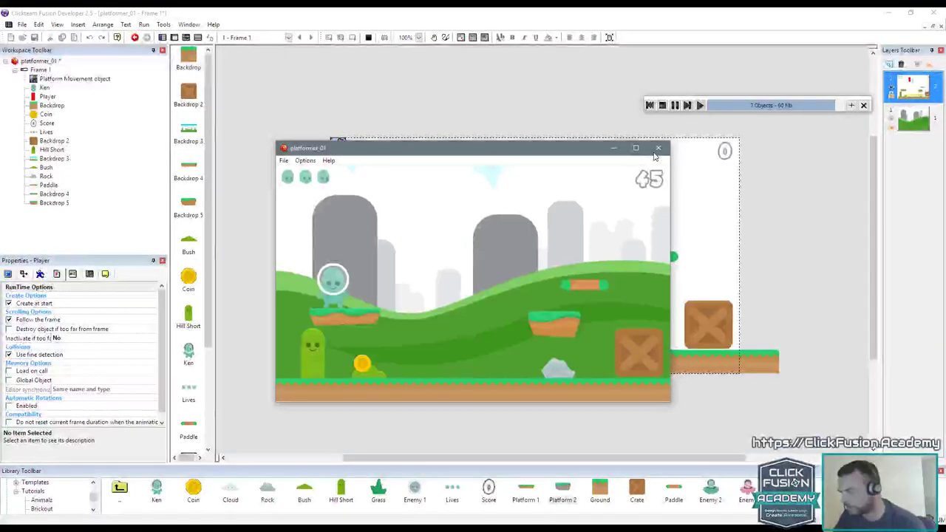
click(656, 151)
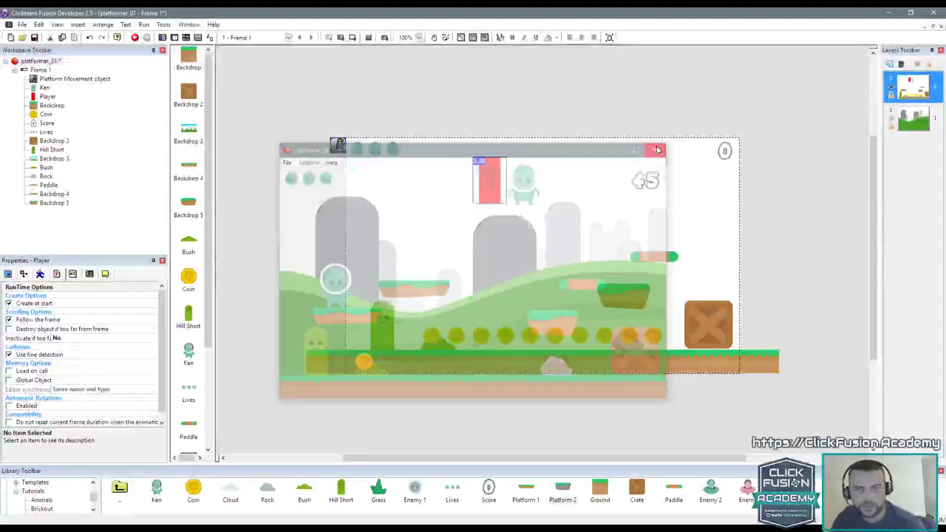
Step: Turn off the application's menu bar and its display on boot-up in the window properties, and test-run the game
click(24, 273)
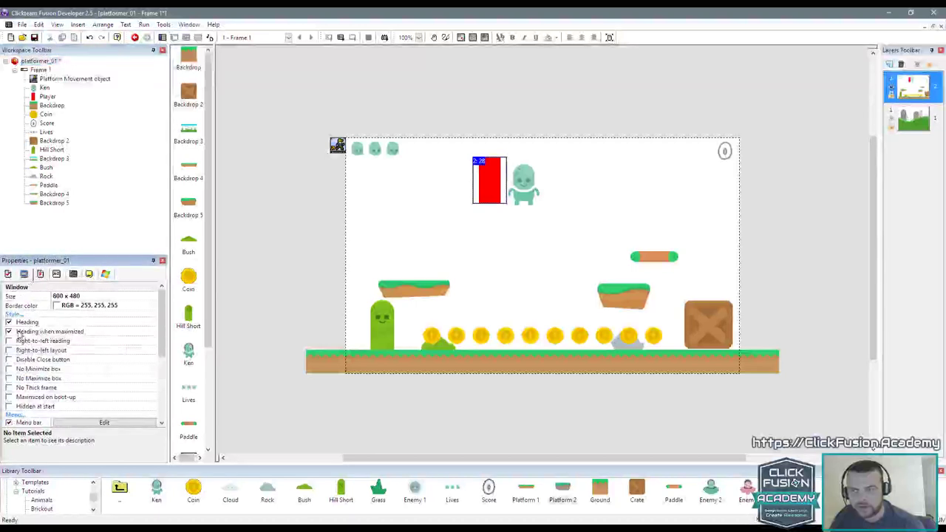
scroll(46, 358, down, 2)
click(9, 361)
click(8, 369)
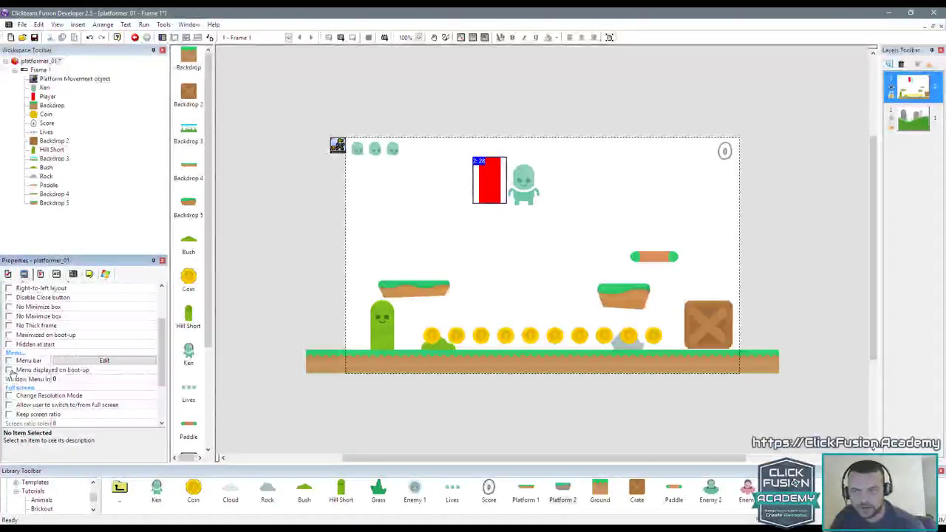
key(F8)
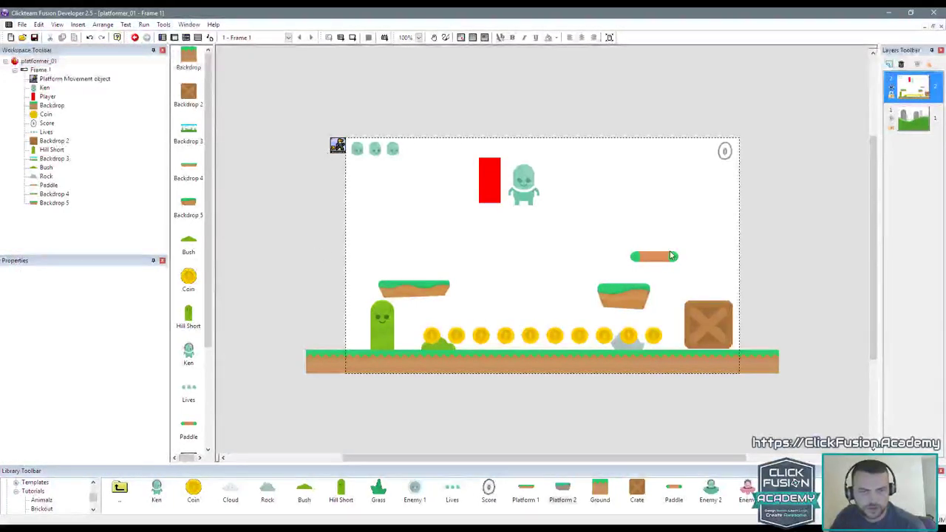
Step: Move the Paddle between the two floating grass platforms and create a backdrop object from it beside the original
drag(671, 255, 527, 275)
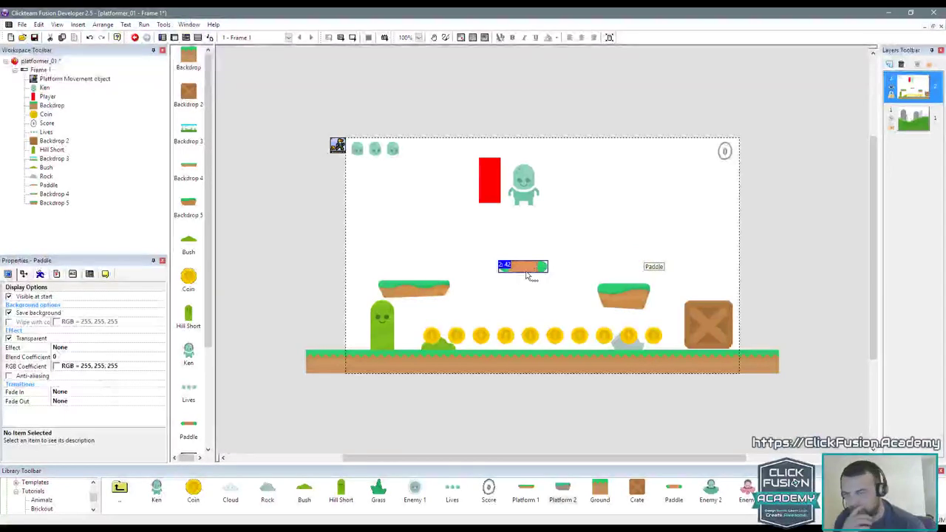
click(105, 273)
click(110, 296)
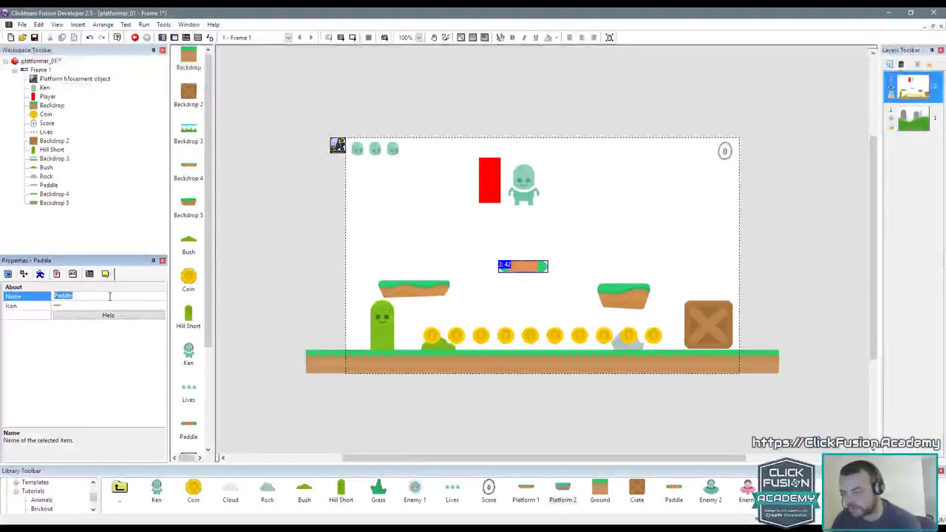
right_click(536, 267)
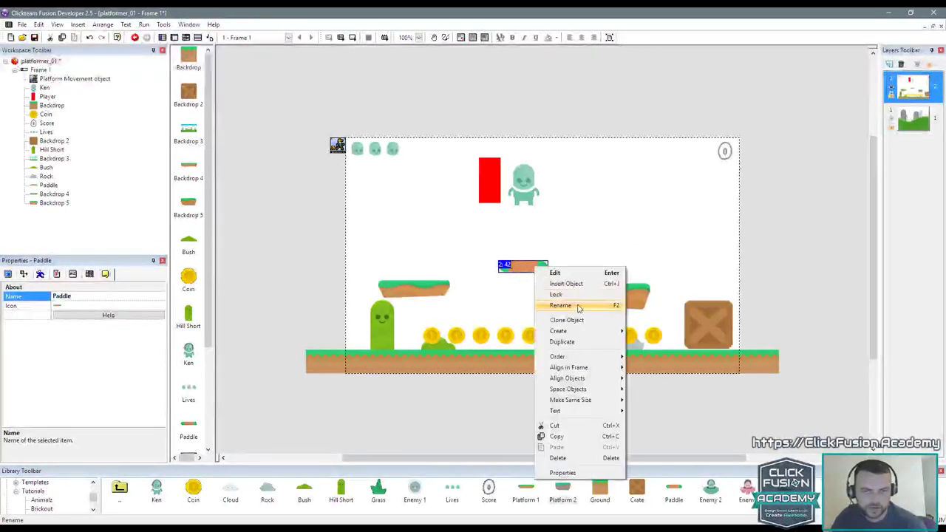
mouse_move(591, 331)
click(668, 343)
click(627, 248)
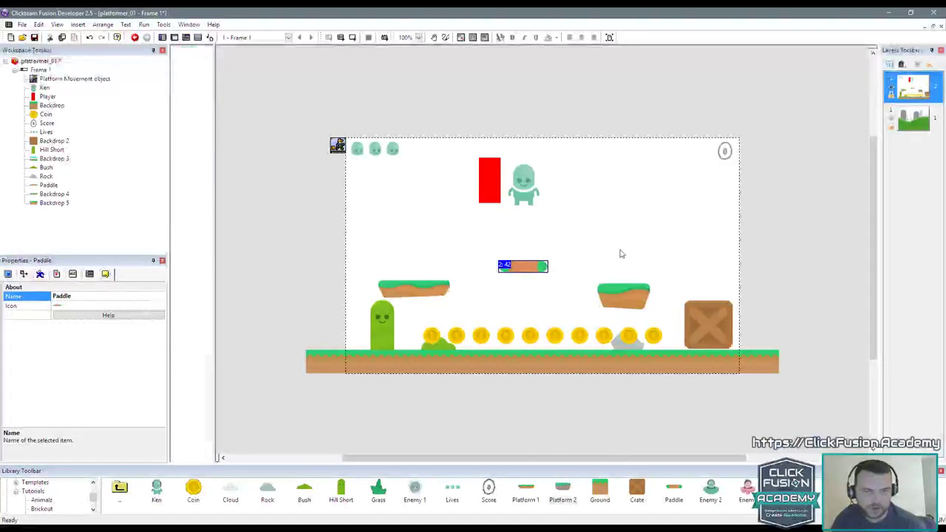
Step: Delete the original Paddle and position its backdrop version midway between the two floating grass platforms
click(526, 269)
key(Delete)
ctrl+drag(645, 257, 514, 291)
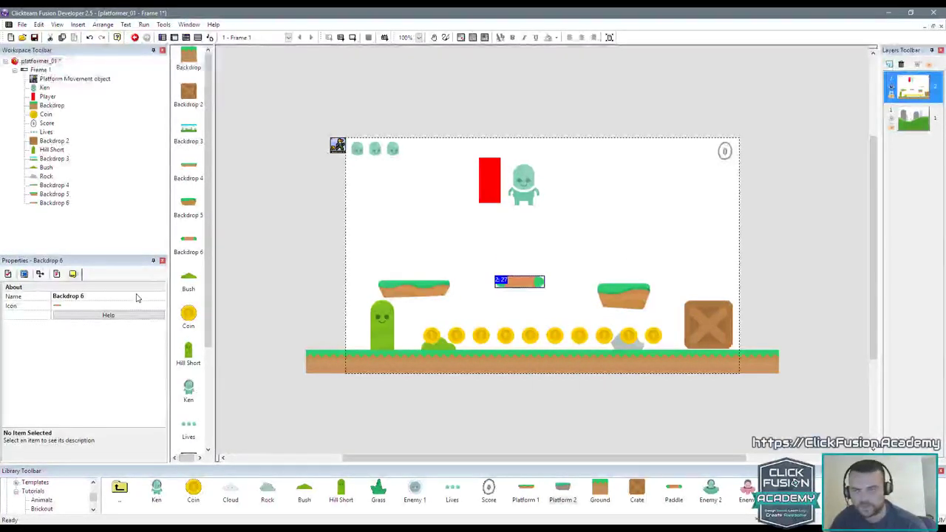
click(132, 295)
click(433, 258)
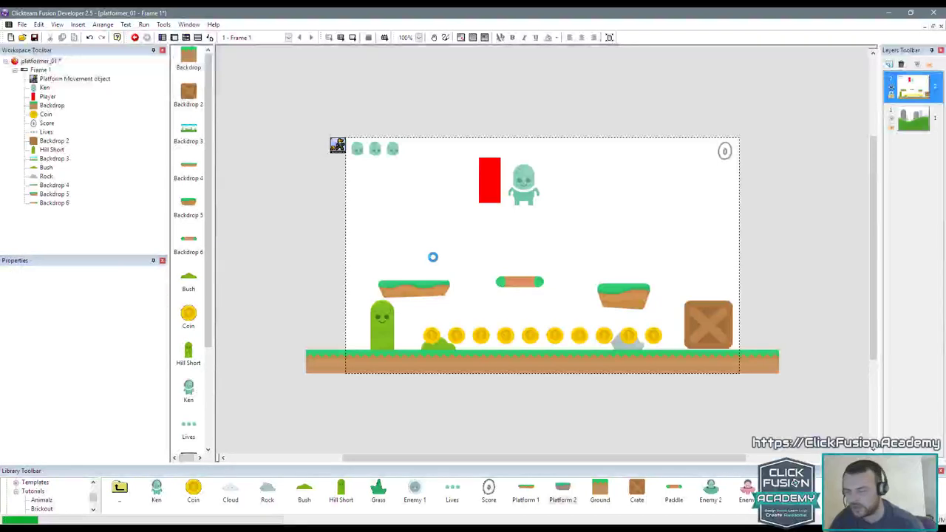
Step: Test-run the game briefly and set the obstacle type of Backdrop 6 to Obstacle
key(F7)
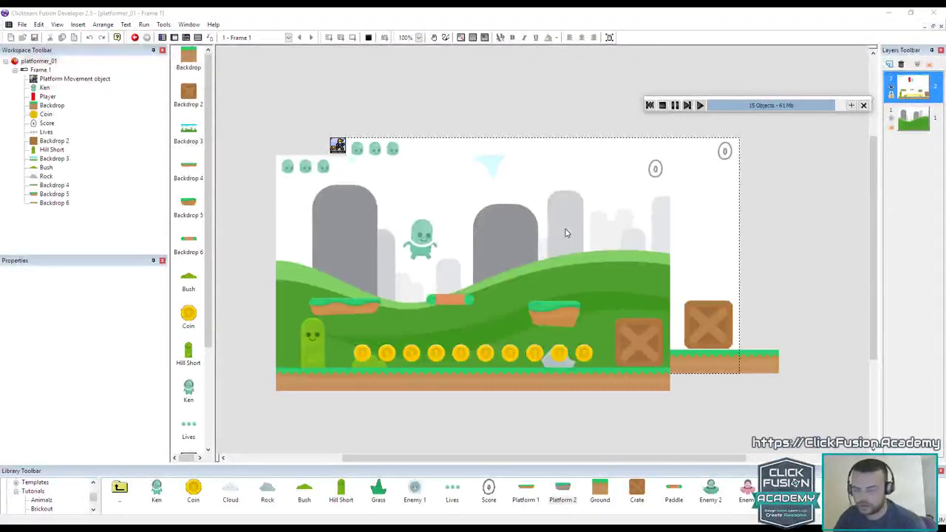
key(alt+F4)
click(535, 285)
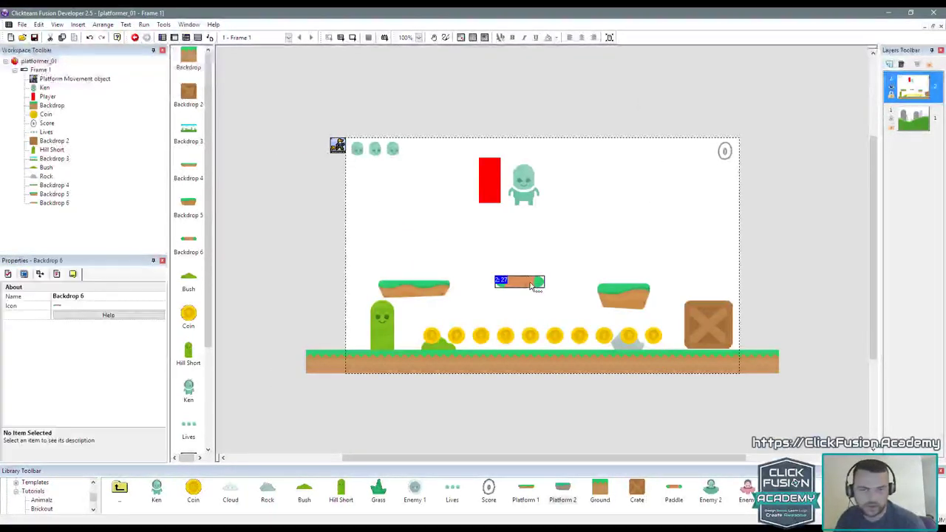
click(57, 274)
click(110, 302)
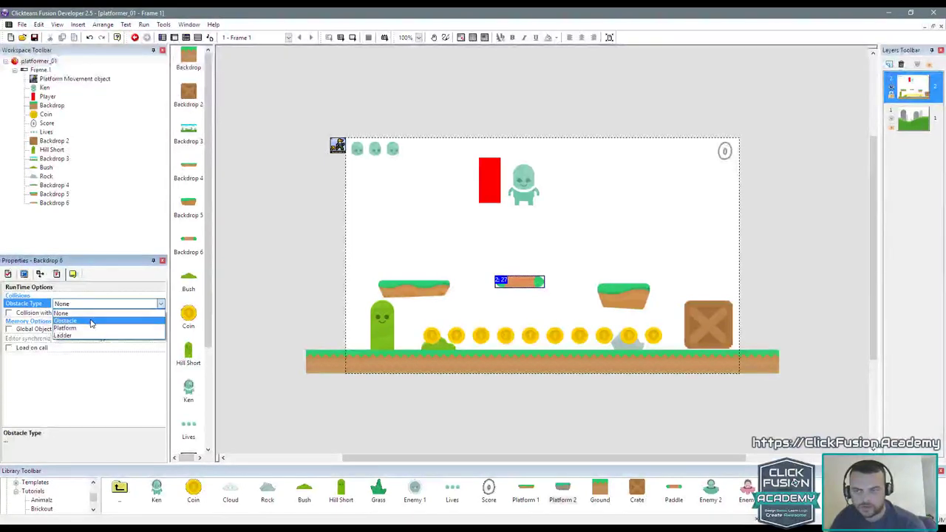
click(89, 321)
click(251, 270)
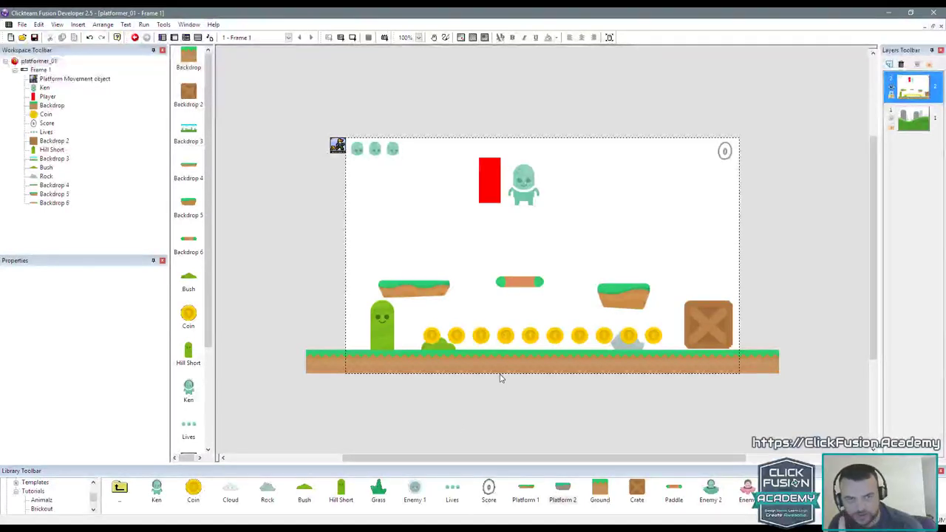
Step: Examine the coin's name, display options and alterable values, and the Score counter's settings
click(454, 337)
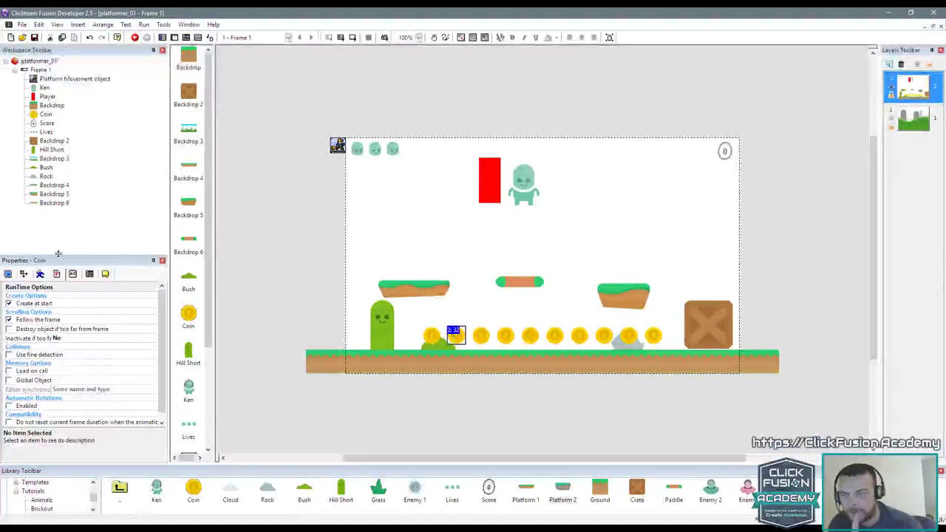
click(105, 274)
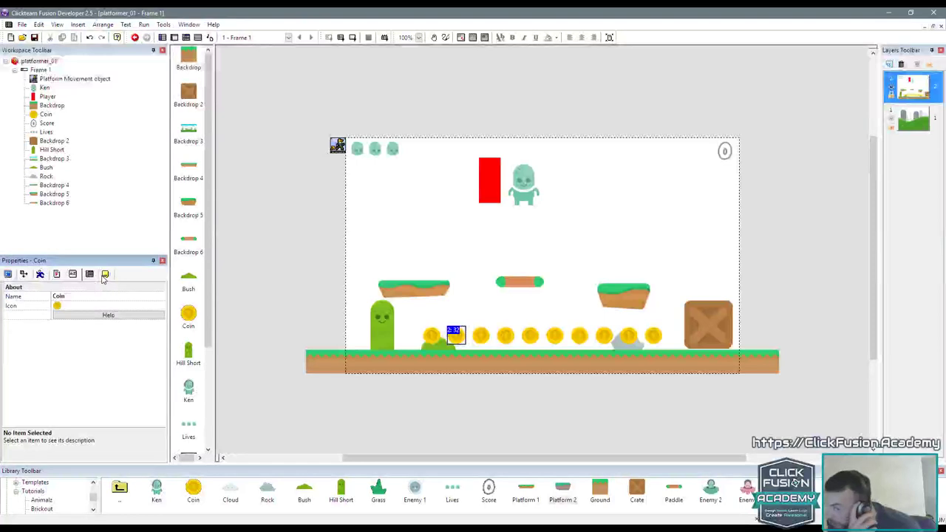
click(8, 274)
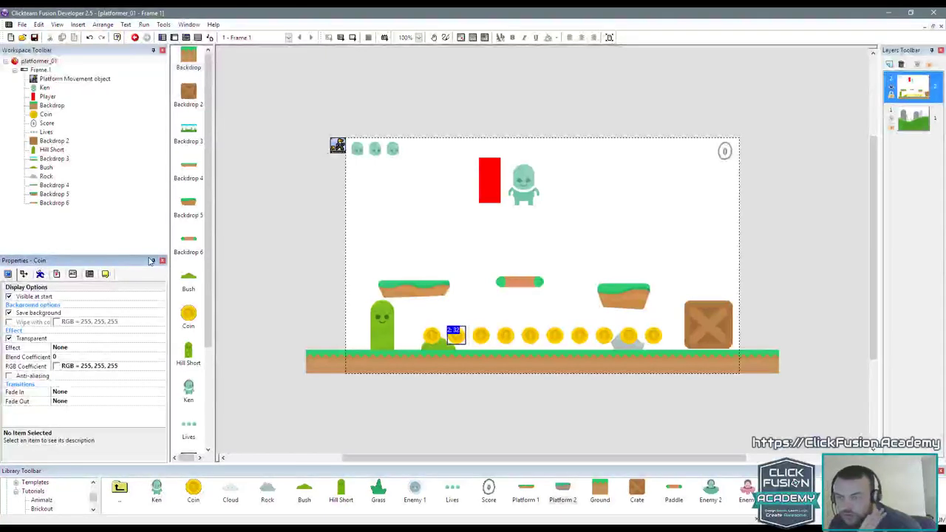
click(89, 274)
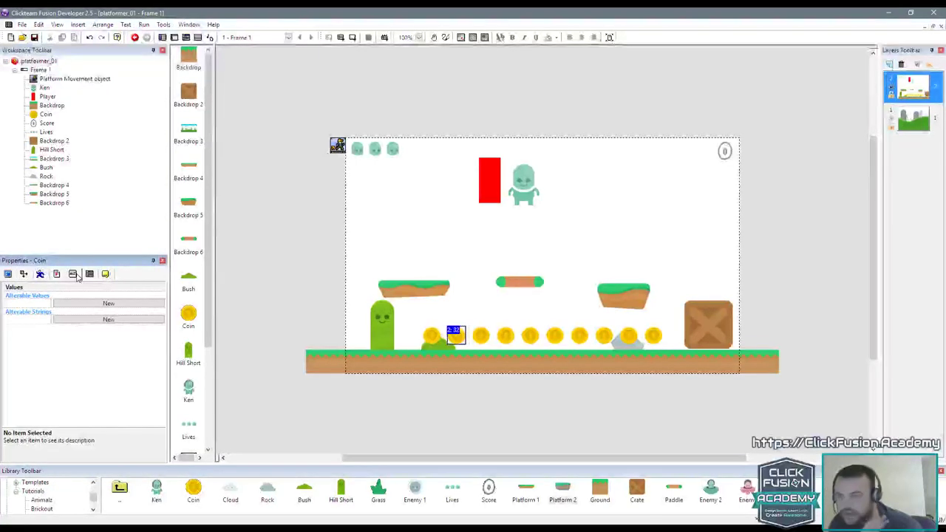
click(278, 251)
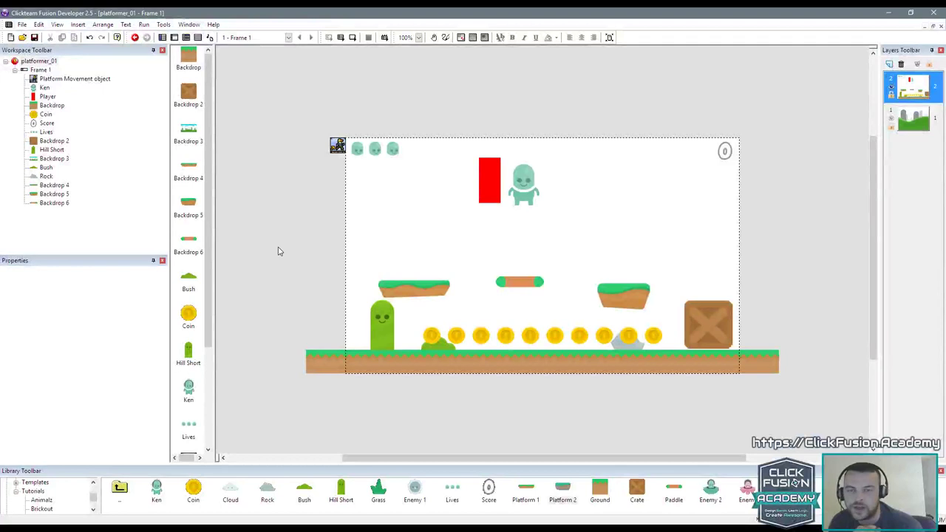
click(505, 335)
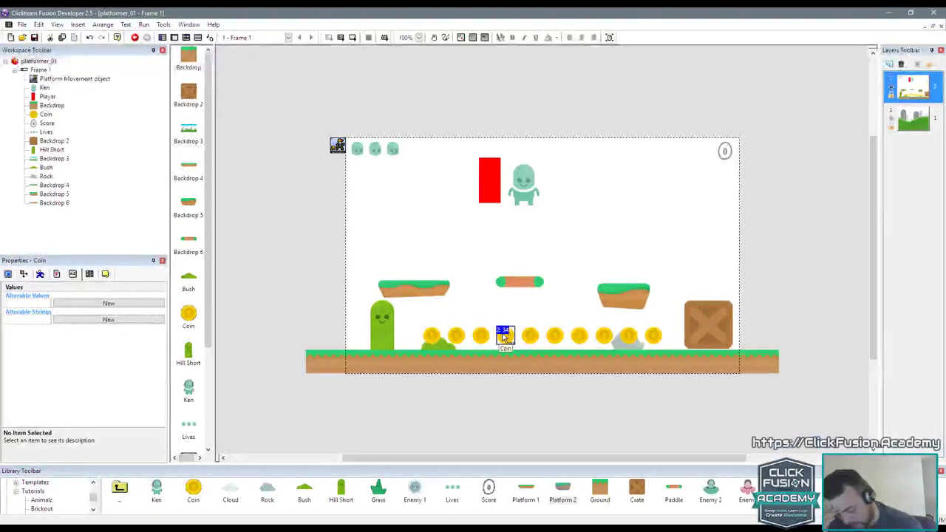
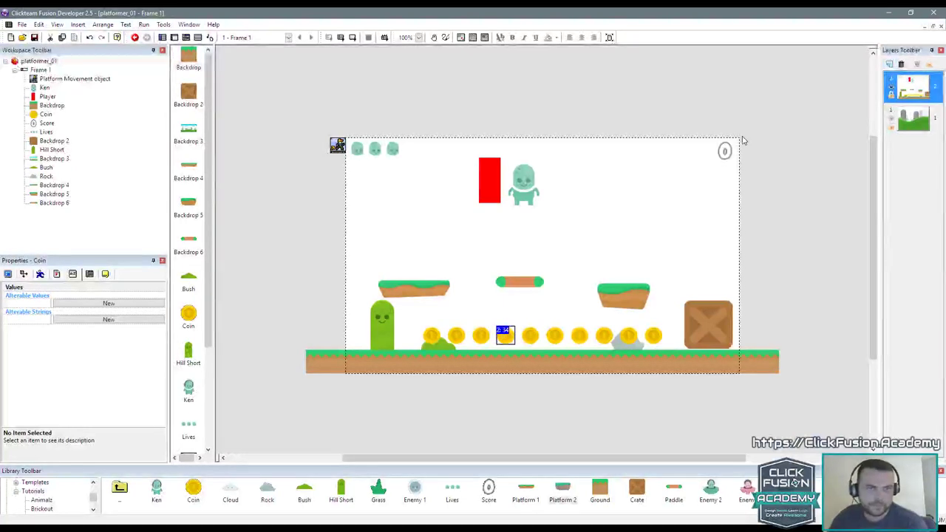
click(725, 152)
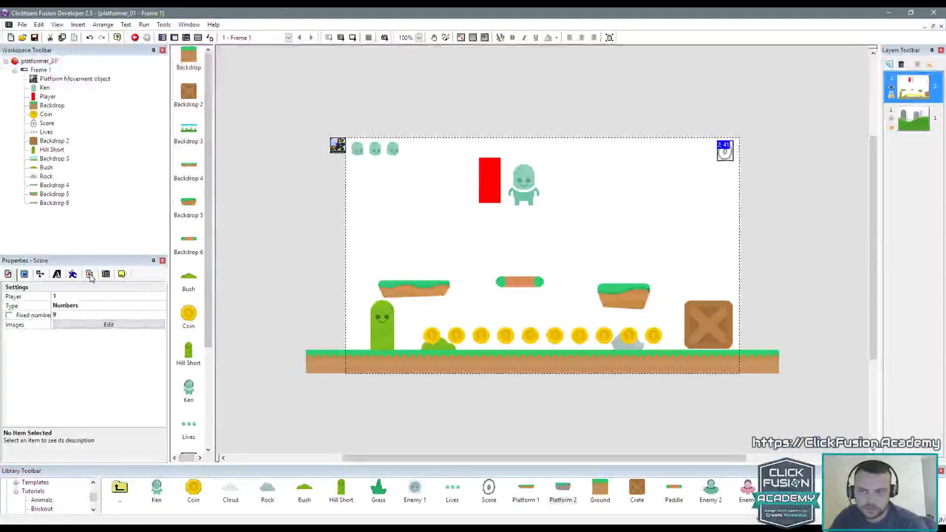
click(321, 231)
Step: Add an alterable value named fade_val to the coin, widening the property name column
click(430, 337)
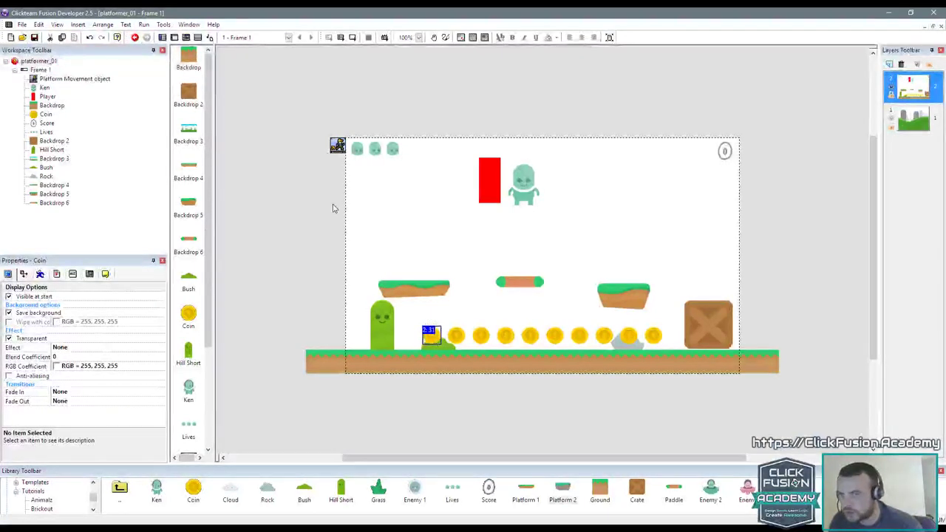
click(73, 275)
drag(52, 303, 64, 304)
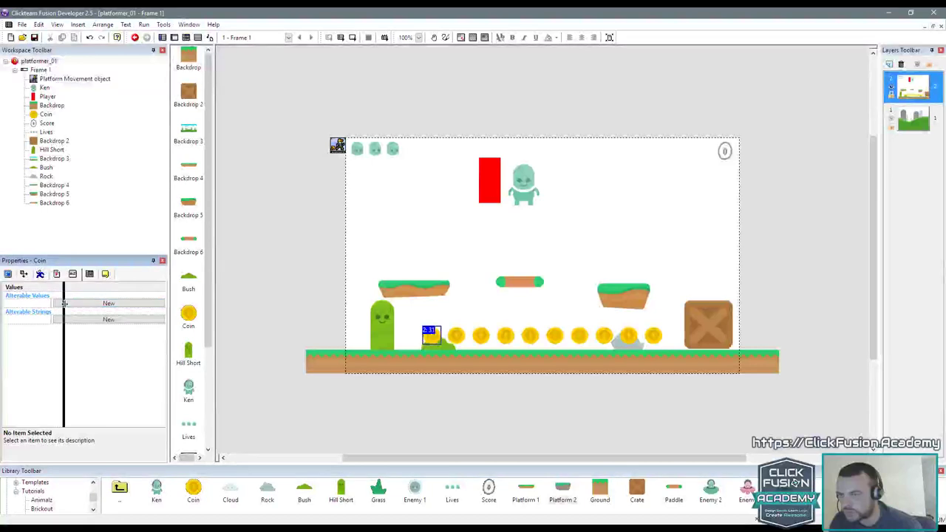
click(79, 308)
click(56, 304)
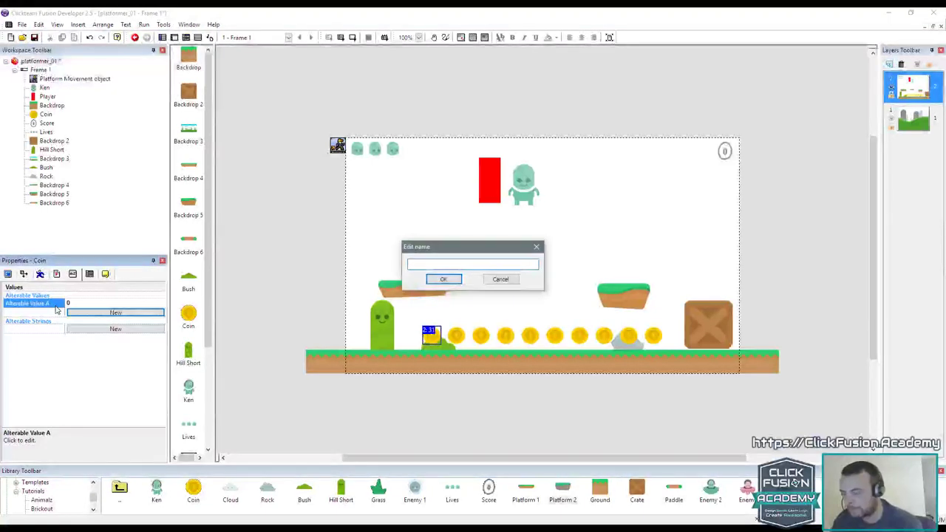
text(fade)
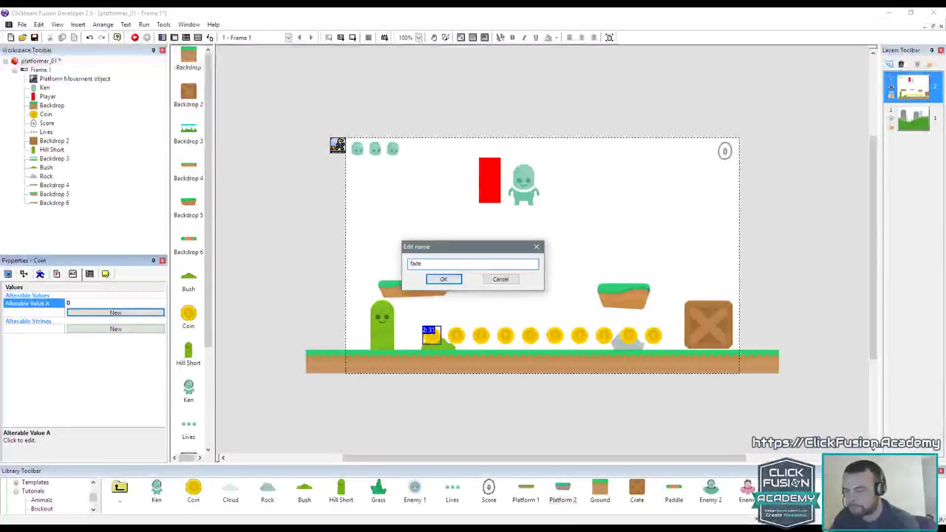
text(_val)
key(Return)
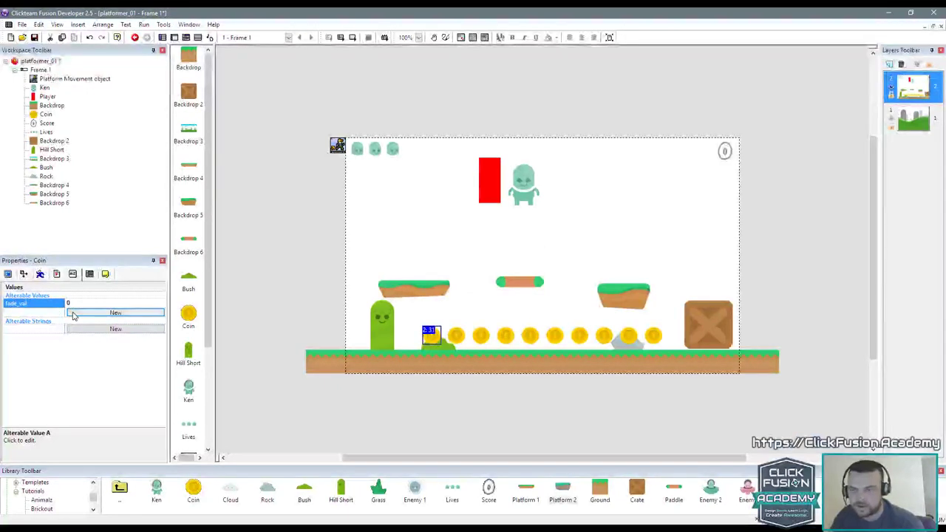
Step: Add a second alterable value to the coin, leaving it with its default name
click(73, 316)
click(58, 313)
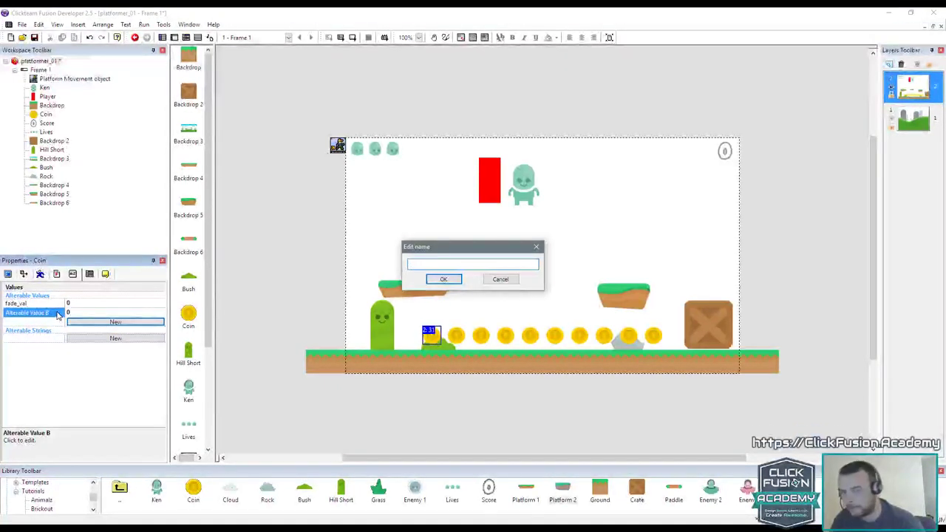
key(Escape)
click(249, 257)
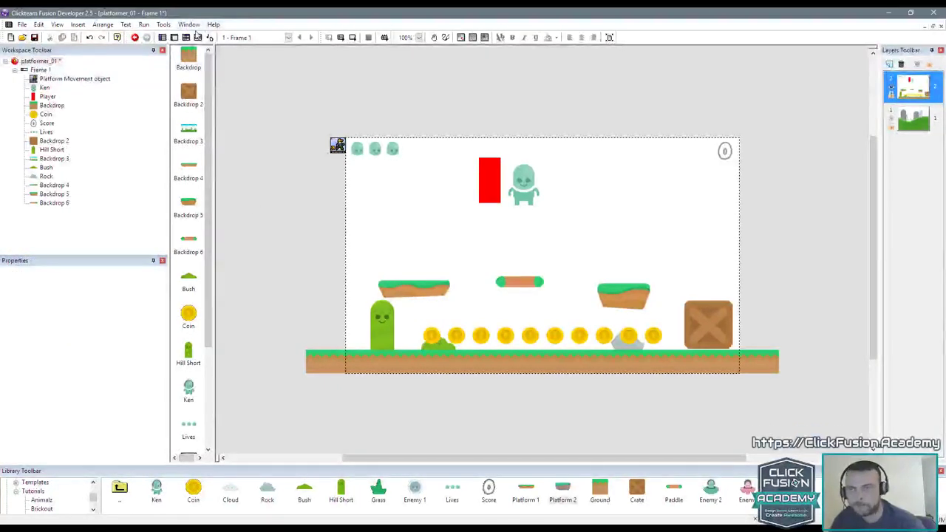
Step: Add a second movement to the first coin and set its type to Bouncing Ball
click(432, 338)
click(39, 275)
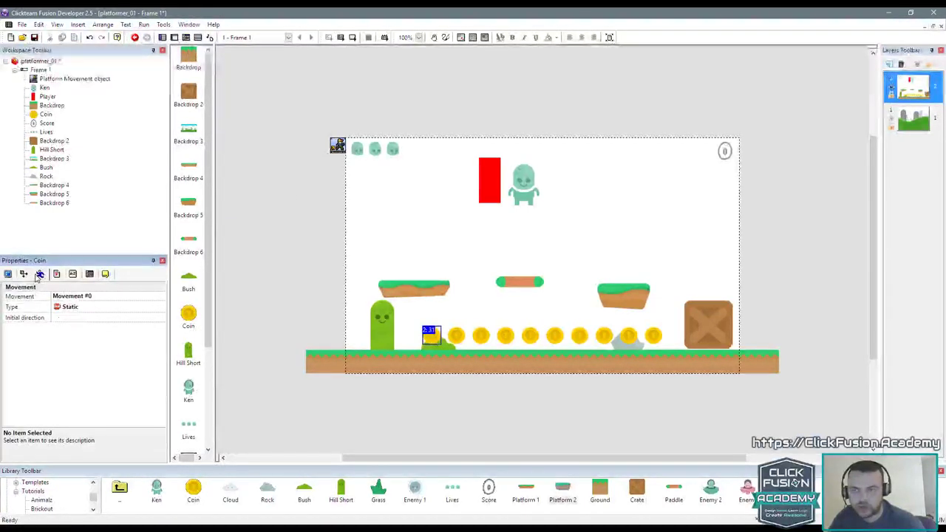
click(95, 296)
click(94, 297)
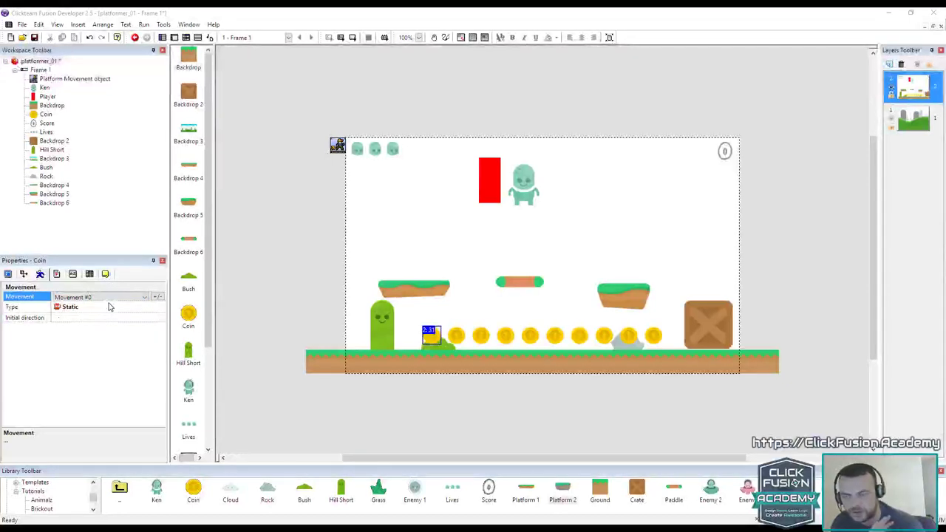
click(156, 297)
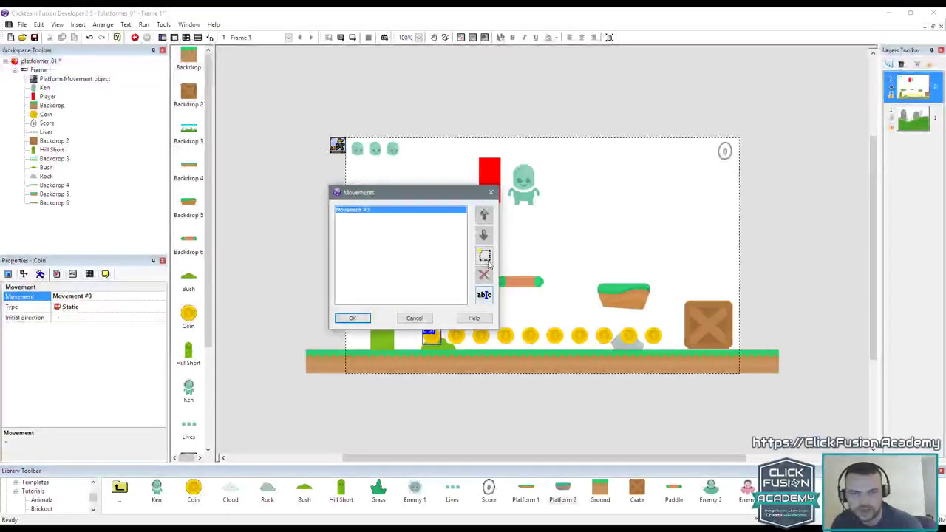
click(353, 318)
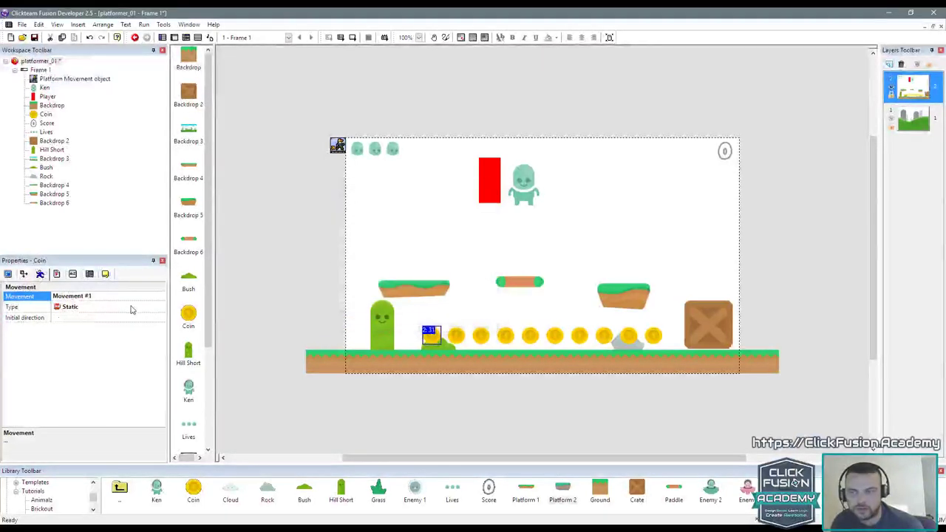
click(122, 307)
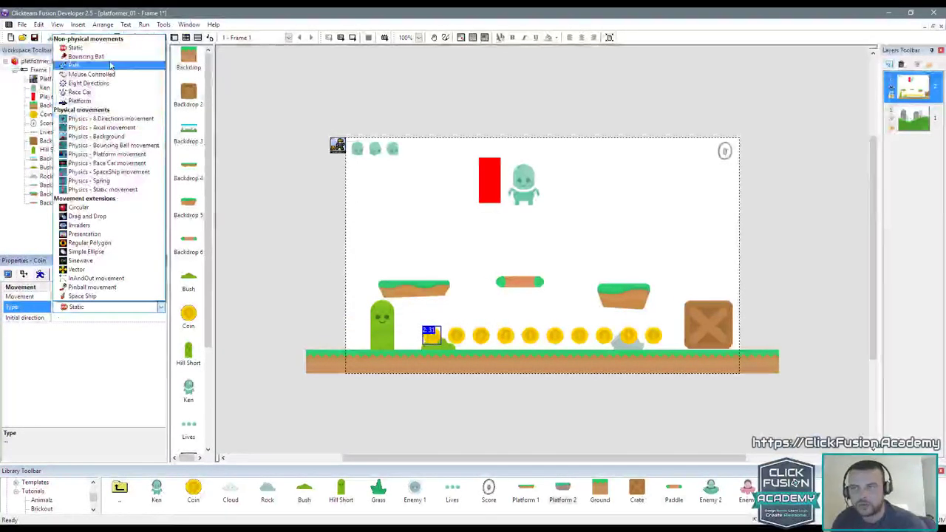
click(86, 56)
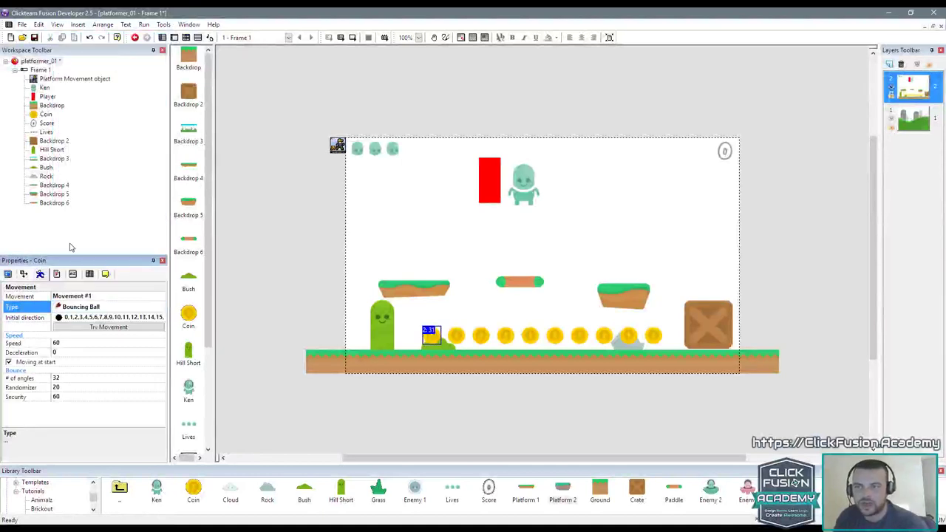
Step: Set the coin's bouncing ball speed to 15, randomizer to 0 and security to 100
click(78, 344)
text(5)
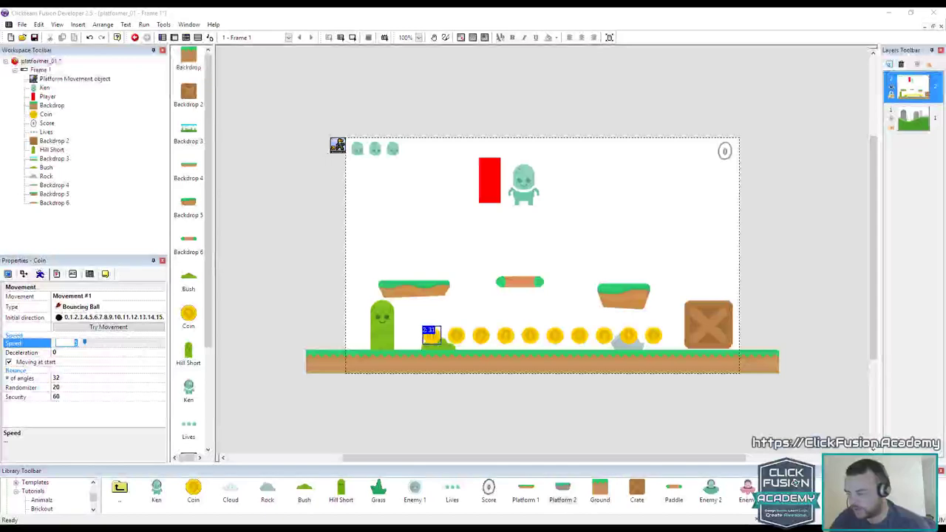
text(5)
key(Return)
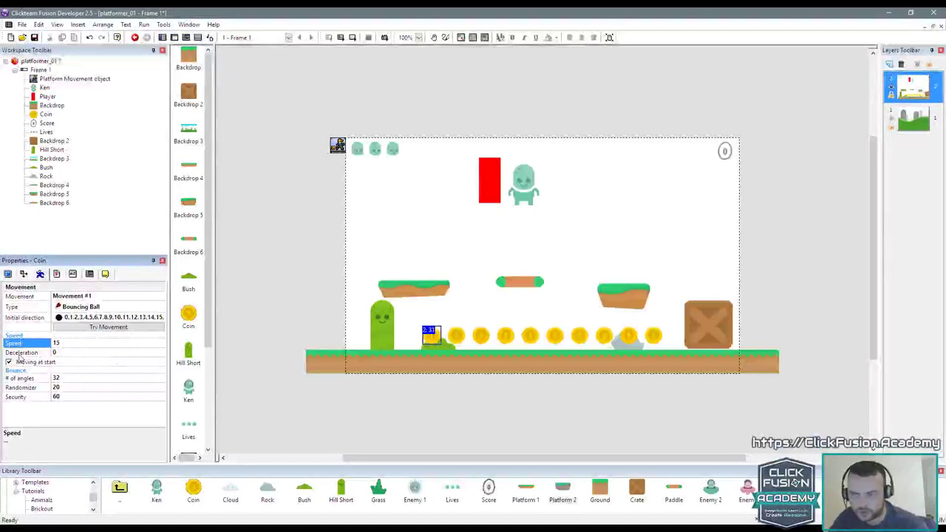
click(86, 385)
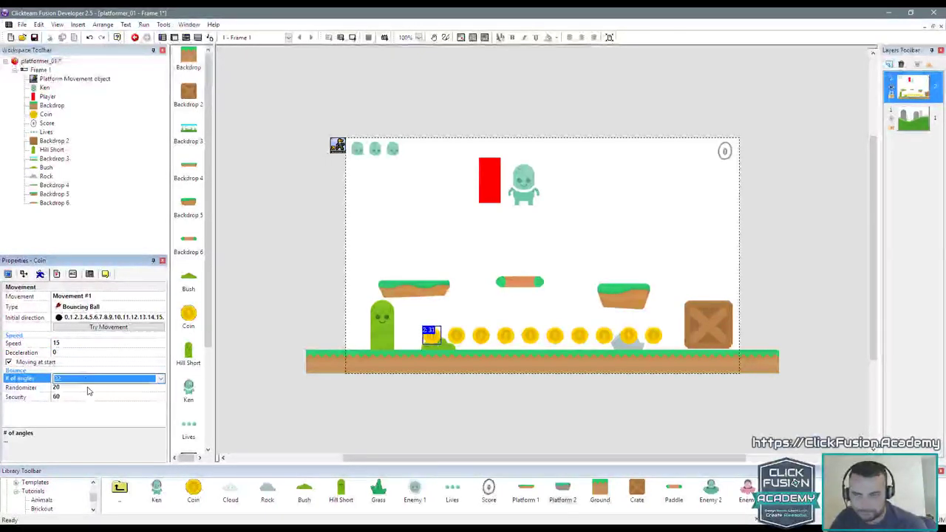
text(0)
key(Return)
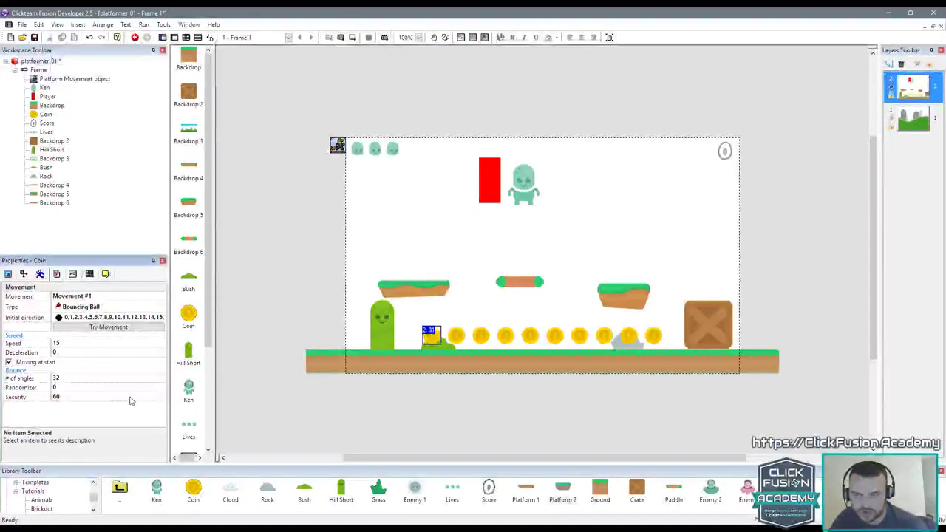
click(129, 398)
drag(146, 400, 169, 397)
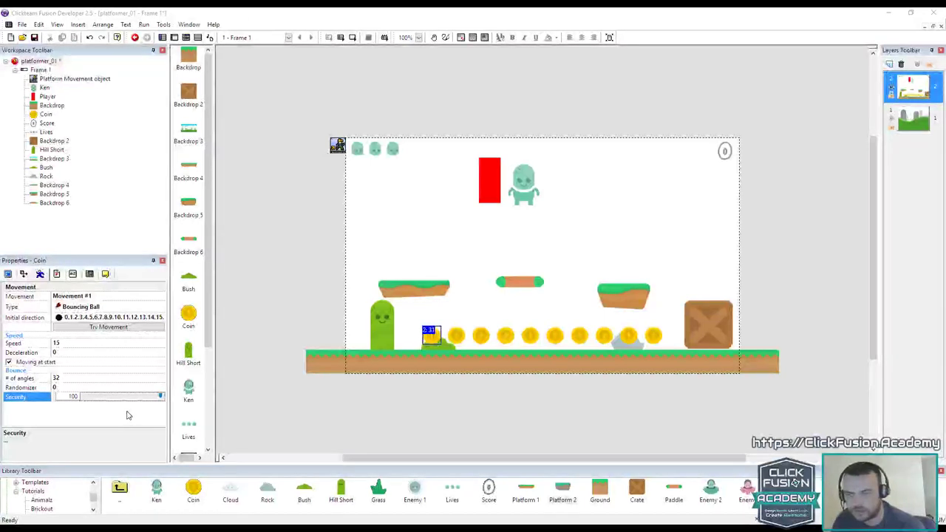
click(282, 283)
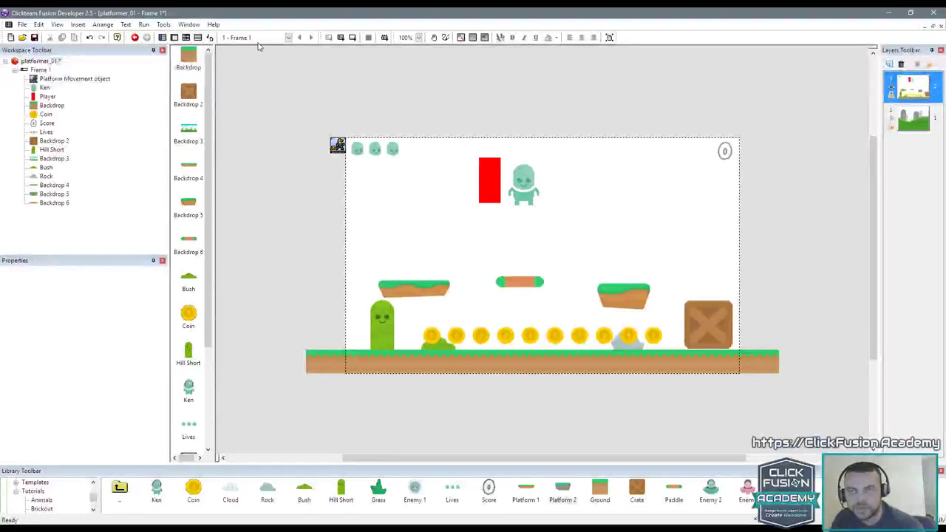
Step: Delete the coin's Destroy action from the Ken and coin collision event in the event editor
click(187, 37)
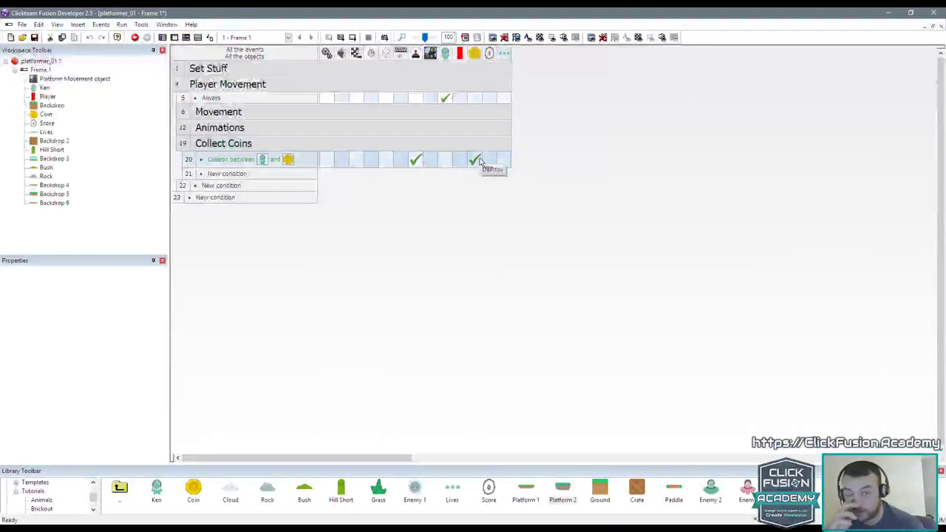
click(466, 161)
click(473, 162)
key(Delete)
Step: Add an alterable value named trigger to the coin in the frame editor
click(174, 38)
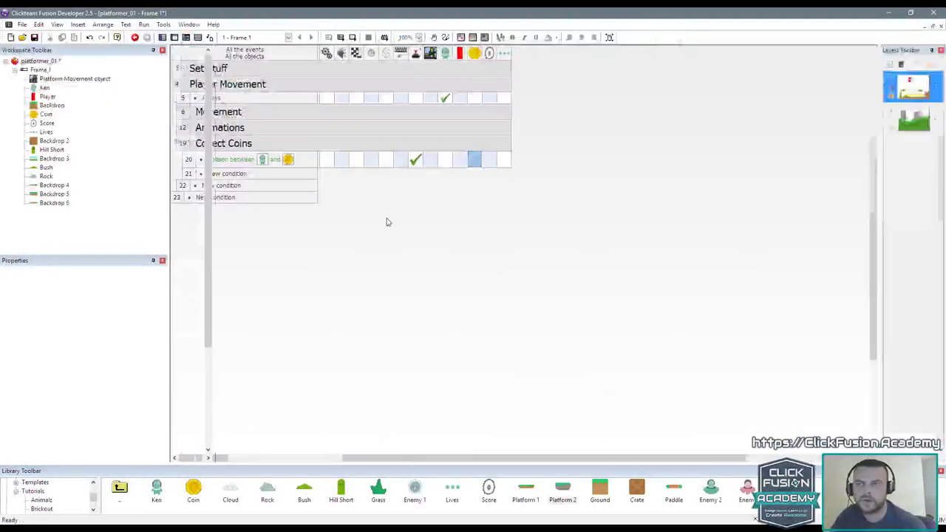
click(427, 334)
click(74, 275)
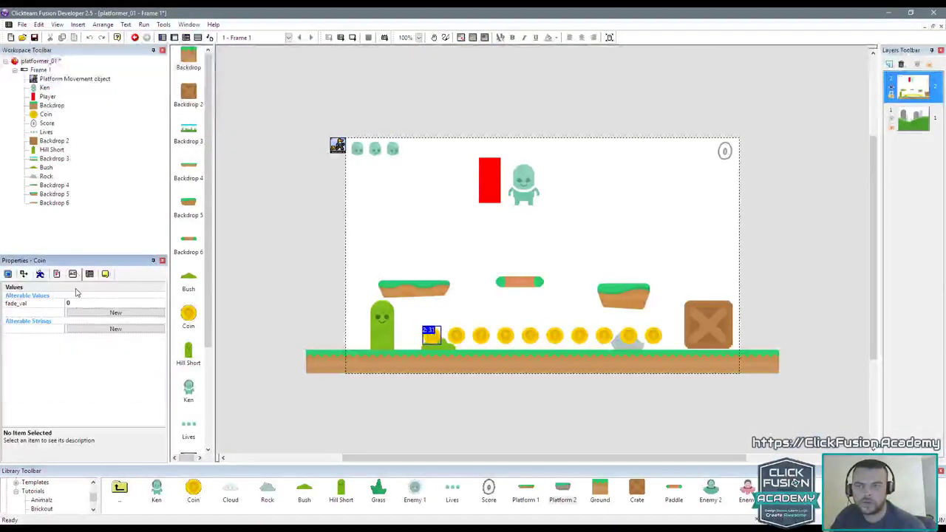
click(49, 317)
click(72, 315)
double_click(53, 313)
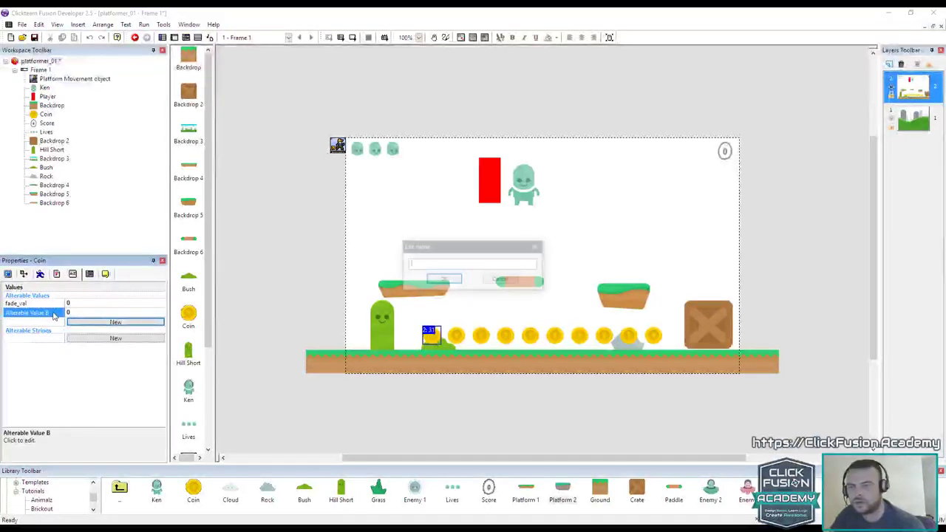
text(trigger)
key(Return)
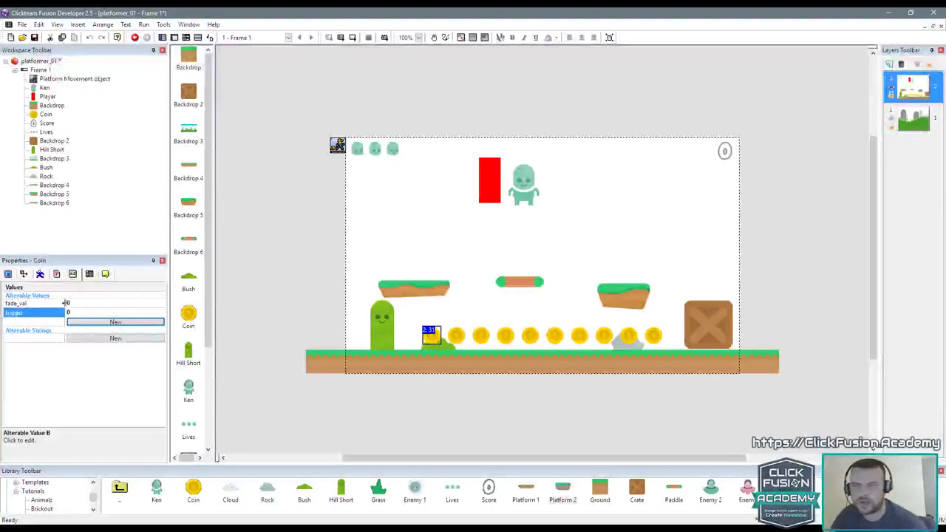
Step: Add an action to the Ken and coin collision event that sets the coin's trigger value to 1
click(186, 38)
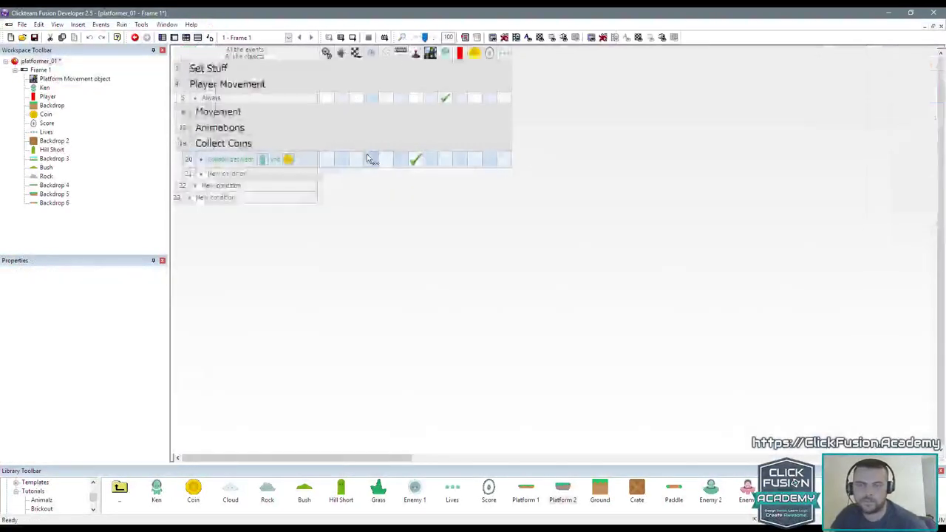
right_click(477, 161)
mouse_move(517, 252)
click(584, 252)
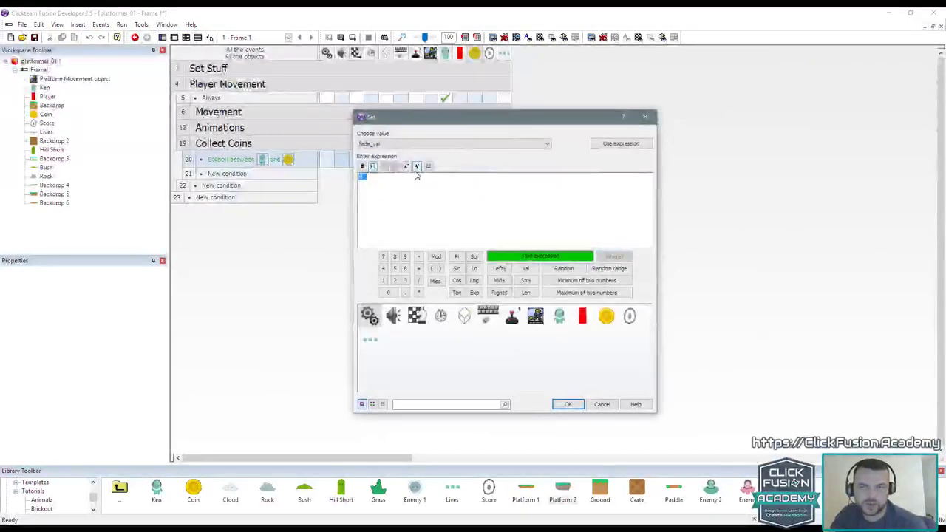
click(410, 144)
click(404, 158)
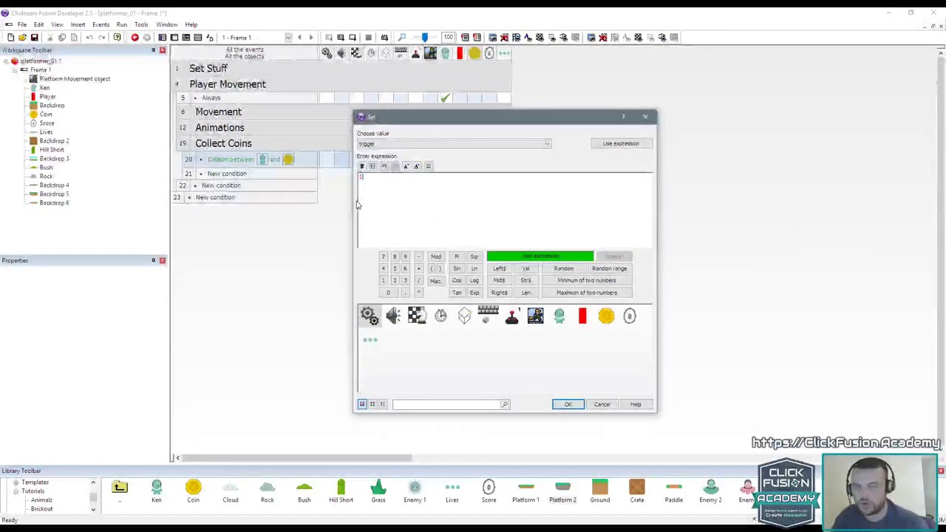
key(Return)
Step: Add a condition to the collision event requiring the coin's trigger value to equal 0
right_click(191, 160)
click(237, 164)
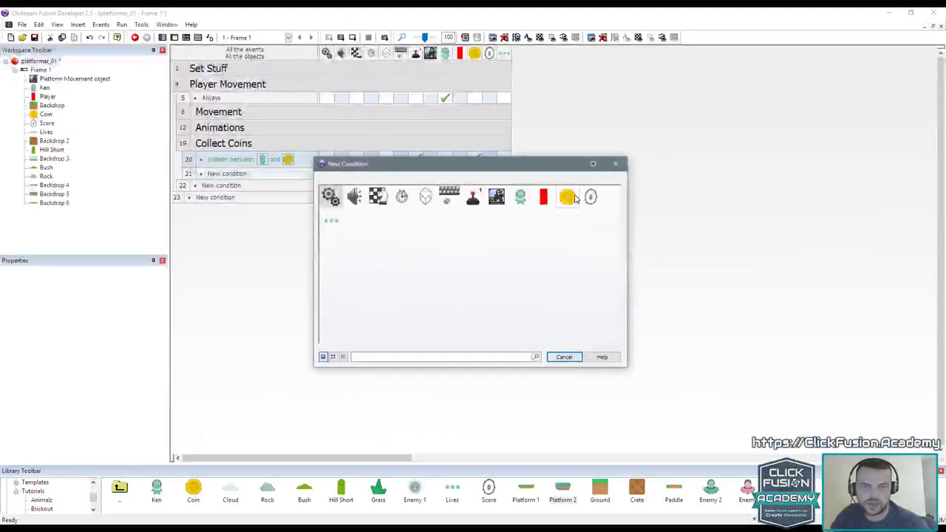
click(575, 198)
mouse_move(657, 276)
click(713, 274)
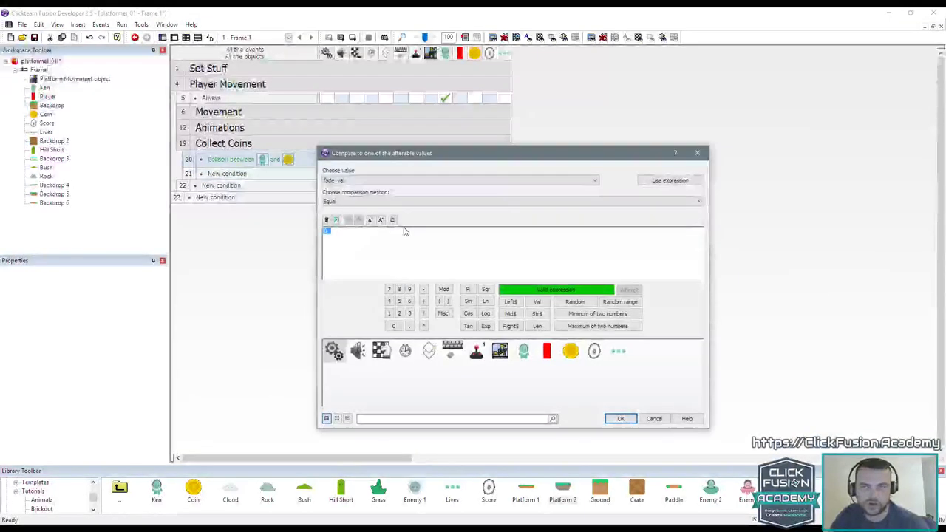
click(396, 181)
click(391, 194)
key(Return)
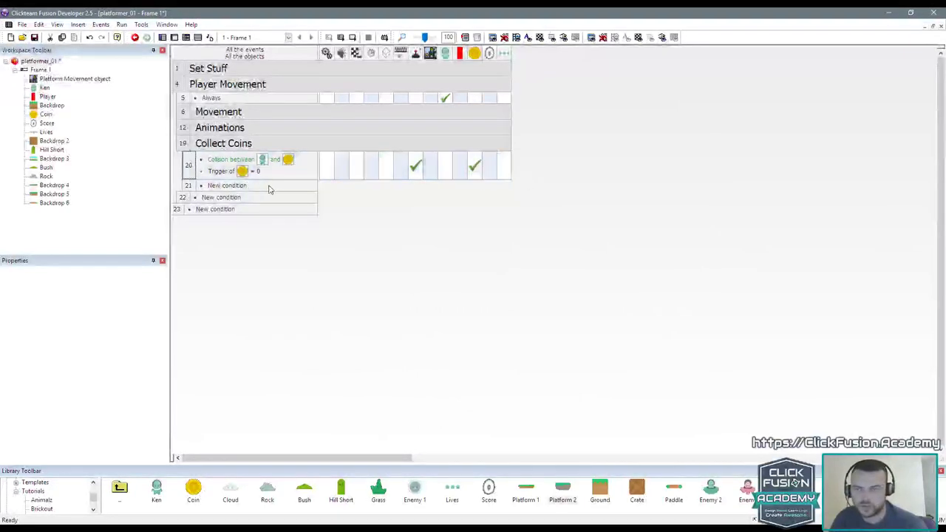
Step: Copy the coin's trigger condition into a new Collect Coins event and set its comparison value to 1
ctrl+drag(226, 188, 221, 187)
double_click(222, 188)
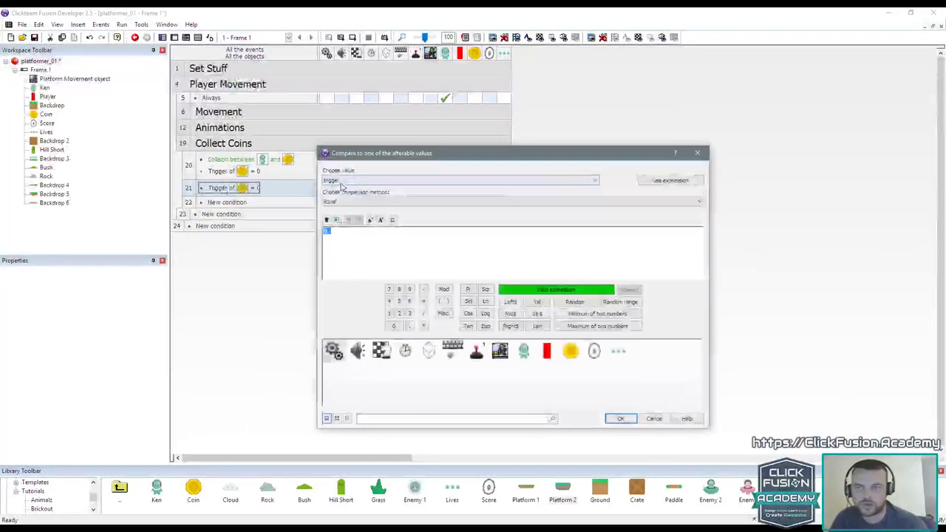
text(1)
key(Return)
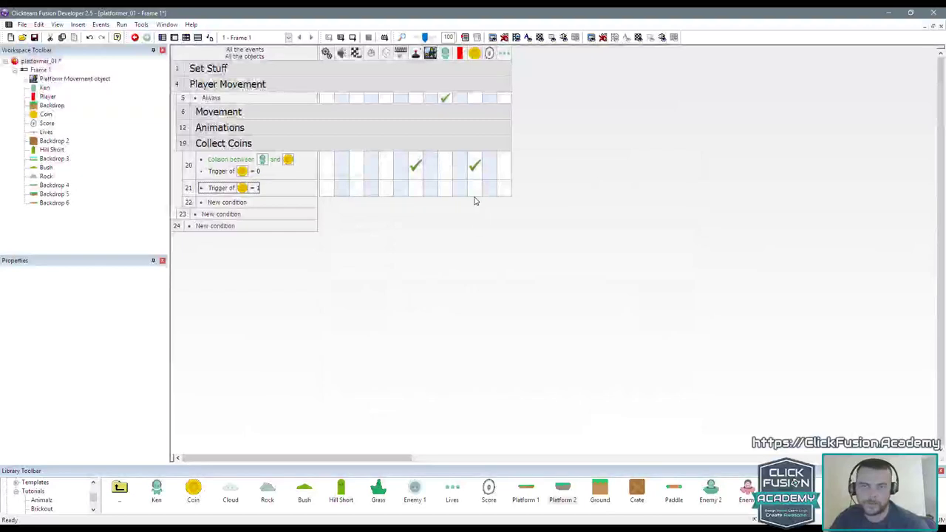
Step: Add an action to the trigger = 1 event that switches the coin to its next movement
right_click(473, 189)
click(363, 253)
click(192, 189)
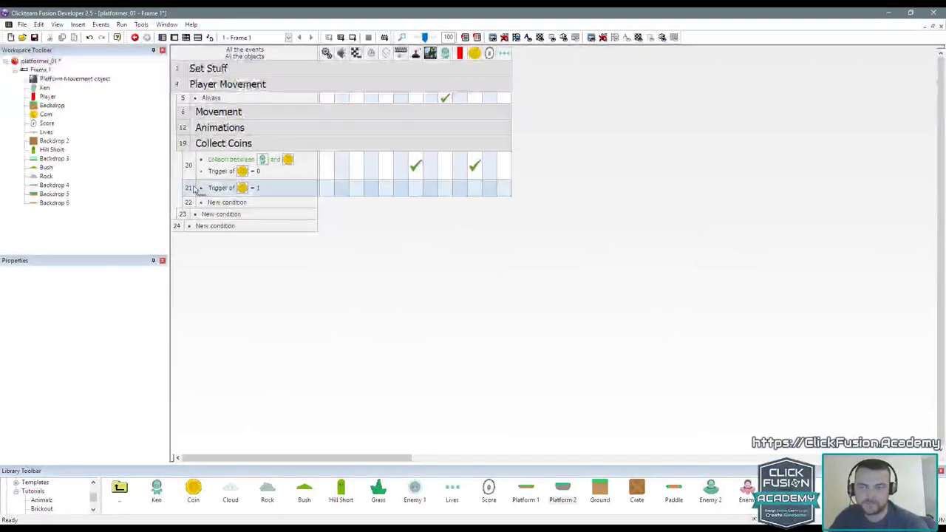
click(474, 189)
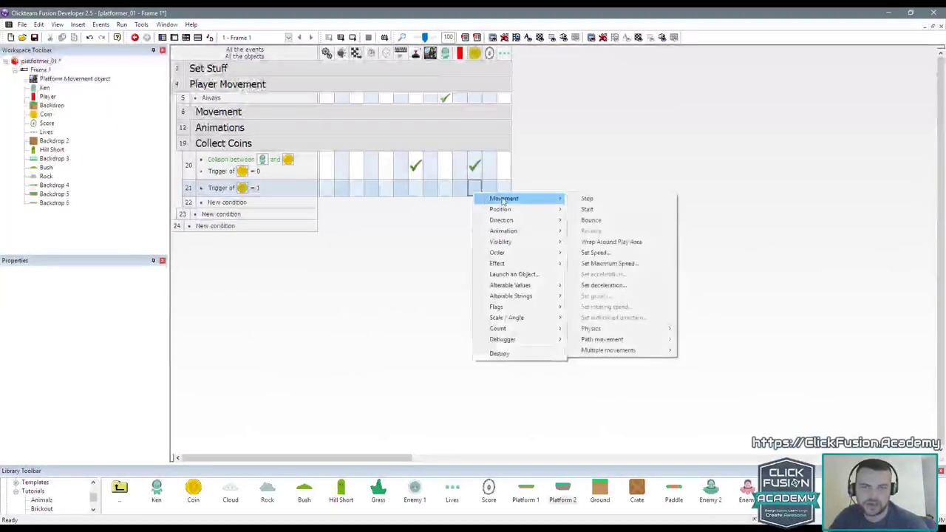
mouse_move(641, 352)
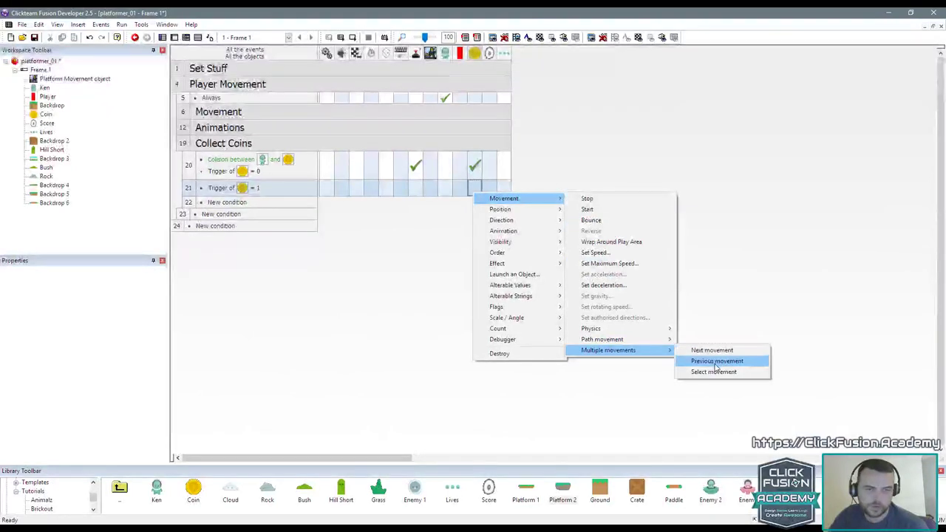
click(714, 372)
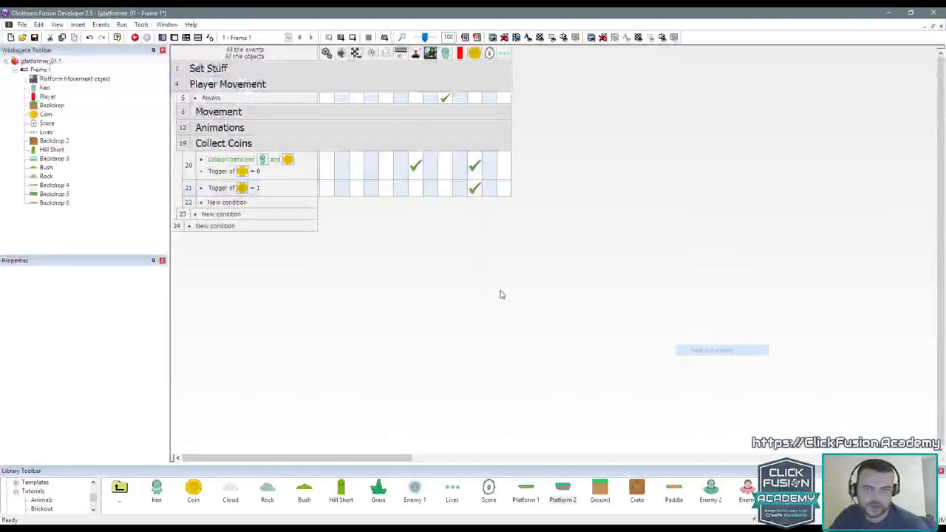
Step: Add a condition to the trigger = 1 event comparing the coin's current movement number as equal to 0
right_click(214, 191)
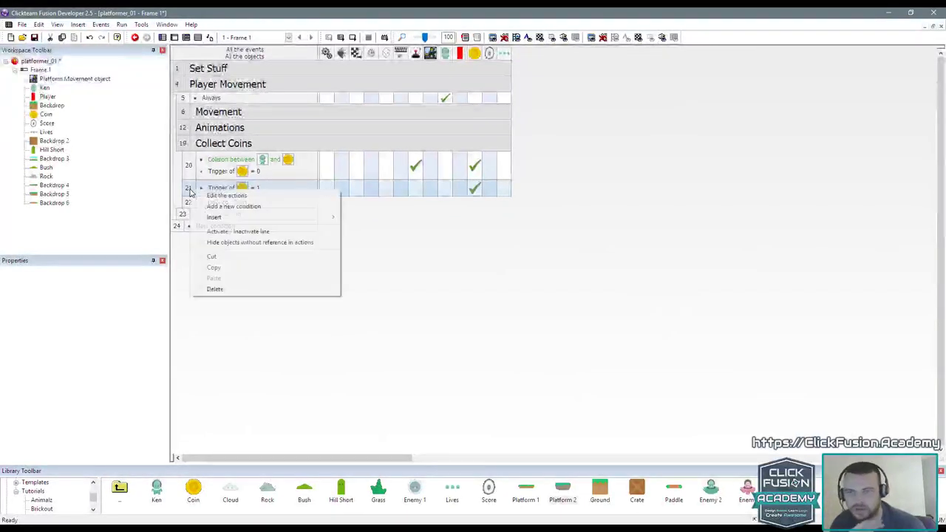
click(214, 205)
click(568, 198)
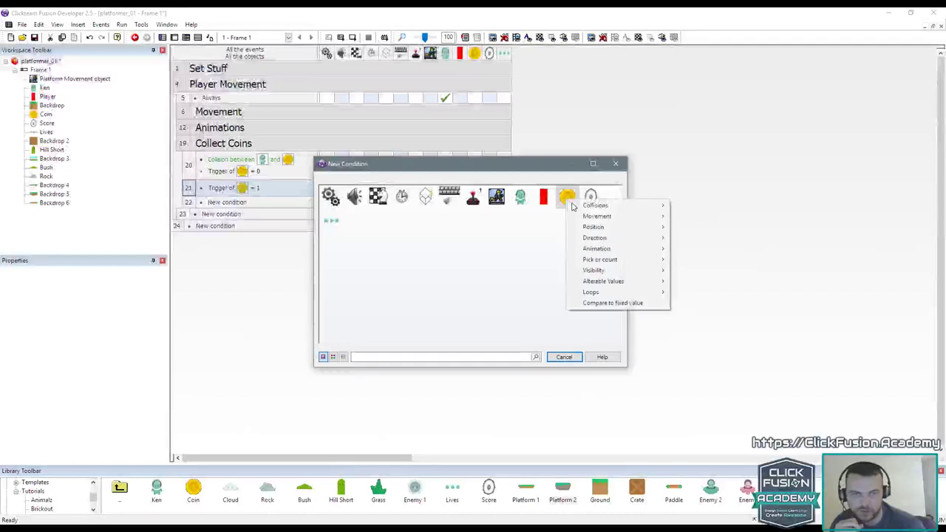
mouse_move(592, 218)
mouse_move(728, 271)
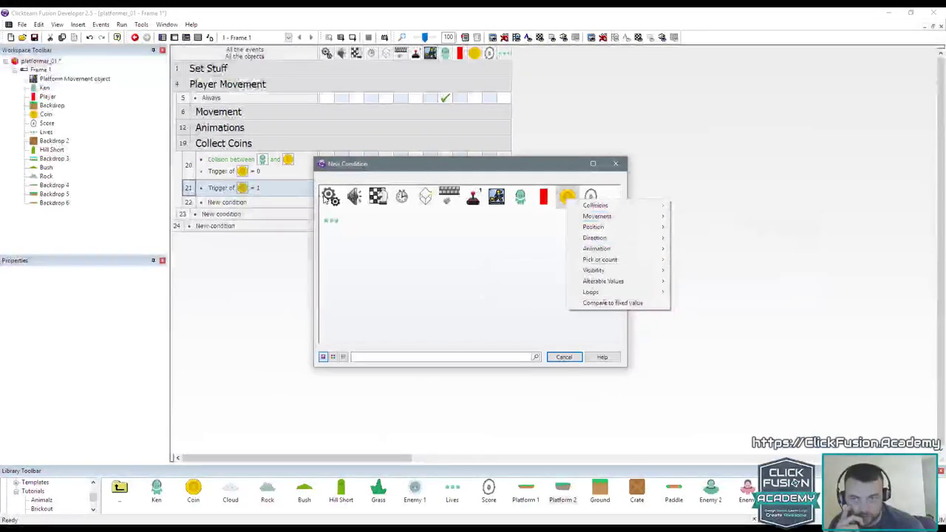
click(329, 195)
click(381, 257)
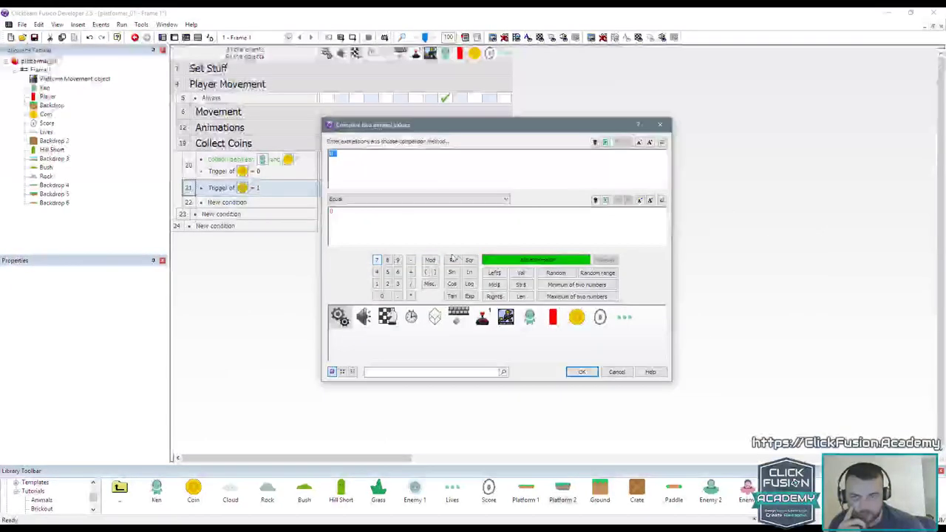
click(580, 323)
mouse_move(612, 327)
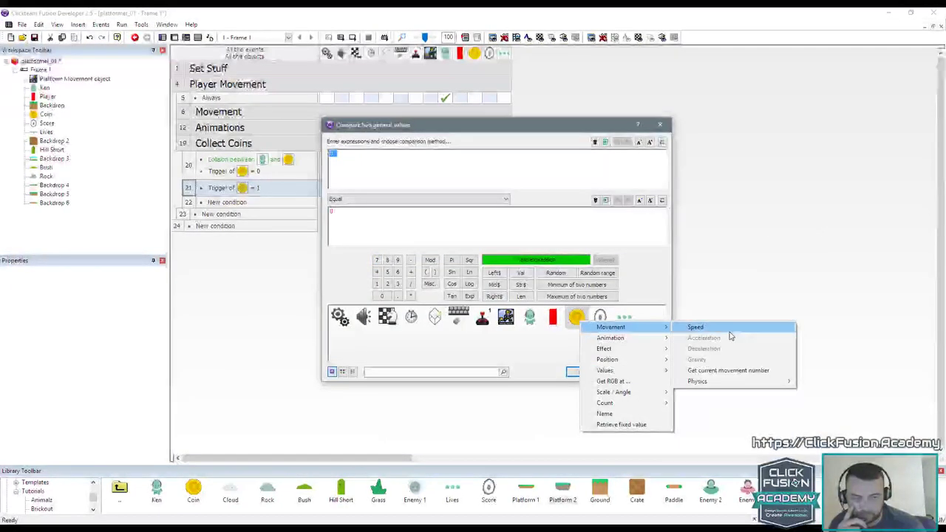
click(748, 372)
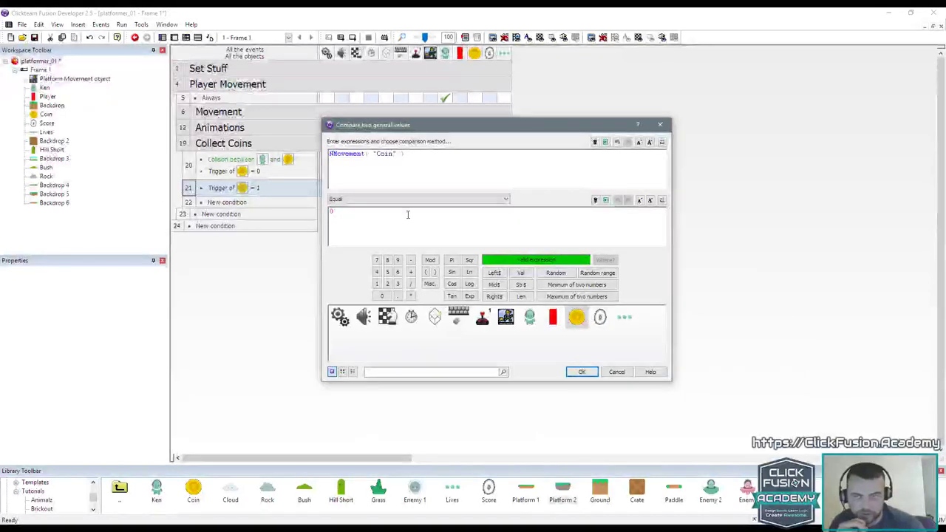
key(Return)
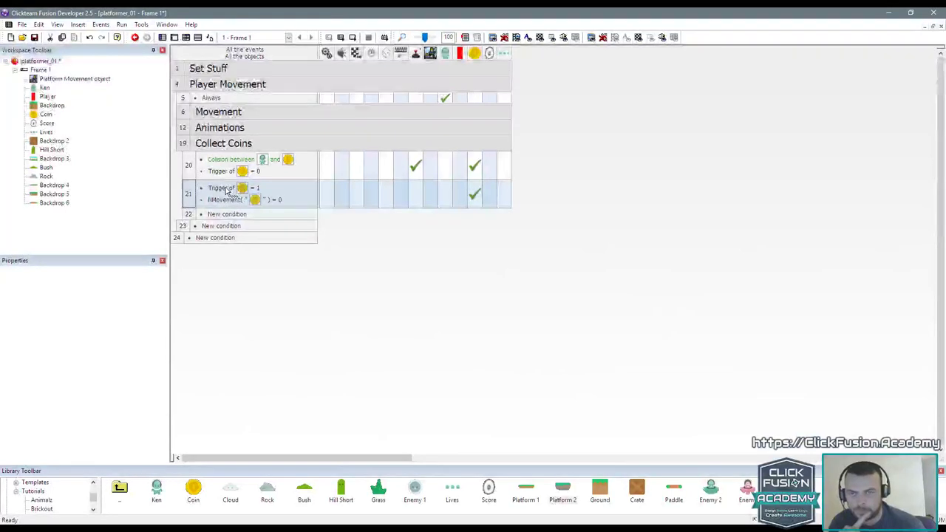
Step: Copy the coin's trigger = 1 condition into a new event below the movement number event
click(227, 189)
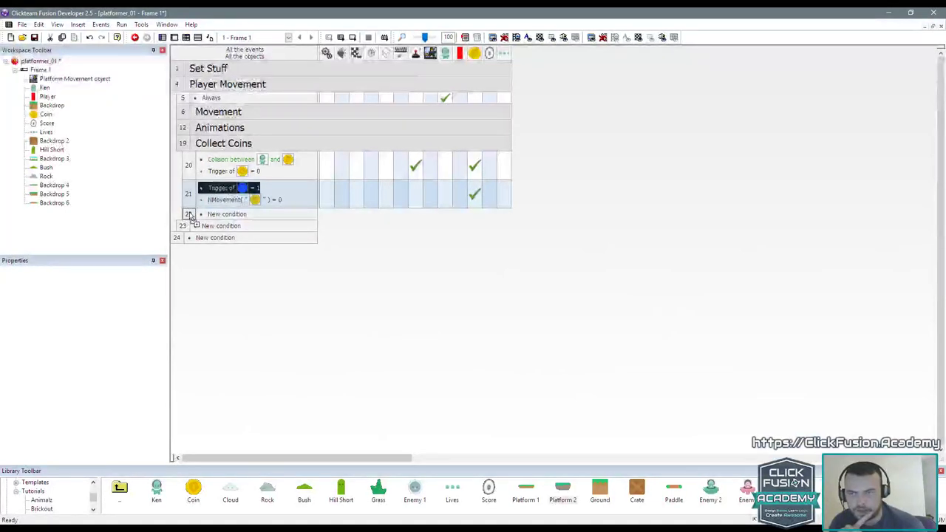
drag(190, 215, 190, 216)
right_click(475, 217)
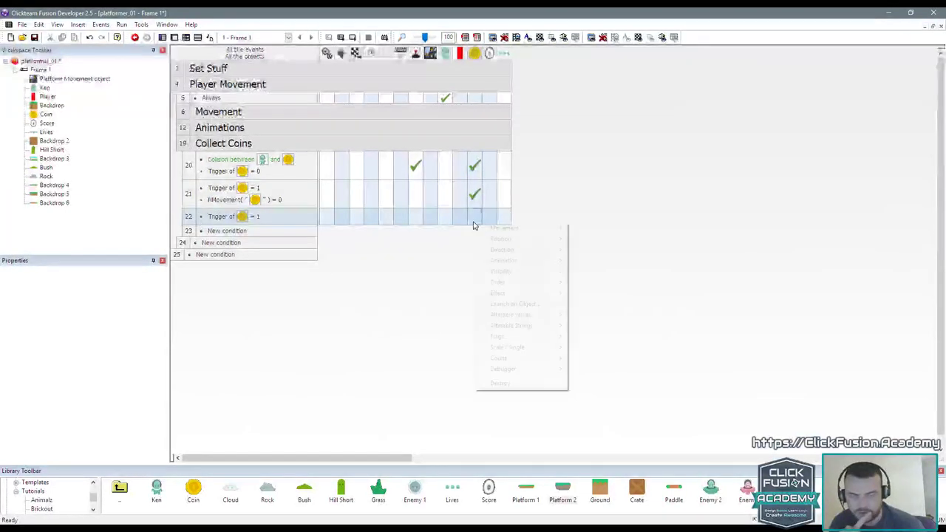
key(Escape)
click(200, 234)
click(567, 197)
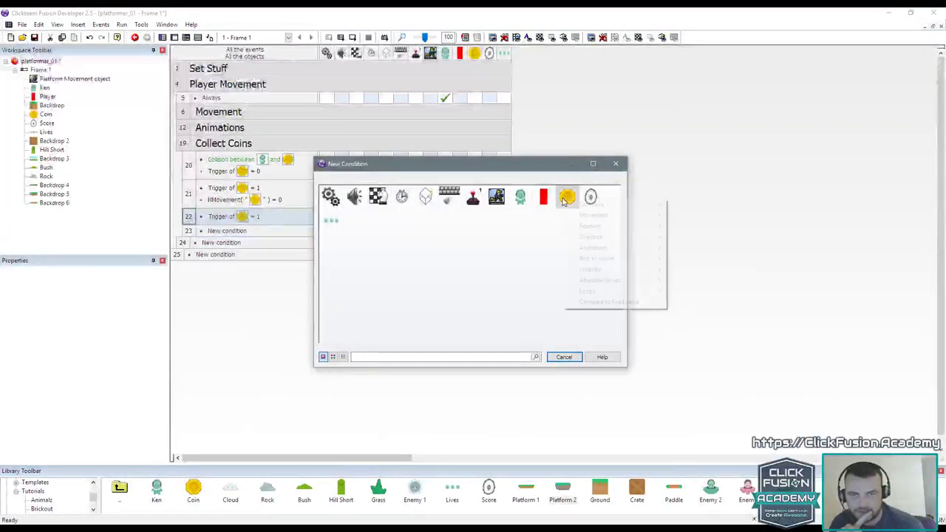
mouse_move(628, 281)
click(706, 281)
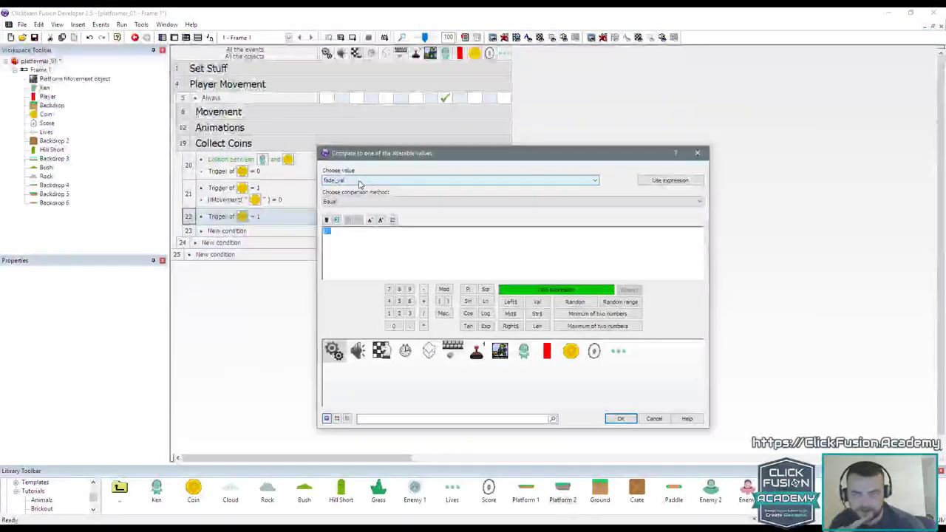
click(363, 201)
click(364, 223)
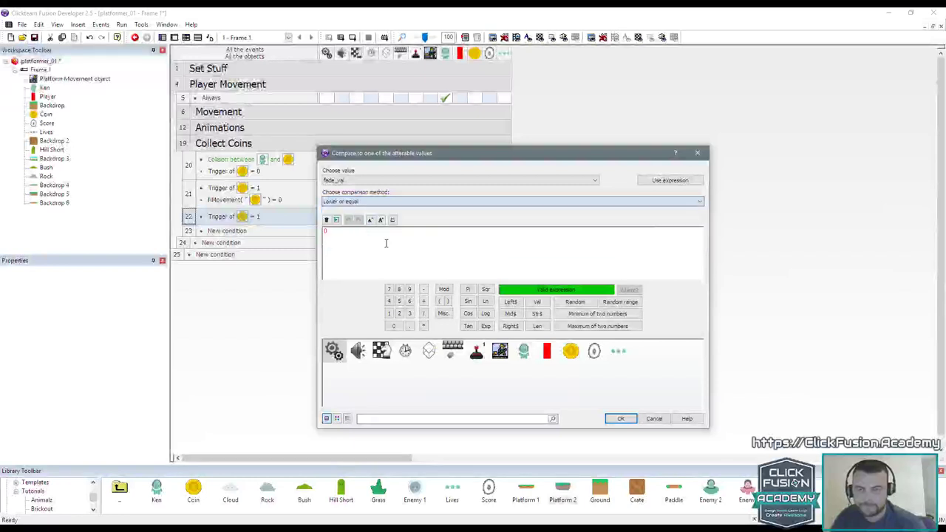
key(Return)
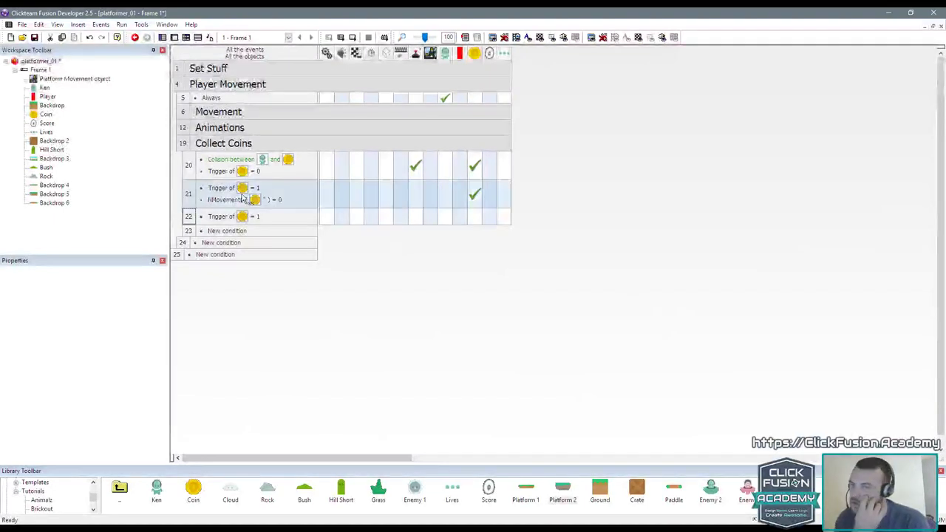
Step: Add an action to the new trigger = 1 event that makes the coin look in the direction of the Score object, offset 0, 0
right_click(477, 199)
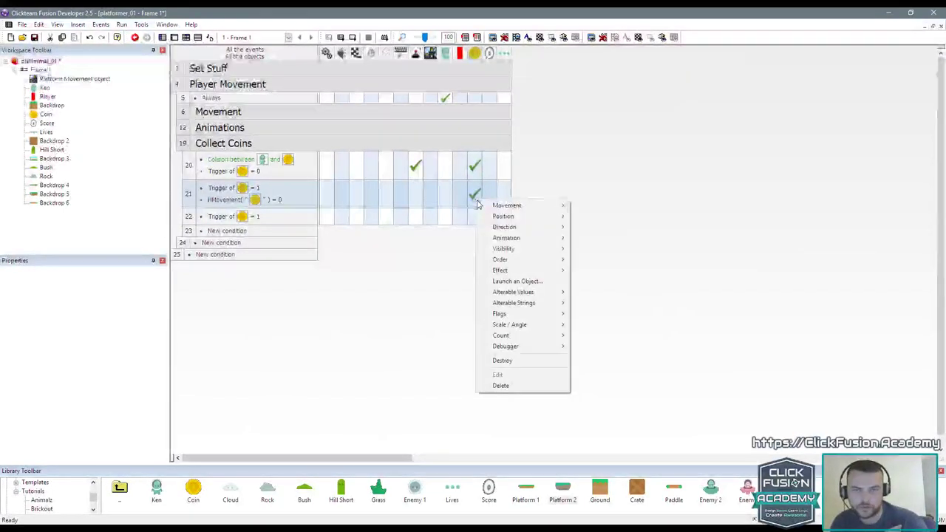
click(448, 249)
right_click(478, 217)
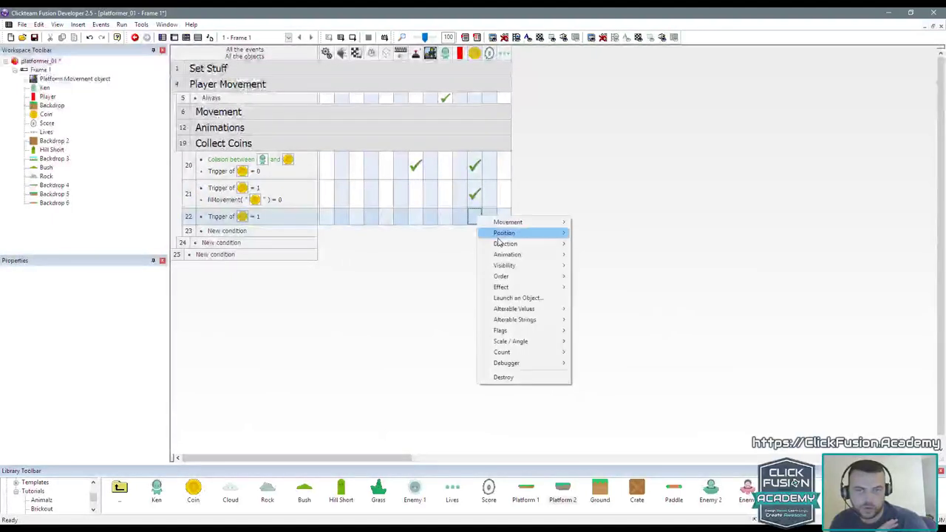
mouse_move(508, 245)
click(614, 255)
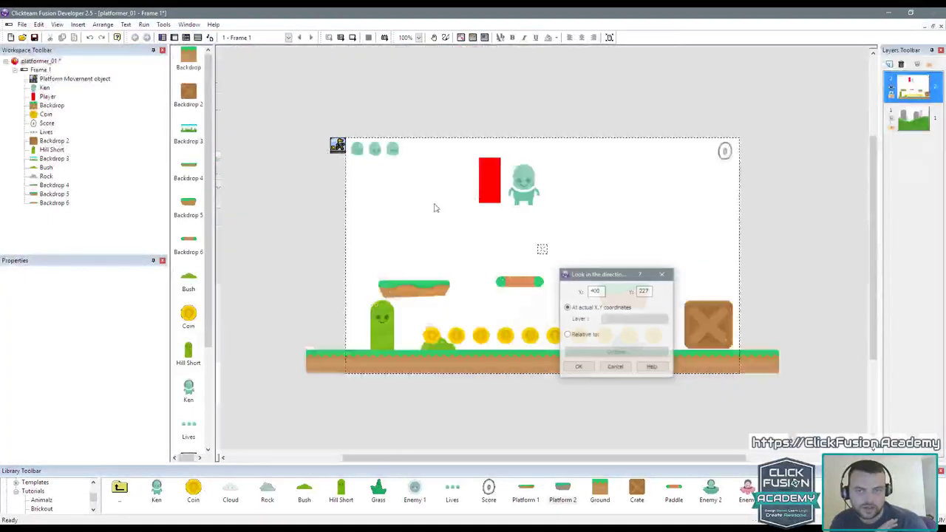
click(725, 152)
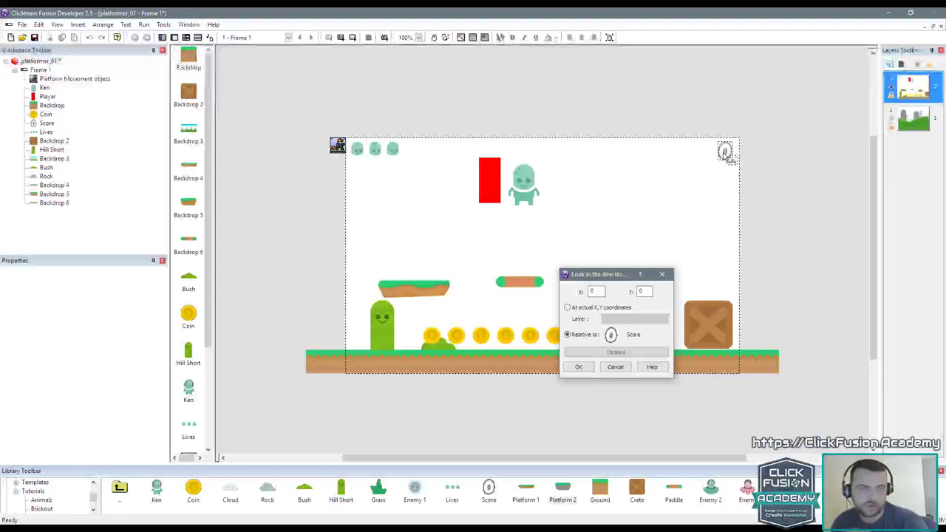
click(581, 367)
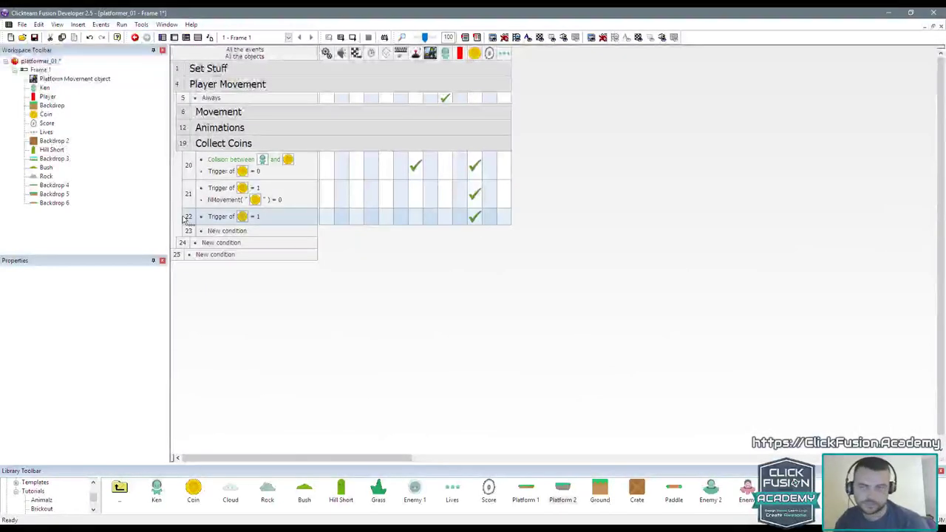
Step: Copy the trigger = 1 condition into another new event and place a coin and Score collision condition above it
drag(220, 221, 194, 232)
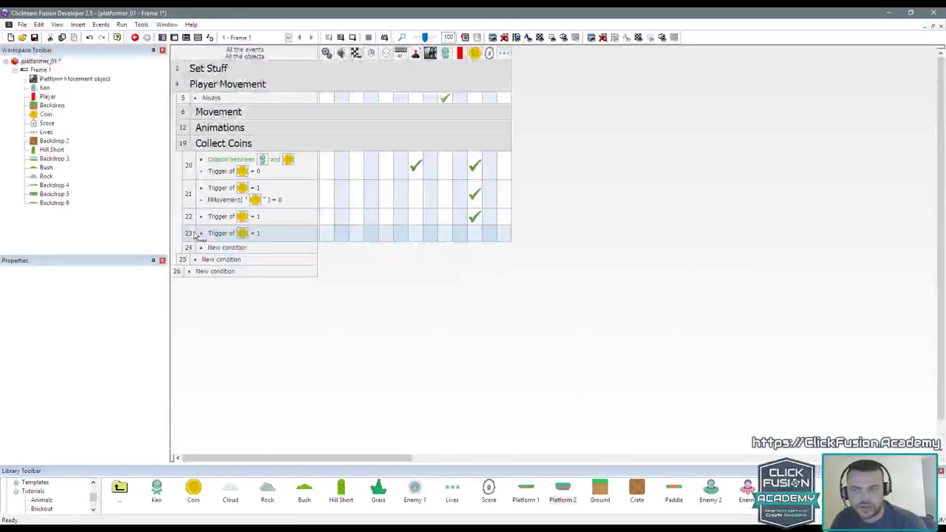
right_click(195, 231)
click(209, 250)
click(567, 197)
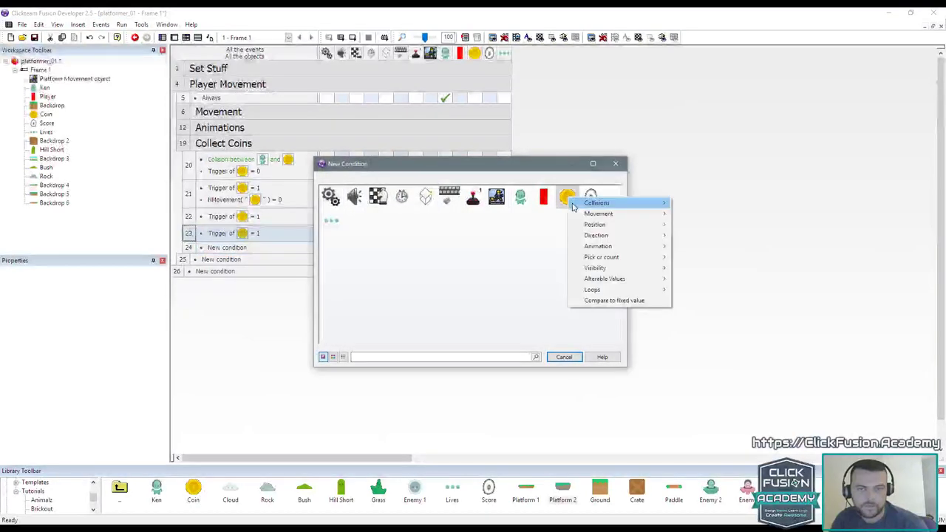
mouse_move(628, 203)
click(706, 204)
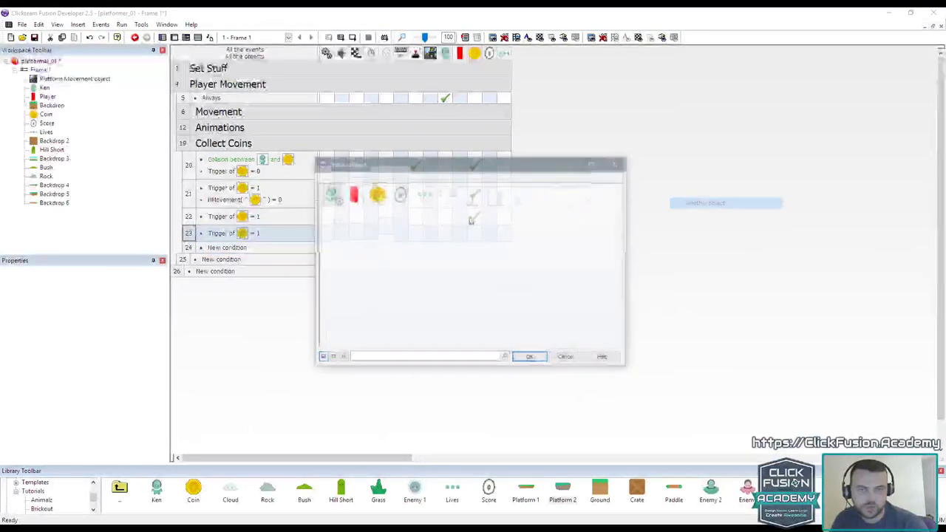
double_click(402, 195)
drag(225, 252, 216, 233)
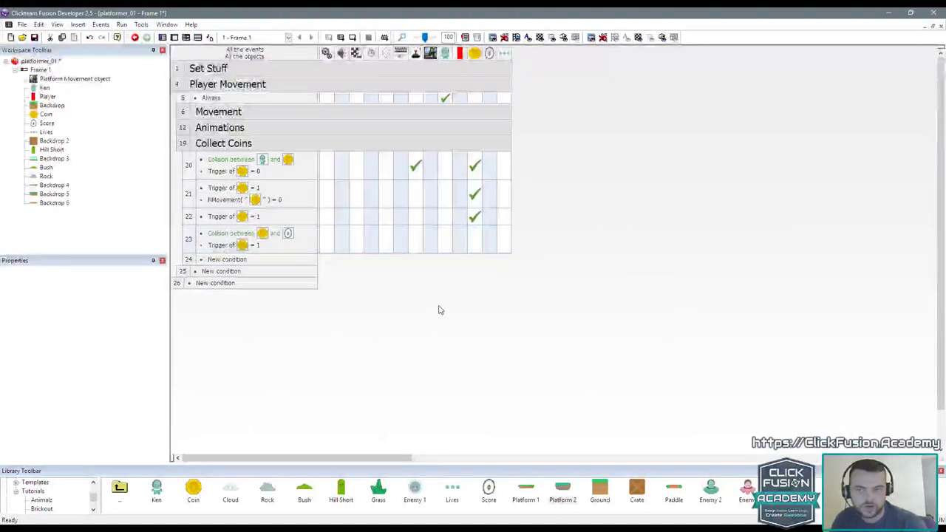
Step: Add an action to the coin and Score collision event that sets the coin's trigger value to 2
click(476, 247)
mouse_move(510, 338)
click(584, 339)
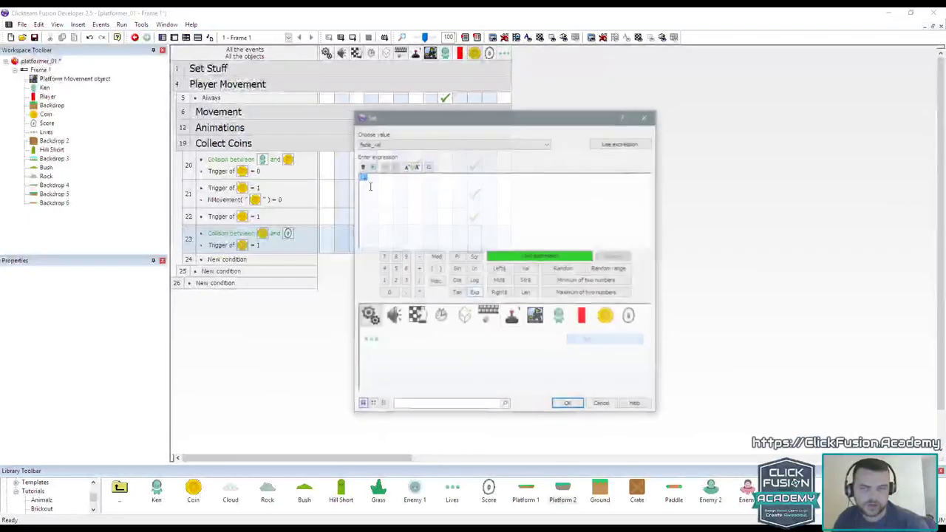
click(384, 144)
click(385, 158)
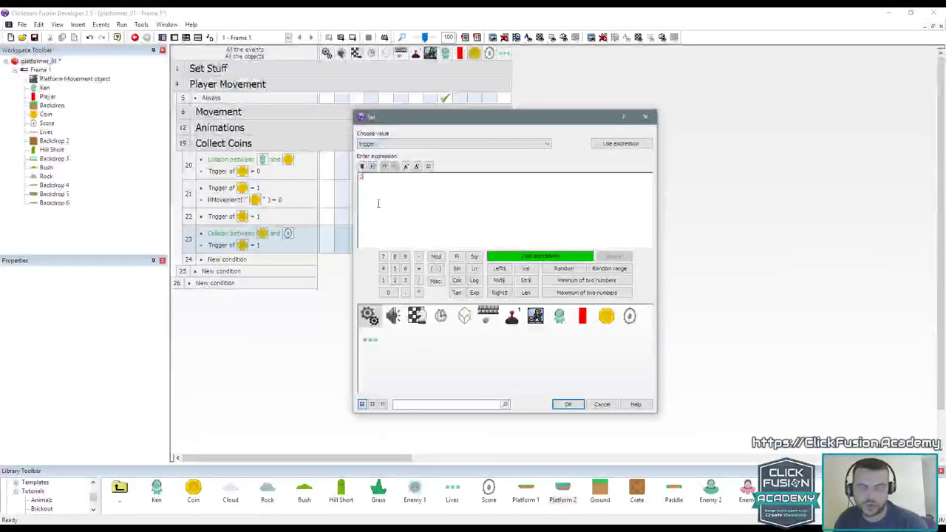
key(Return)
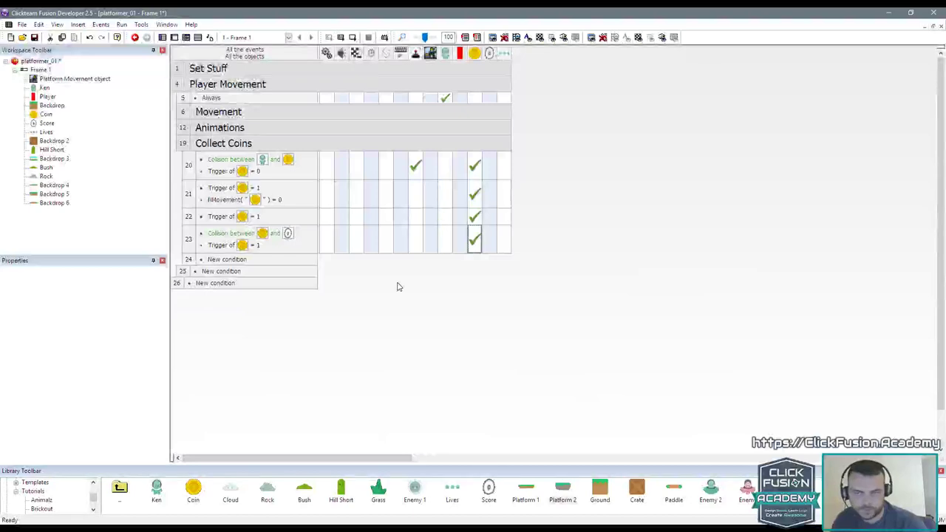
Step: Copy the coin's trigger condition into a new Collect Coins event and set its comparison value to 2
drag(229, 244, 226, 262)
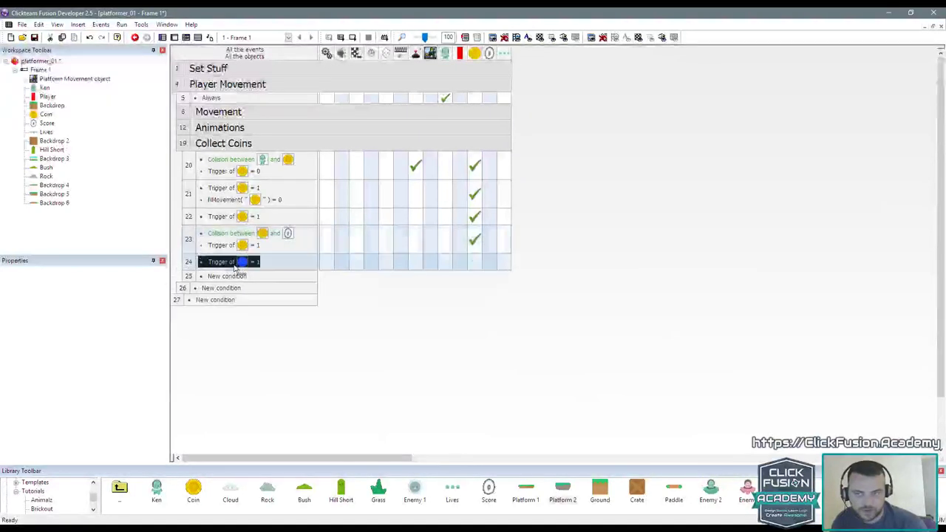
double_click(231, 264)
text(2)
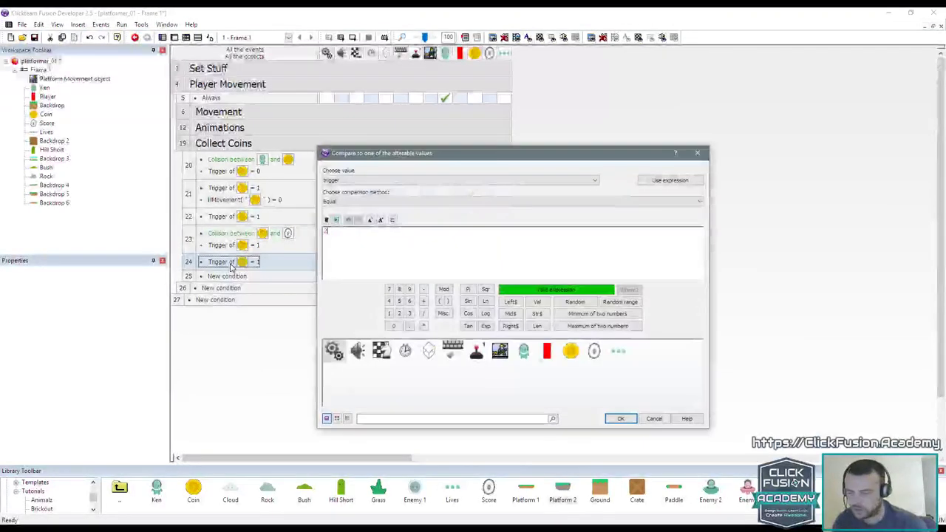
key(Return)
Step: Add an action to the trigger = 2 event that adds 2 to the coin's fade_val
right_click(474, 262)
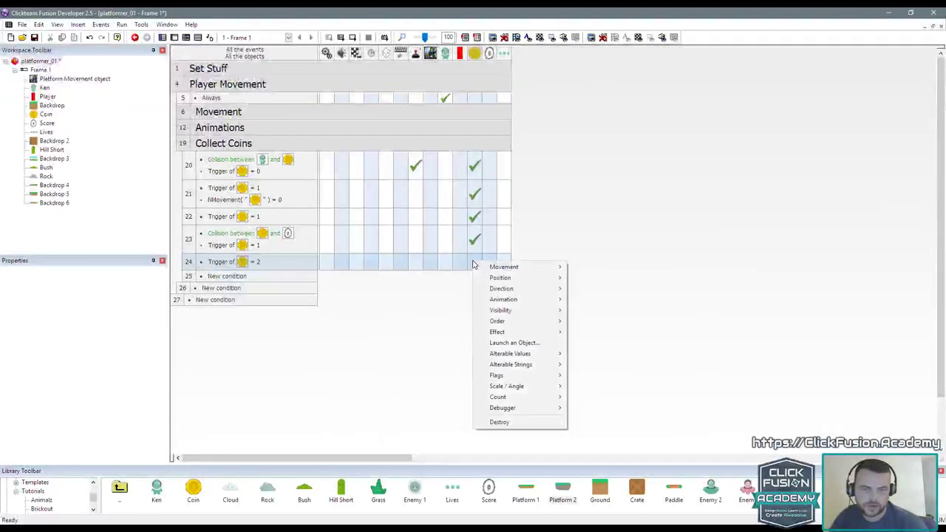
mouse_move(545, 355)
click(596, 364)
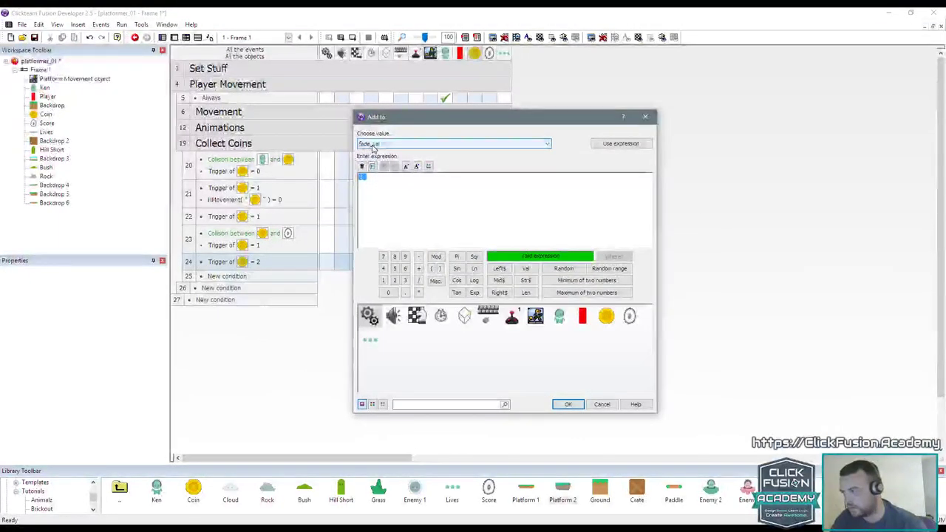
click(373, 146)
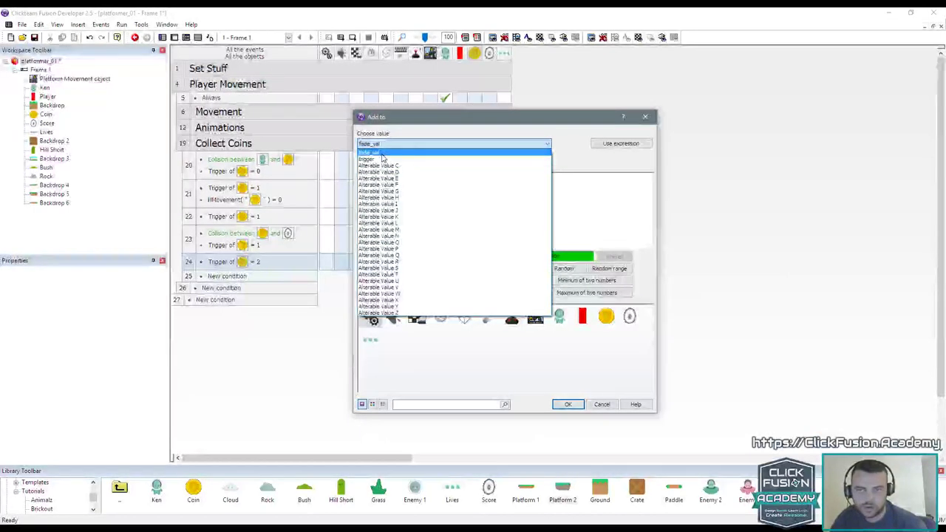
click(373, 152)
text(2)
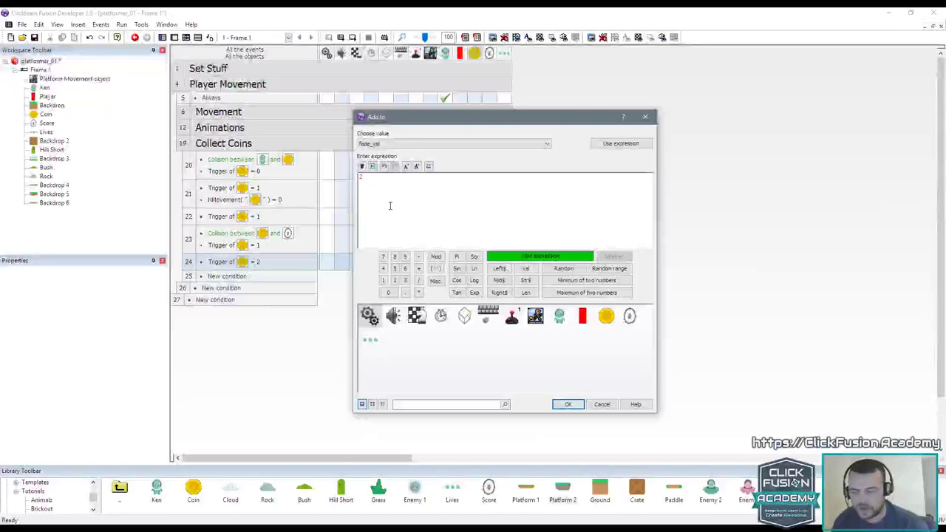
key(Return)
Step: Add an action to the trigger = 2 event that sets the coin's semi-transparency to its own fade_val
right_click(472, 264)
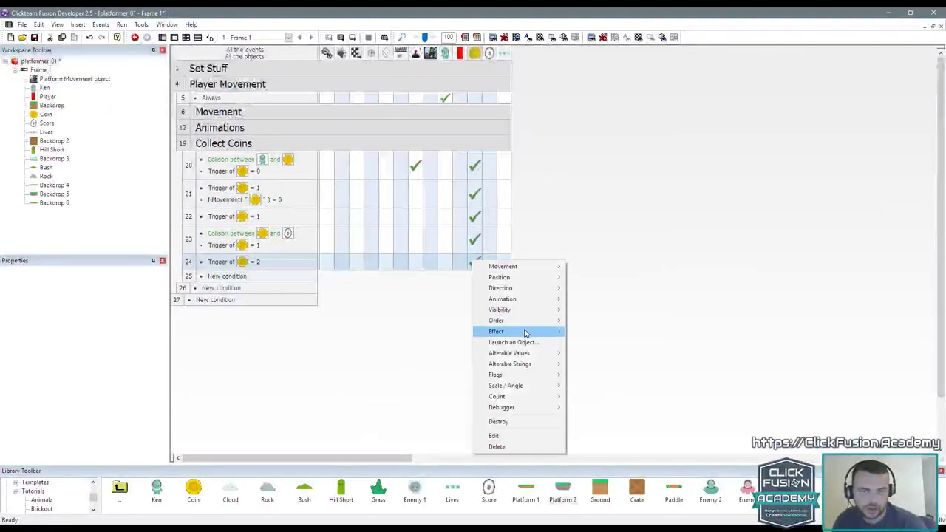
mouse_move(525, 331)
mouse_move(631, 384)
click(739, 385)
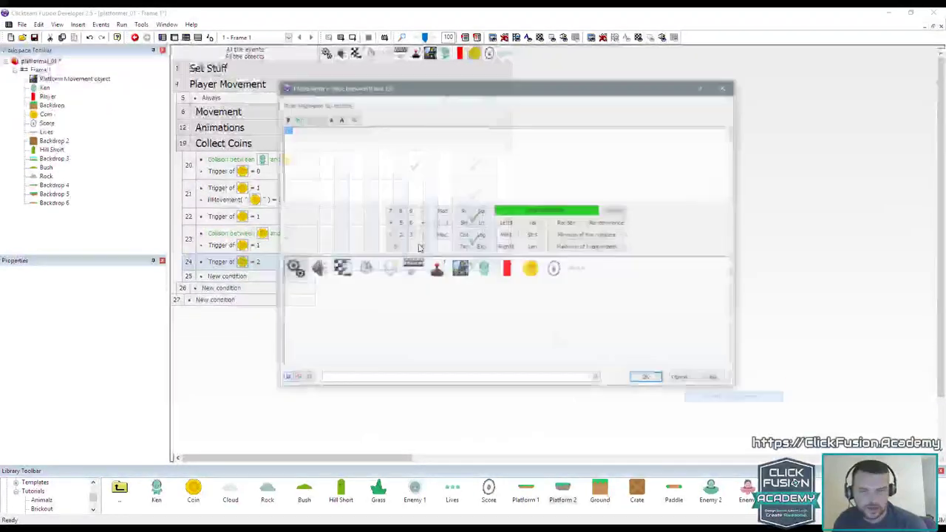
click(530, 268)
mouse_move(562, 324)
mouse_move(657, 324)
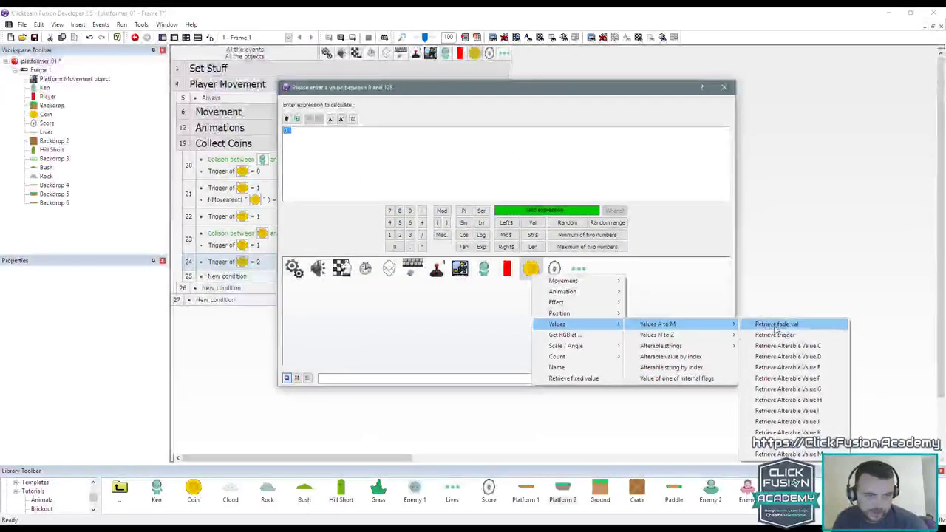
click(774, 334)
click(644, 376)
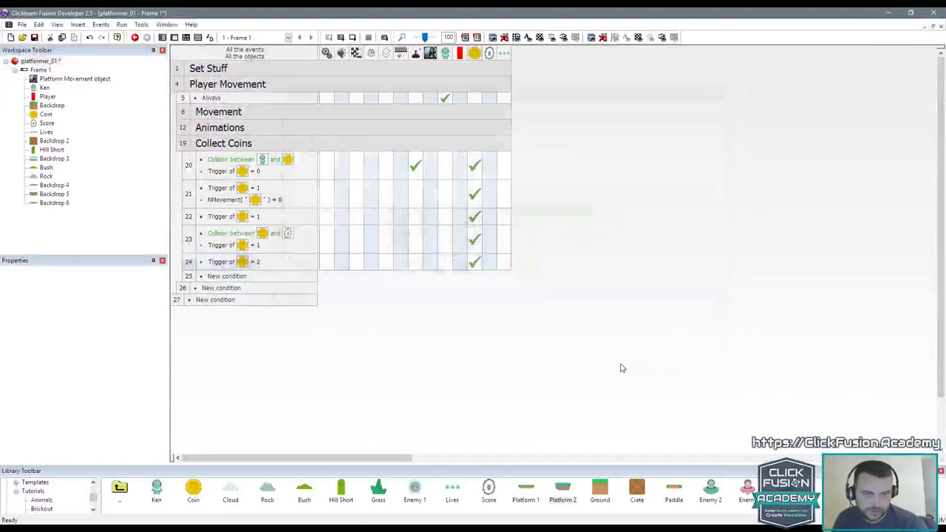
Step: Copy the coin's trigger = 2 condition into a new Collect Coins event and change it to fade_val greater or equal to 128
drag(230, 265, 194, 279)
double_click(224, 281)
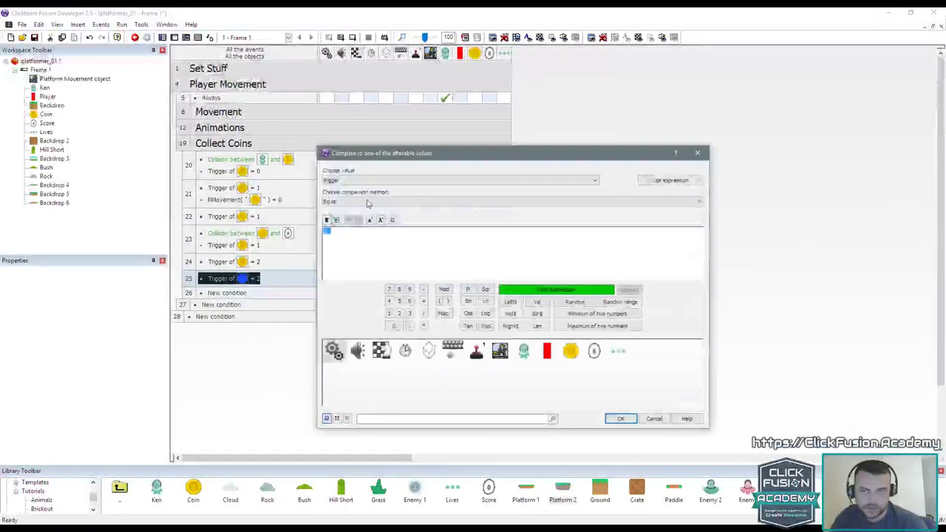
click(365, 181)
click(362, 187)
click(363, 202)
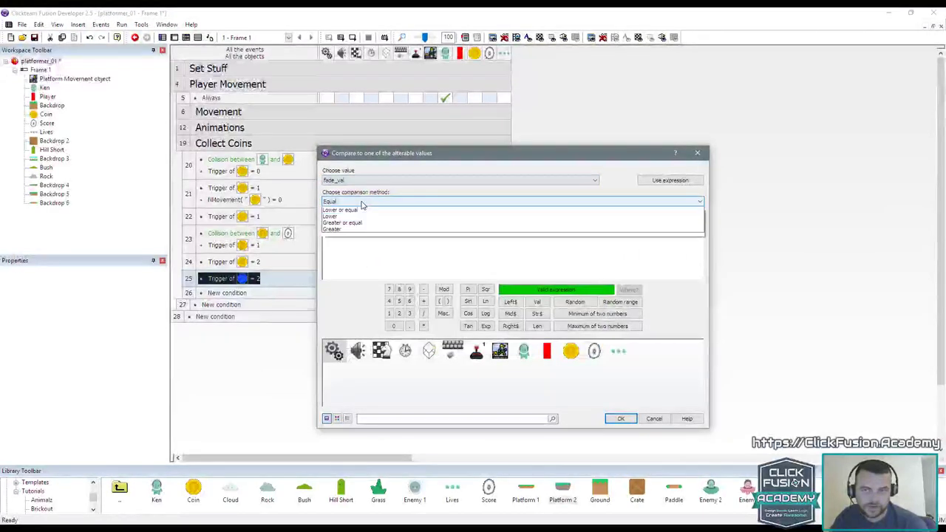
click(360, 236)
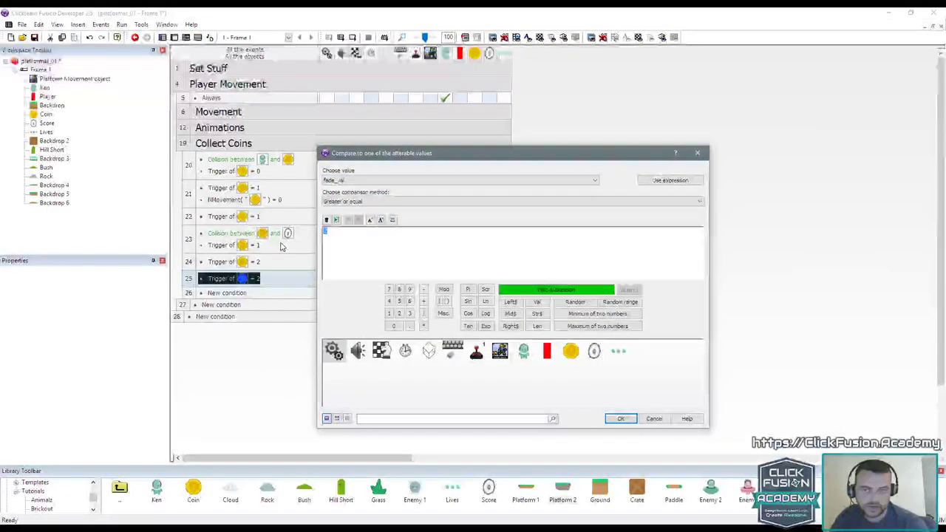
text(128)
key(Return)
Step: Add an action to the fade_val >= 128 event that destroys the coin, and test-run the game
right_click(477, 281)
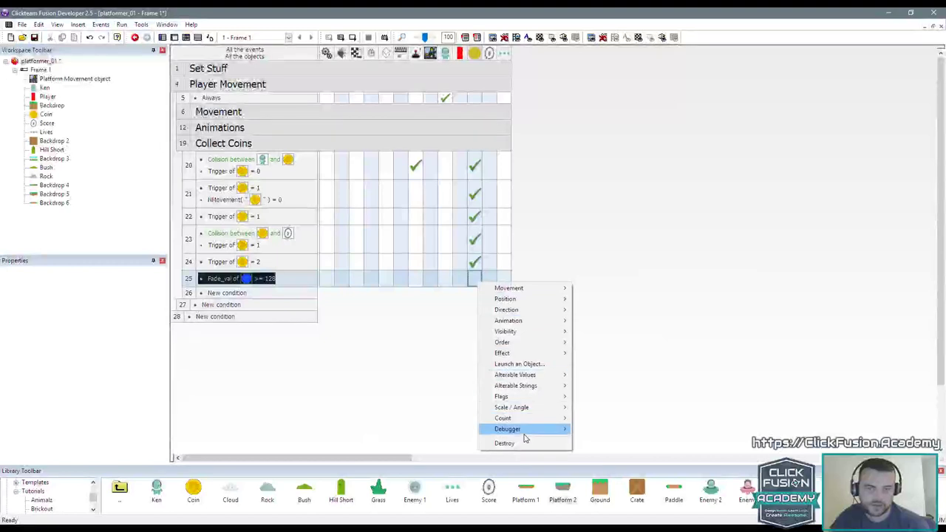
click(528, 443)
key(F8)
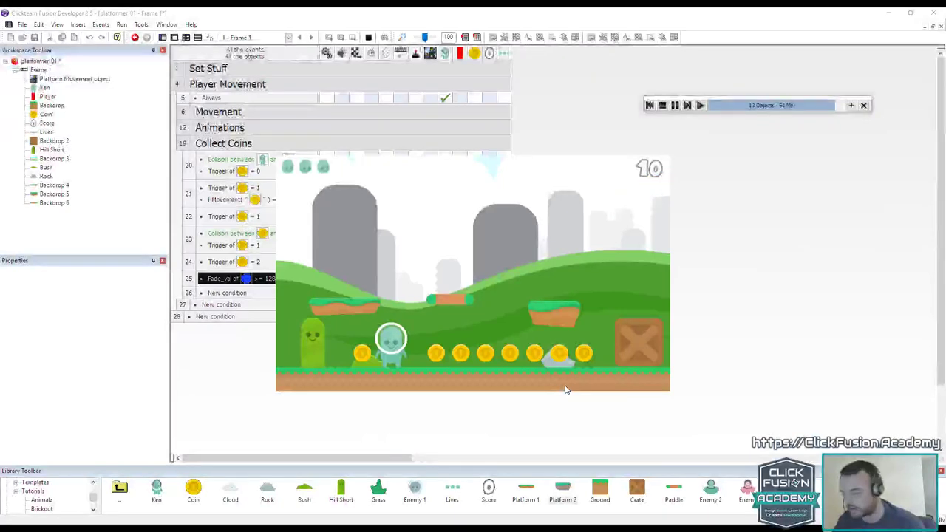
key(alt+F4)
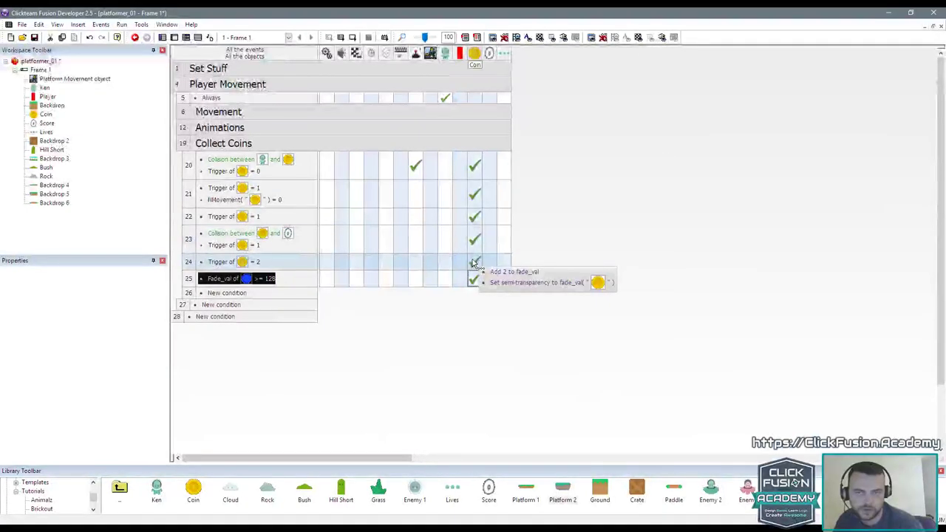
Step: Add an action to the trigger = 2 event that stops the coin's movement, and test-run the game
right_click(473, 263)
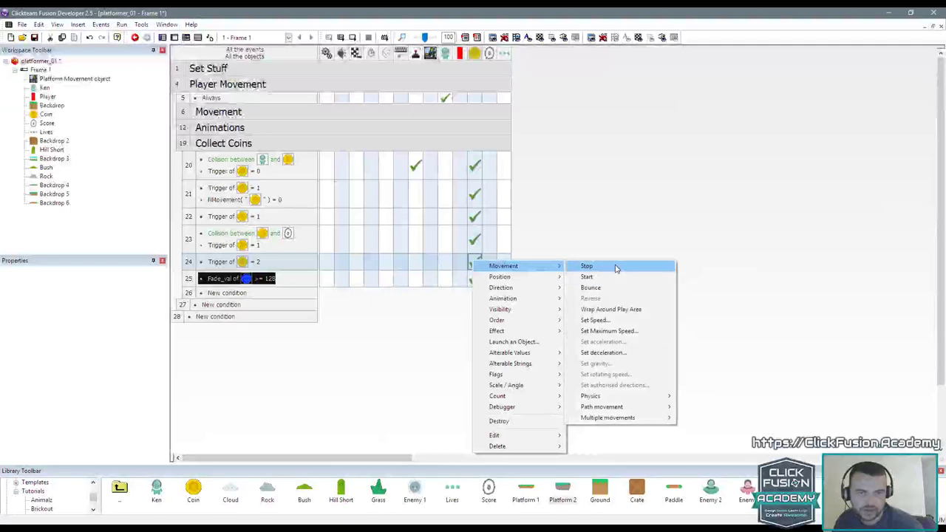
click(599, 265)
key(F7)
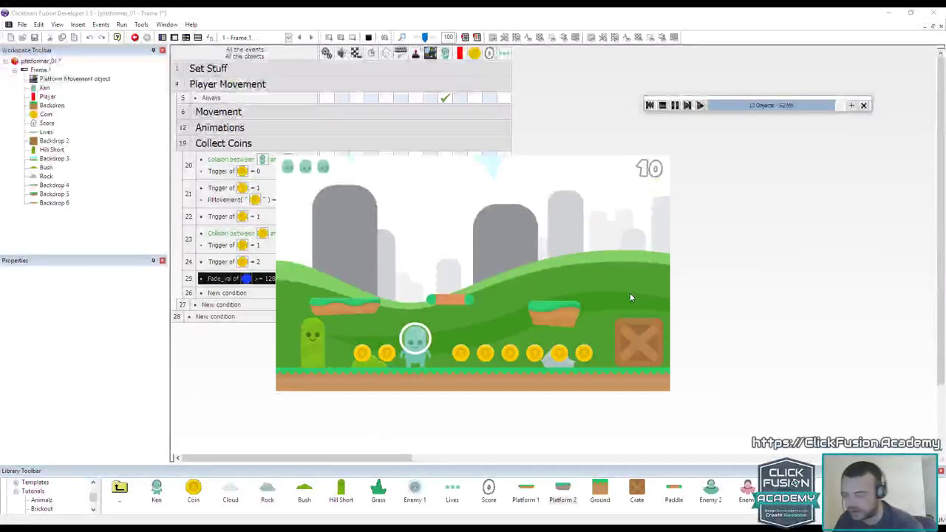
key(alt+F4)
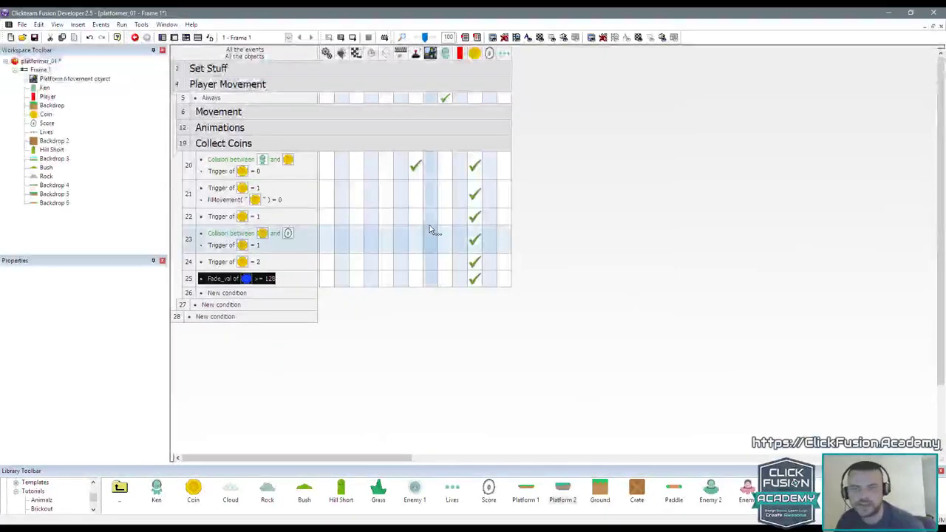
Step: Select a coin in the frame editor and show its movement properties
click(174, 38)
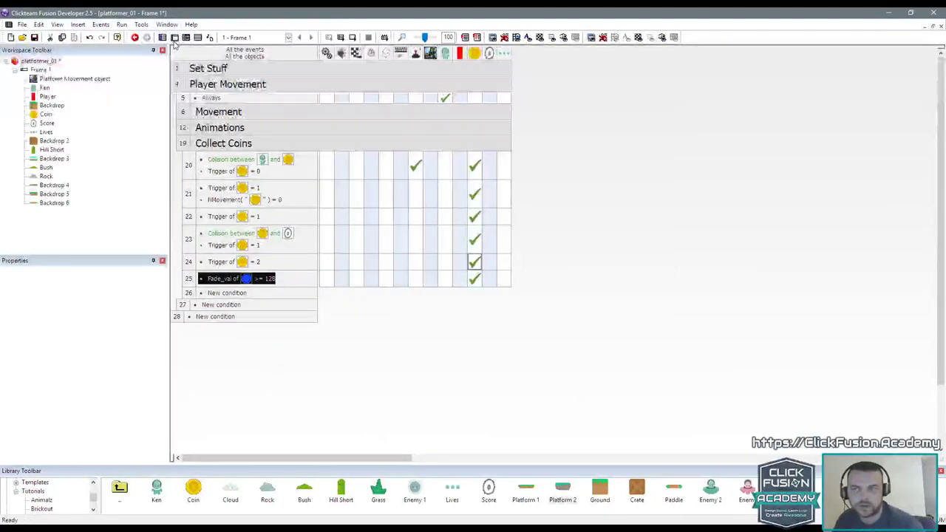
click(456, 338)
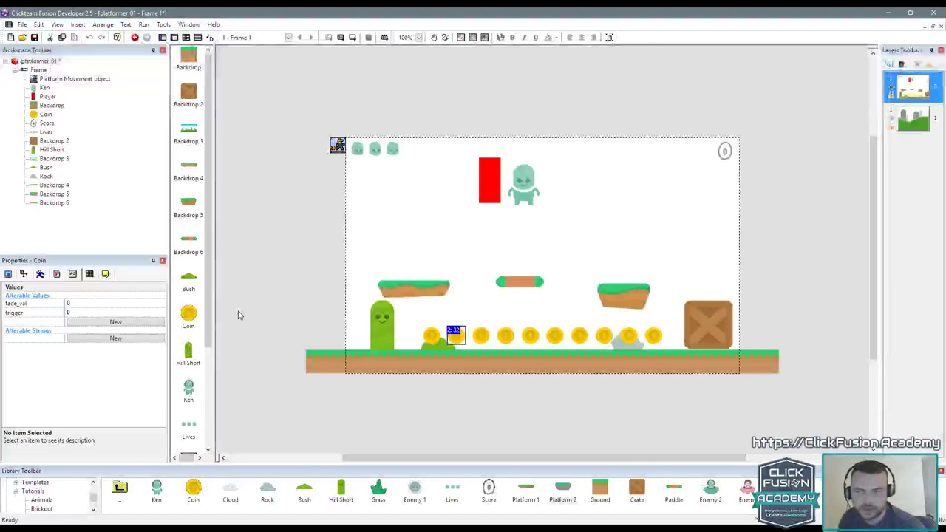
click(72, 275)
click(56, 274)
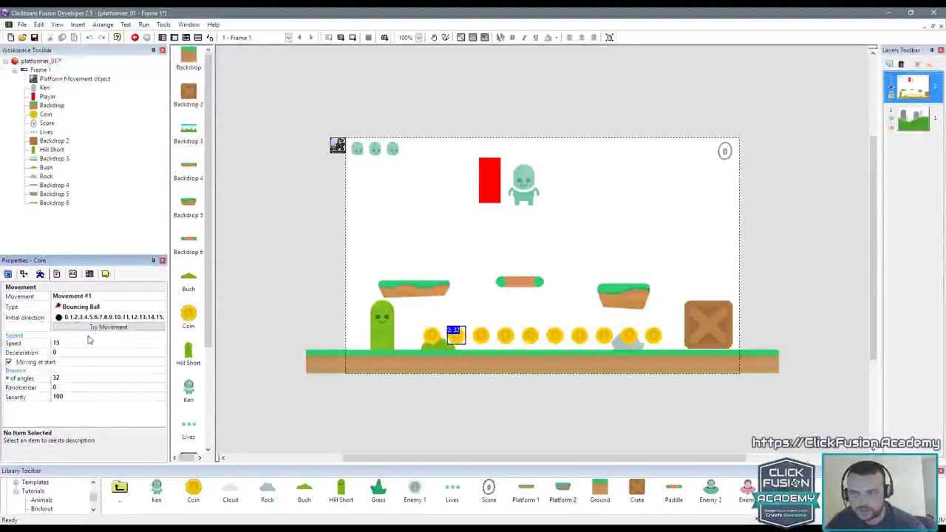
Step: Set the coin's Bouncing Ball movement speed to 40 and test-run the game
click(82, 343)
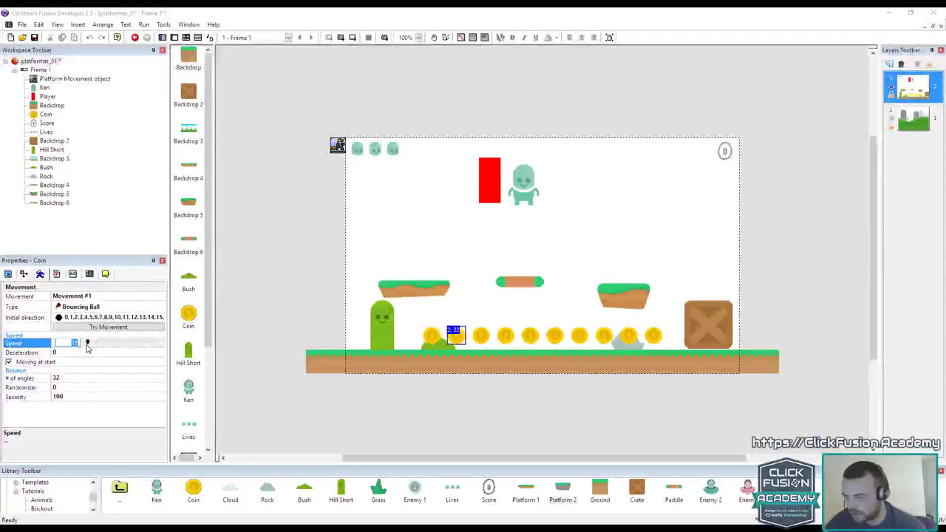
text(40)
key(F7)
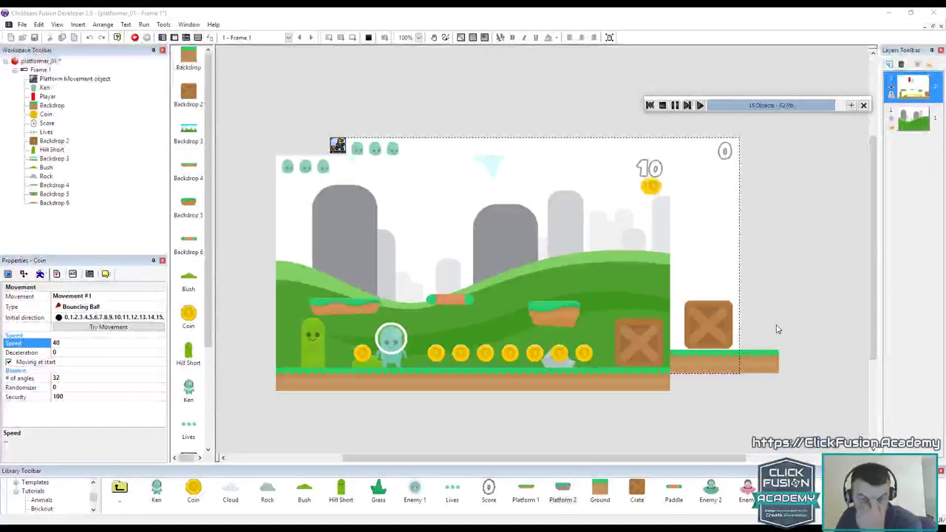
key(alt+F4)
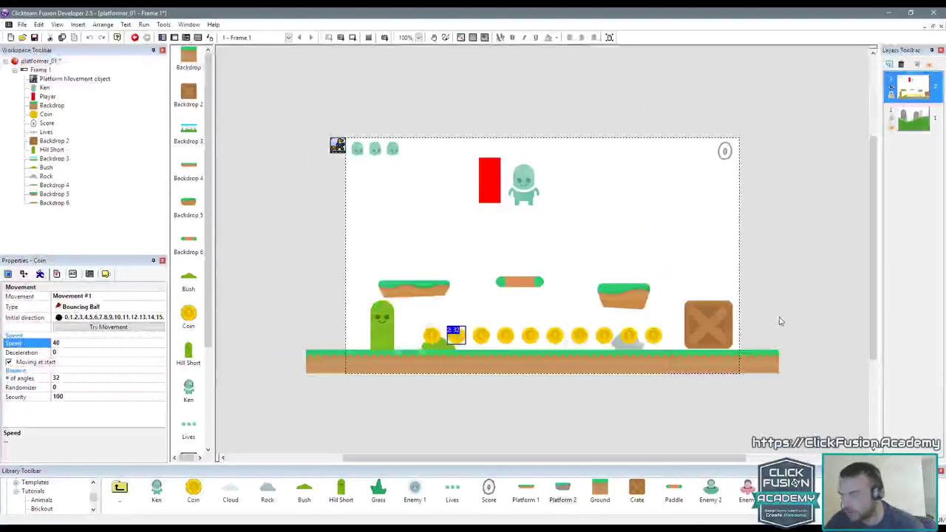
Step: Set the coin's movement speed to 65 and start a test run
click(121, 347)
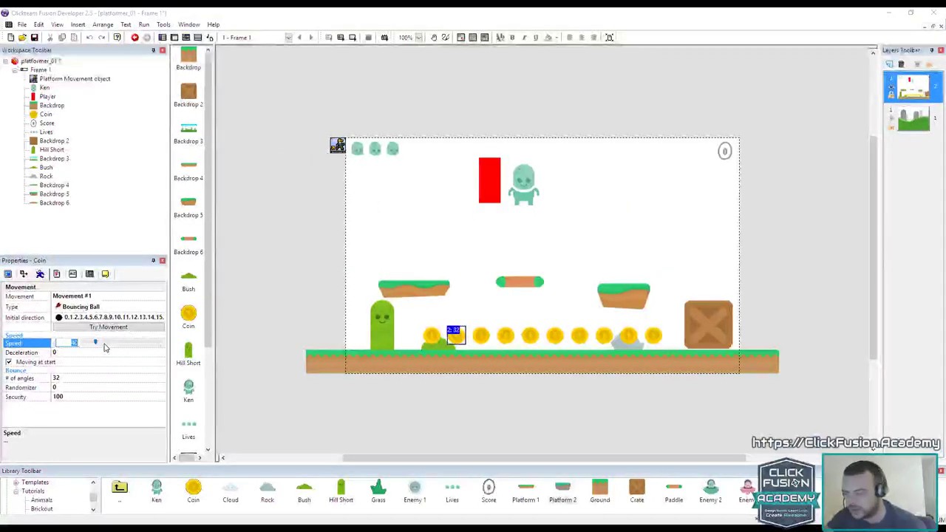
text(65)
key(F8)
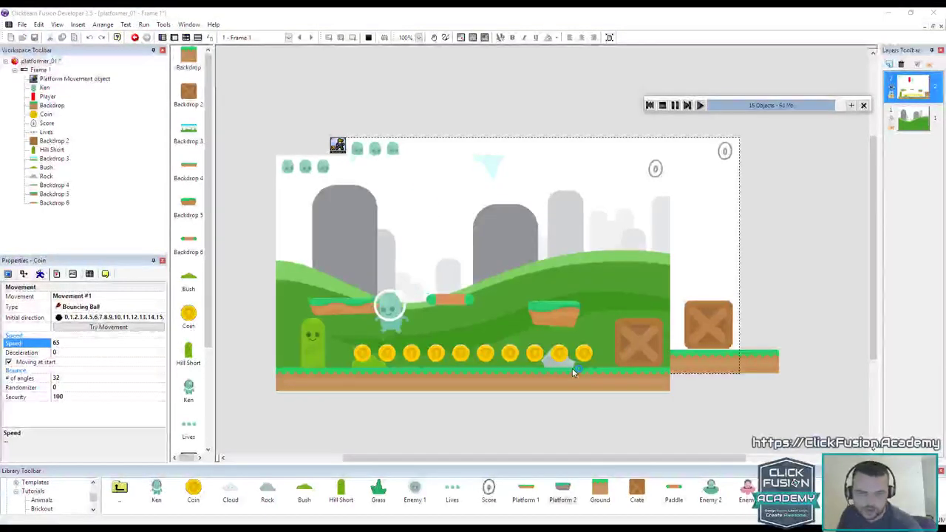
Step: Playtest the level by collecting all the coins and jumping between platforms, checking how the coins fly to the score
key(Right)
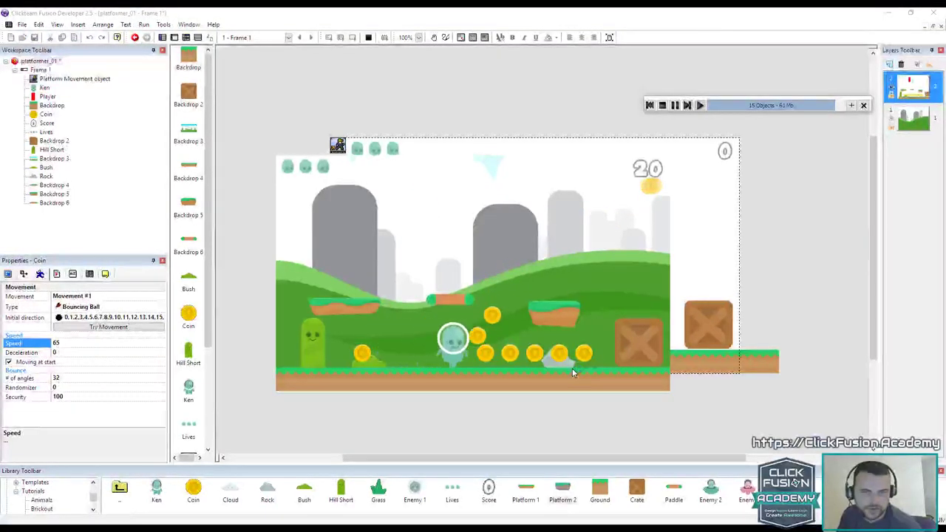
key(Left)
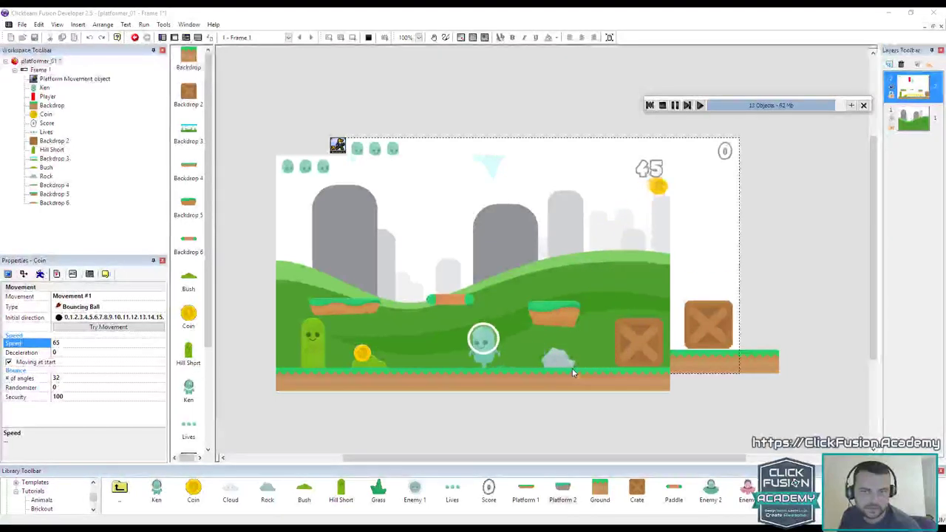
key(Right)
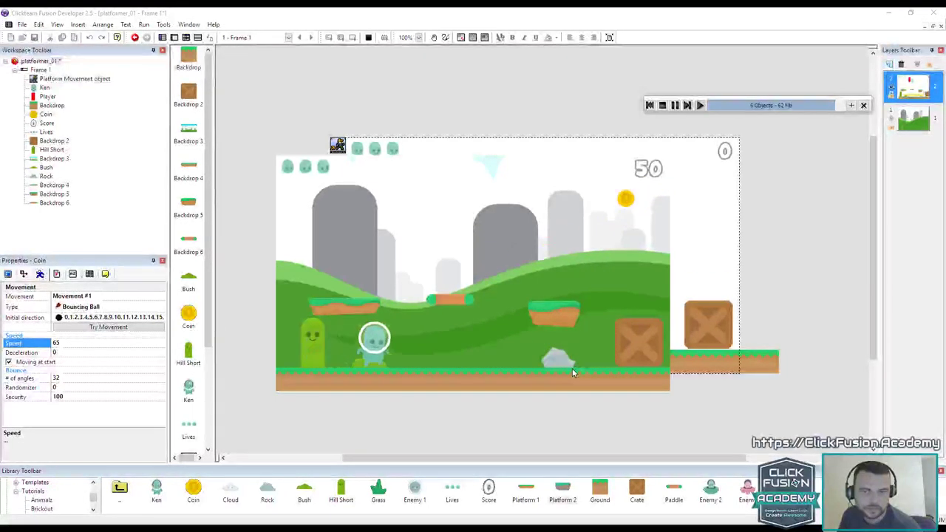
key(Left)
key(Up)
key(Right)
key(Up)
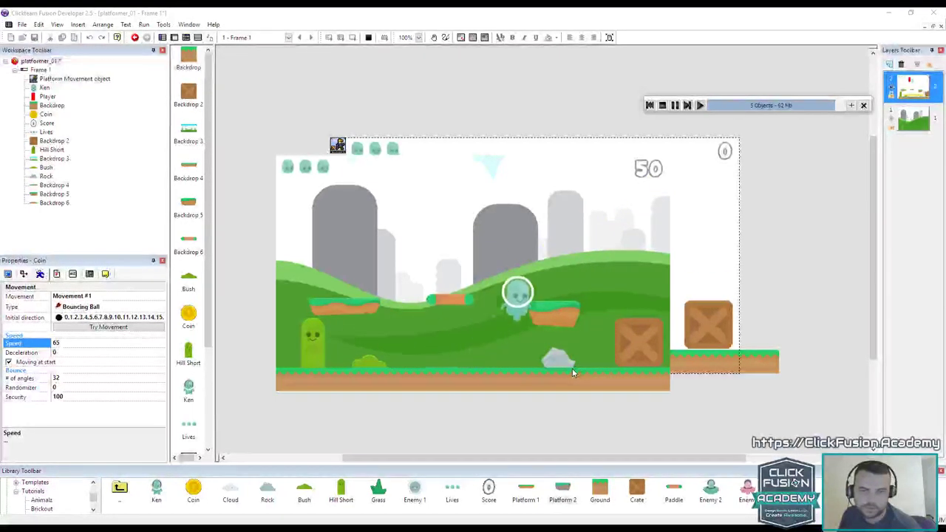
key(Up)
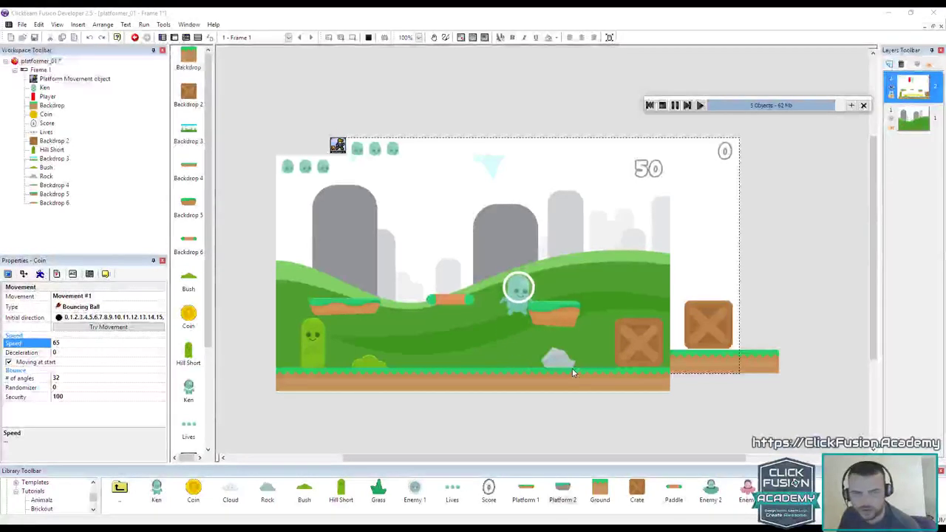
key(Right)
key(Right)
key(Up)
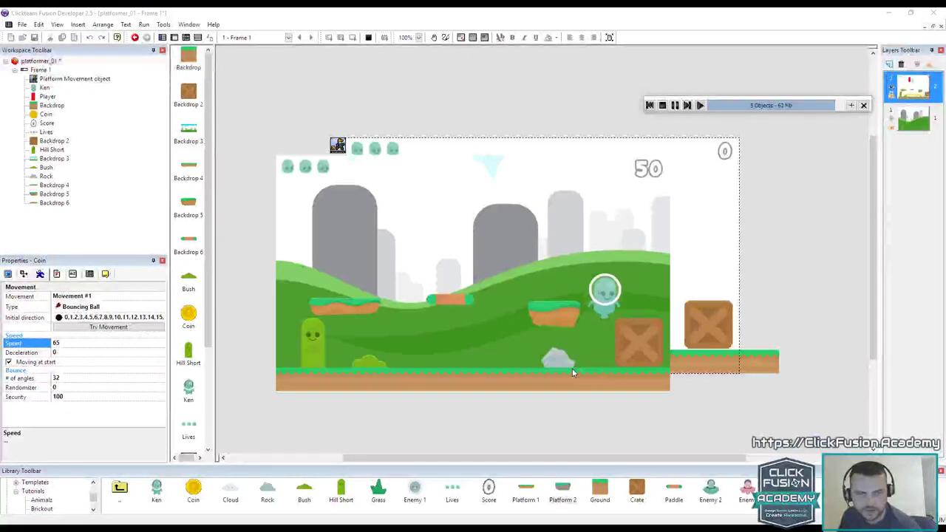
key(Left)
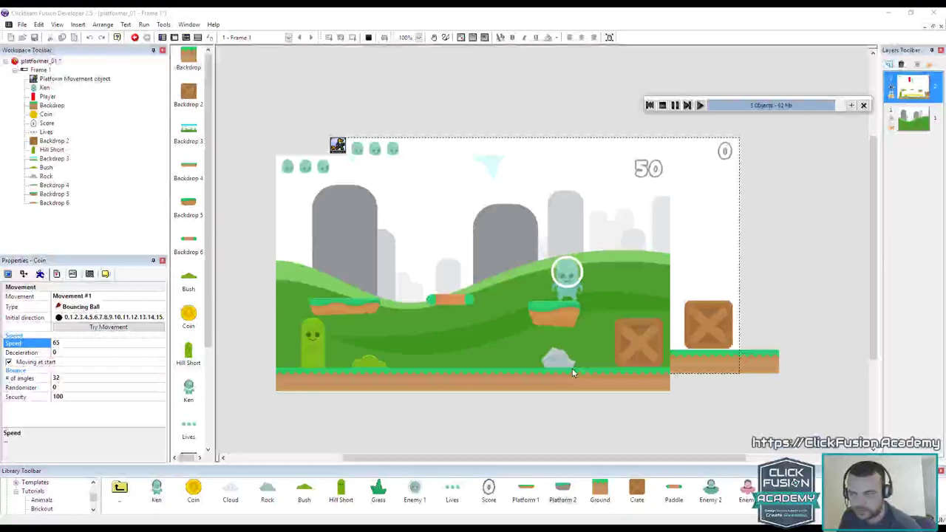
key(Up)
key(Left)
key(Up)
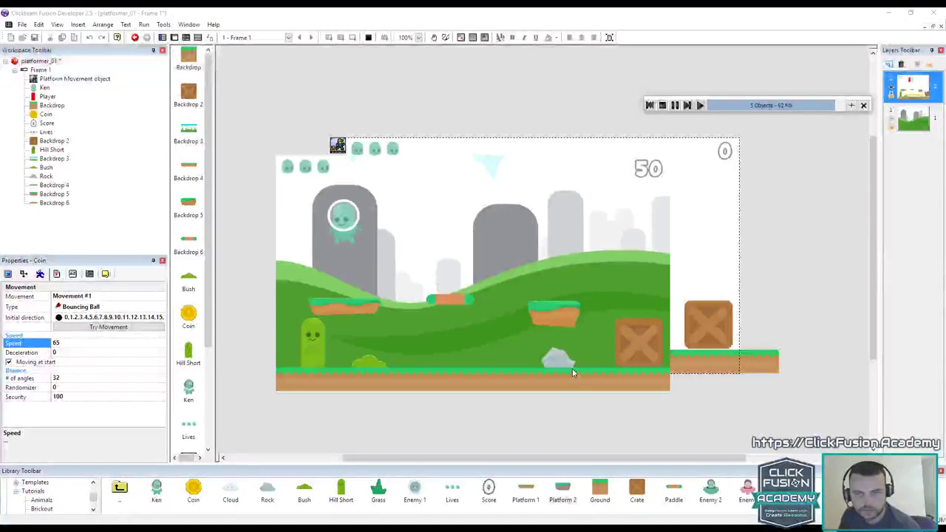
key(Right)
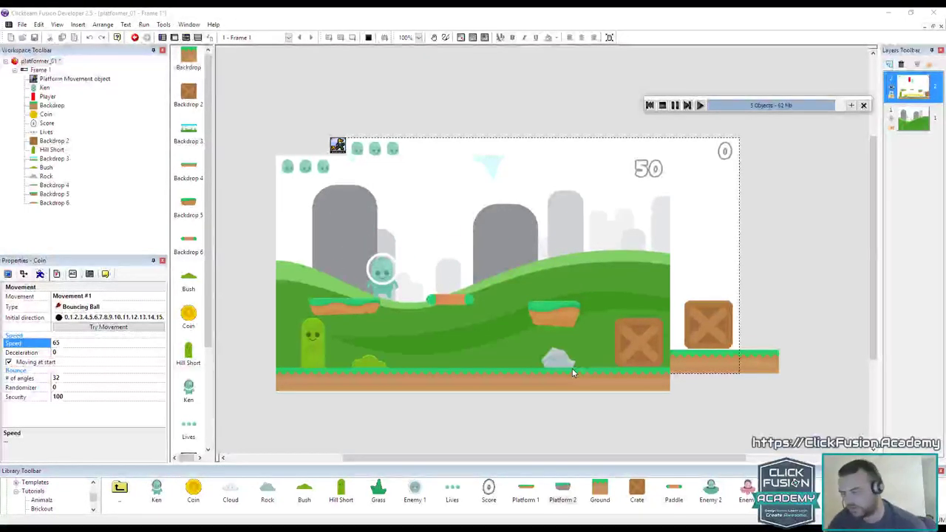
key(Escape)
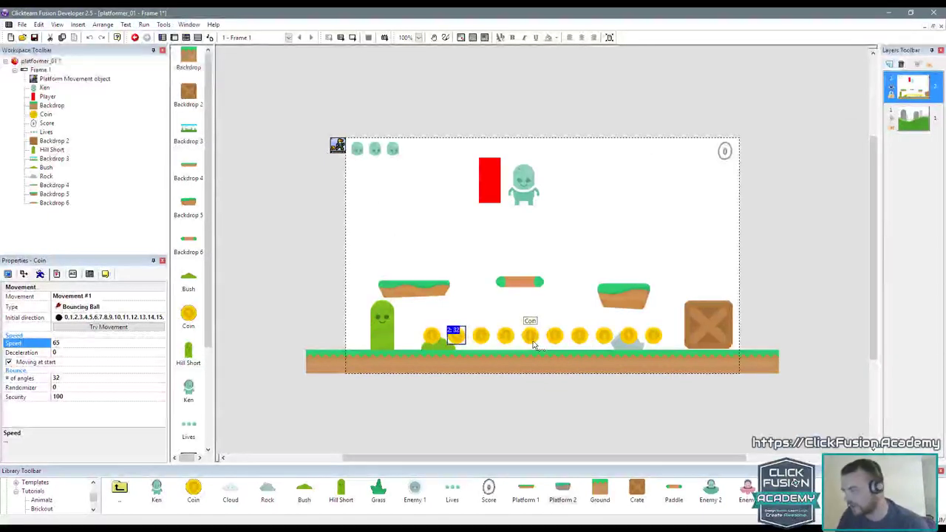
Step: Set the coin's movement speed to 90 and playtest the level by collecting the coins
click(94, 344)
text(90)
key(F8)
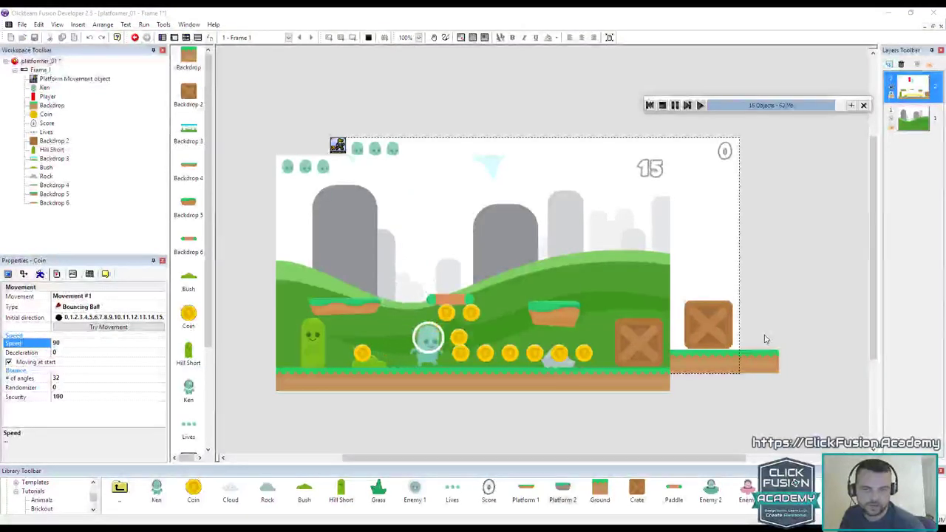
key(Right)
key(Left)
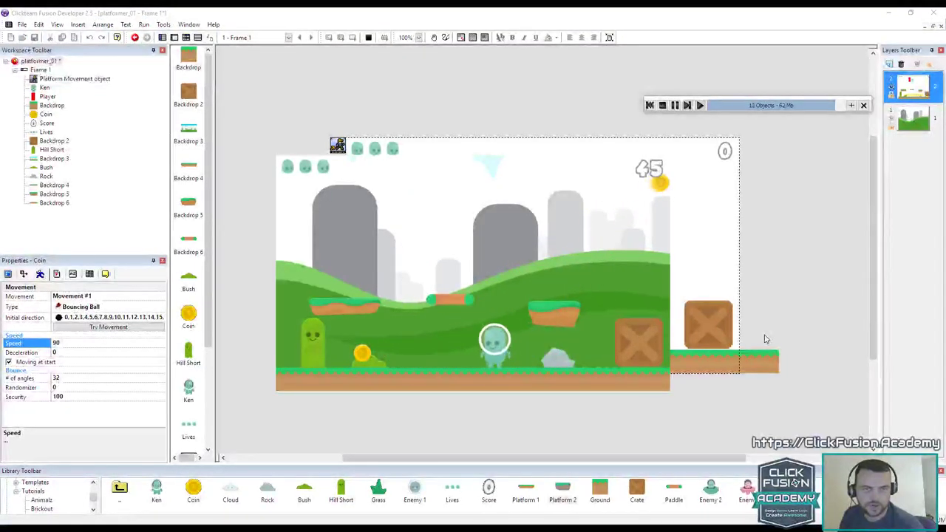
key(Right)
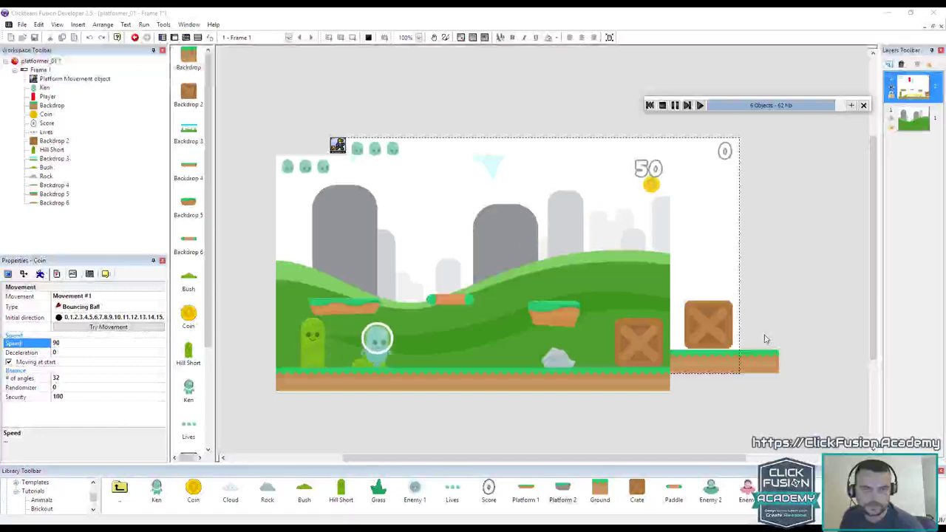
key(alt+F4)
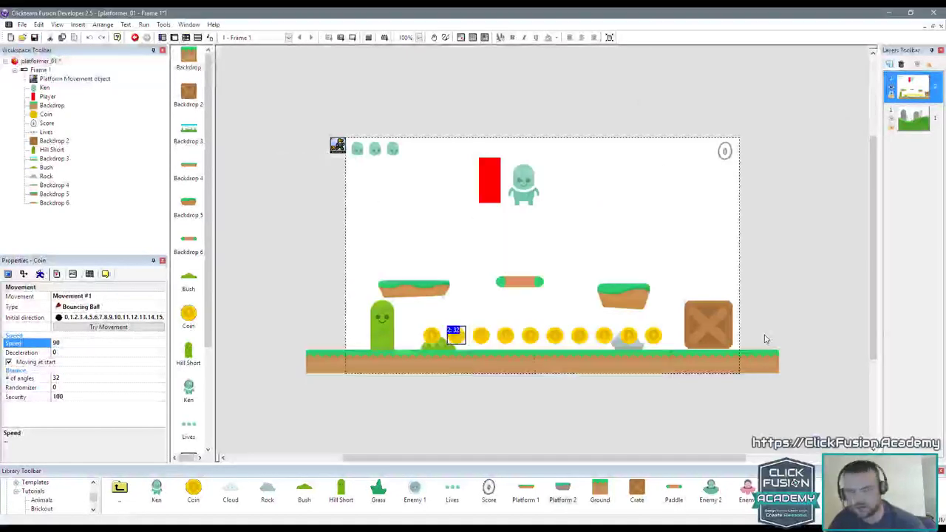
Step: Edit the trigger = 2 event's action that adds to the coin's fade_val and accept its expression
click(186, 38)
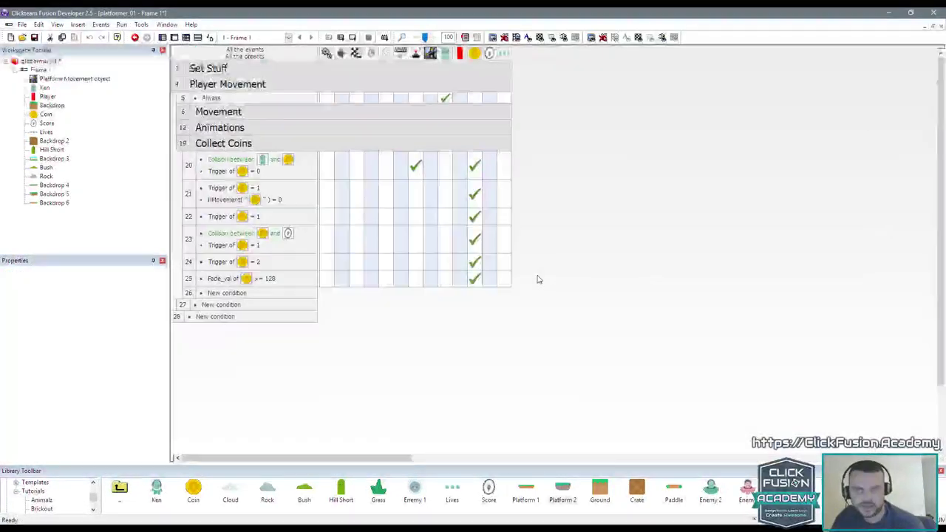
right_click(475, 261)
mouse_move(517, 433)
click(629, 442)
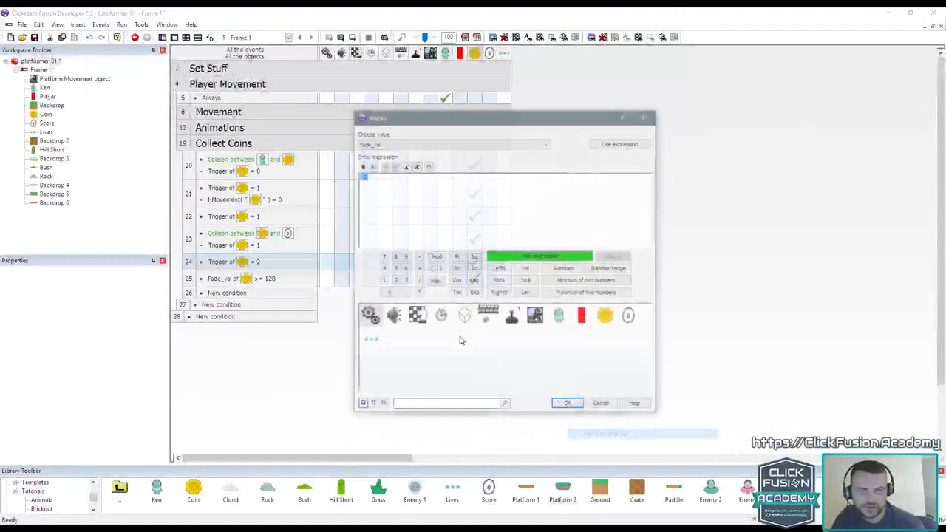
key(Return)
Step: Start a test run and move Ken both ways along the ground to collect coins, checking their flight and fade
key(F8)
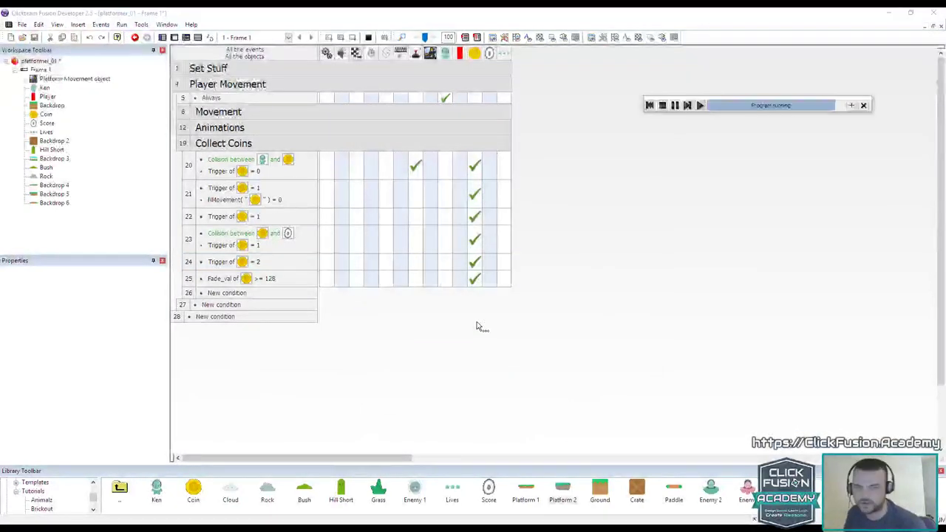
key(Left)
key(Right)
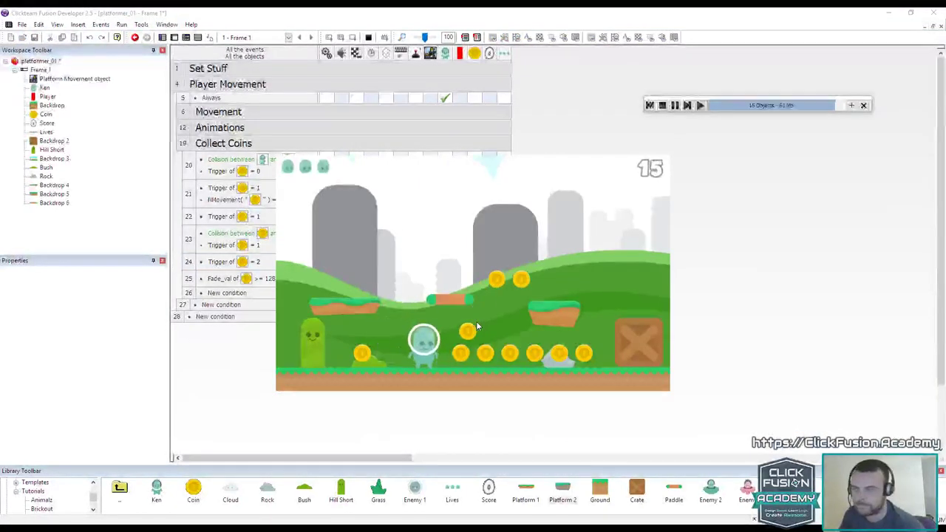
key(Left)
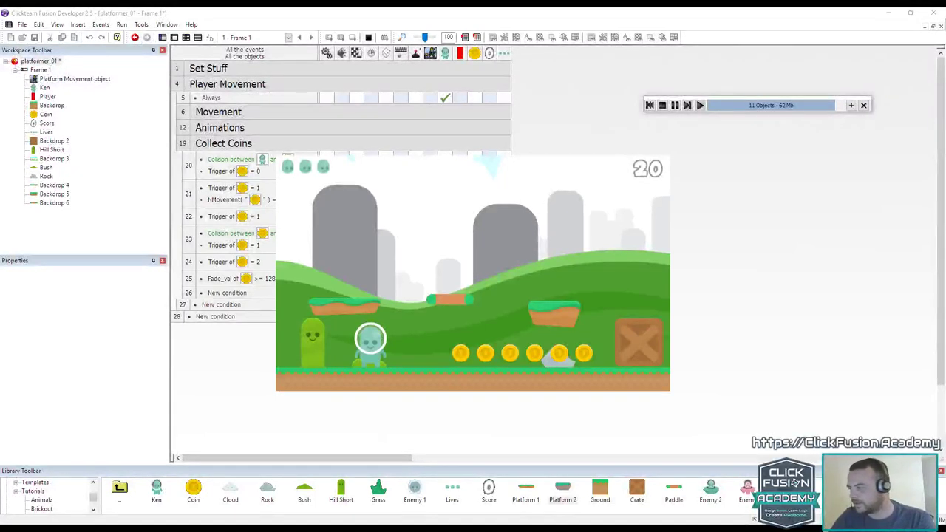
key(super+d)
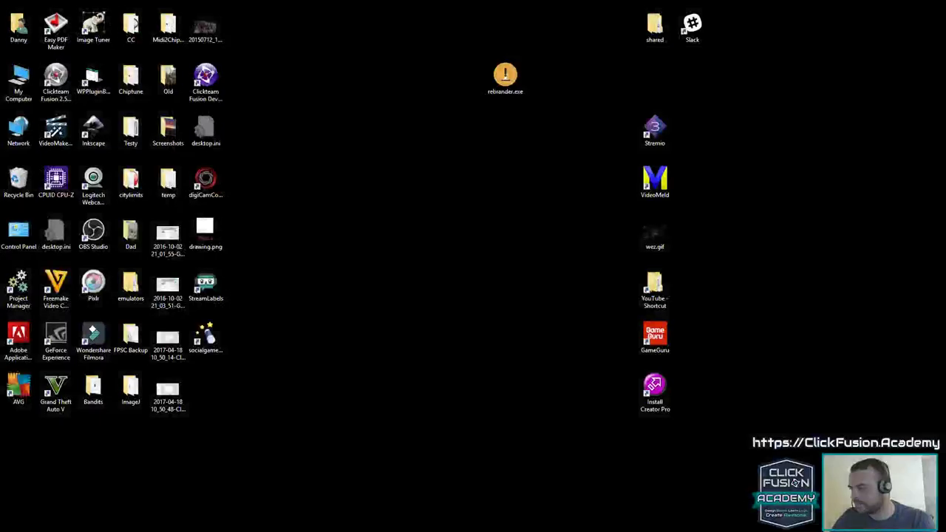
key(super+d)
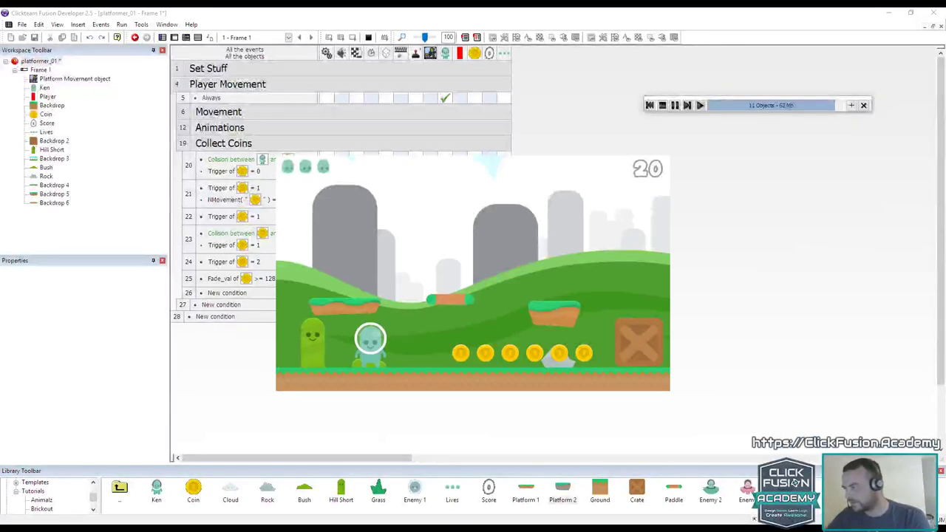
Step: Restart the test run and collect every coin on the ground, watching how they fly to the score and fade
click(662, 105)
key(F8)
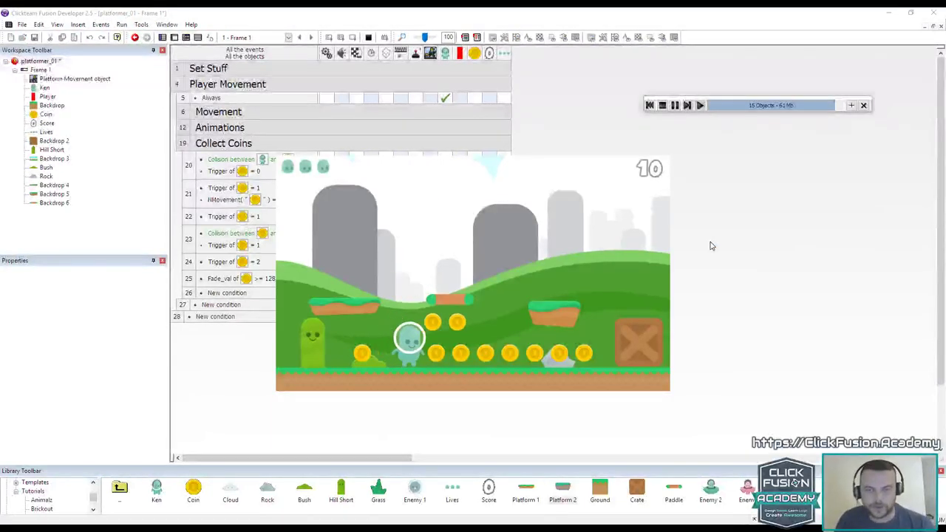
key(Right)
key(Right)
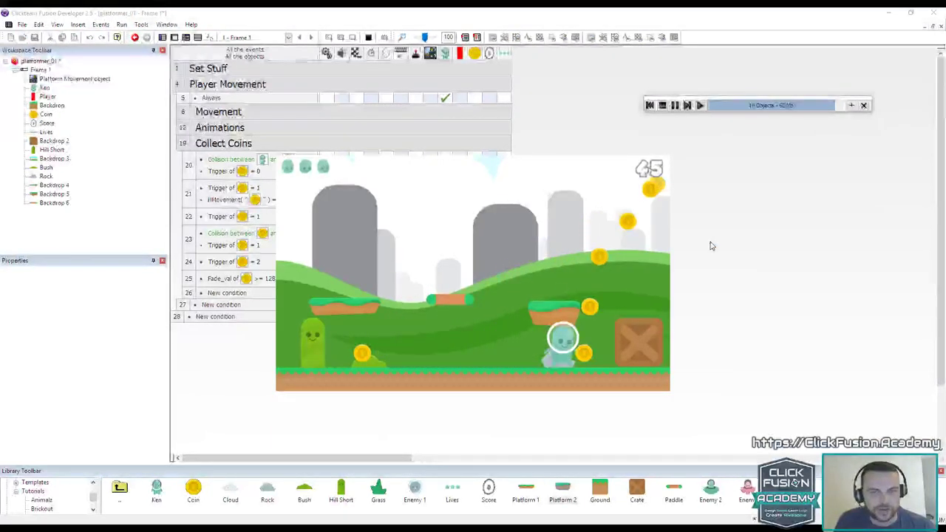
key(Right)
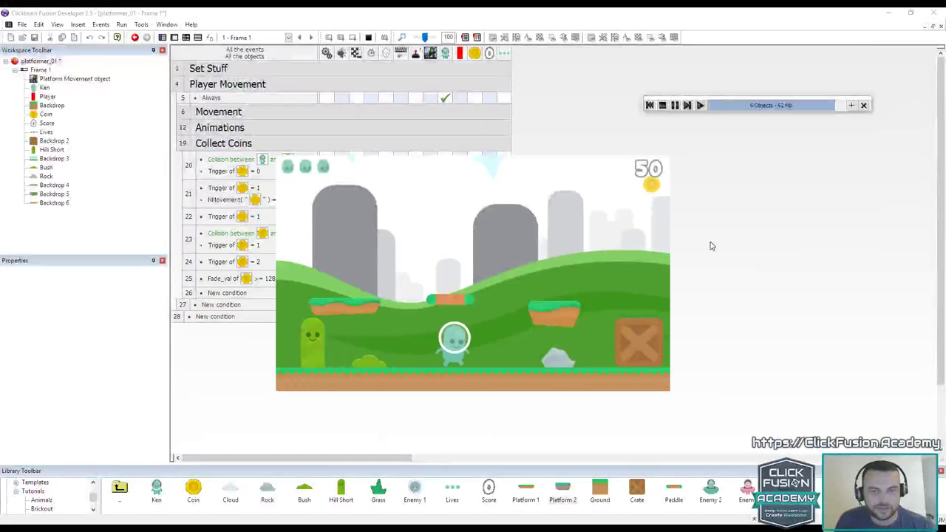
Step: Playtest Ken's jumping between the crate and the floating platforms, and stop the test run
key(Up)
key(Right)
key(Up)
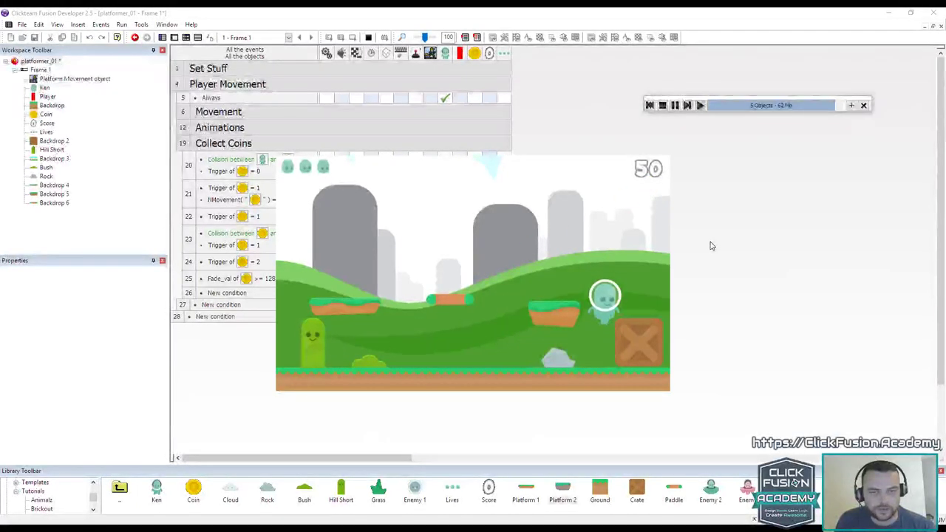
key(Up)
key(Left)
key(Left)
key(Up)
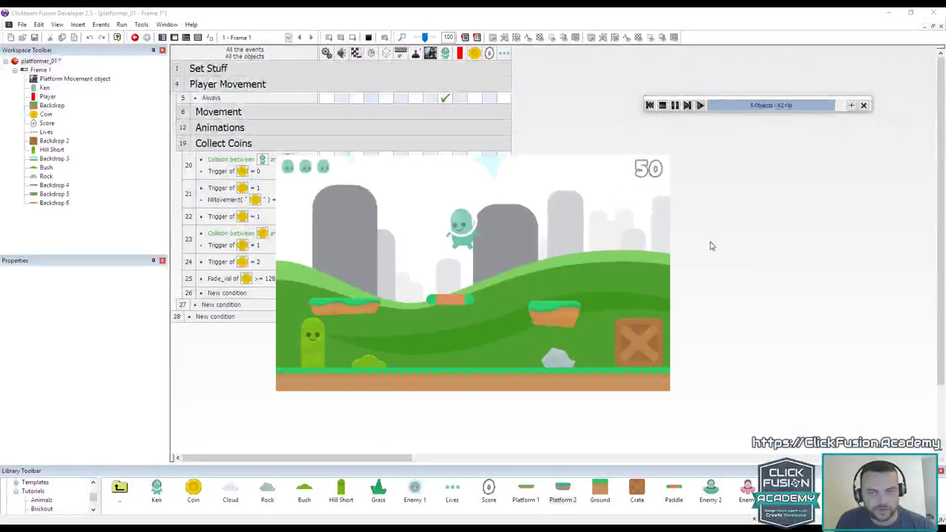
key(Up)
key(Right)
key(Up)
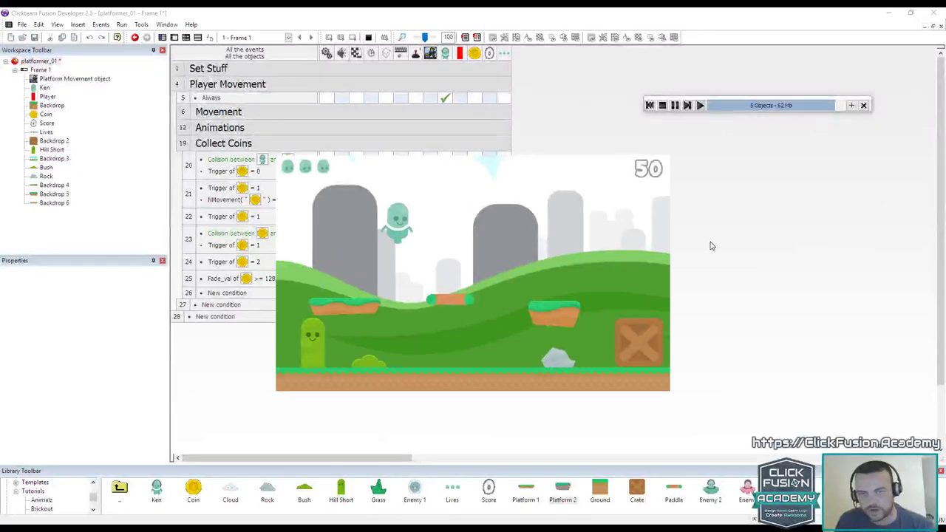
key(Up)
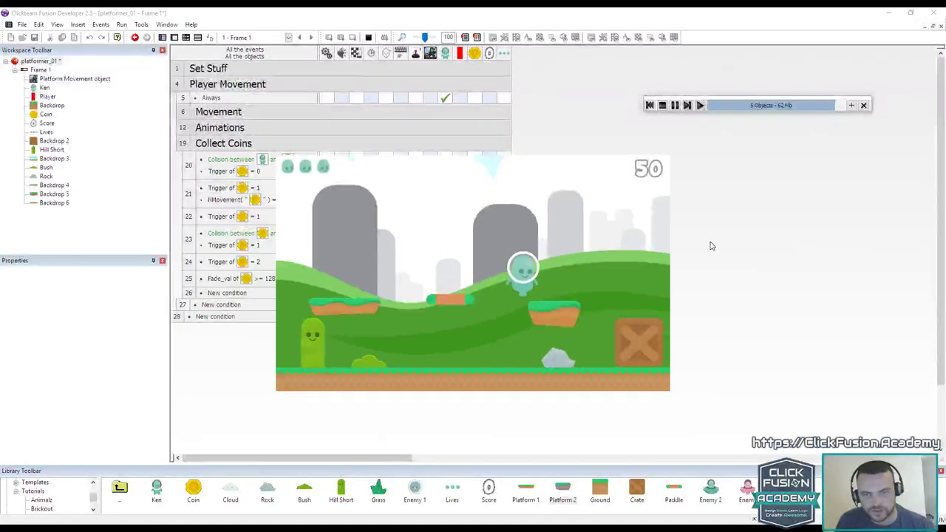
key(Right)
key(Up)
key(Left)
key(Up)
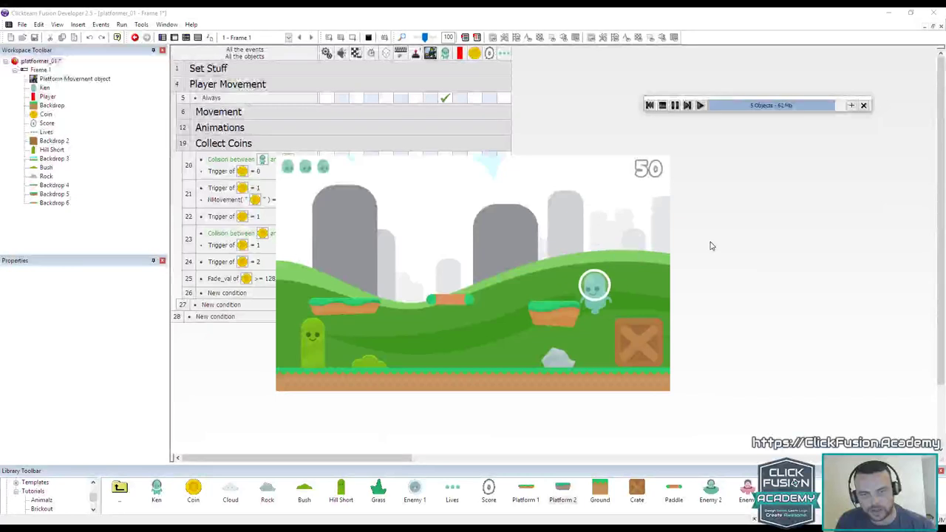
key(Up)
key(Left)
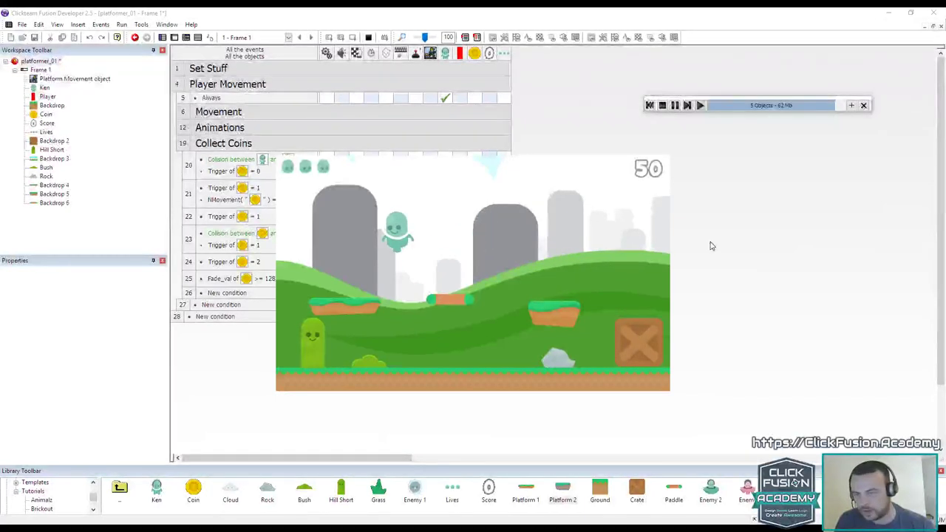
key(Right)
key(Right)
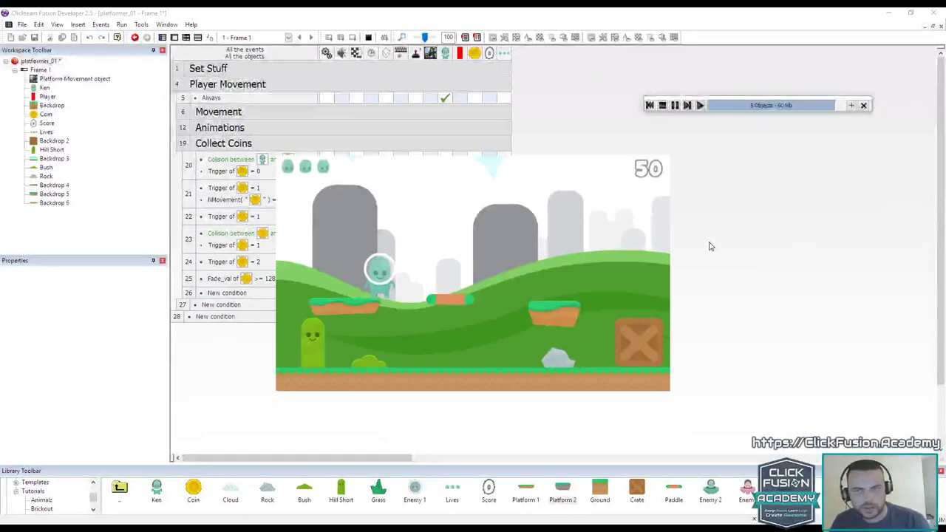
click(663, 106)
Step: In the frame editor, show layer 1 and raise Backdrop 3's blend coefficient to make the scenery semi-transparent
click(174, 37)
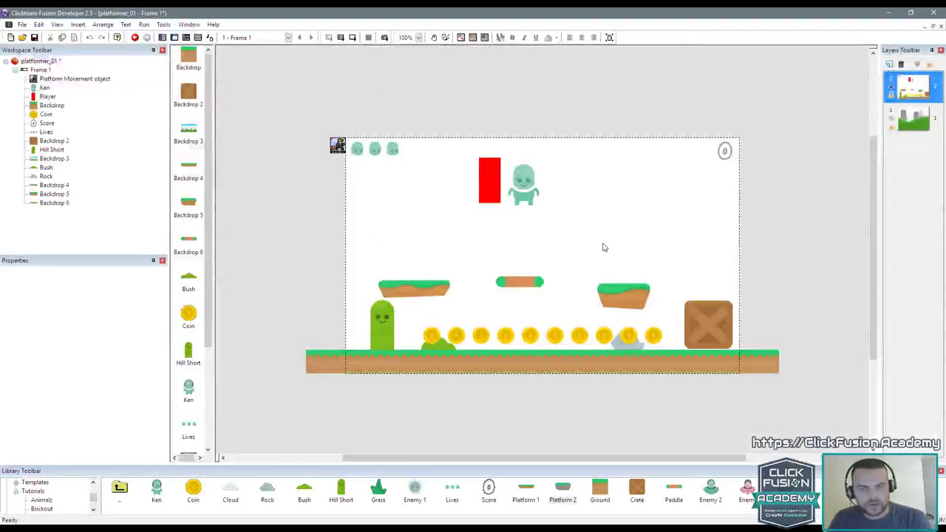
click(895, 121)
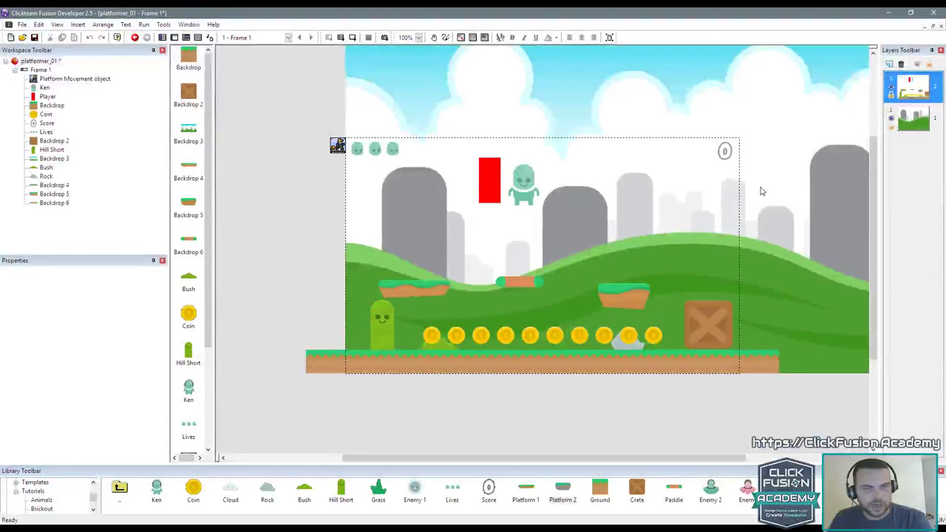
click(427, 257)
click(41, 275)
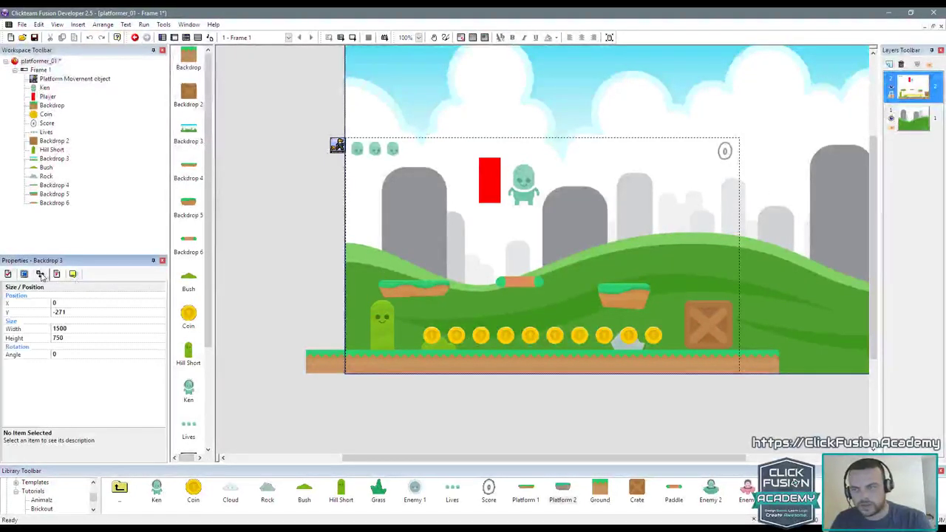
click(24, 274)
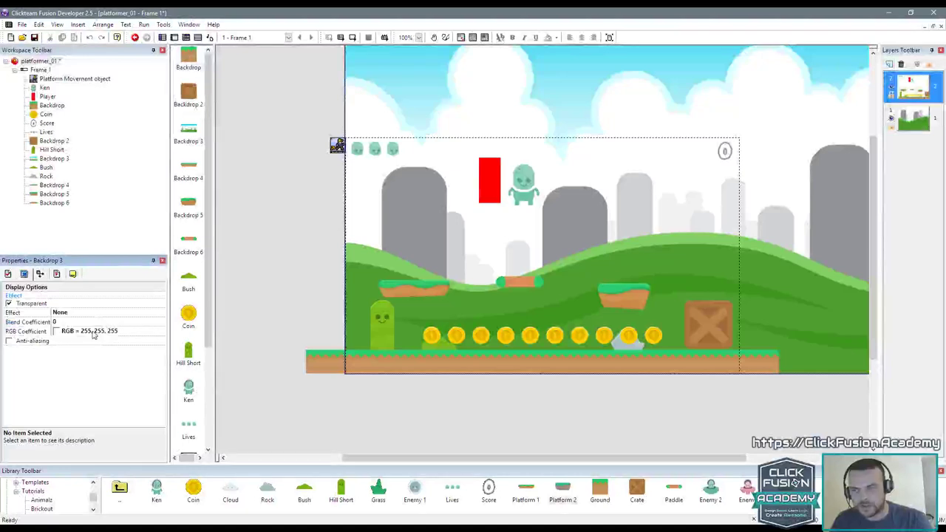
click(111, 322)
click(269, 285)
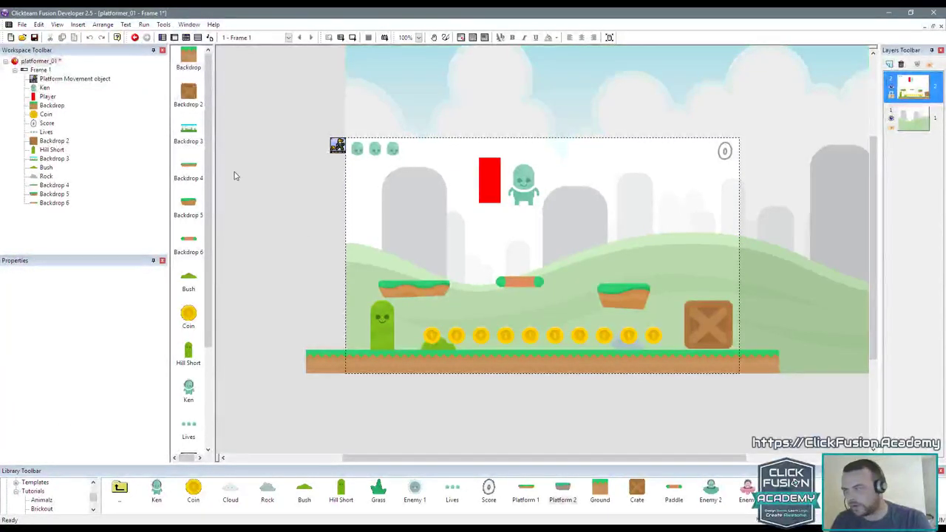
Step: Set Frame 1's background color to black (RGB 0, 0, 0) and start a test run
click(40, 70)
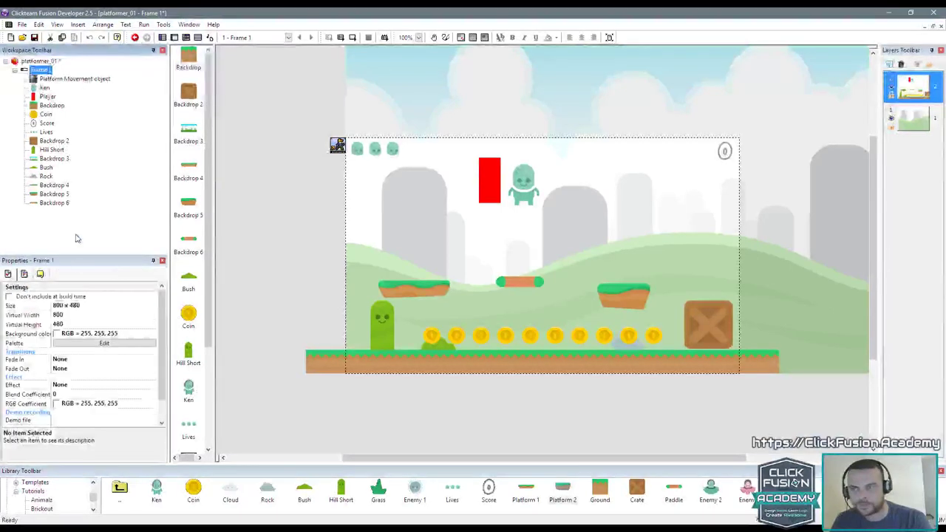
click(57, 333)
click(65, 337)
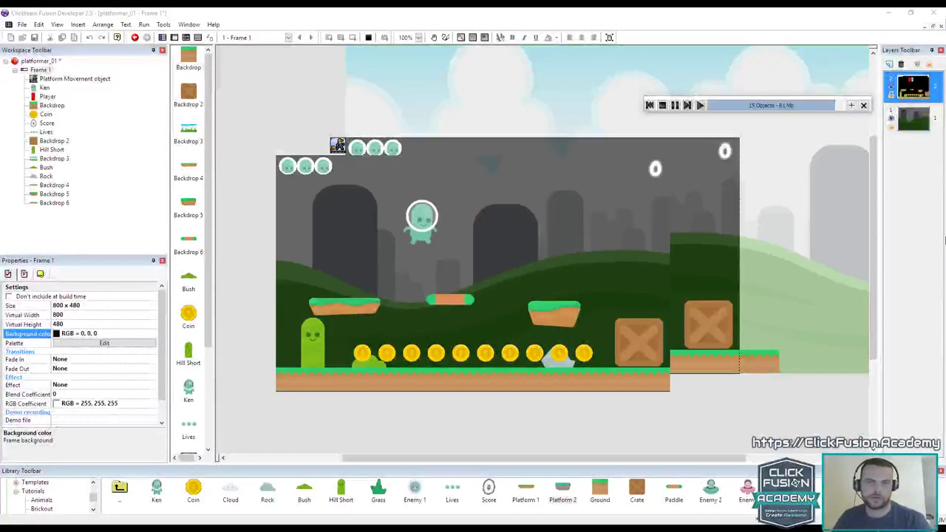
Step: Playtest the level against the darkened background by collecting all the coins and jumping across the platforms, and close the run
key(Right)
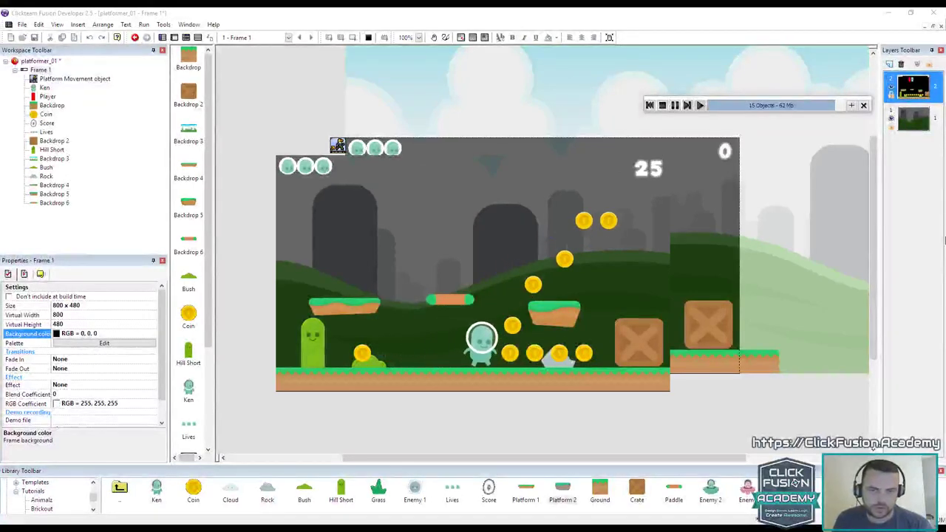
key(Left)
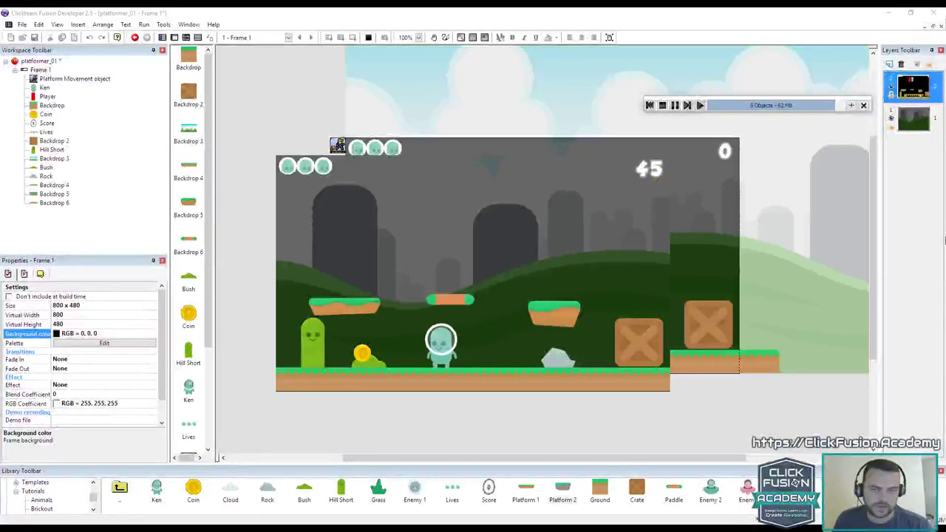
key(Right)
key(Up)
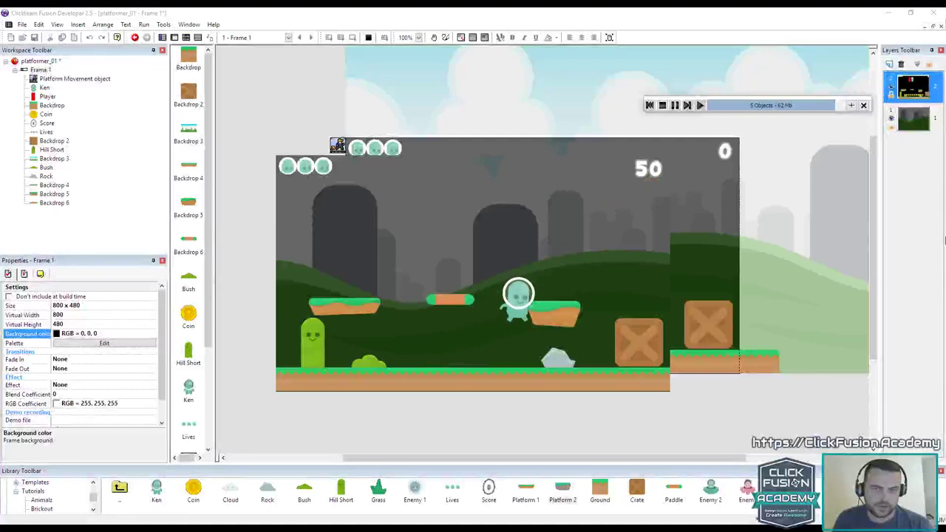
key(Right)
key(Up)
key(Left)
key(Up)
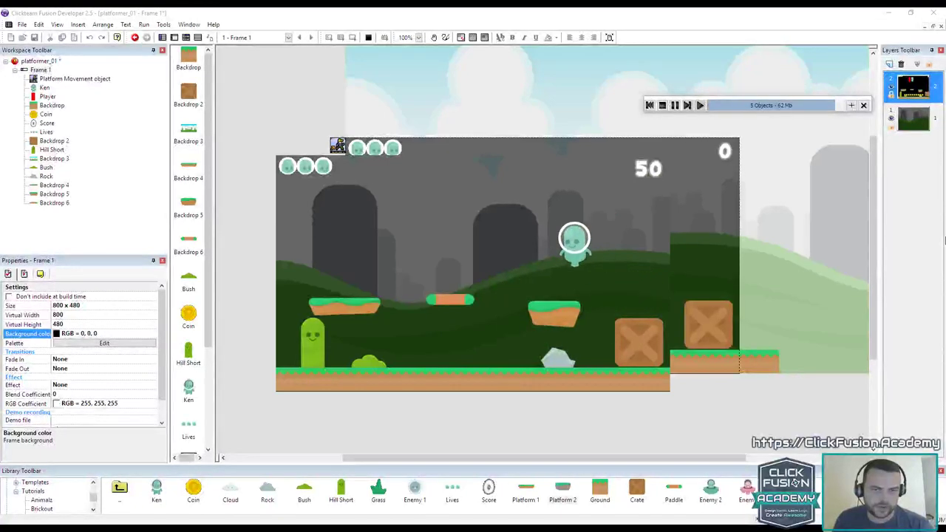
key(Up)
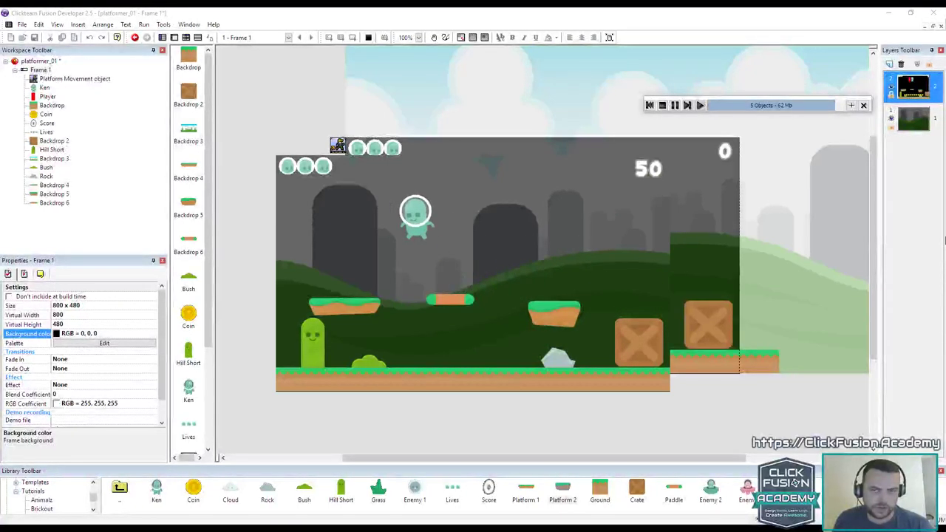
key(Up)
key(Right)
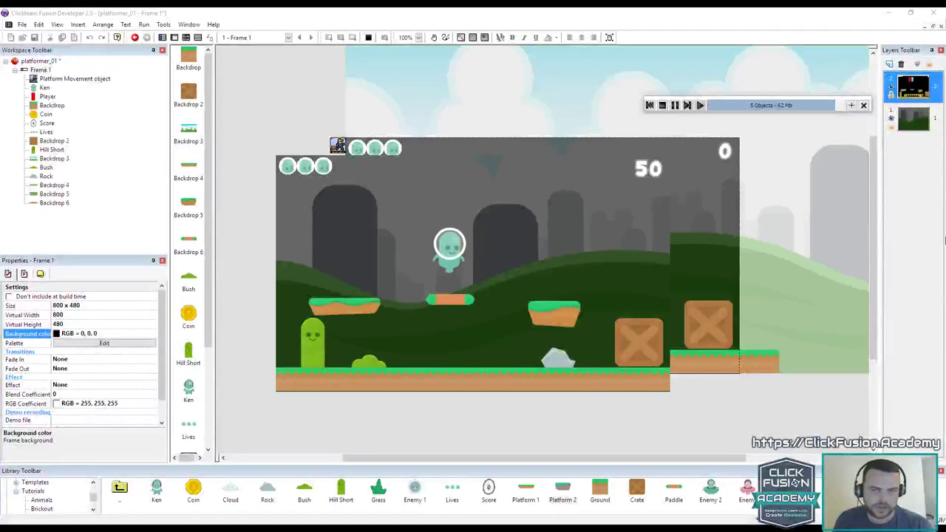
key(Left)
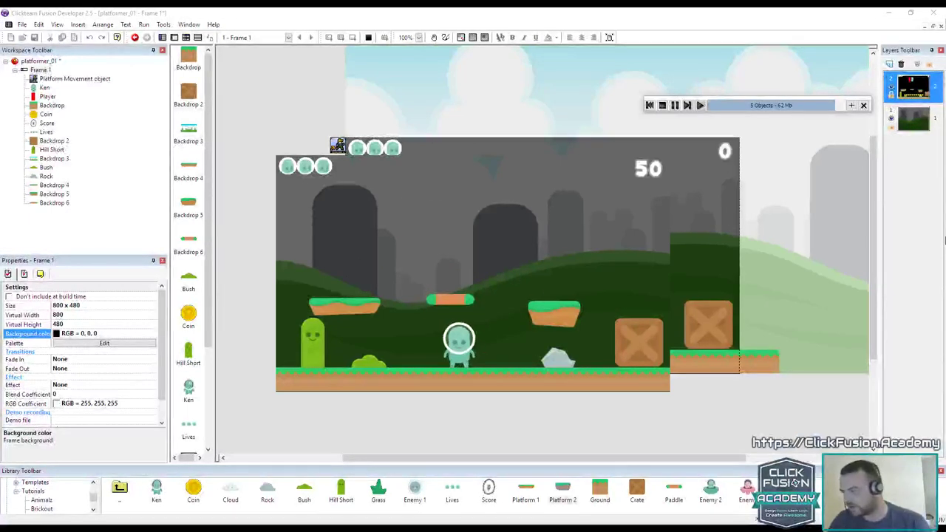
key(alt+F4)
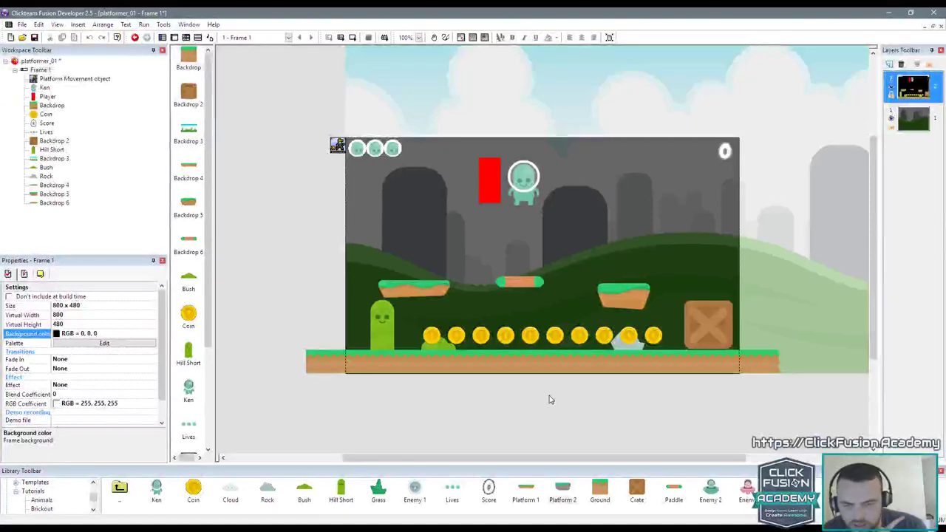
Step: Add the library's Enemy 1 object to the frame just above the floating platform nearest the crate
drag(549, 458, 594, 457)
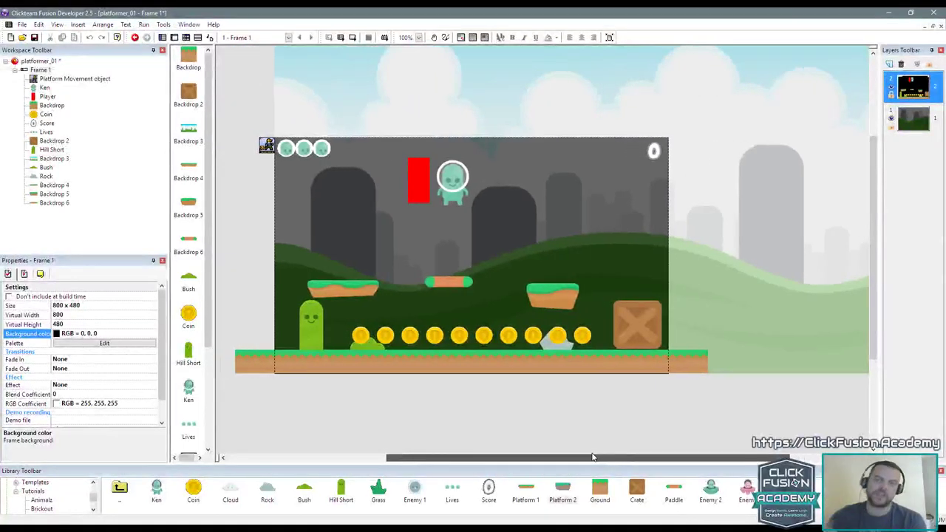
right_click(602, 153)
click(629, 184)
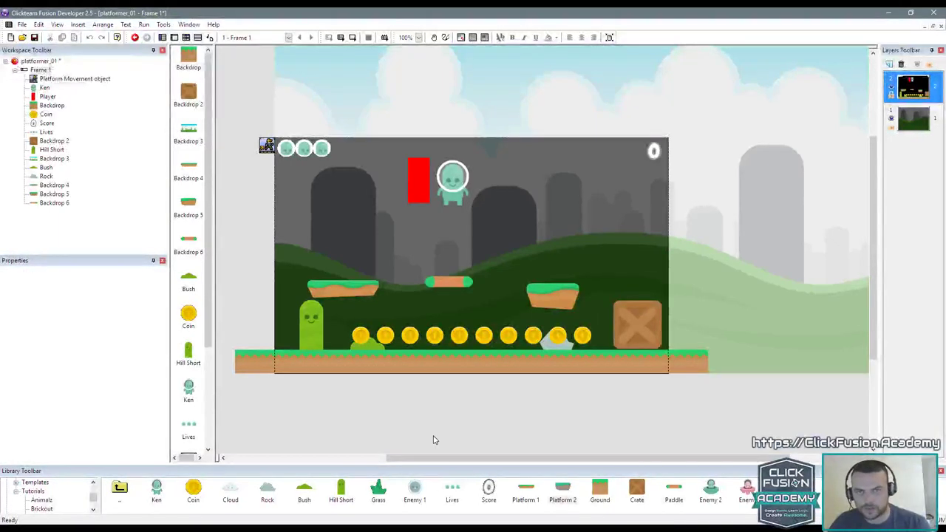
drag(414, 494, 580, 274)
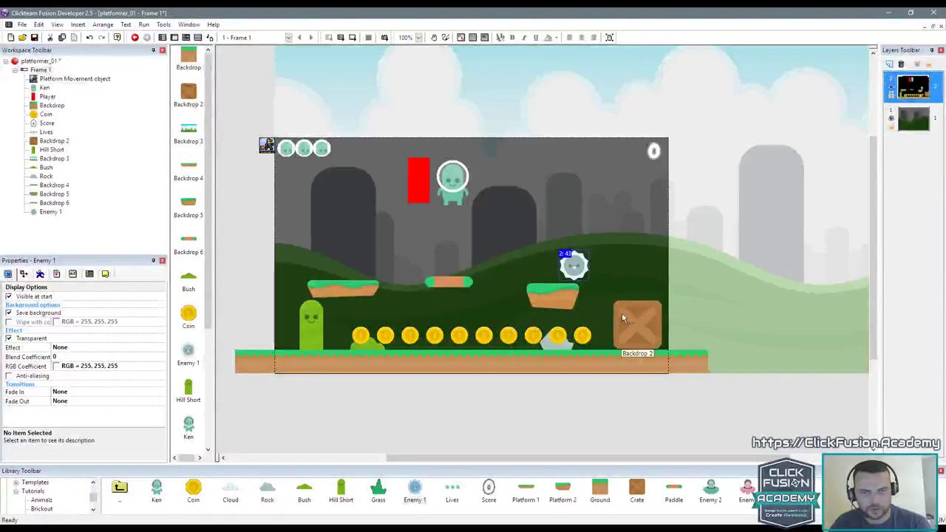
click(371, 191)
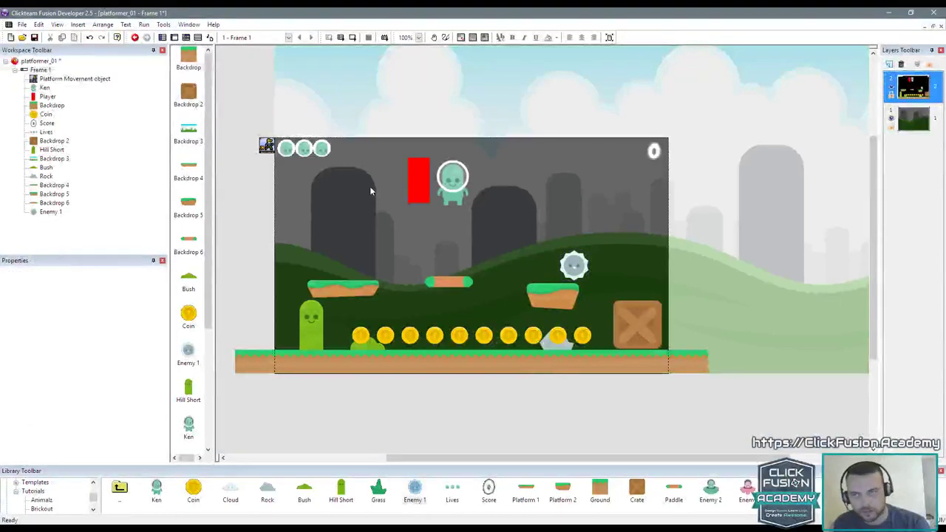
Step: Switch to the frame's event editor and collapse the Collect Coins group
click(208, 38)
double_click(186, 143)
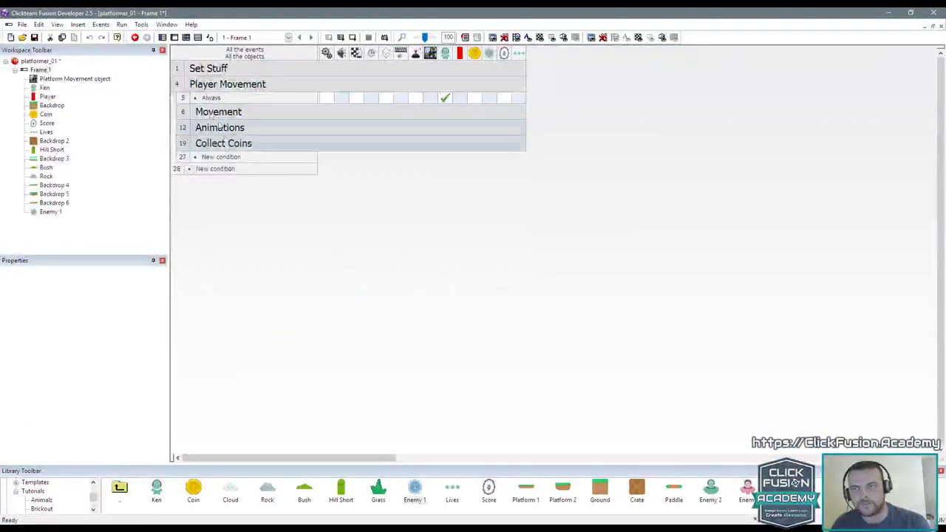
Step: Insert an event group titled Scrolling below Collect Coins, inside the Player Movement group
right_click(186, 157)
mouse_move(211, 182)
click(381, 206)
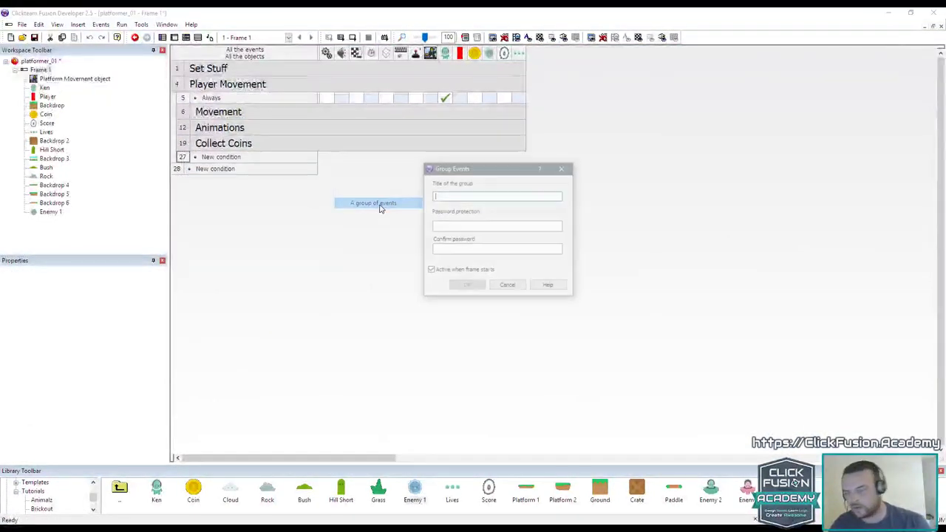
text(Scrolling)
key(Return)
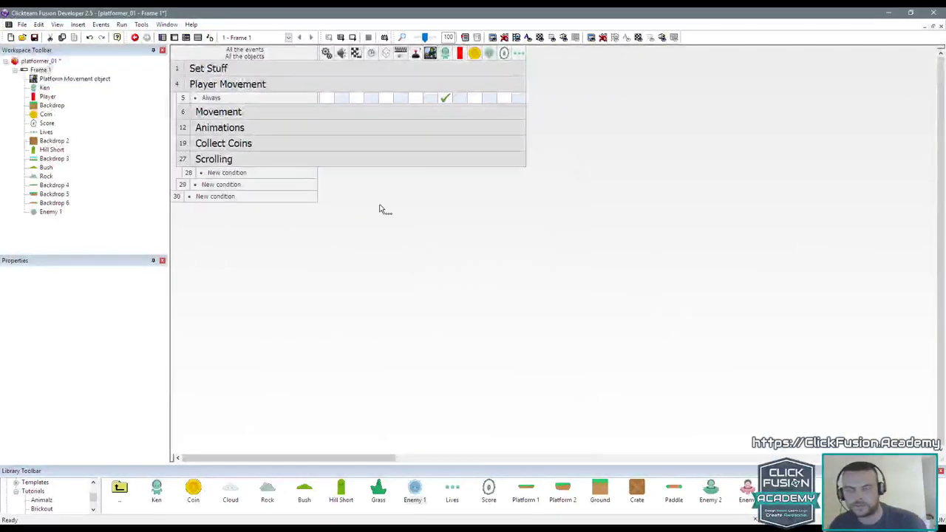
Step: Add an Always event to the Scrolling group that centers the window position in the frame relative to the Player object
click(243, 175)
click(333, 197)
click(351, 204)
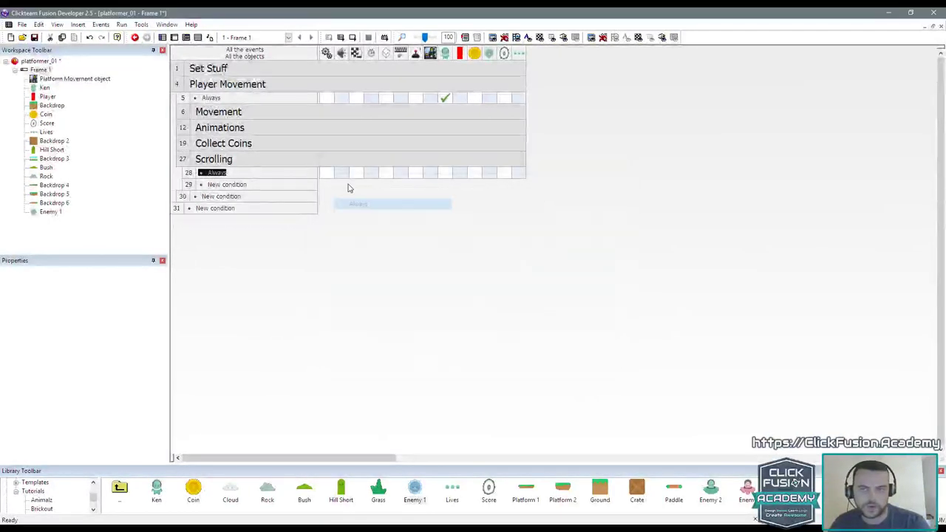
click(360, 176)
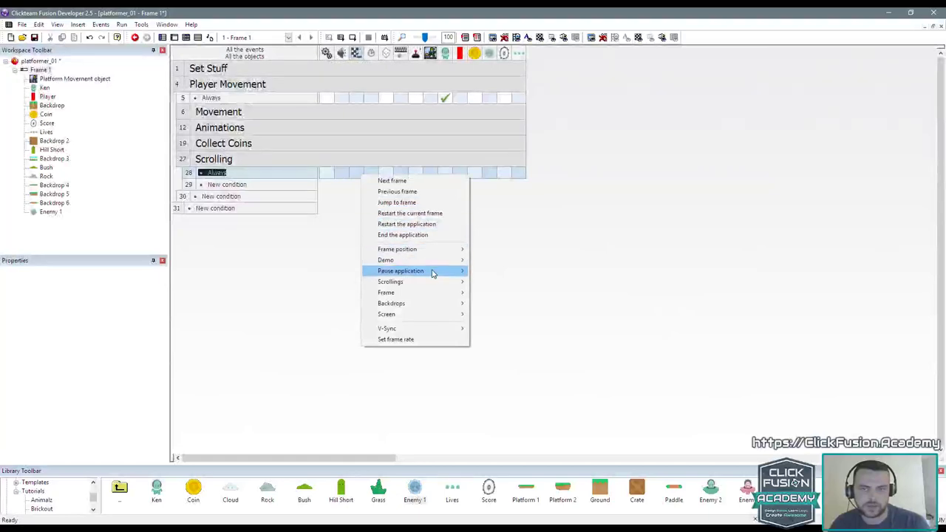
mouse_move(443, 280)
click(488, 282)
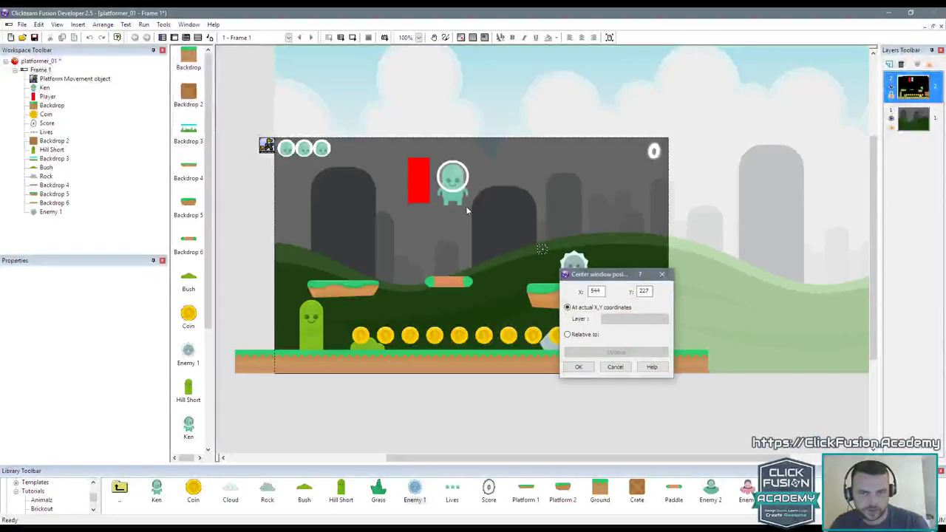
click(453, 185)
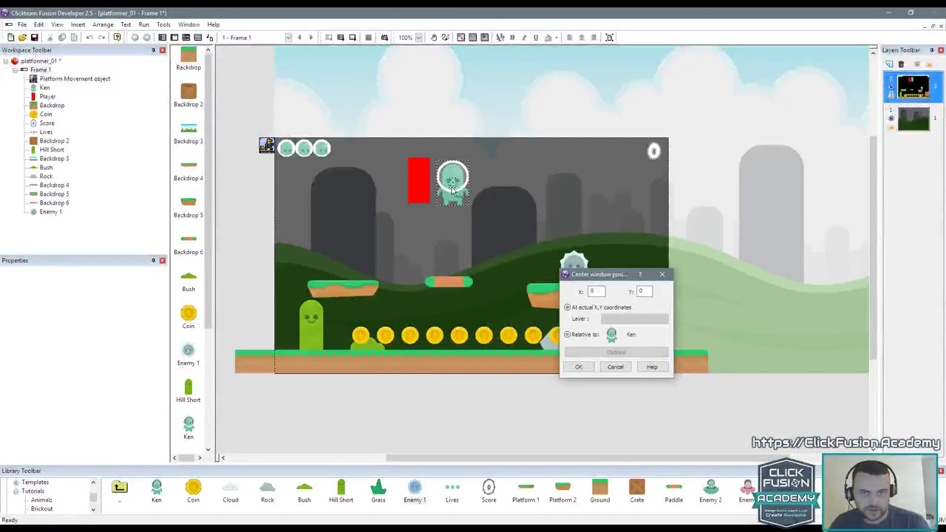
click(581, 334)
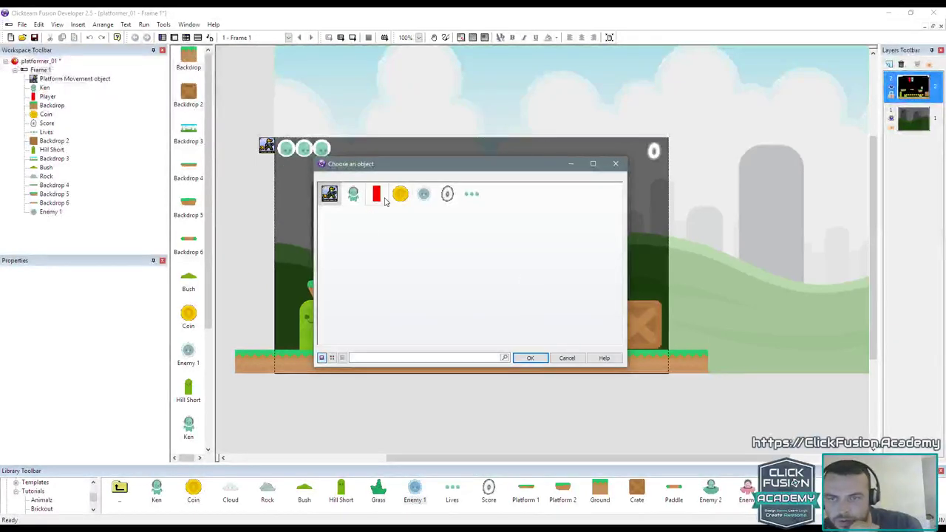
double_click(378, 196)
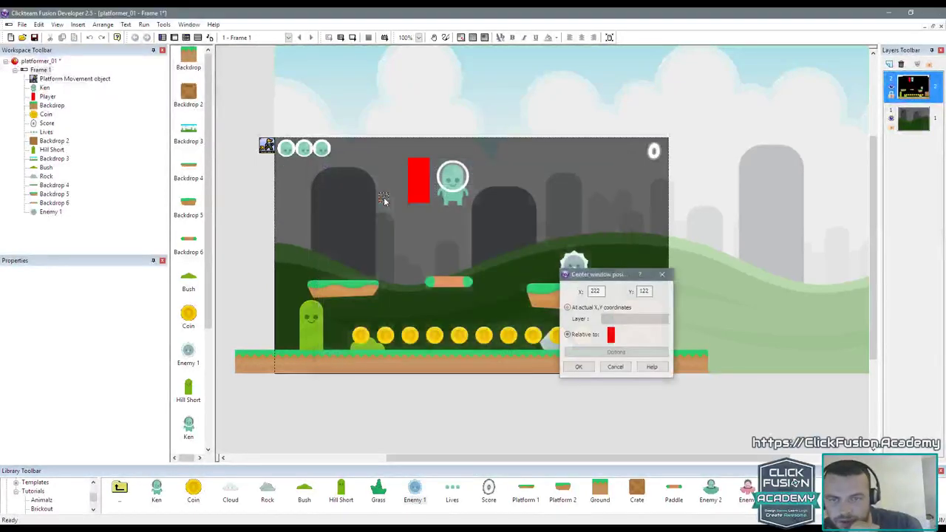
click(578, 368)
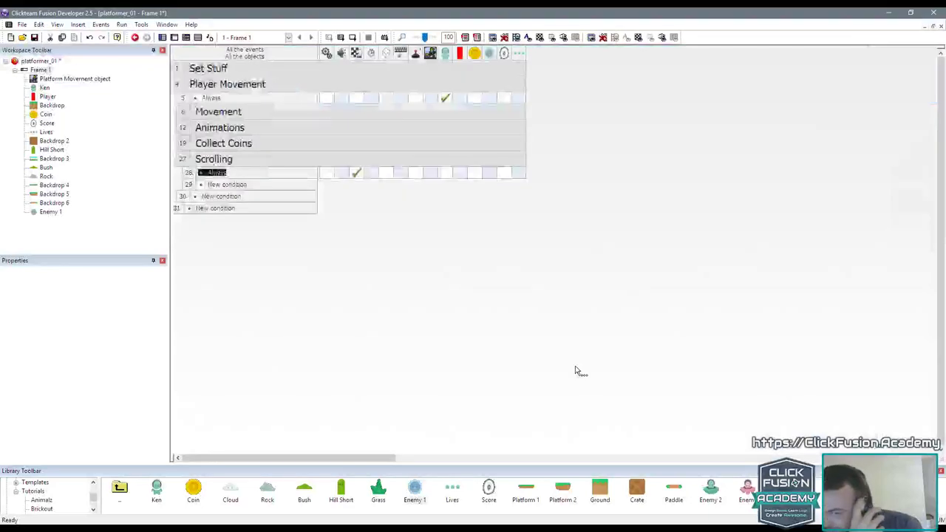
Step: Switch to the frame editor and extend the ground past the dashed window boundary by duplicating its last tile in 15 columns
click(175, 38)
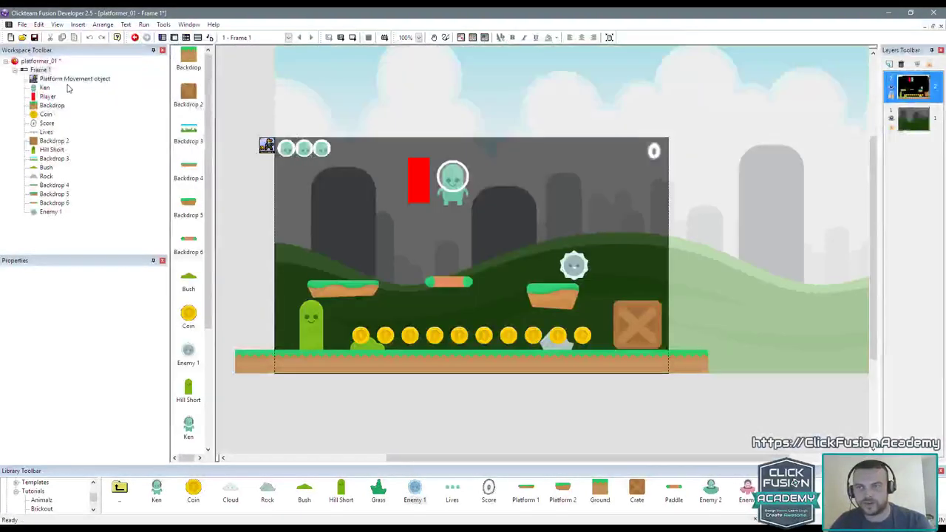
click(44, 70)
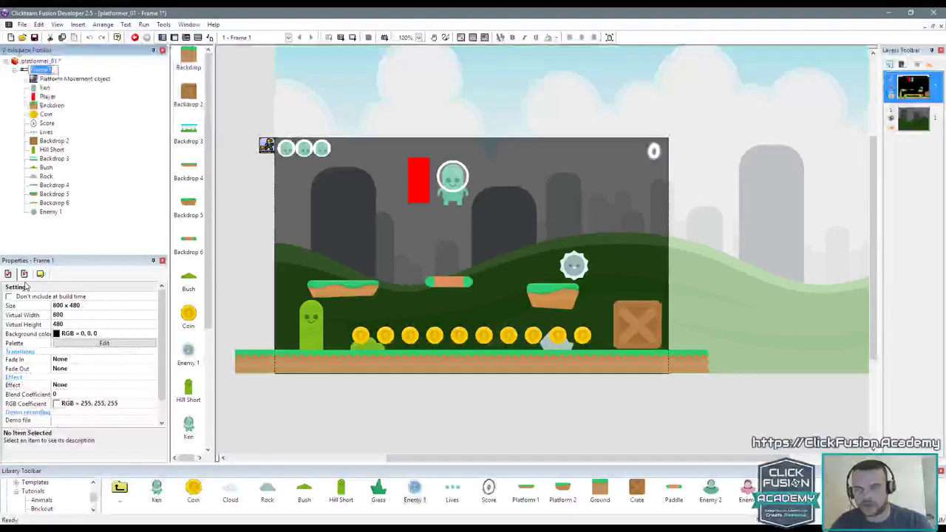
drag(442, 458, 567, 447)
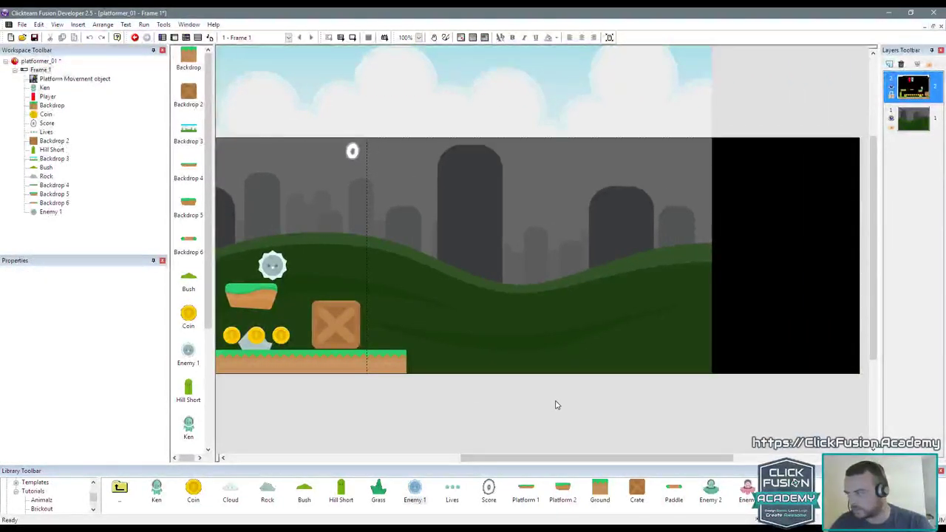
click(403, 366)
right_click(403, 365)
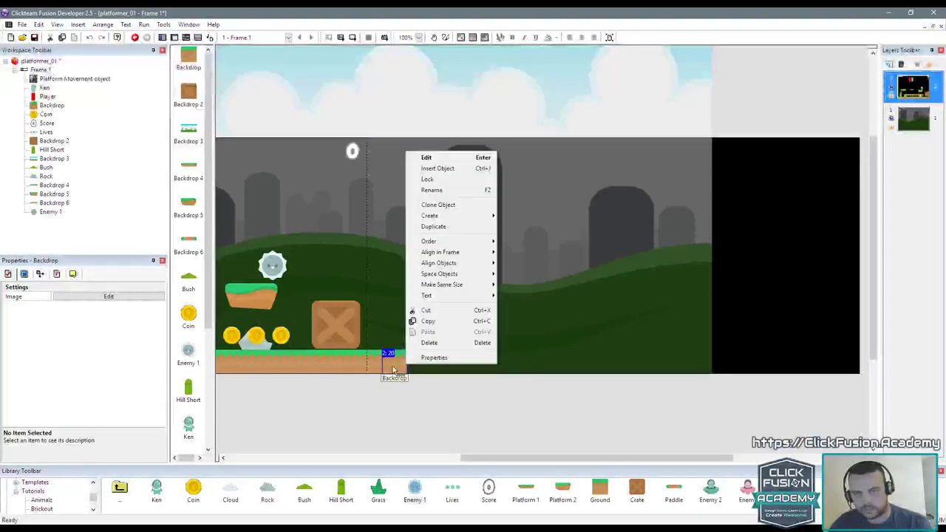
click(453, 229)
click(431, 252)
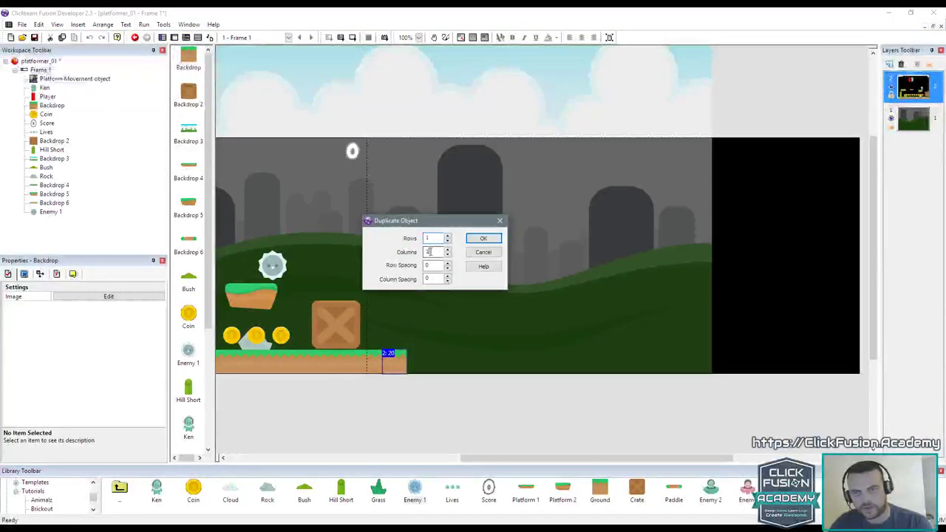
text(5)
key(Return)
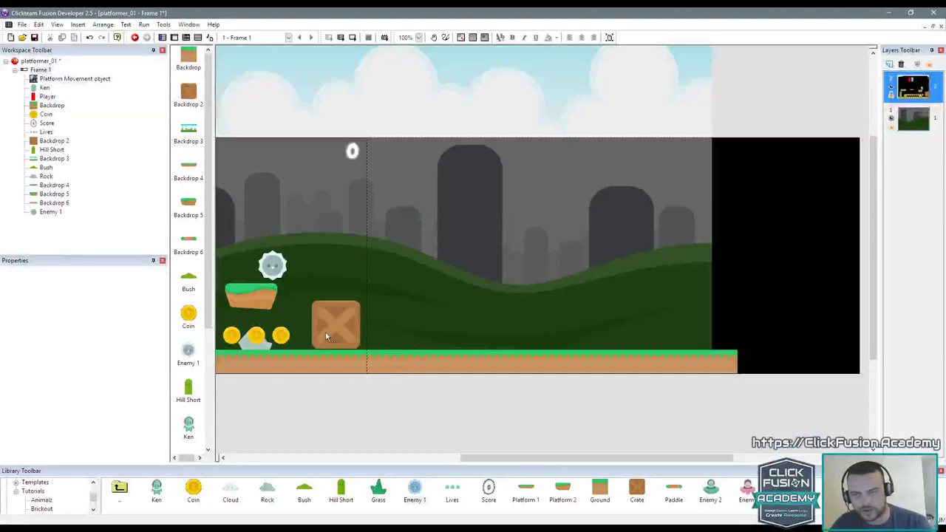
Step: Copy the crate farther along the extended ground and align the copy so it rests on the ground surface
ctrl+drag(347, 334, 570, 337)
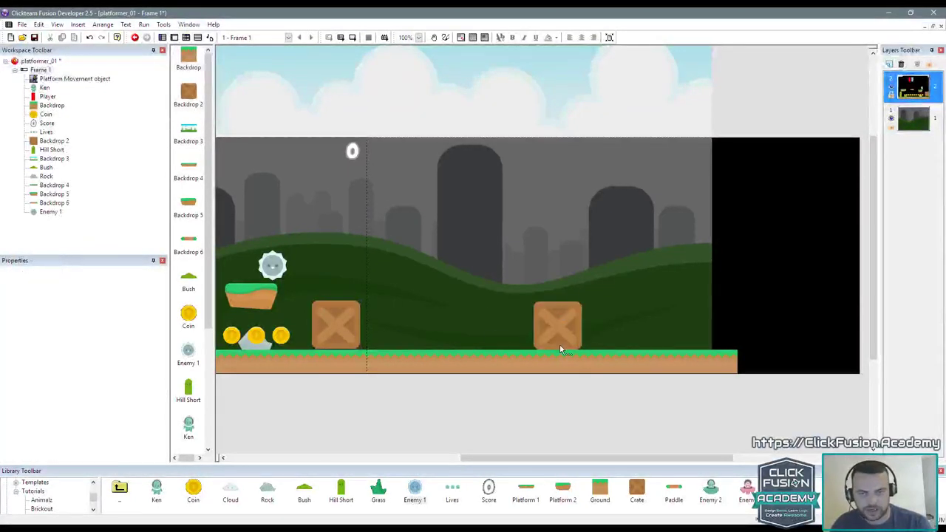
click(566, 405)
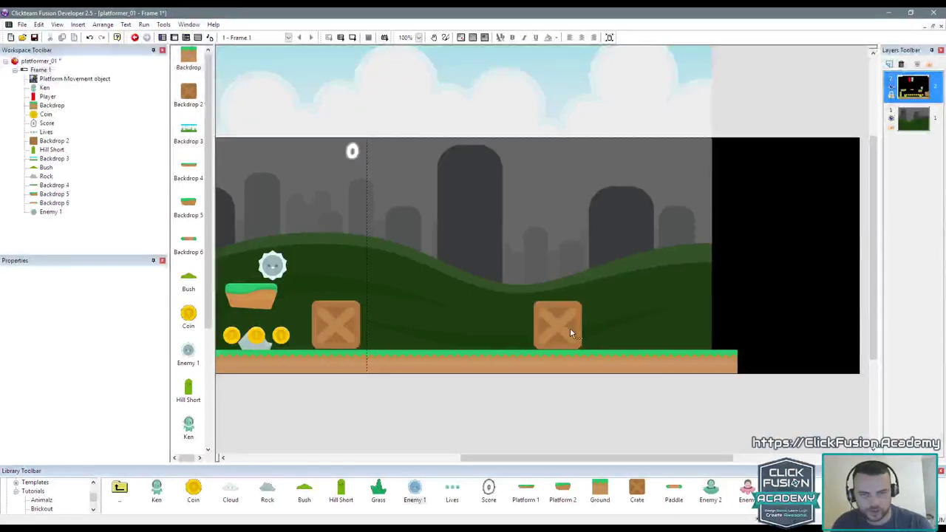
click(570, 328)
click(577, 409)
click(564, 335)
click(569, 400)
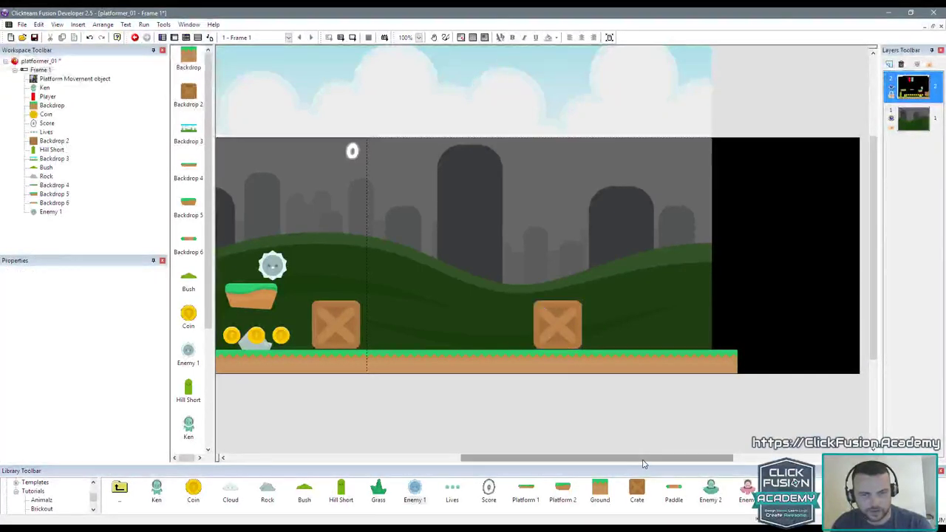
Step: Move Enemy 1 from above the floating platform down to the ground between the two crates
drag(643, 460, 609, 459)
click(363, 265)
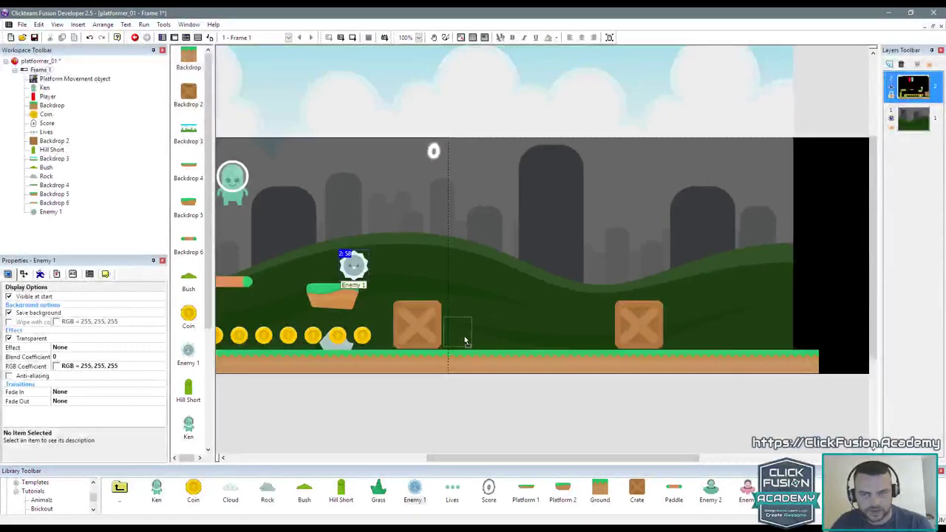
drag(465, 340, 534, 345)
click(541, 421)
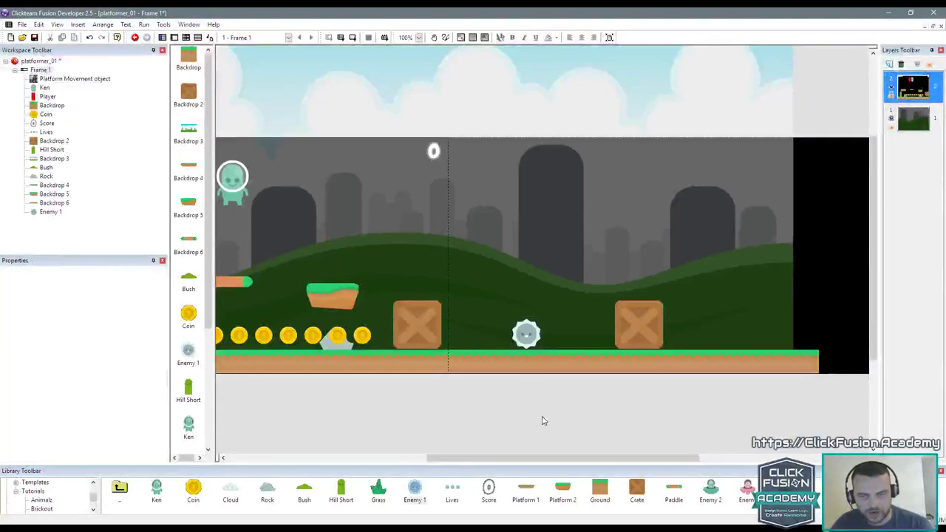
Step: Insert an Active object and place it above the enemy, on the hillside between the two crates
double_click(448, 406)
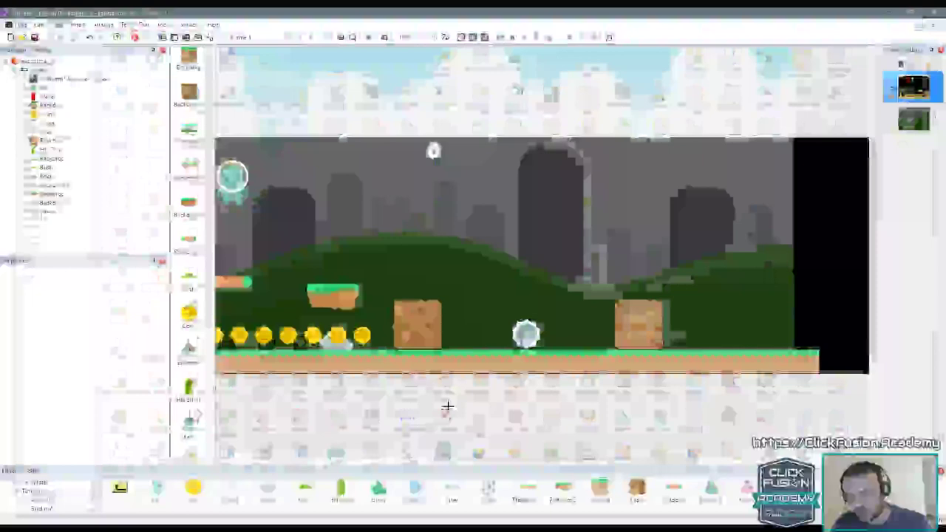
click(448, 408)
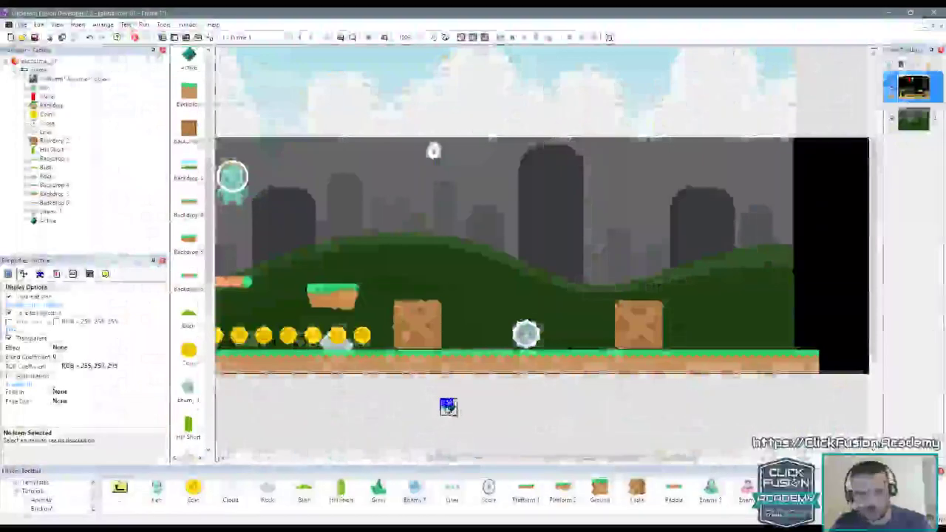
drag(505, 249, 507, 250)
Step: Clear the Active object's image and cover the canvas with an orange rectangle outlined in dark blue (RGB 71, 71, 147), outline size 1
double_click(507, 249)
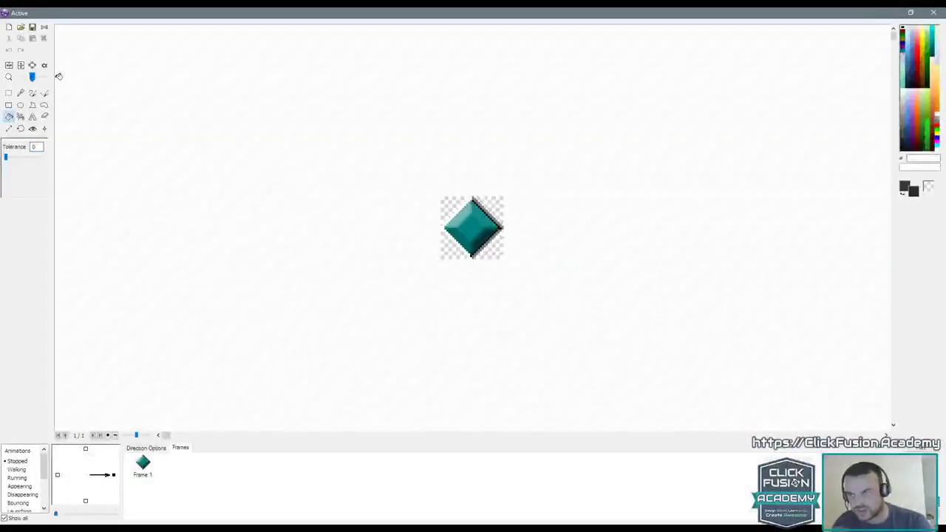
drag(32, 77, 37, 78)
click(9, 28)
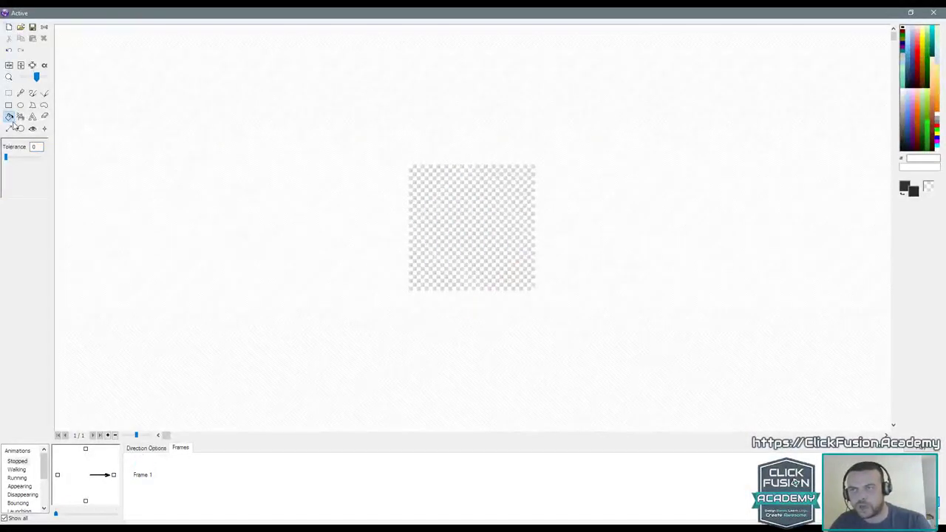
click(9, 105)
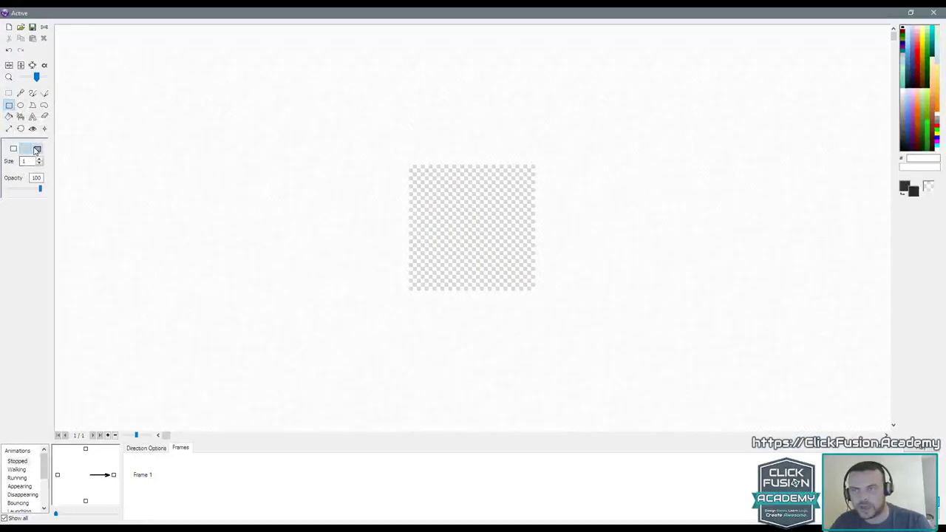
click(918, 117)
right_click(912, 58)
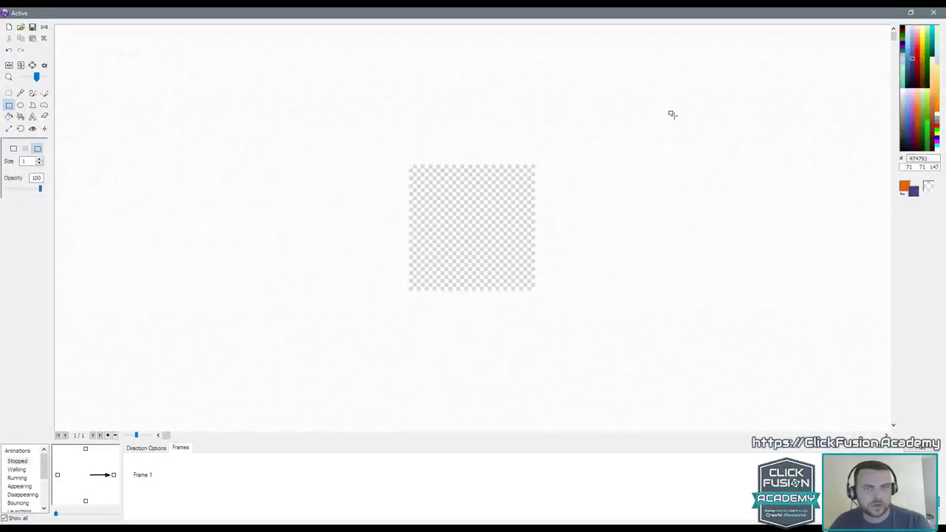
mouse_move(405, 163)
mouse_down()
mouse_move(488, 256)
mouse_move(535, 291)
mouse_up()
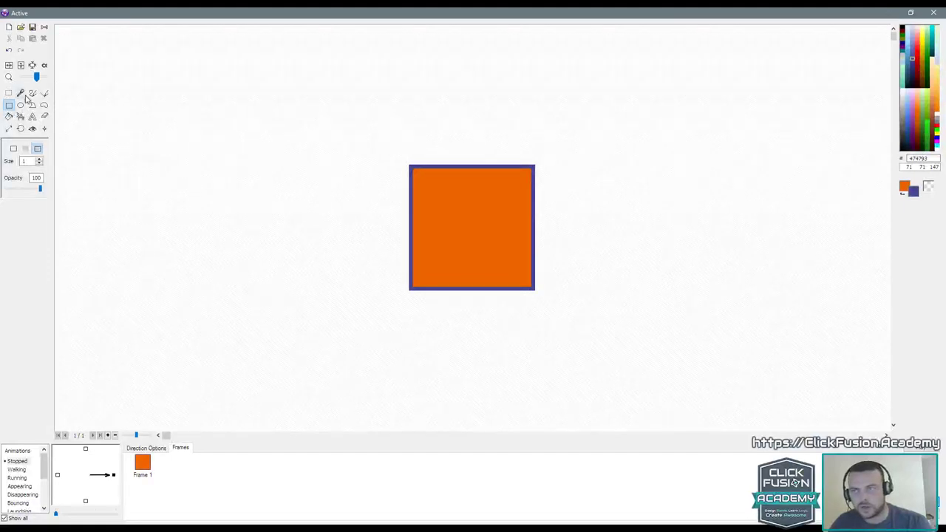
Step: Draw a black right-pointing arrow with line size 3 over the orange square and apply the edited image
click(45, 93)
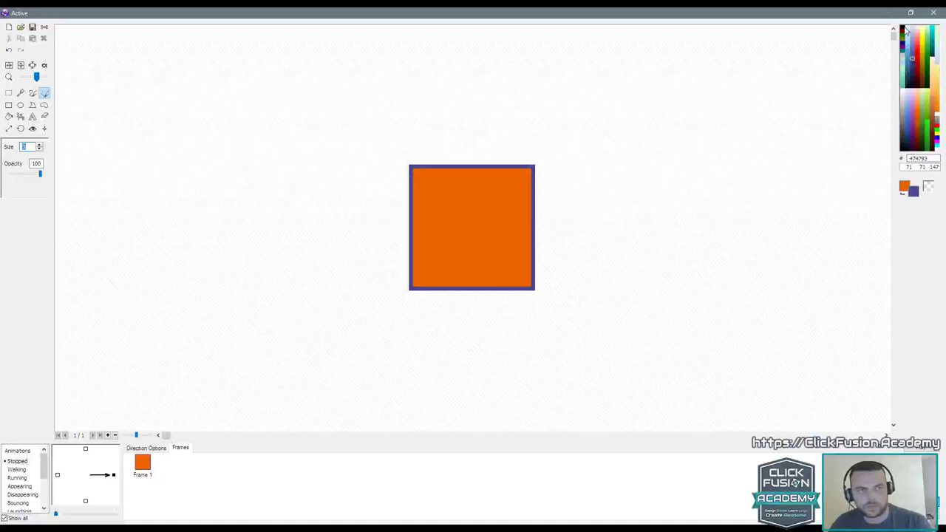
right_click(905, 30)
right_drag(516, 217, 488, 192)
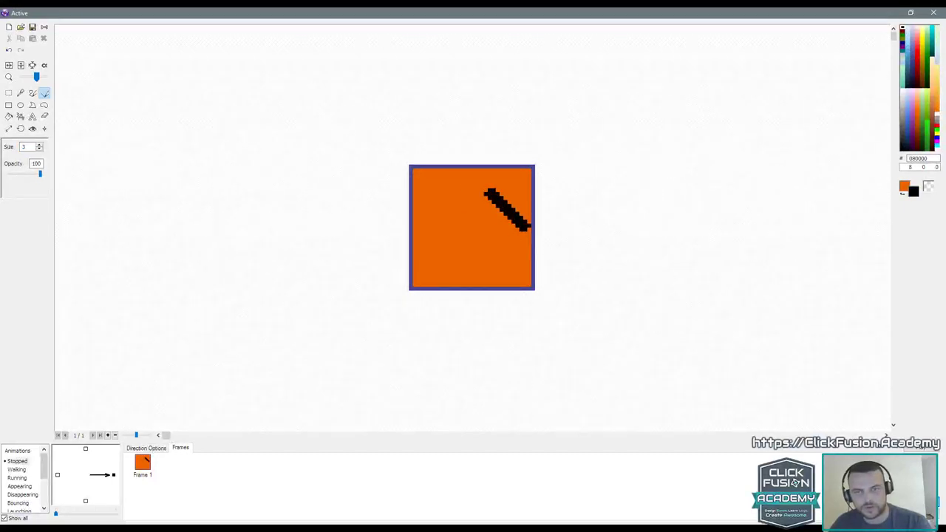
right_drag(529, 226, 497, 257)
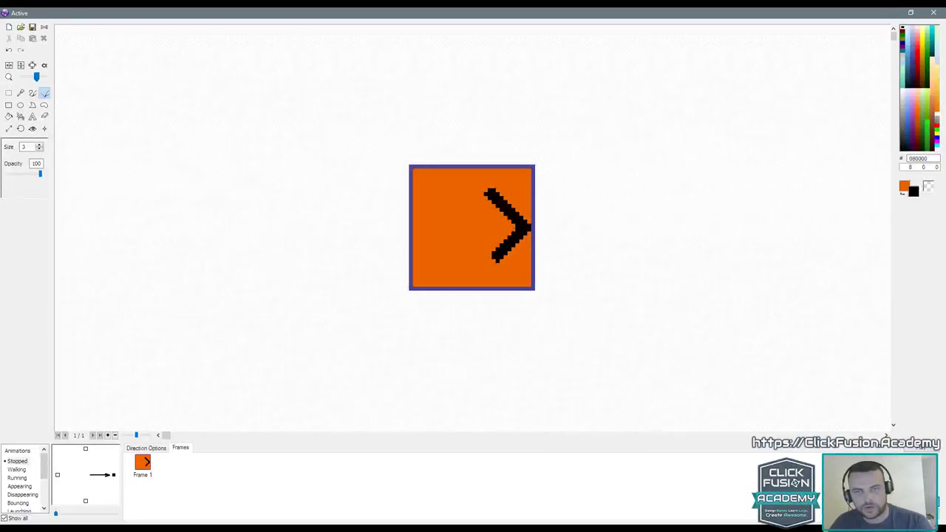
right_drag(529, 229, 429, 230)
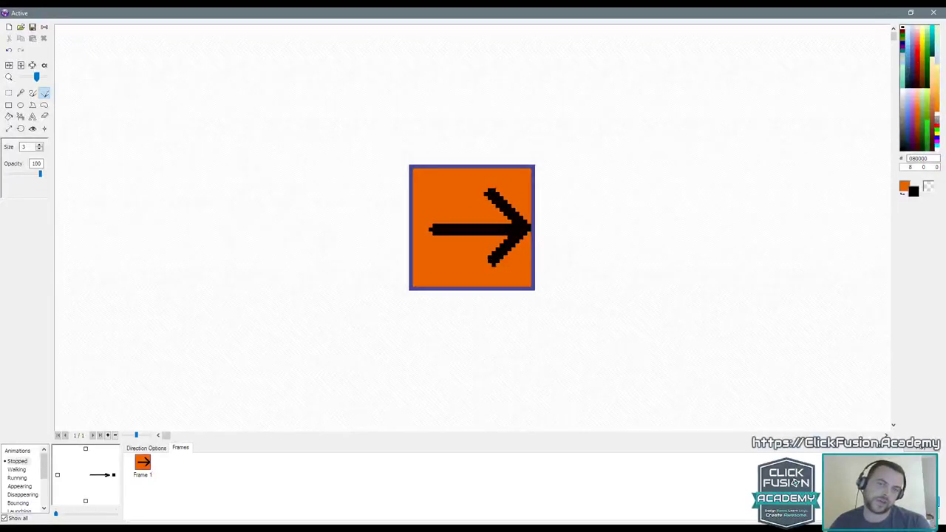
click(138, 464)
click(920, 503)
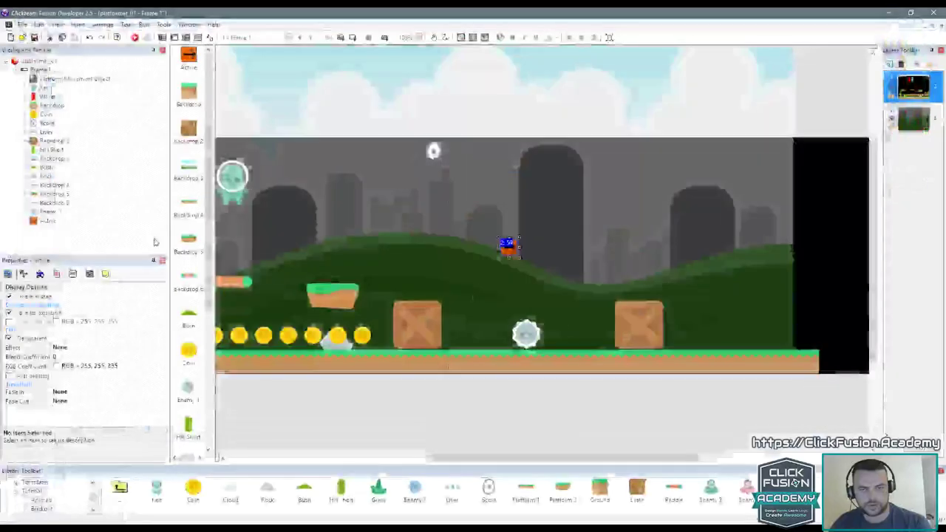
Step: Rename the Active object with the arrow image to GoRight
click(106, 274)
click(95, 296)
text(GoRight)
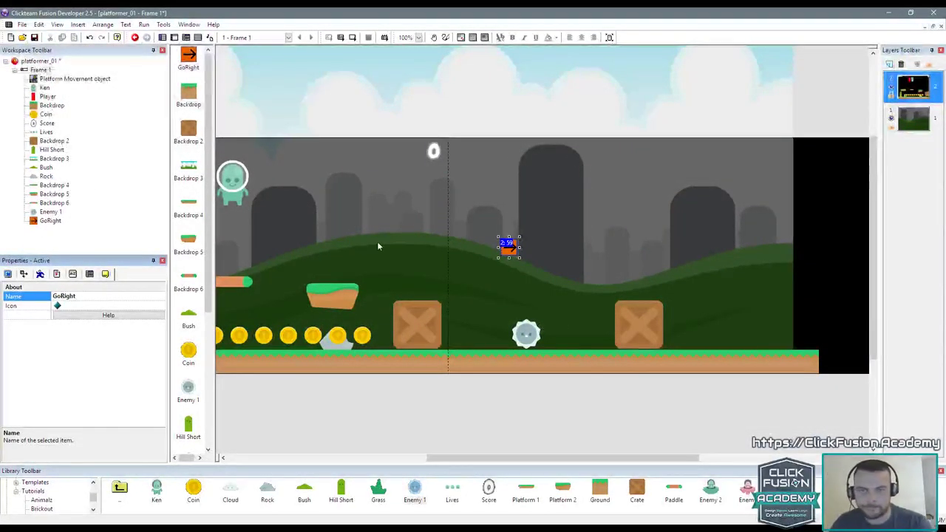
Step: Move GoRight onto the lower right corner of the first crate, nudging it flush with the crate's edge facing the enemy
drag(508, 247, 428, 334)
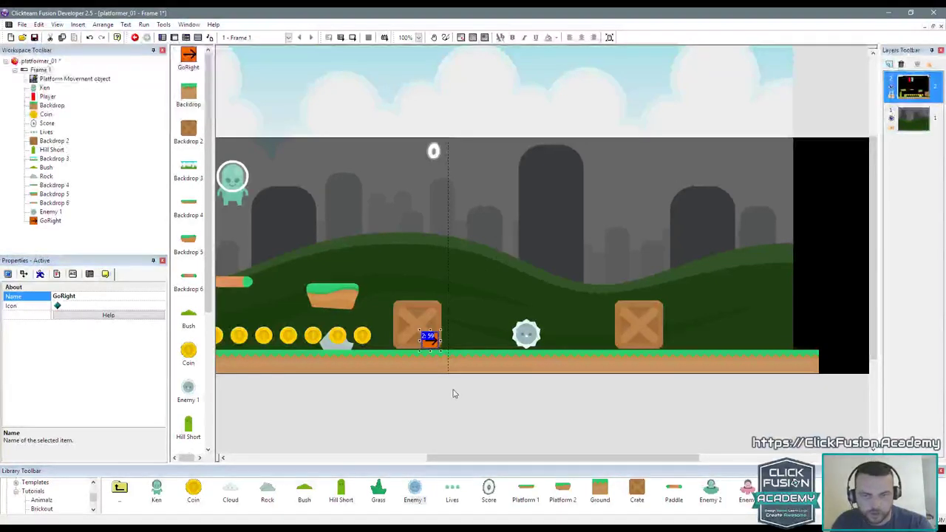
click(432, 340)
key(Right)
key(Right)
key(Right)
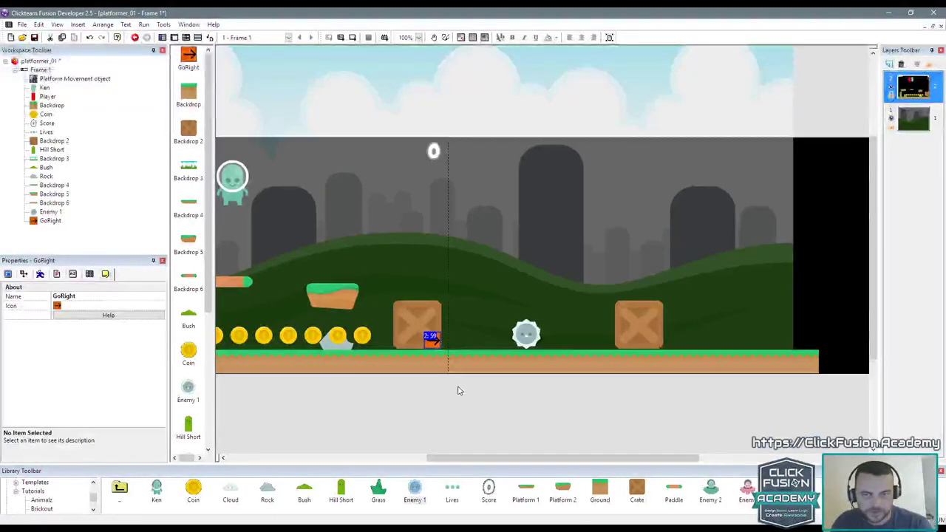
Step: For GoRight, disable destroying it too far from the frame and fine detection, and set Inactivate if too far from window to No
click(458, 390)
click(436, 344)
click(450, 383)
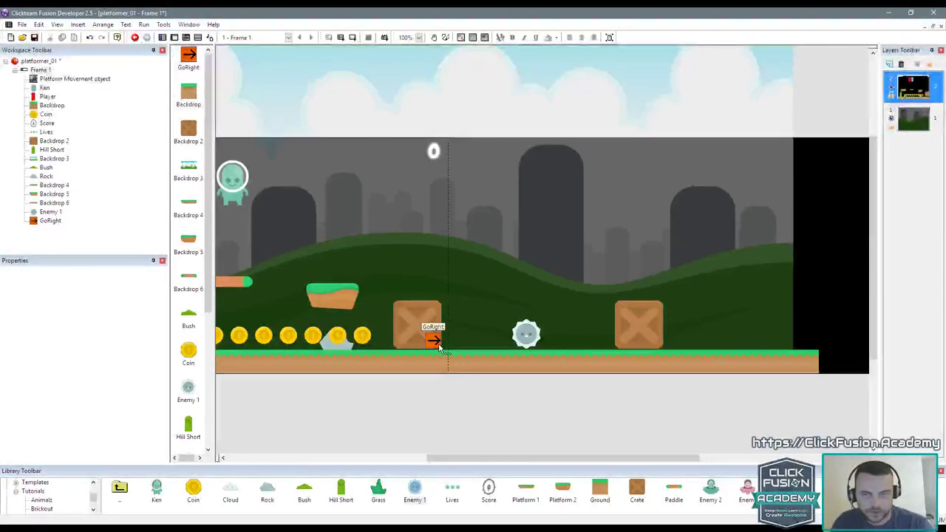
click(440, 347)
click(73, 273)
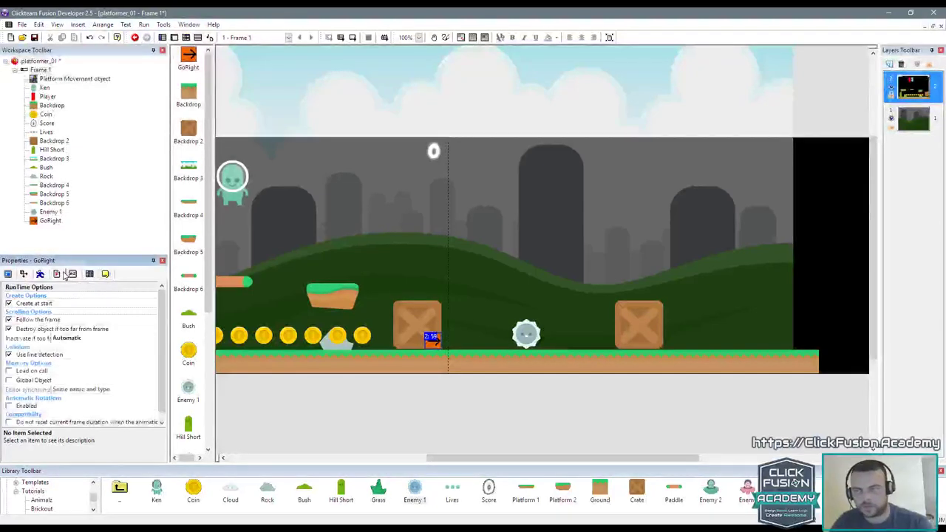
click(52, 338)
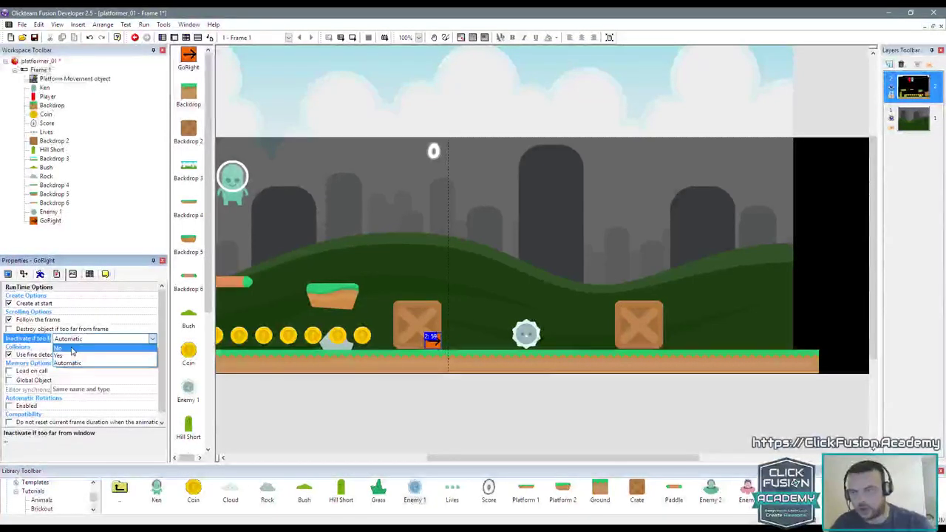
click(57, 347)
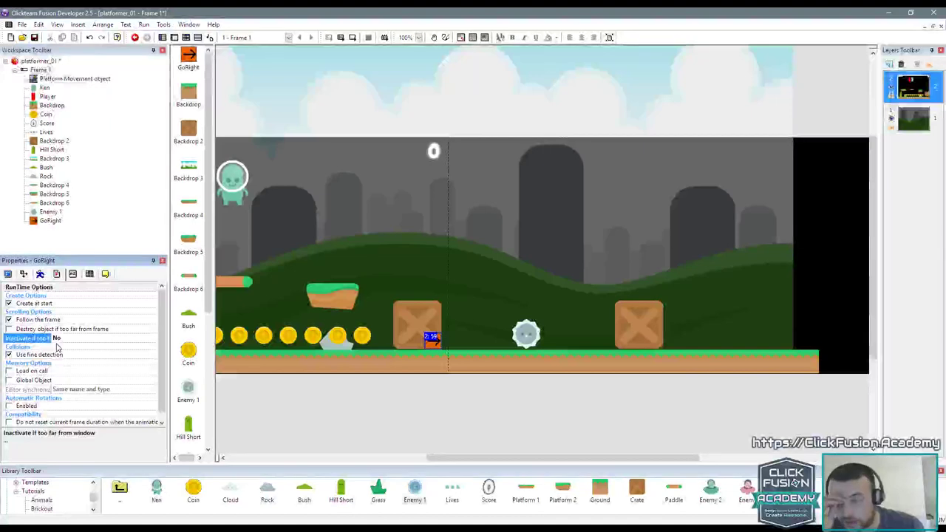
drag(51, 338, 79, 339)
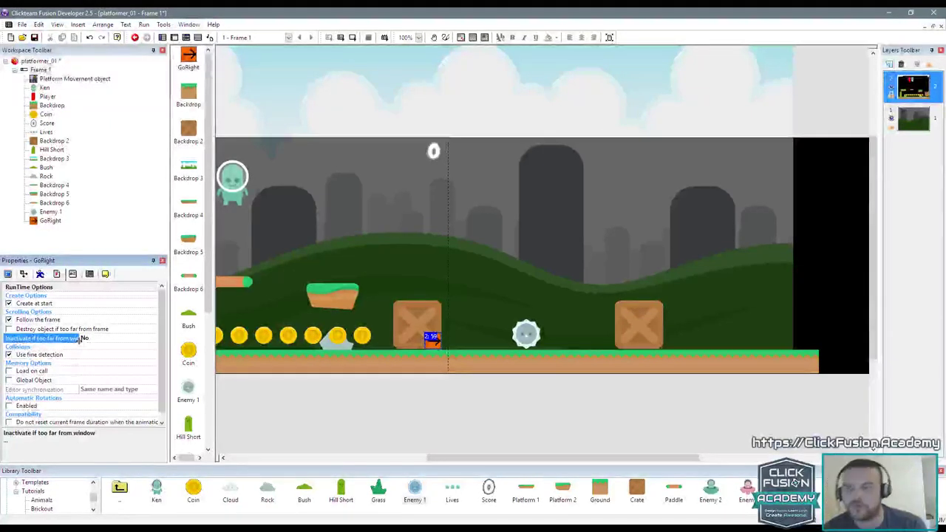
mouse_move(79, 340)
mouse_down()
mouse_move(97, 339)
mouse_move(78, 338)
mouse_up()
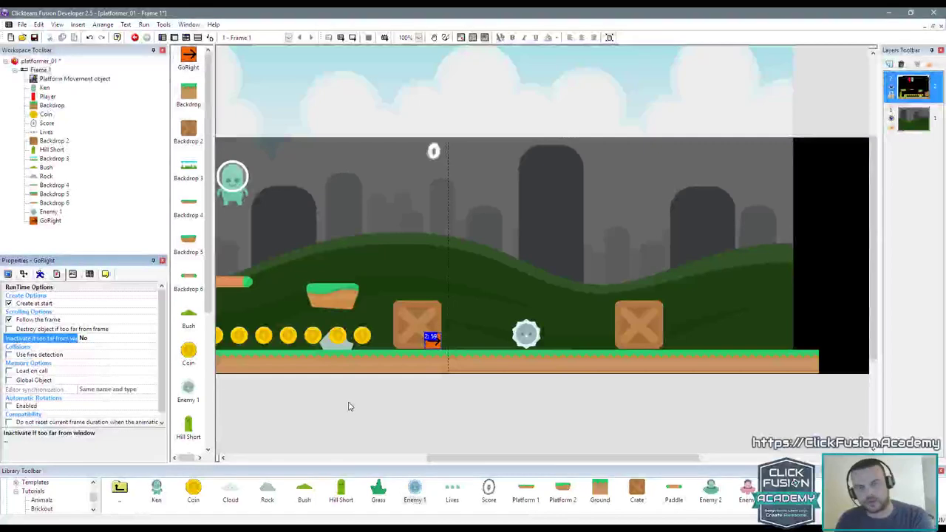
Step: Clone GoRight as a separate object, making a single copy beside the original, and select the copy
right_click(432, 340)
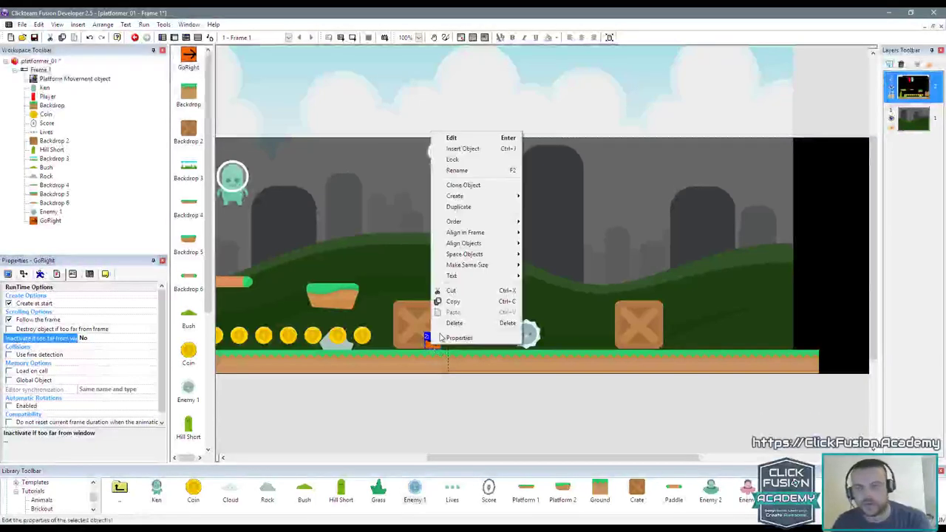
click(470, 186)
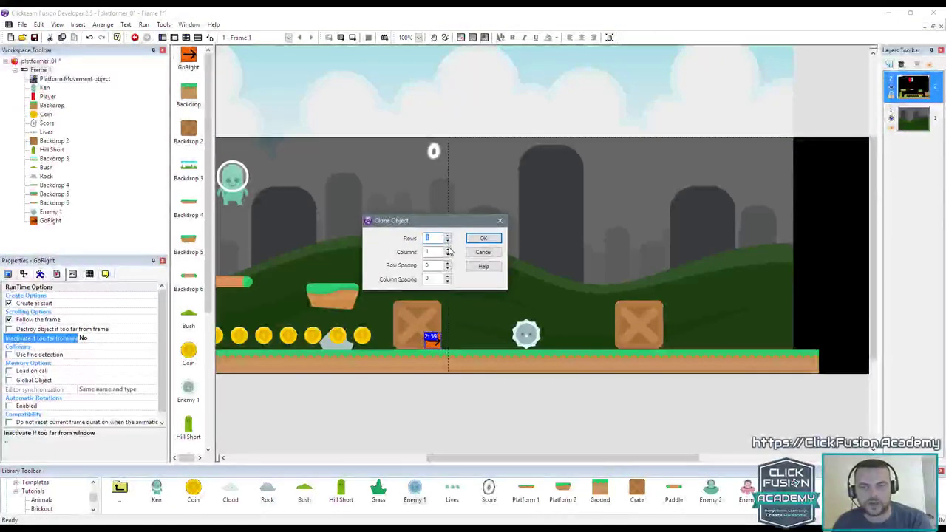
click(483, 238)
click(451, 343)
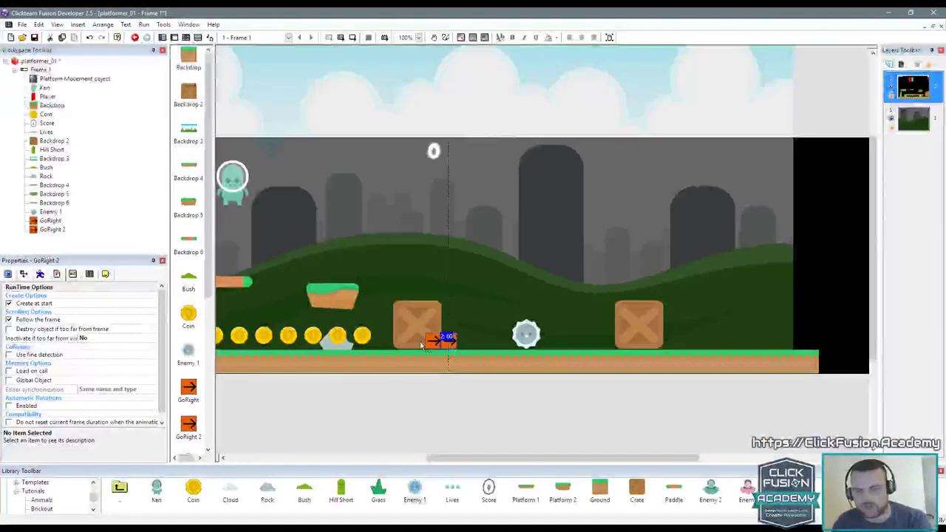
Step: For Enemy 1, disable destroying it too far from the frame and fine detection, and set Inactivate if too far from window to No
click(526, 334)
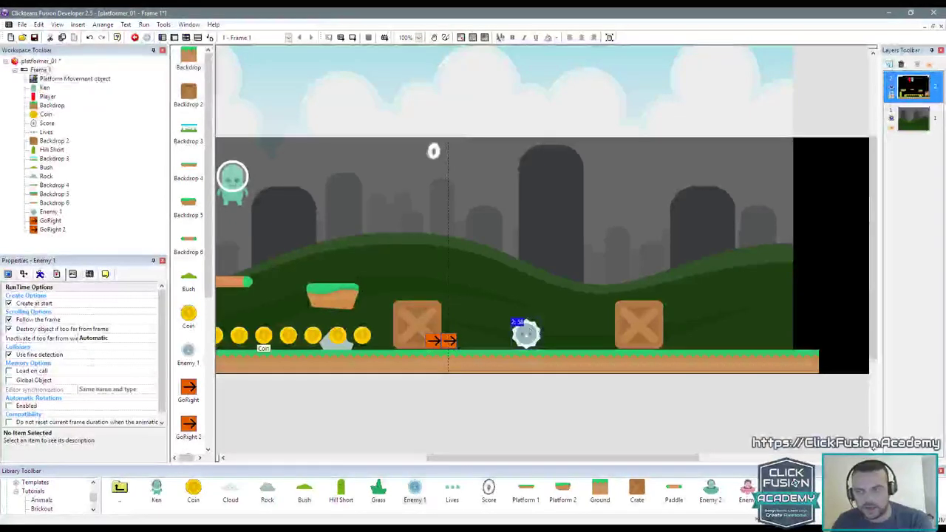
click(9, 330)
click(99, 338)
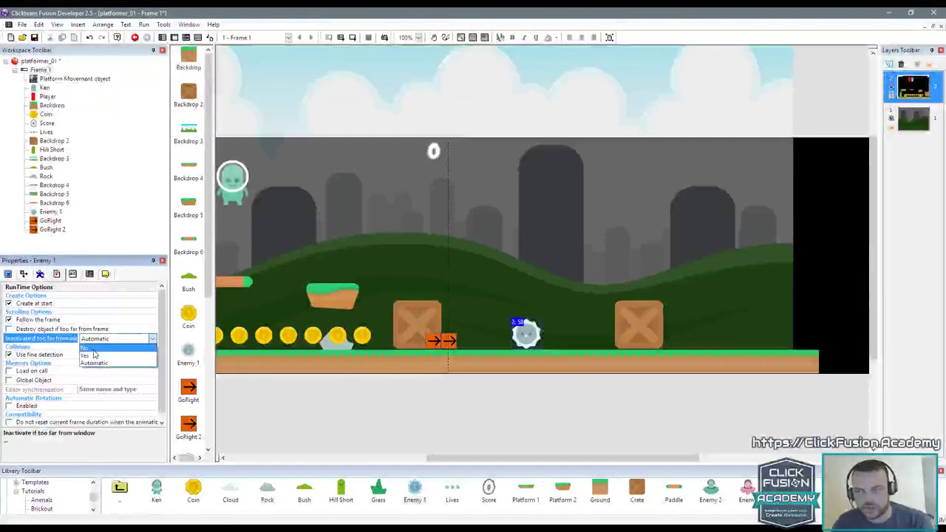
click(92, 347)
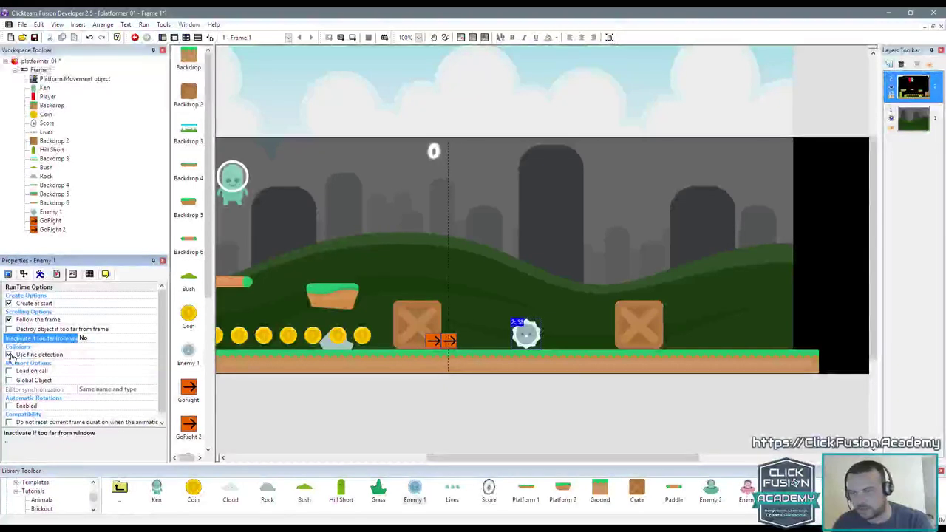
click(9, 355)
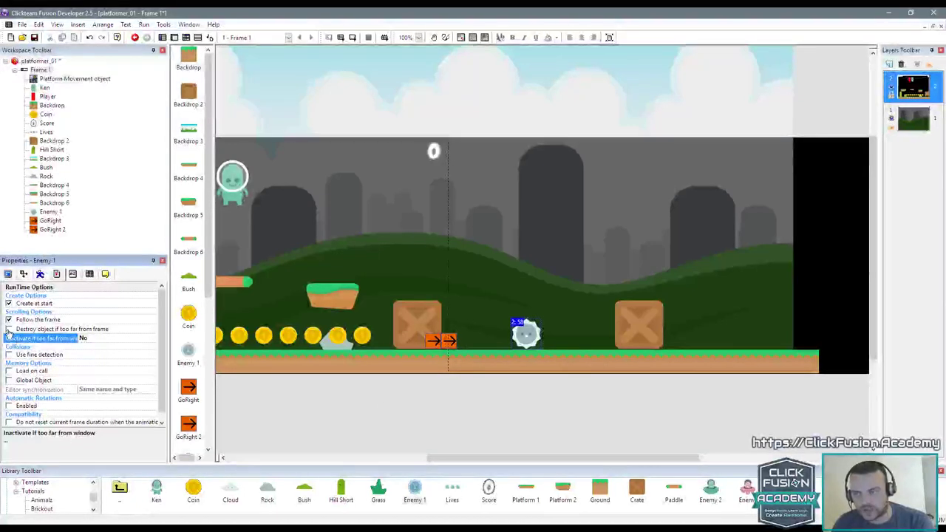
click(91, 338)
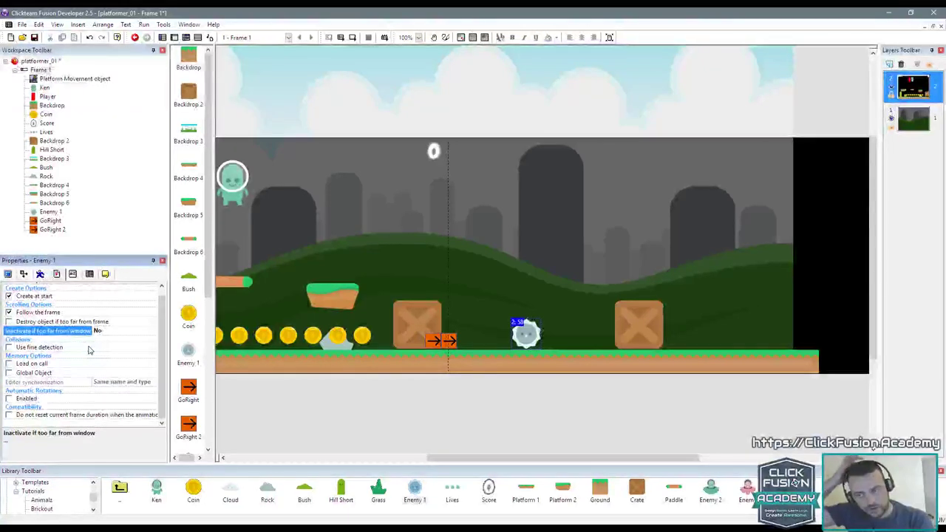
click(88, 350)
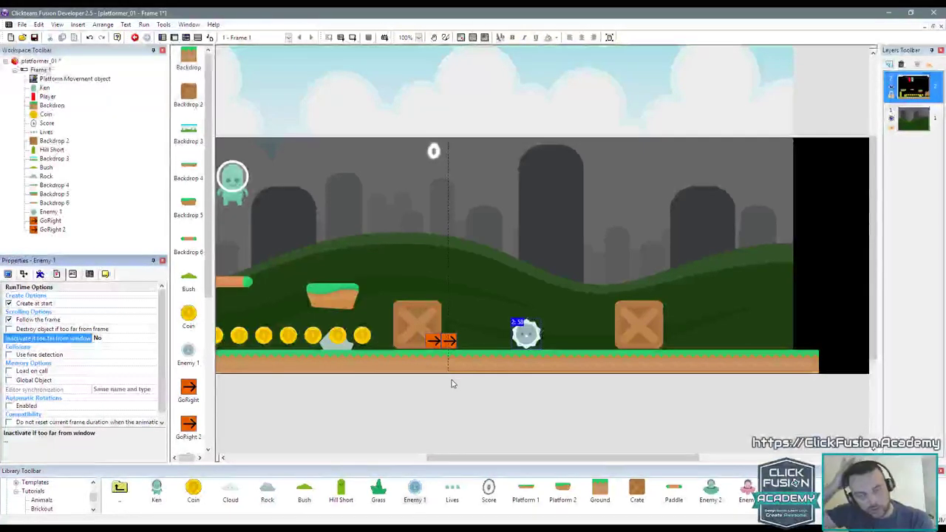
Step: Flip the cloned marker's image horizontally so its arrow points left, and apply the edited image
double_click(440, 345)
right_click(151, 476)
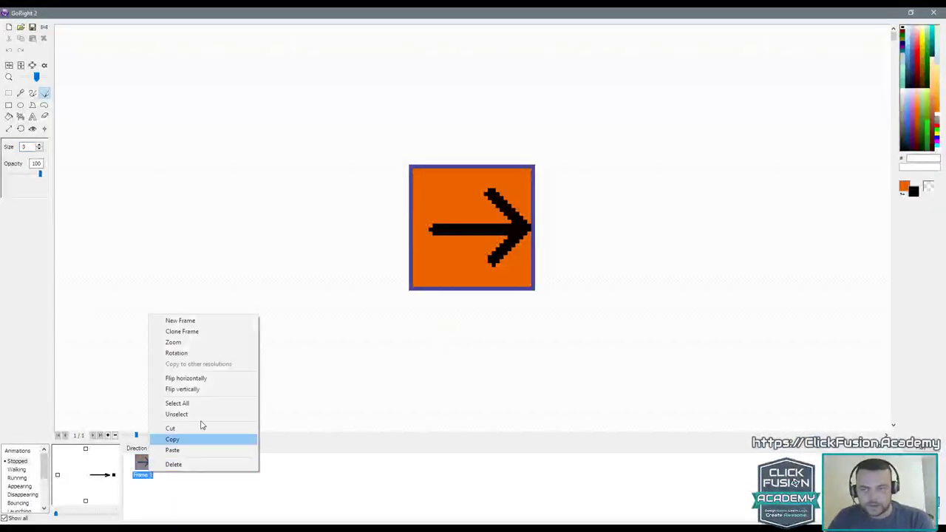
click(212, 376)
click(920, 502)
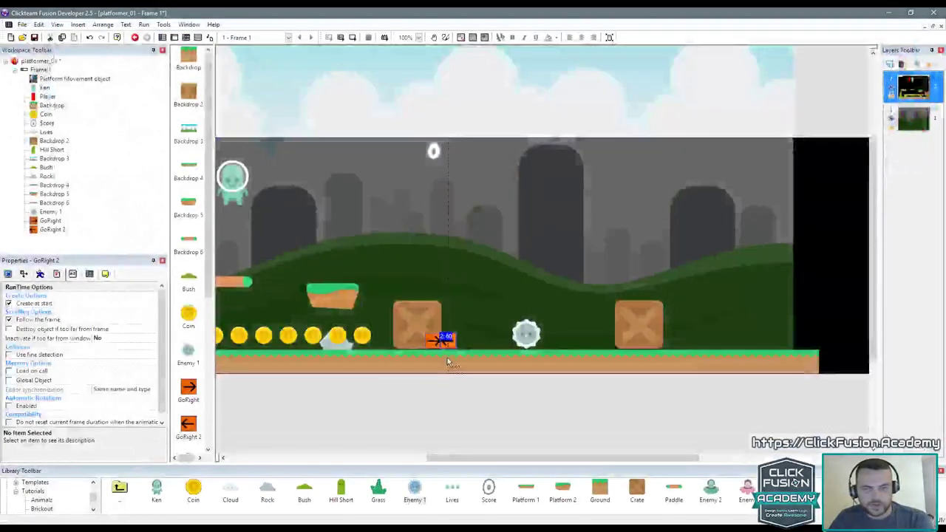
Step: Rename the cloned marker with the left-pointing arrow to GoLeft
click(105, 274)
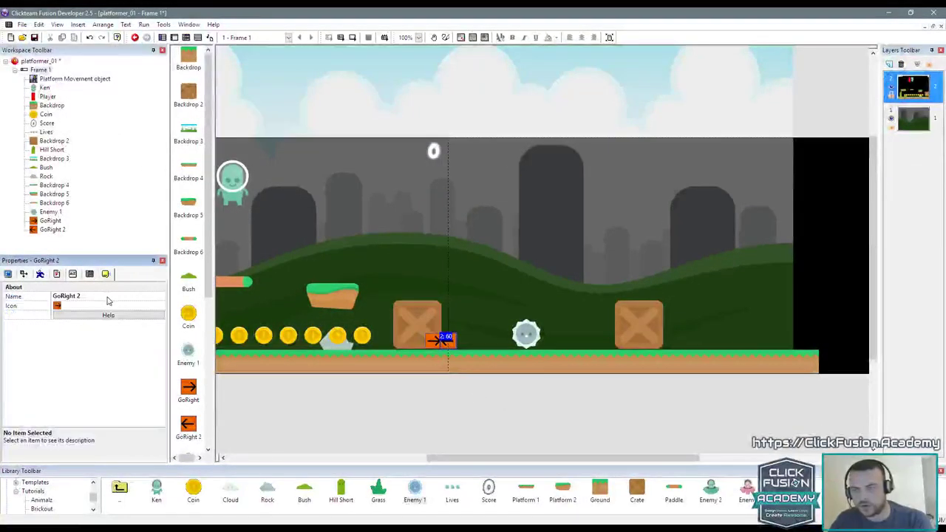
click(74, 296)
text(GoLeft)
key(Return)
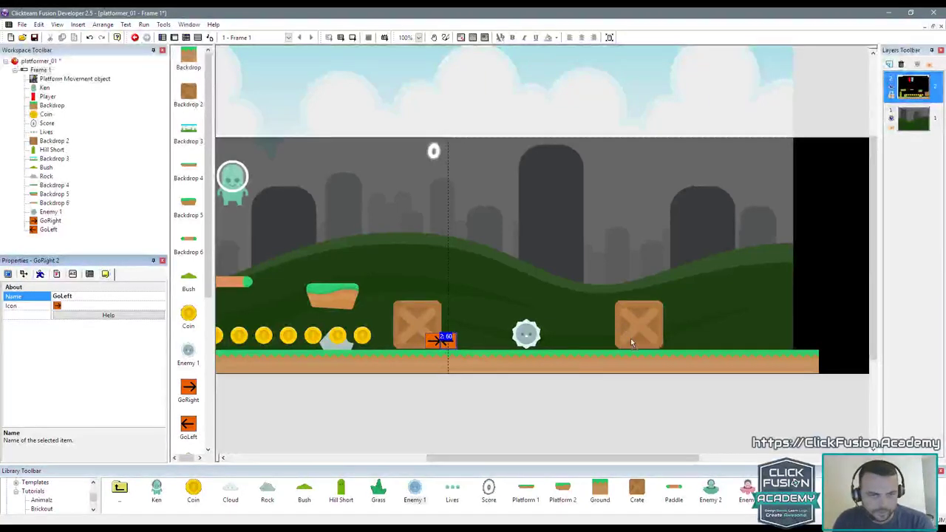
Step: Move GoLeft onto the lower left corner of the second crate, flush with the edge facing the enemy
drag(625, 343, 625, 343)
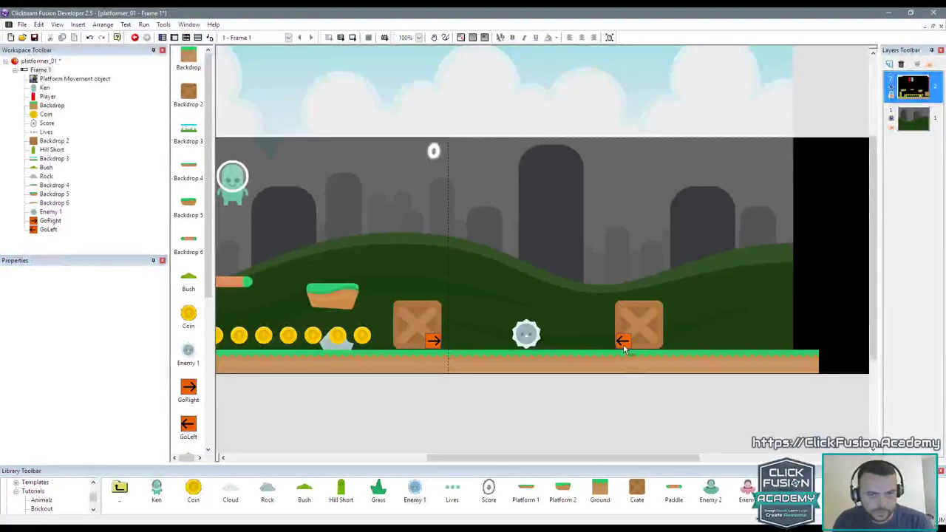
click(631, 380)
click(626, 344)
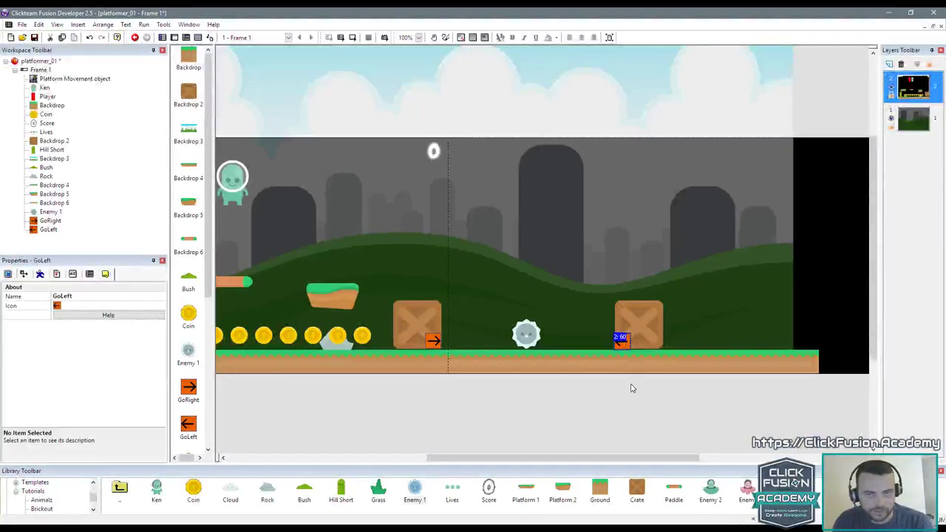